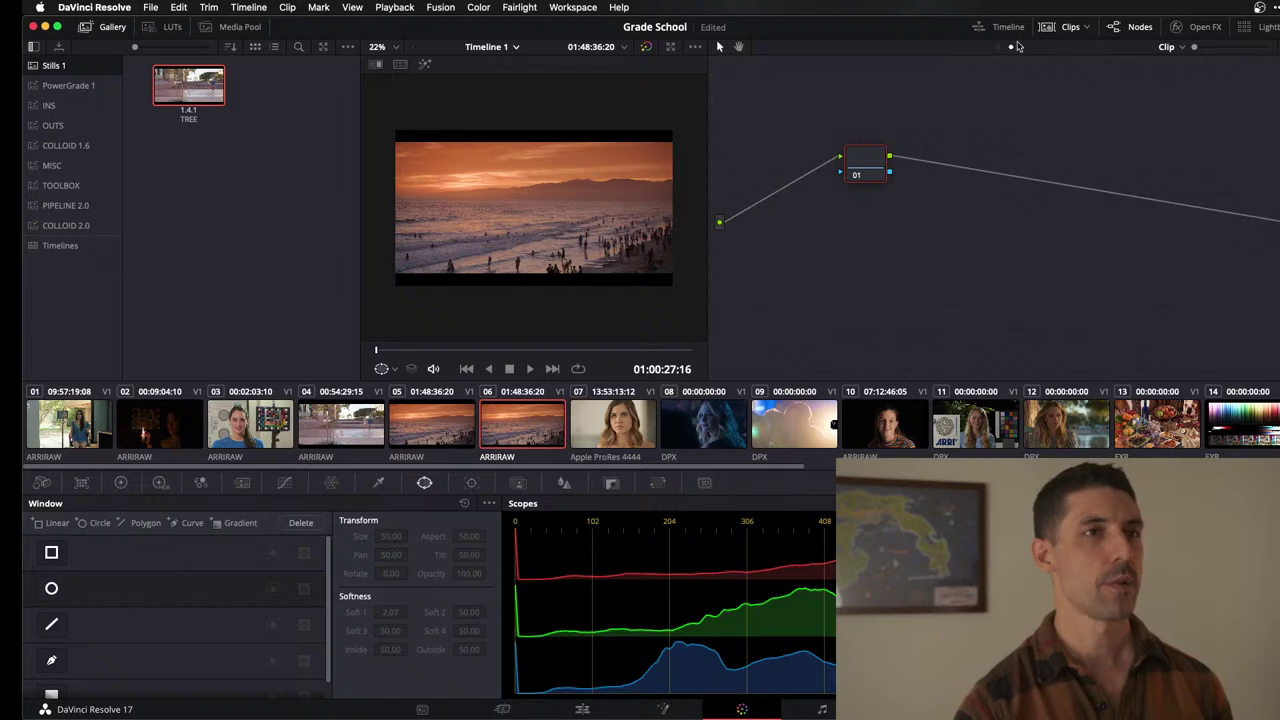
# Reset all grades and nodes at the timeline level, and return to the clip-level node graph.
pyautogui.click(1018, 46)
pyautogui.rightClick(968, 120)
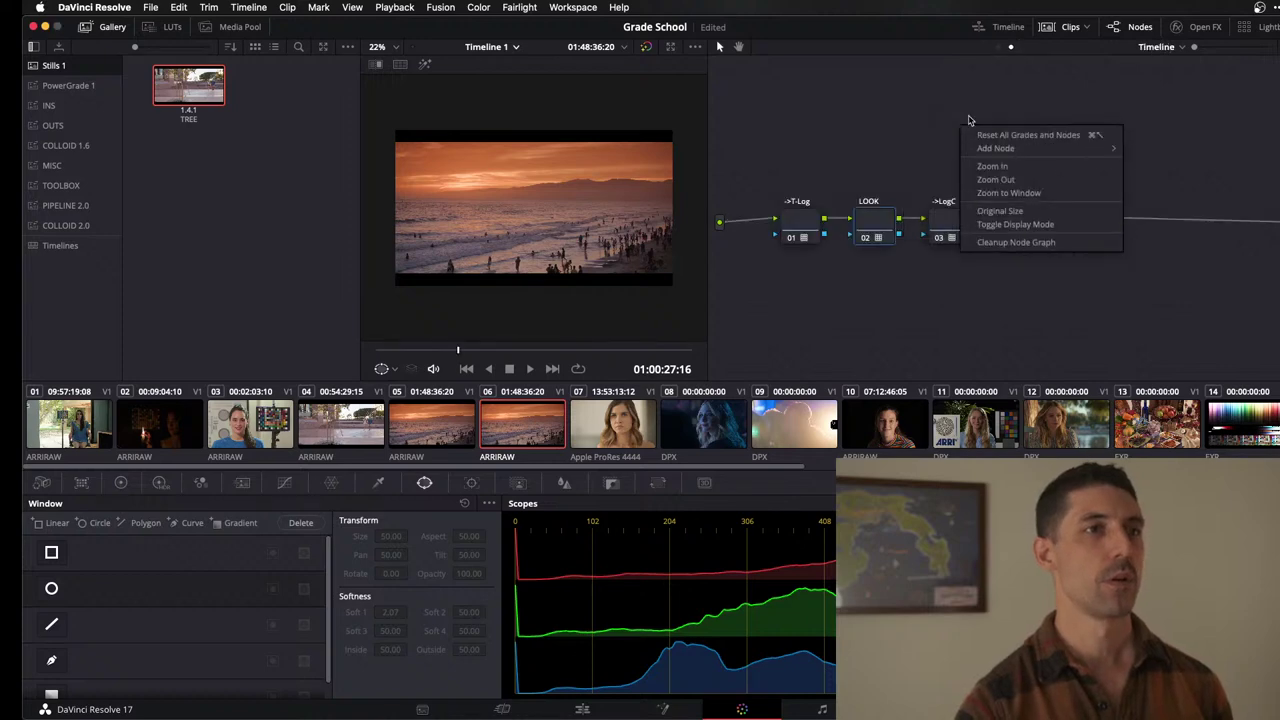
pyautogui.click(1028, 134)
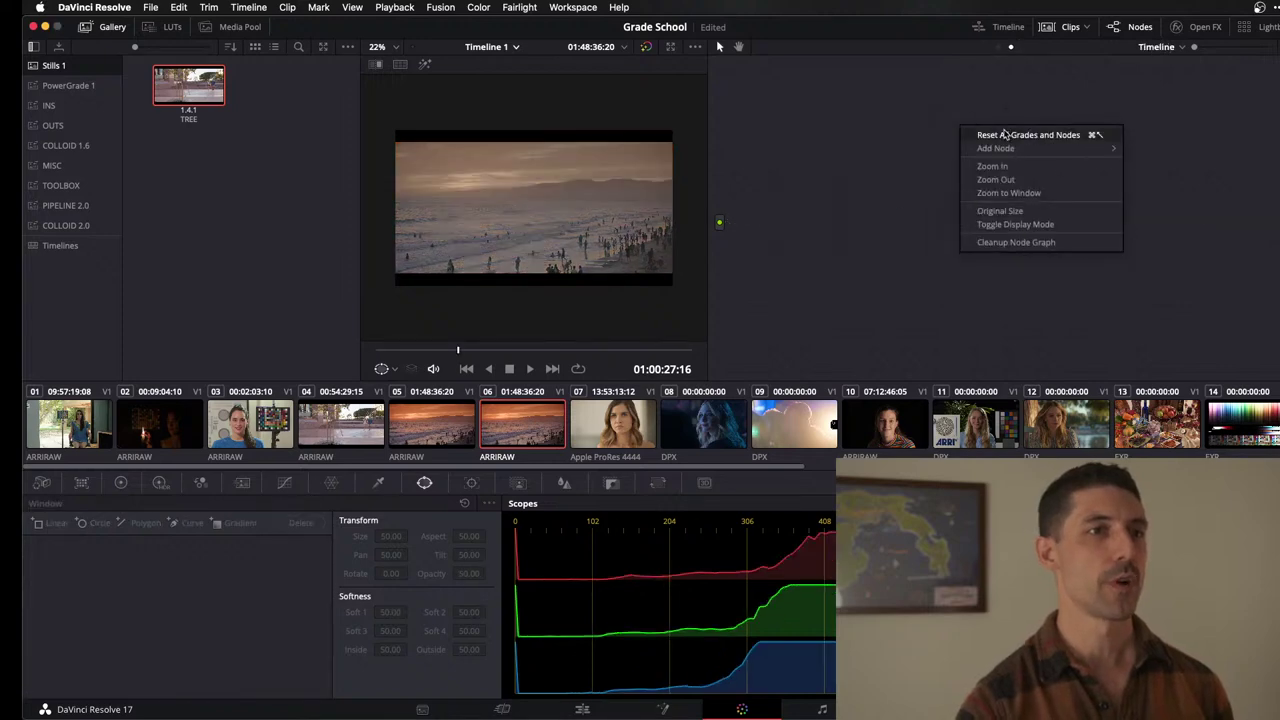
pyautogui.click(998, 46)
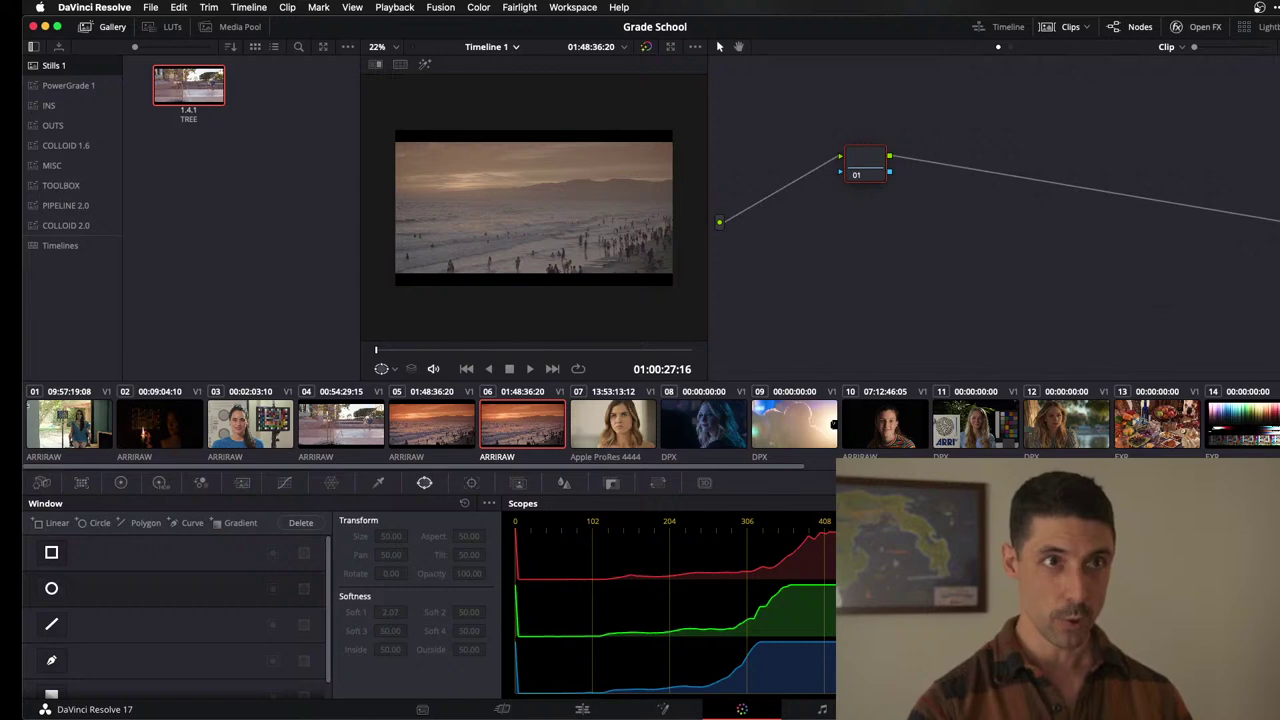
# Search the Open FX library for ACES and apply the ACES Transform effect to node 01.
pyautogui.click(1198, 27)
pyautogui.click(1205, 70)
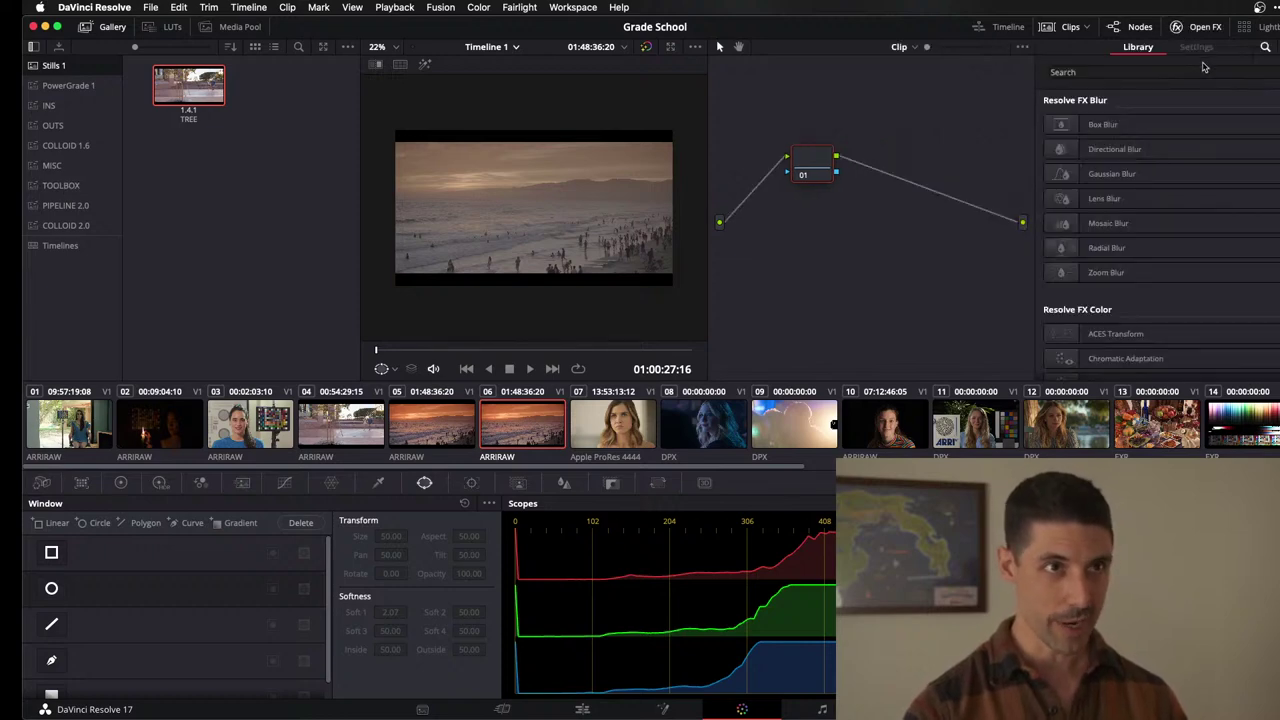
pyautogui.write('ACES')
pyautogui.moveTo(1082, 128); pyautogui.dragTo(813, 165)
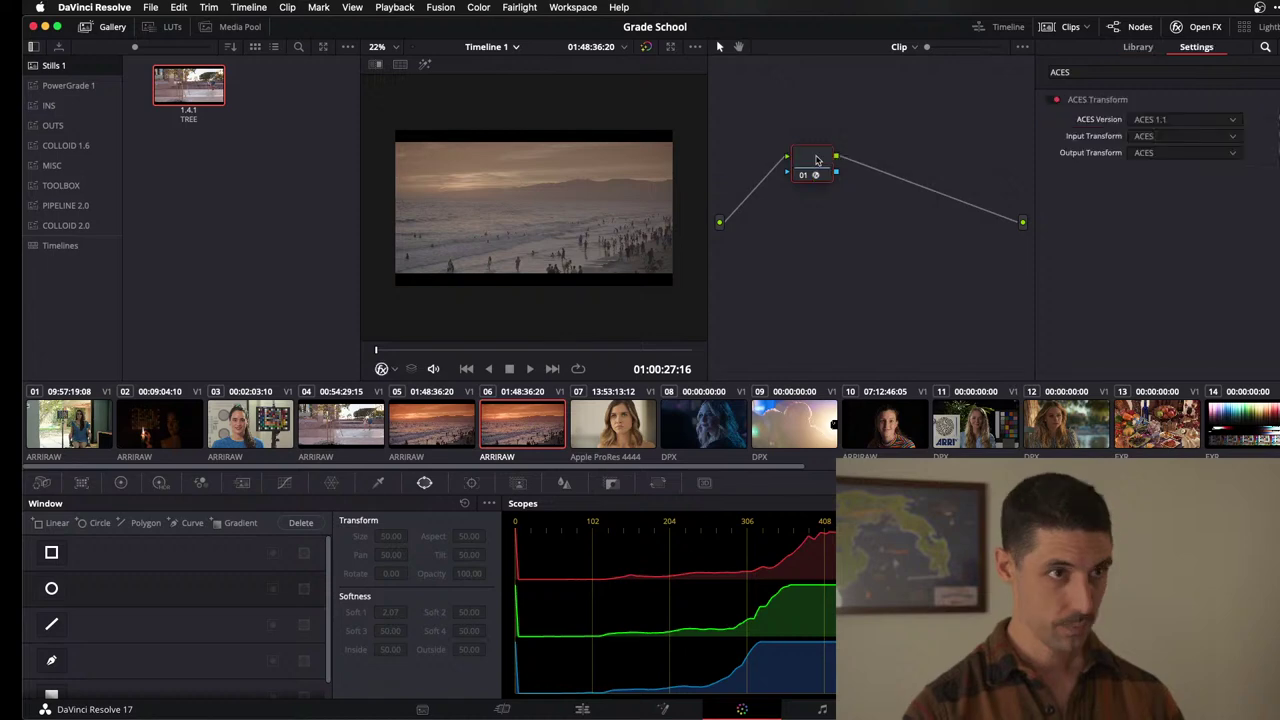
# Set node 01's ACES Transform to an Alexa input transform and an ACEScct output transform.
pyautogui.click(1180, 136)
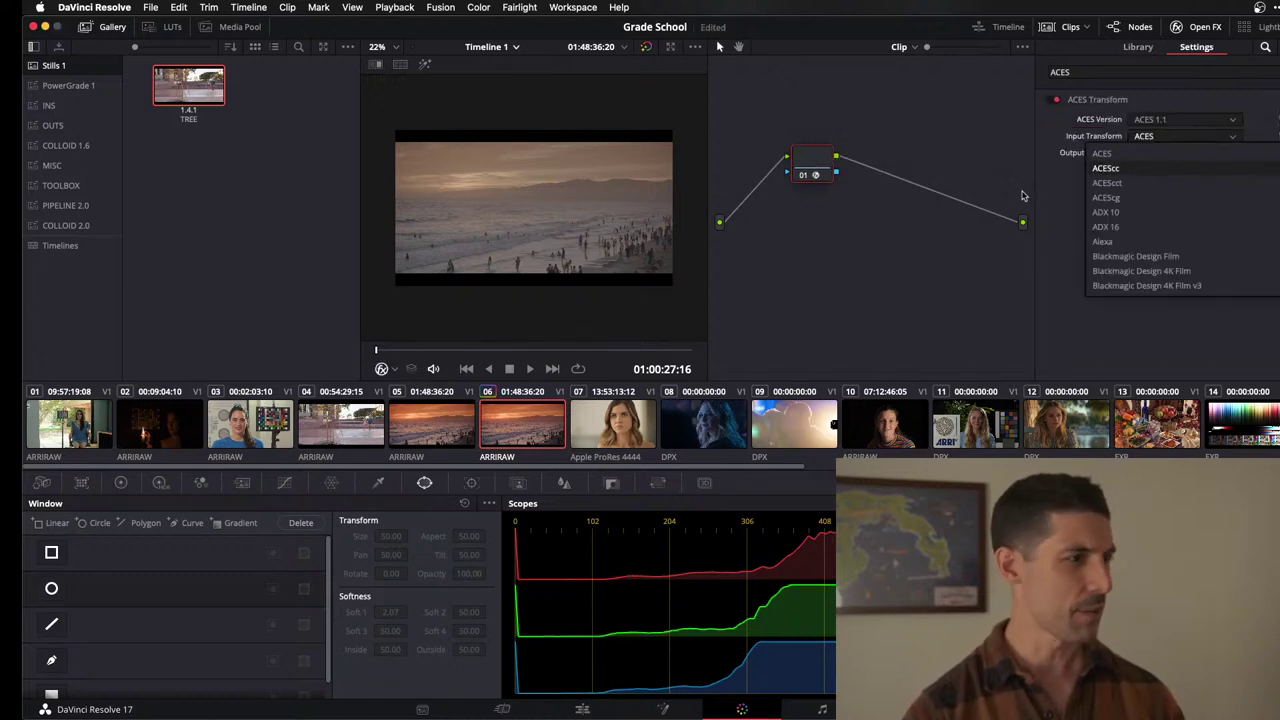
pyautogui.click(1125, 243)
pyautogui.click(1160, 170)
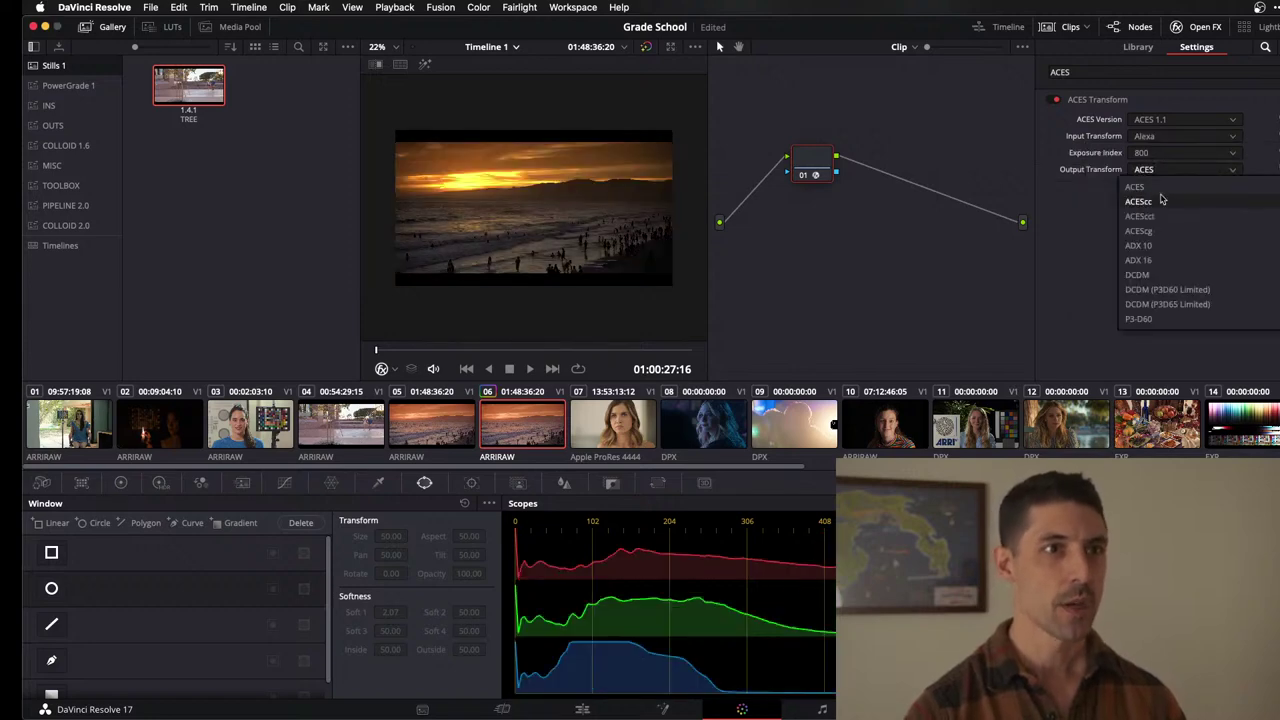
pyautogui.click(1163, 218)
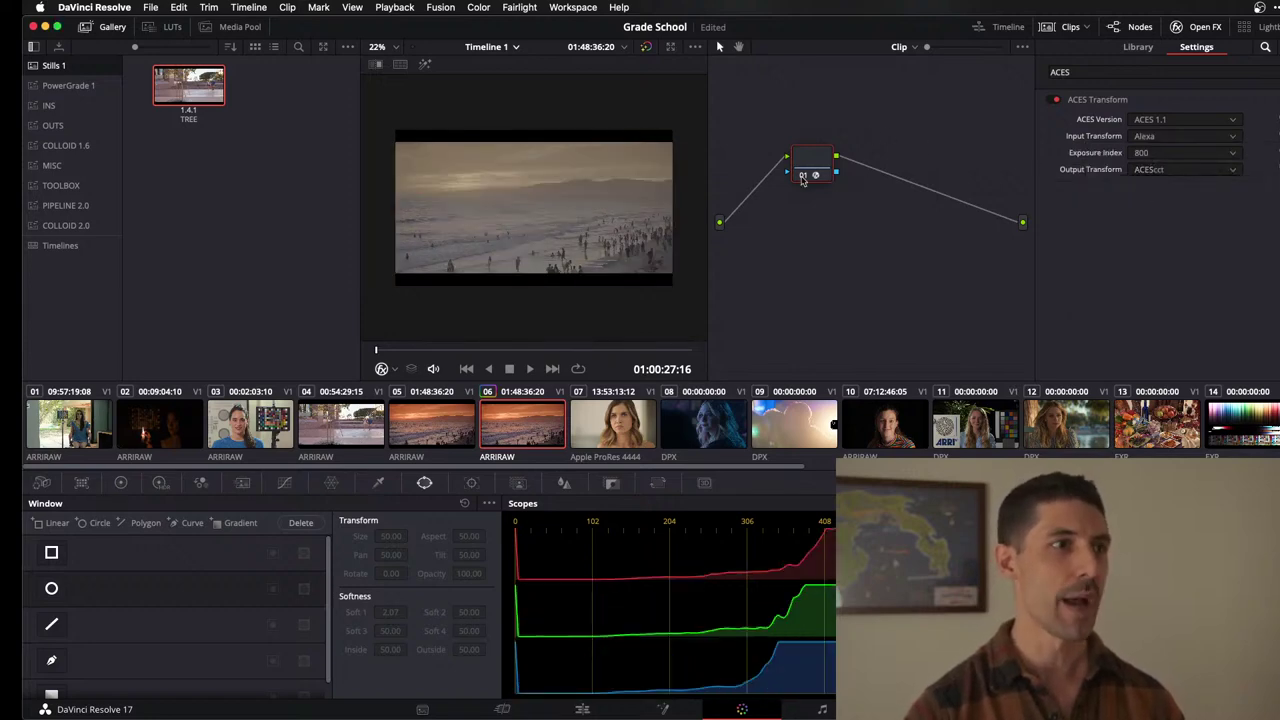
# Add a serial node after node 01 and apply the ACES Transform effect to it.
pyautogui.hotkey('alt', 's')
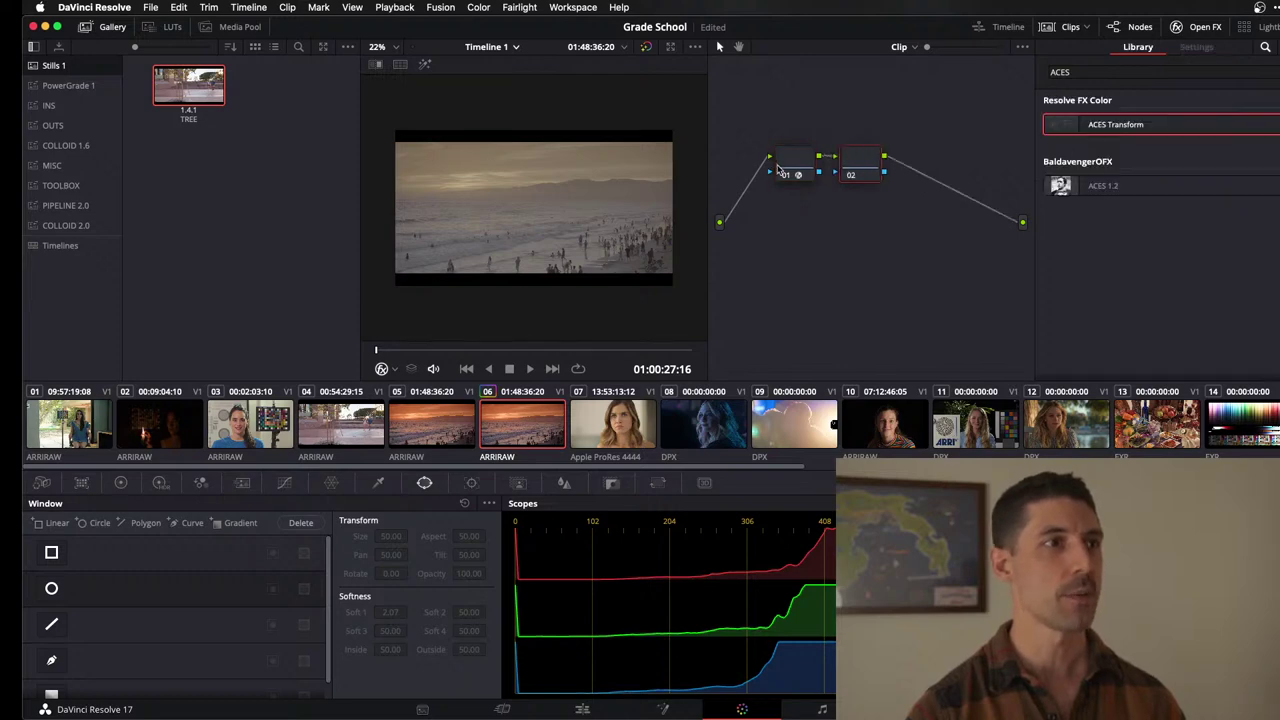
pyautogui.moveTo(866, 169); pyautogui.dragTo(886, 182)
pyautogui.moveTo(1135, 128); pyautogui.dragTo(884, 178)
# Set node 02's ACES Transform to an ACEScct input and a Rec.709 output, and space the node farther from node 01.
pyautogui.click(1215, 137)
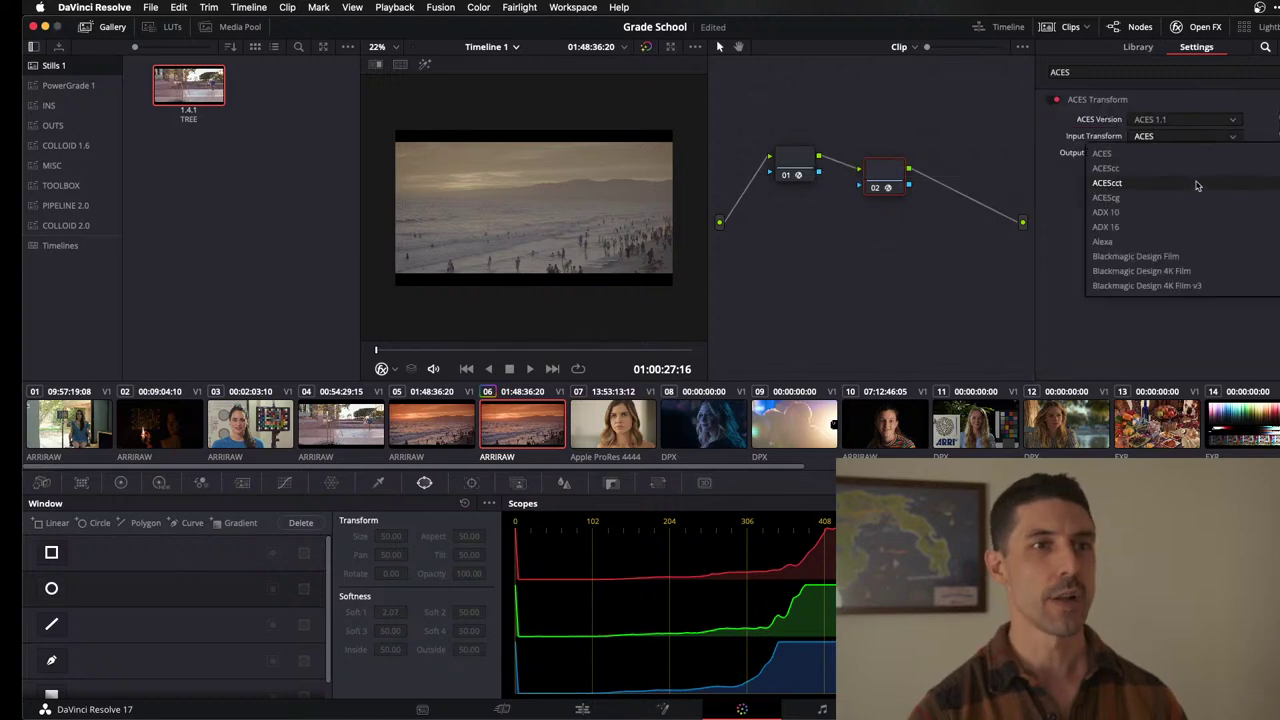
pyautogui.click(1196, 184)
pyautogui.click(1218, 153)
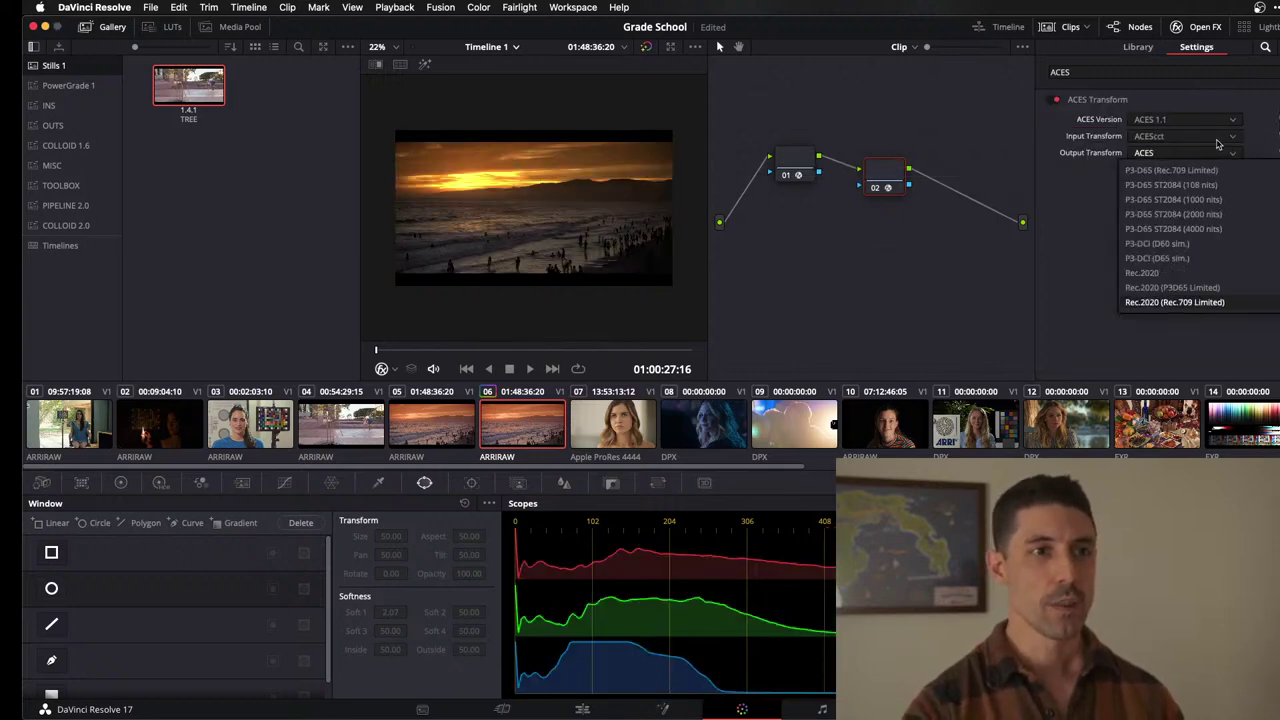
pyautogui.press('Down')
pyautogui.press('Down')
pyautogui.press('Down')
pyautogui.press('Down')
pyautogui.press('Down')
pyautogui.press('Down')
pyautogui.press('Down')
pyautogui.press('Down')
pyautogui.press('Down')
pyautogui.press('Down')
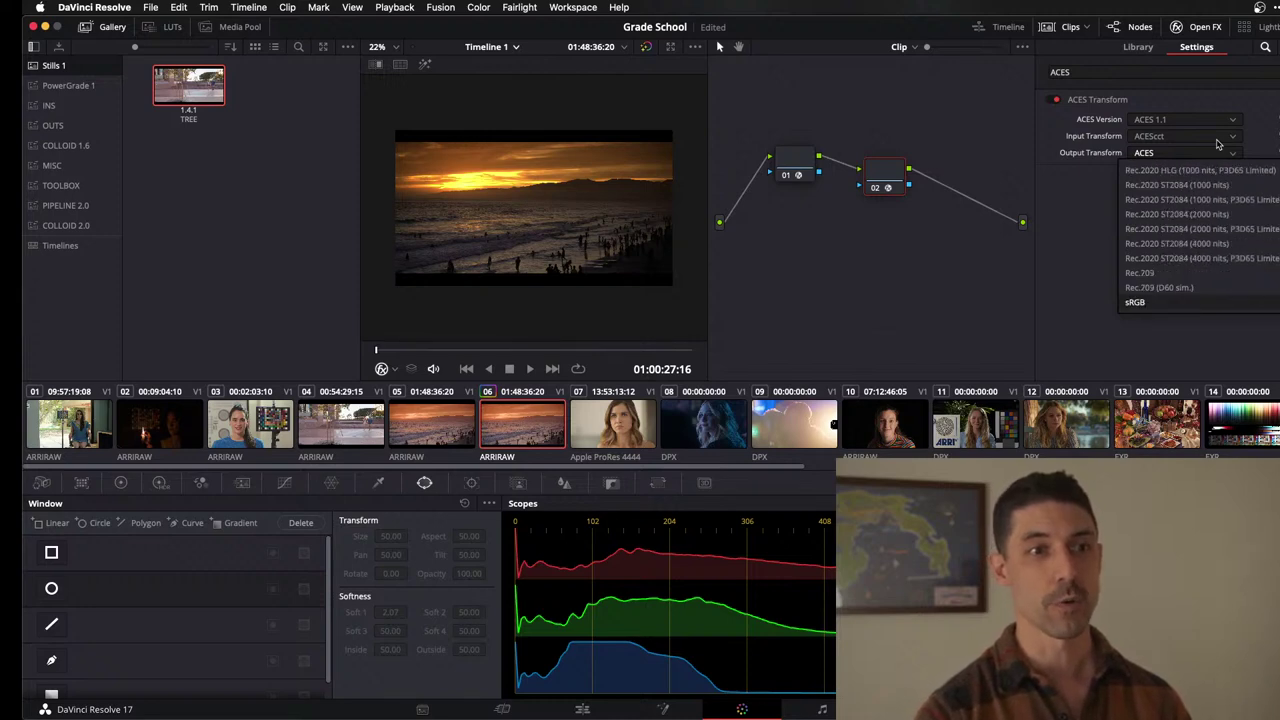
pyautogui.press('Up')
pyautogui.press('Up')
pyautogui.press('Return')
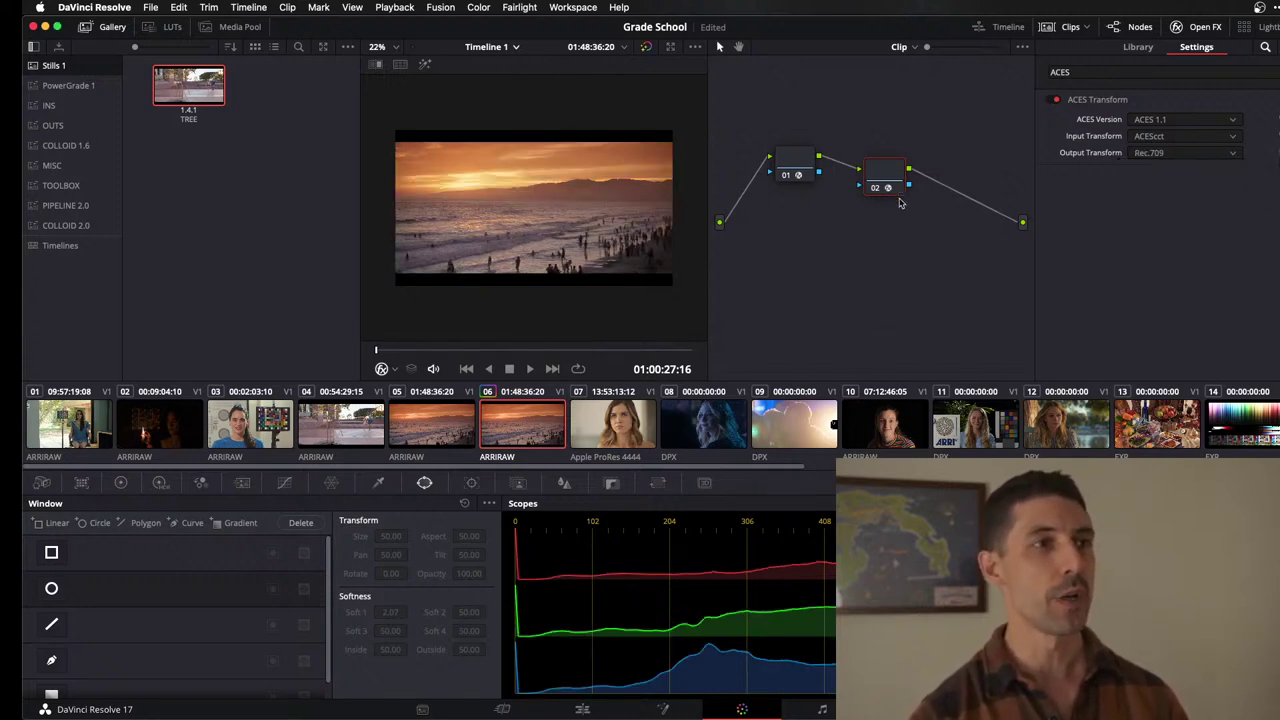
pyautogui.moveTo(893, 184); pyautogui.dragTo(912, 167)
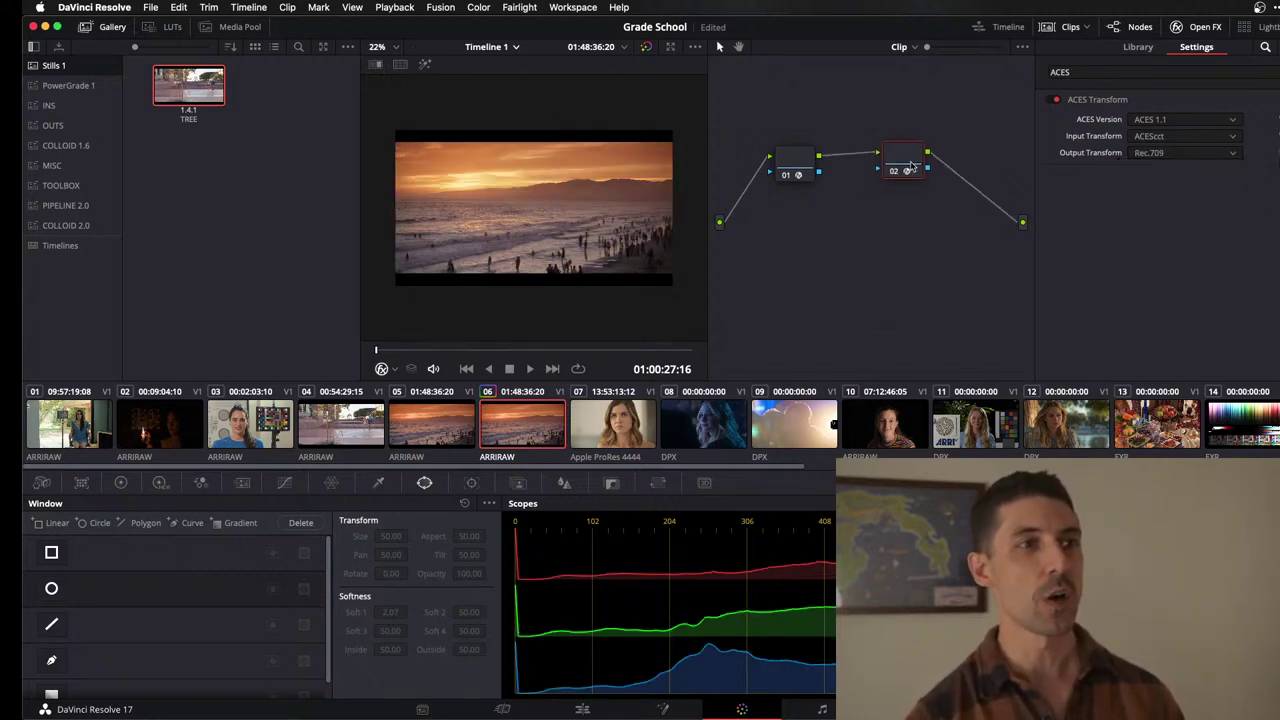
# Try the HDR output transforms Rec.2020 ST2084 (1000 nits) and P3-D65 ST2084 (1000 nits) on node 02.
pyautogui.click(1168, 153)
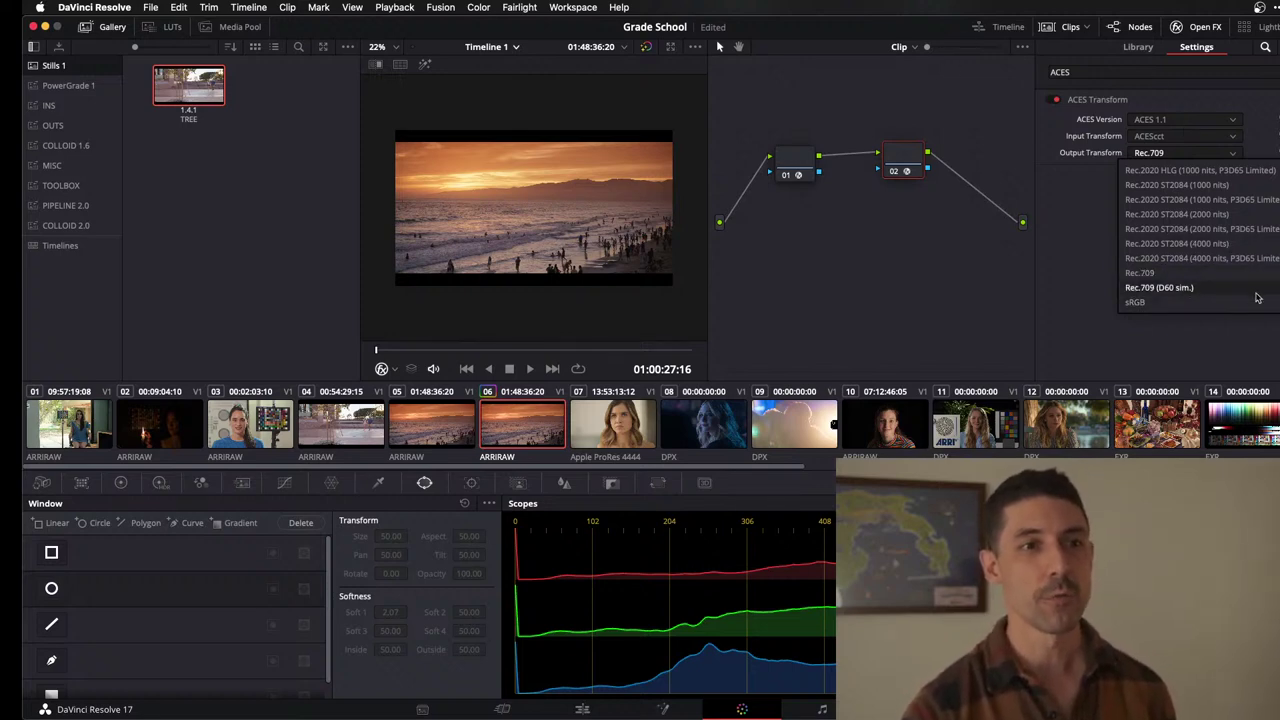
pyautogui.click(1230, 186)
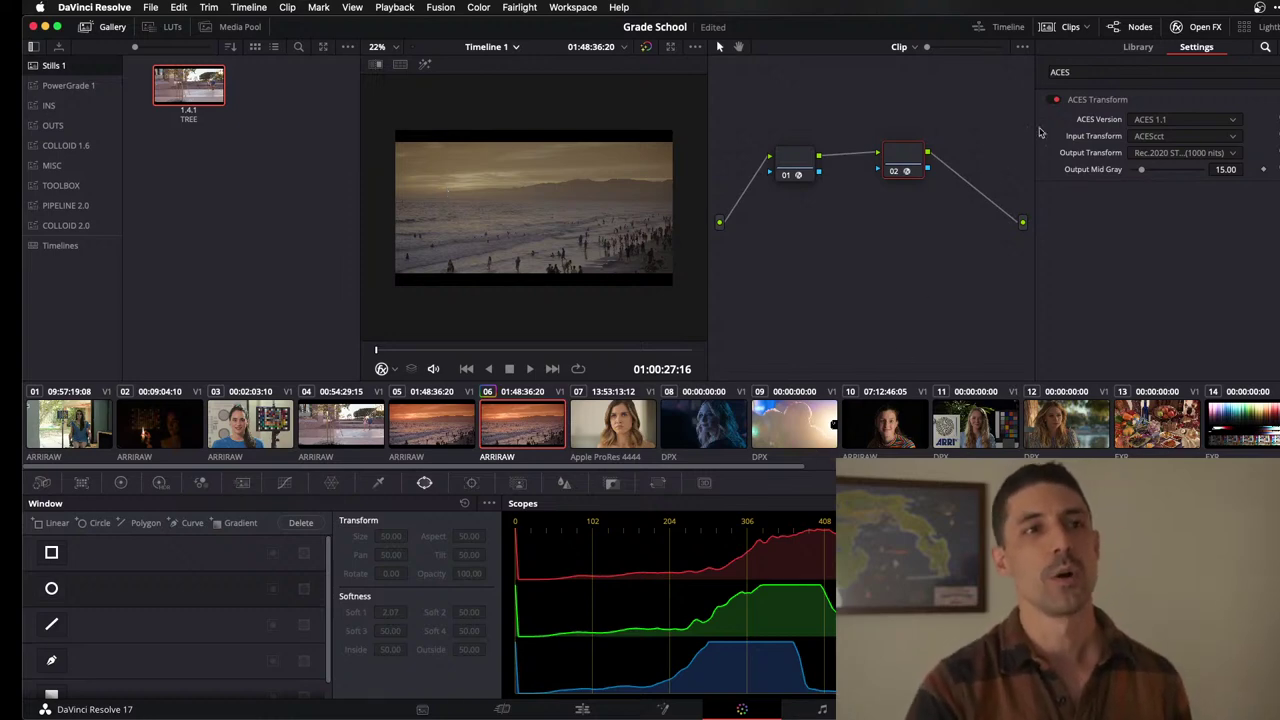
pyautogui.click(1190, 152)
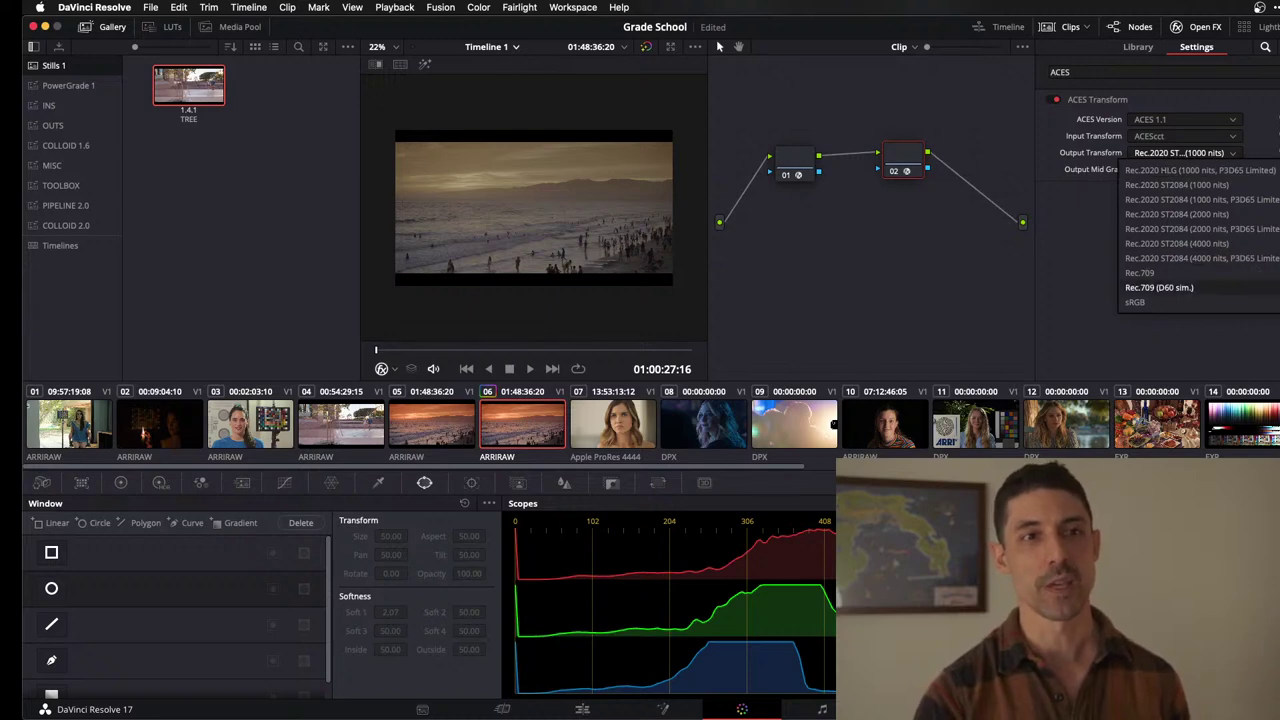
pyautogui.scroll(8, 1170, 287)
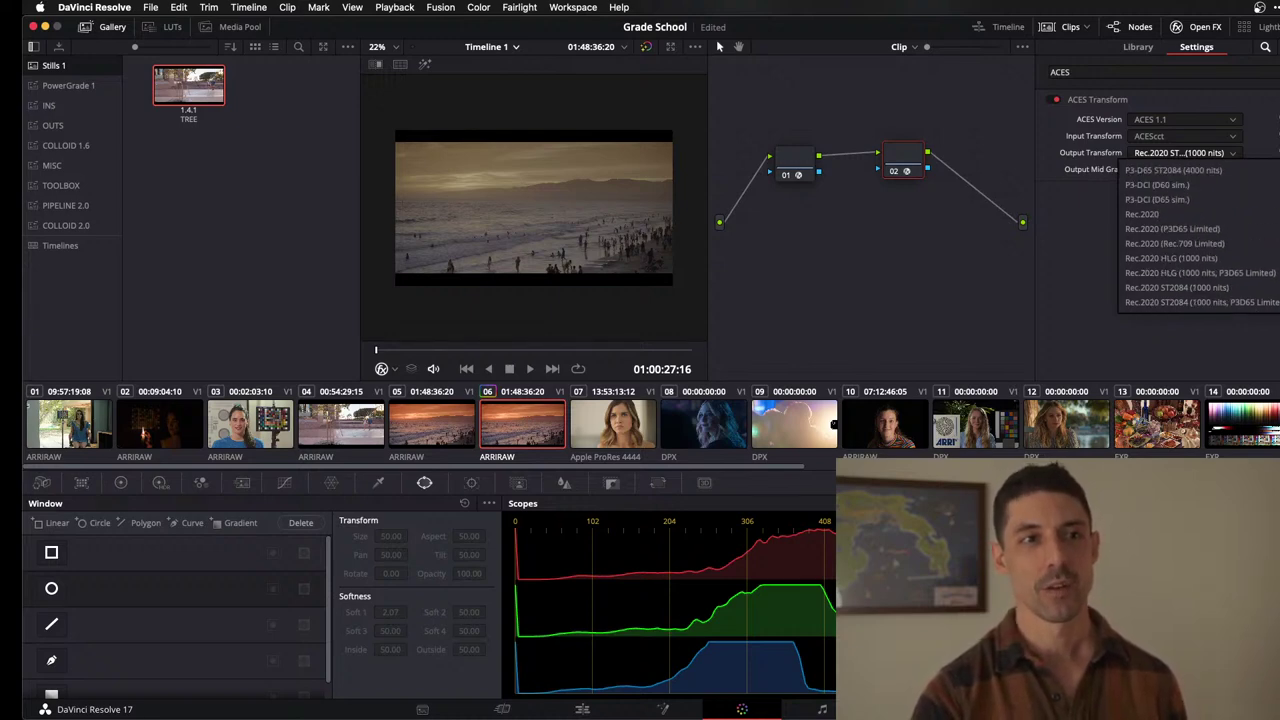
pyautogui.scroll(1, 1195, 236)
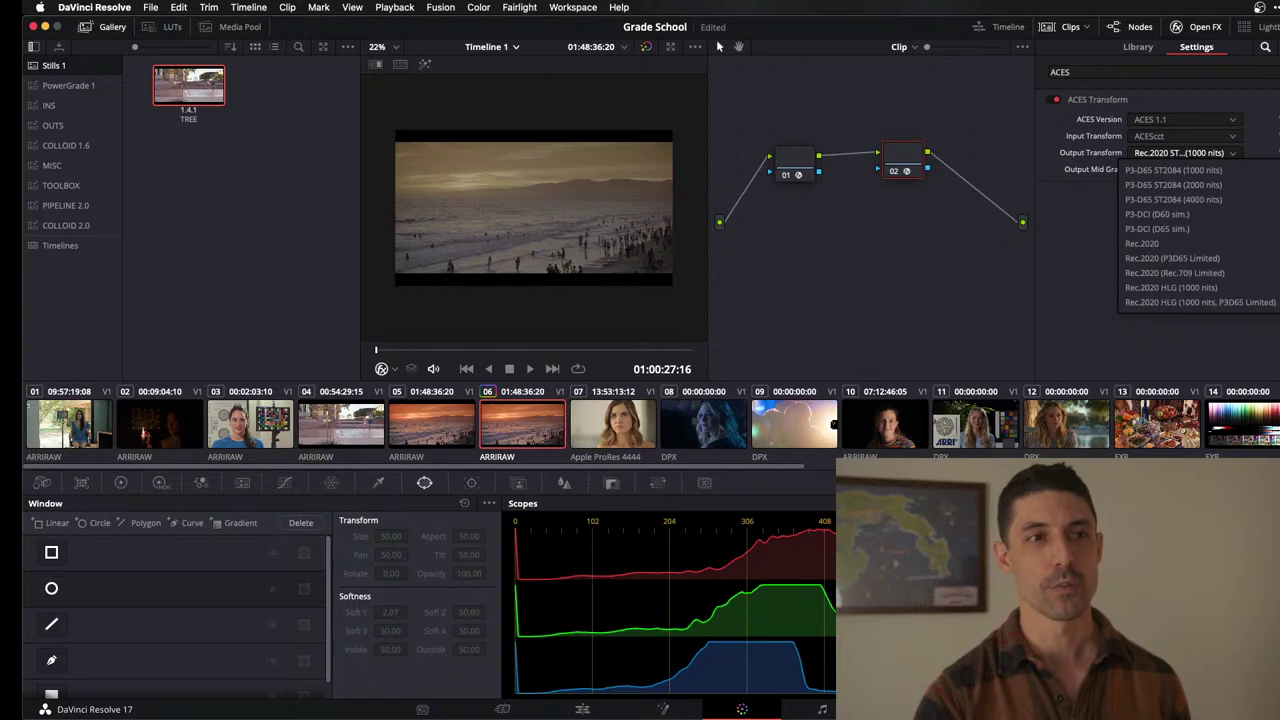
pyautogui.scroll(-1, 1195, 236)
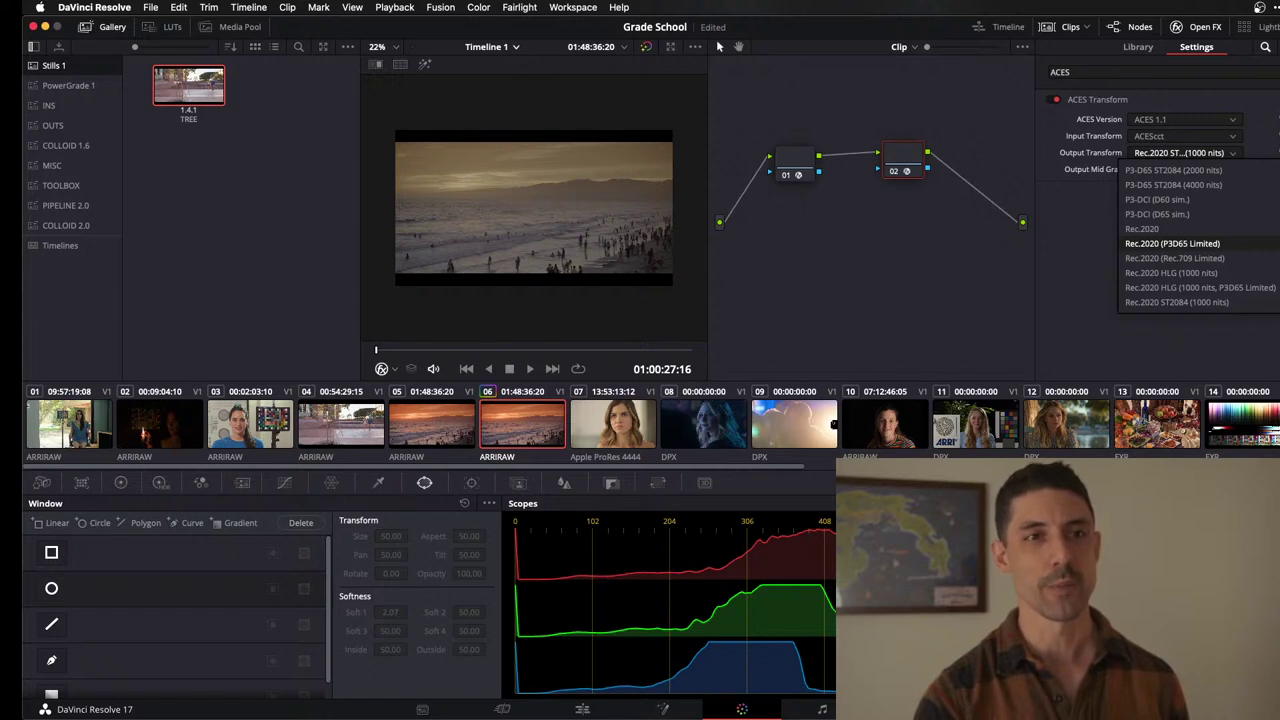
pyautogui.scroll(5, 1239, 222)
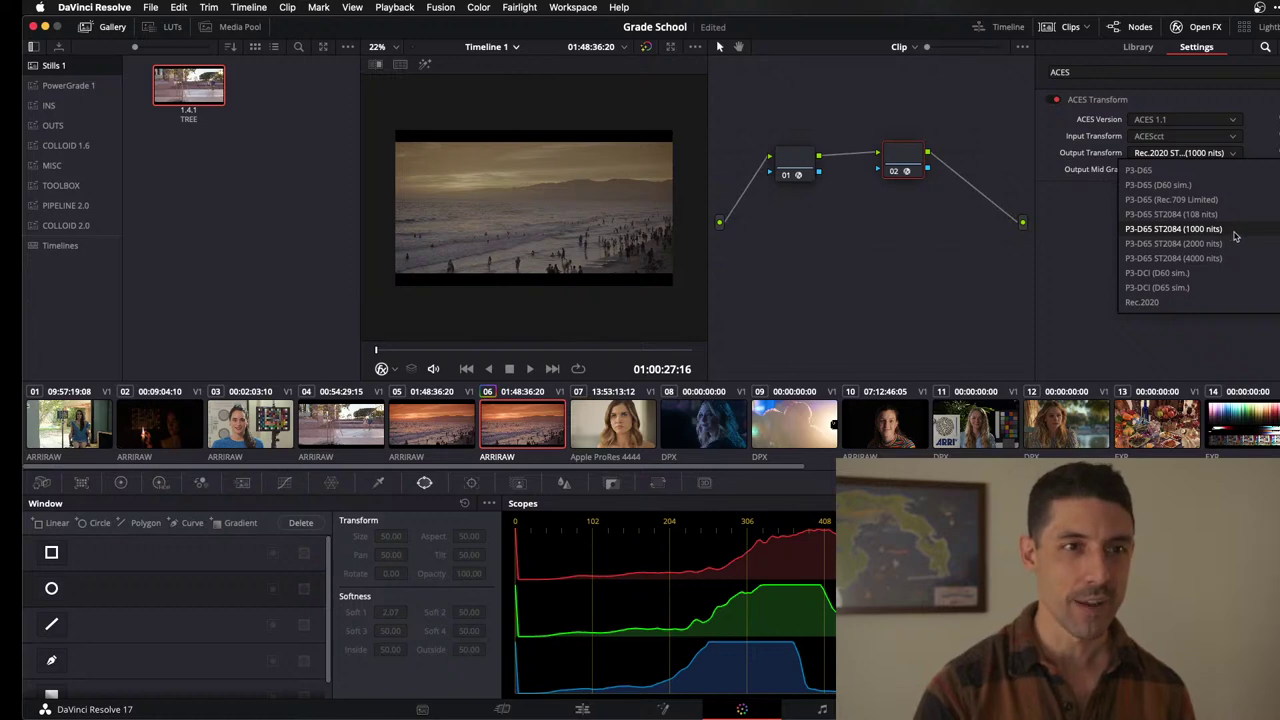
pyautogui.click(1236, 232)
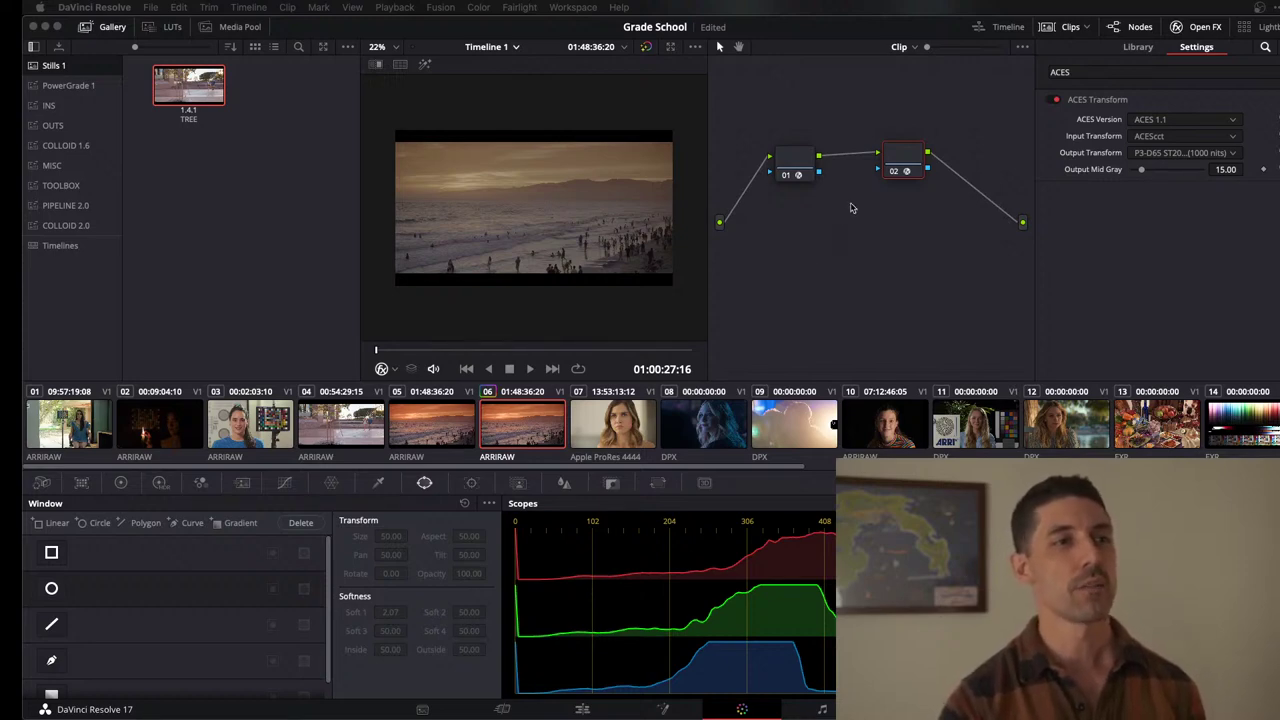
# Return node 02's output transform to Rec.709 and nudge the node farther from node 01.
pyautogui.moveTo(895, 160); pyautogui.dragTo(913, 160)
pyautogui.click(1172, 152)
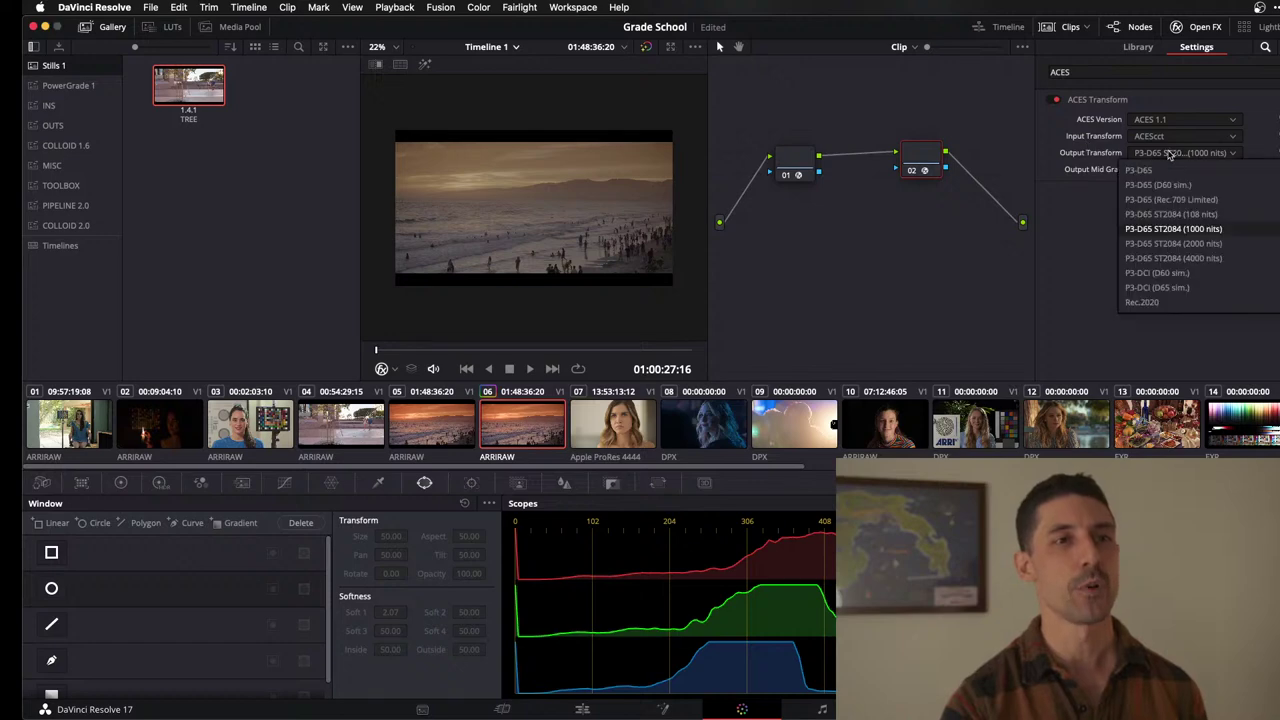
pyautogui.scroll(-1, 1170, 153)
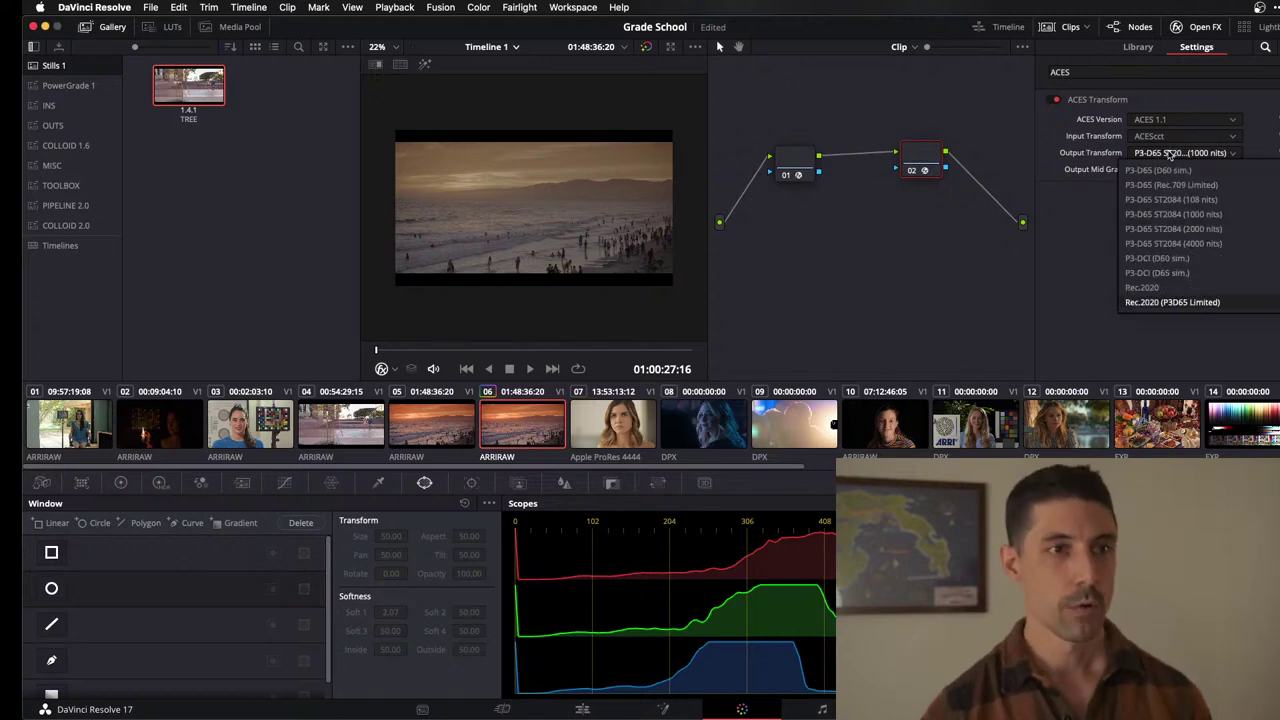
pyautogui.scroll(-10, 1170, 153)
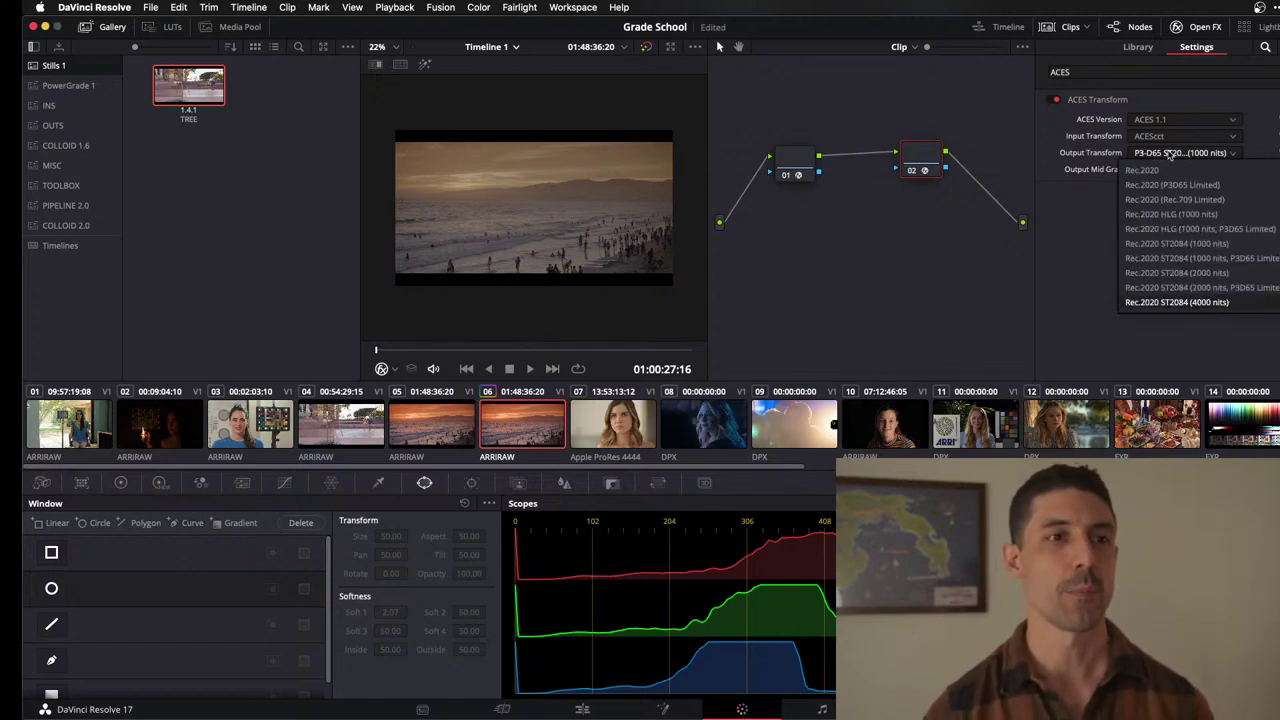
pyautogui.click(1140, 287)
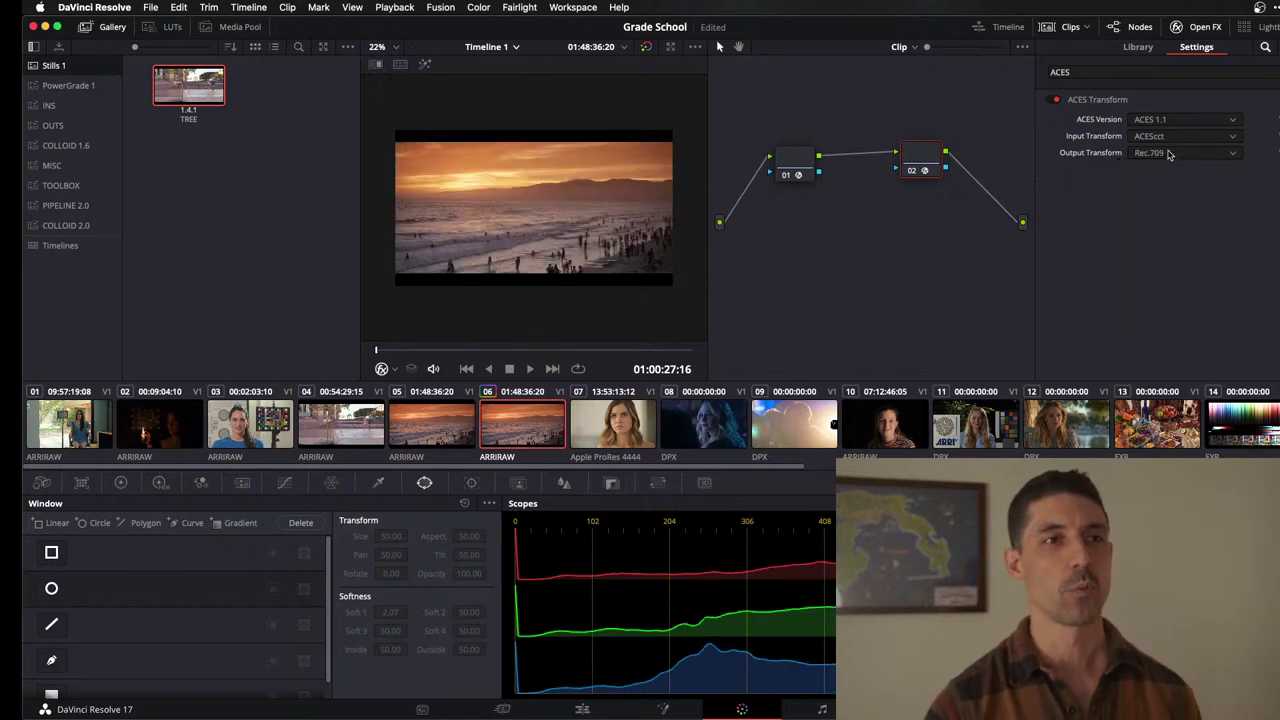
# Look through the camera and display choices available as the input transform in node 01's ACES Transform.
pyautogui.click(804, 161)
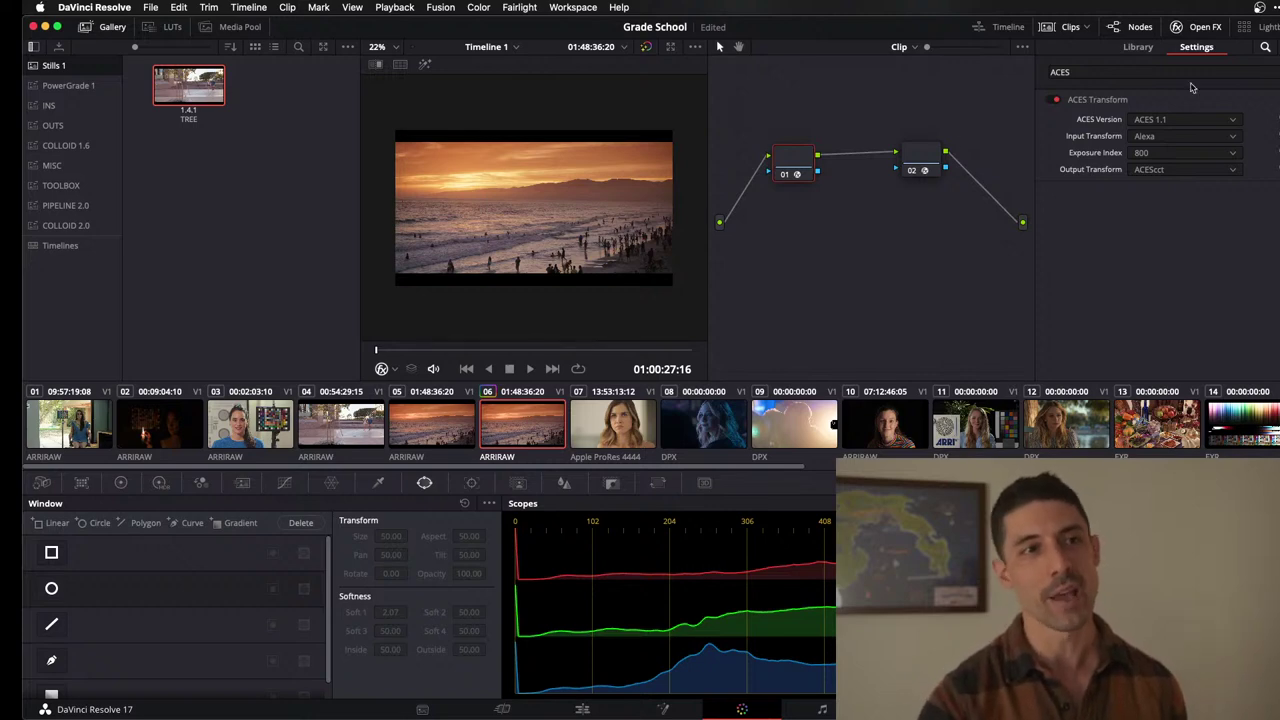
pyautogui.click(1206, 139)
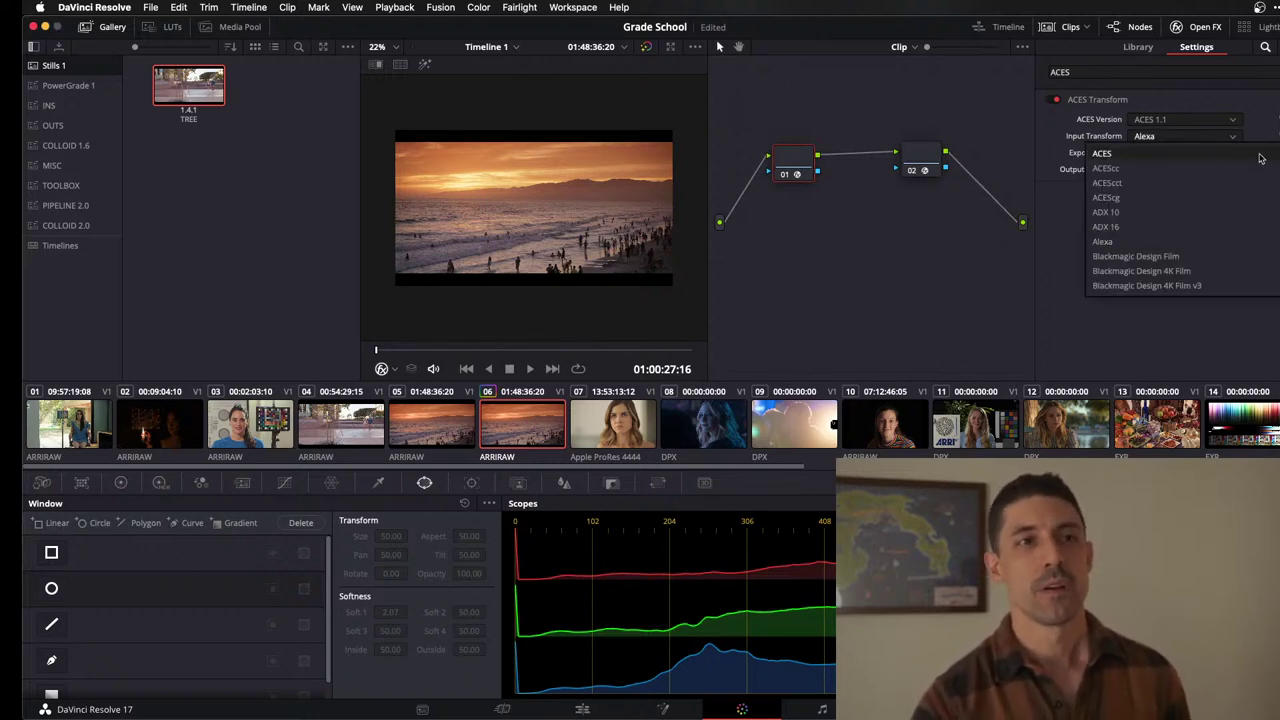
pyautogui.scroll(-10, 1180, 220)
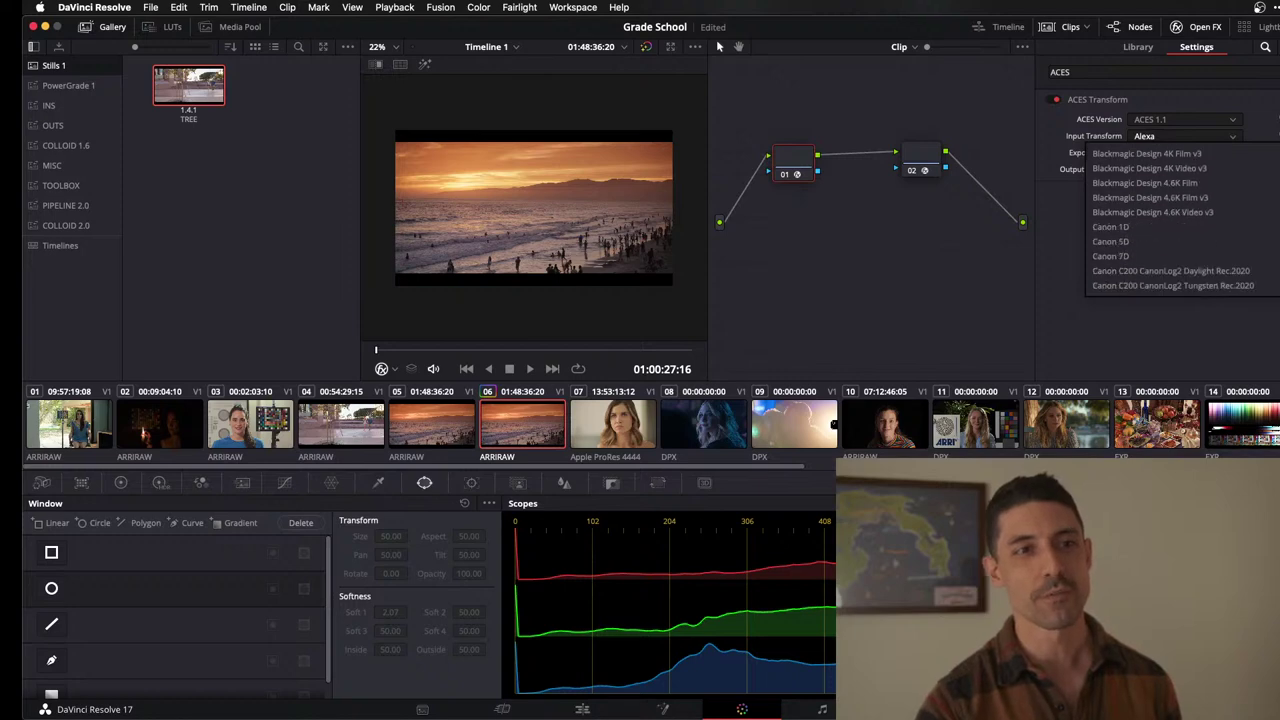
pyautogui.scroll(-15, 1180, 220)
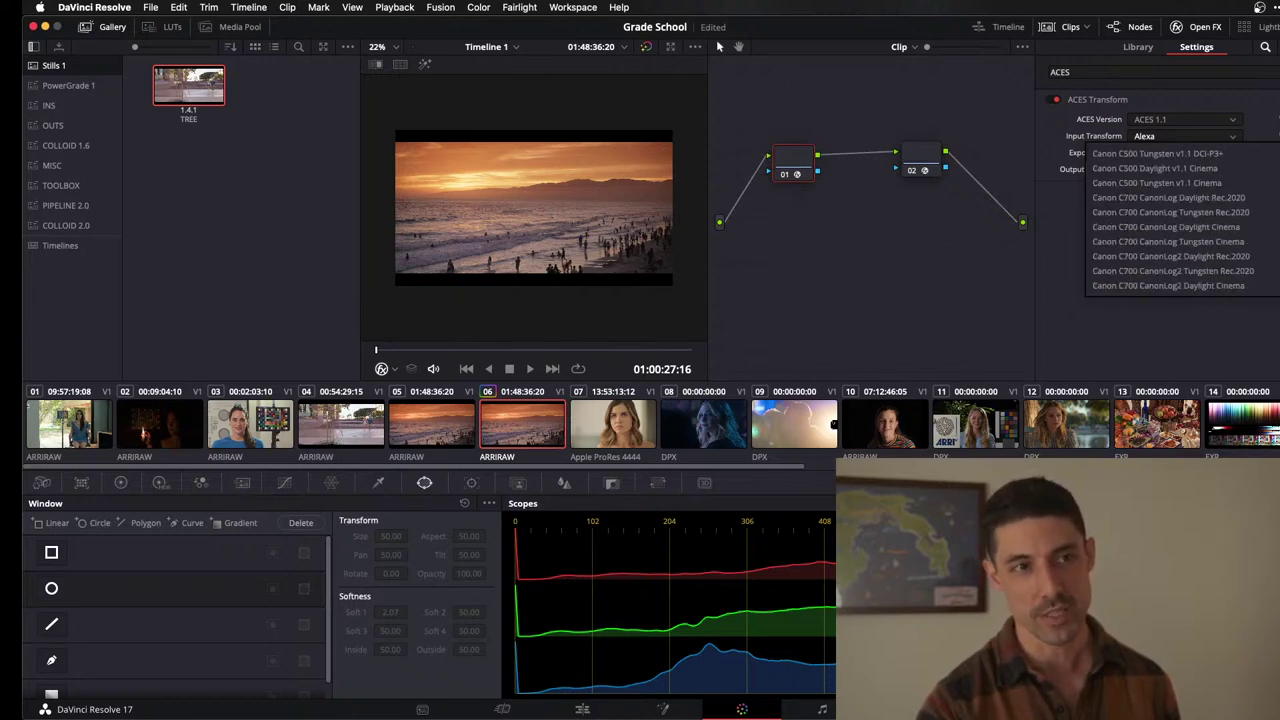
pyautogui.scroll(-5, 1180, 220)
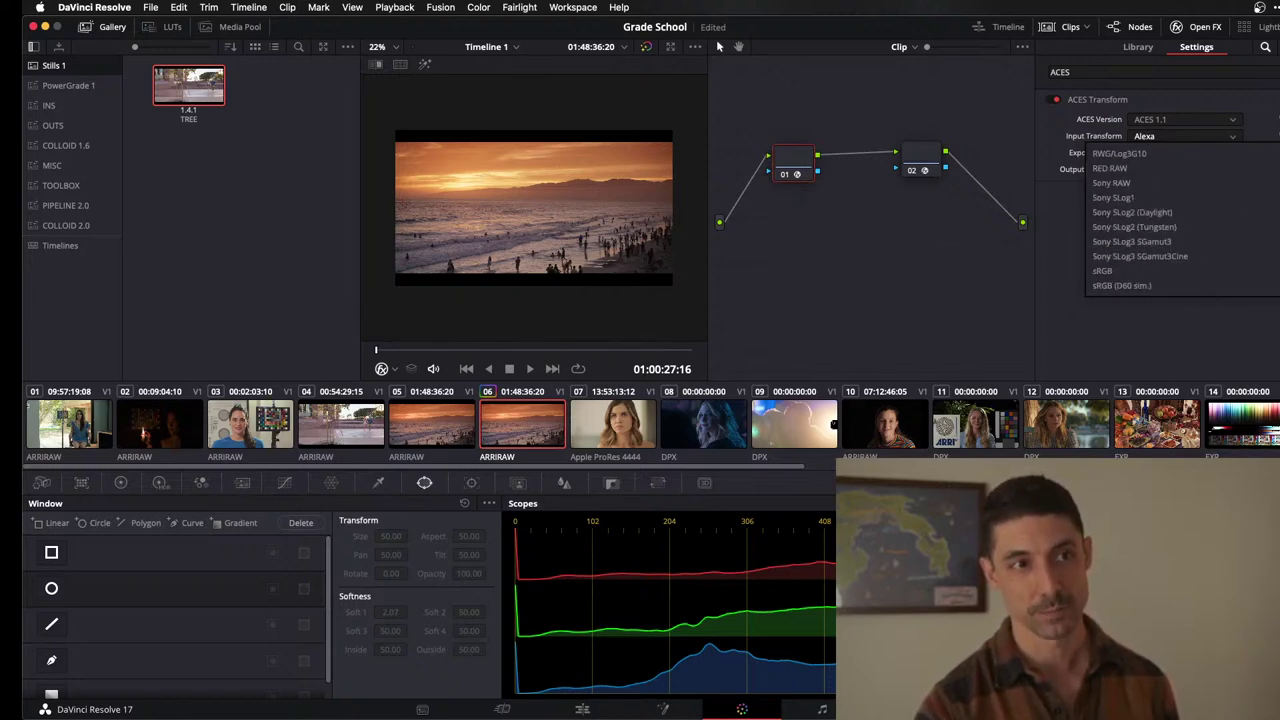
pyautogui.click(1206, 147)
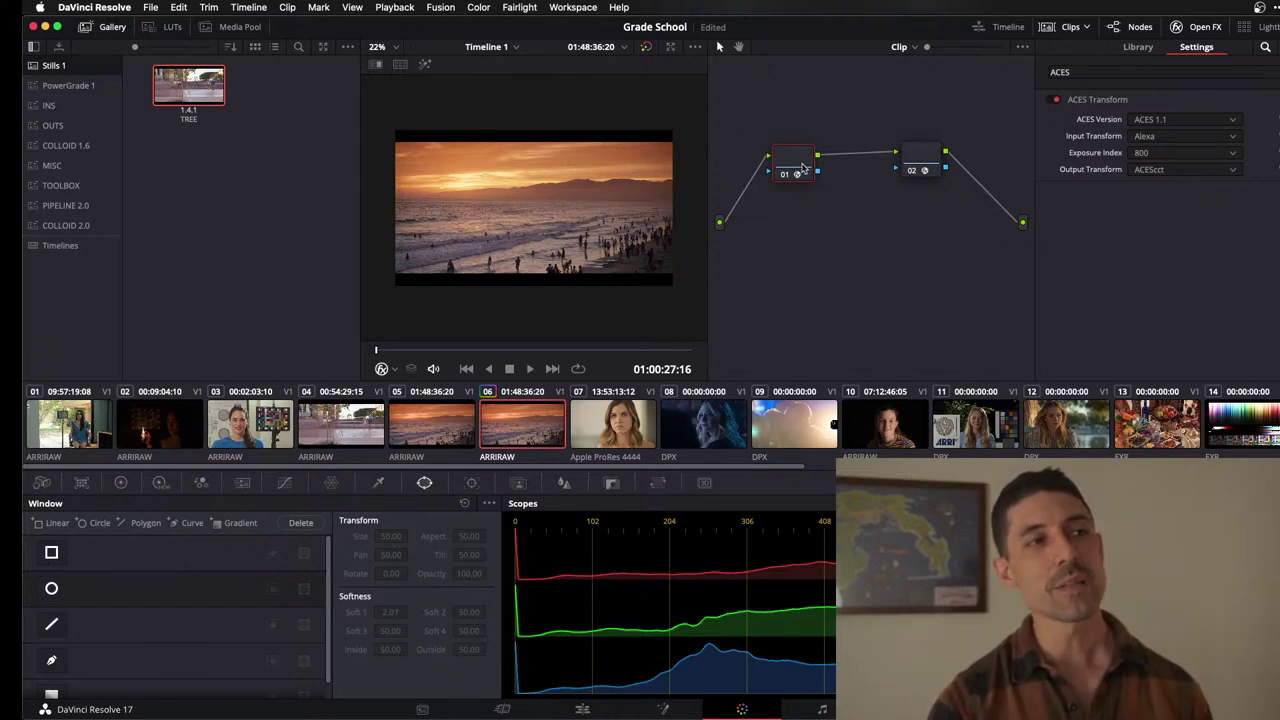
pyautogui.moveTo(803, 166)
pyautogui.mouseDown()
pyautogui.moveTo(782, 152)
pyautogui.moveTo(798, 170)
pyautogui.moveTo(784, 178)
pyautogui.moveTo(800, 166)
pyautogui.moveTo(788, 170)
pyautogui.mouseUp()
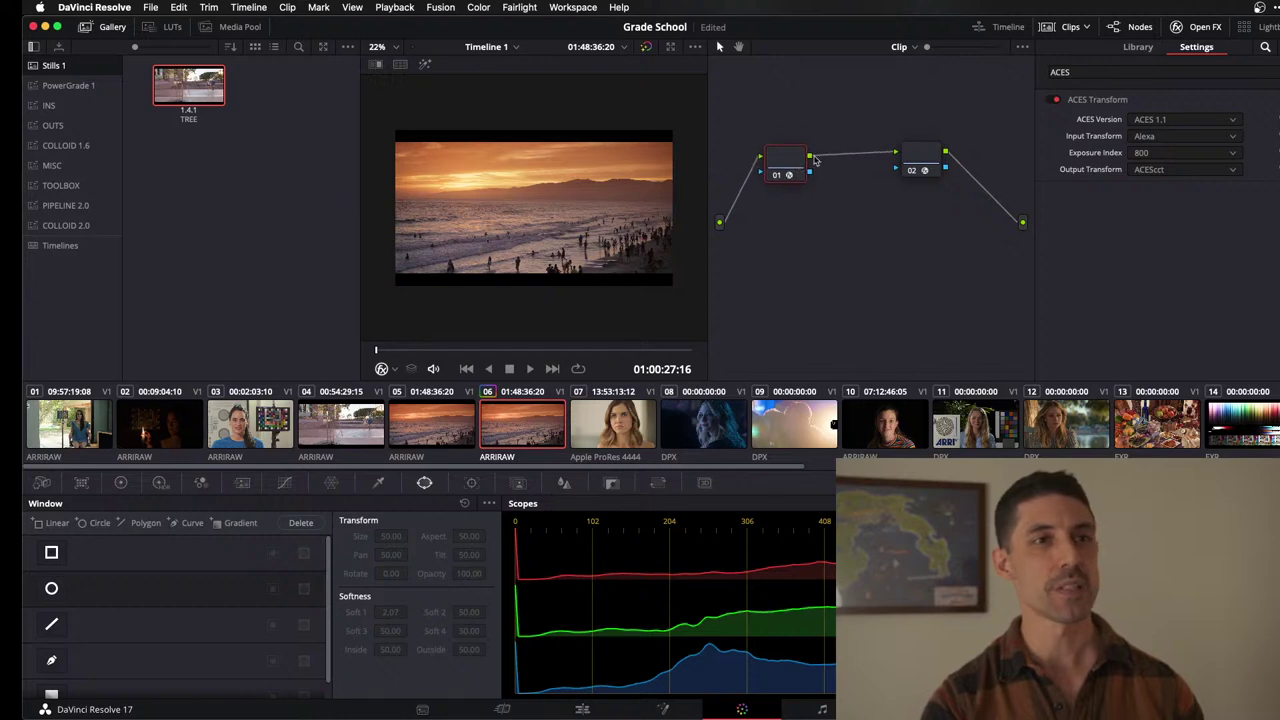
pyautogui.click(1176, 136)
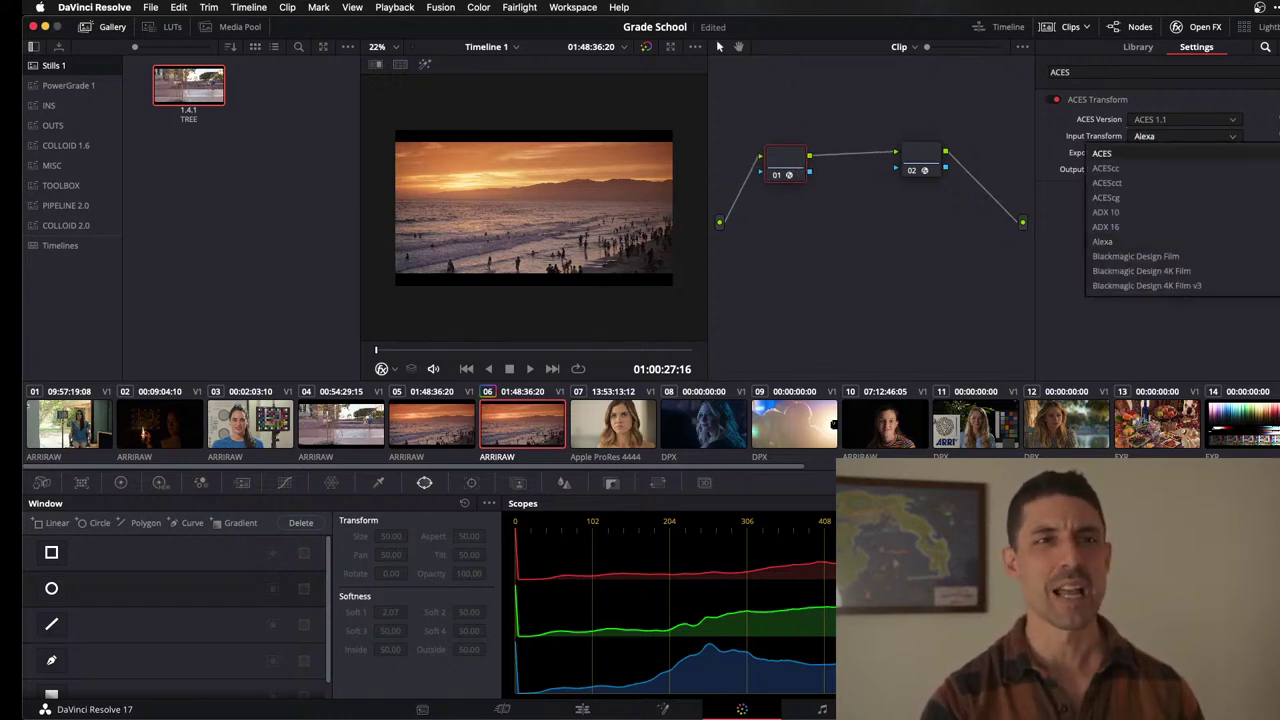
pyautogui.scroll(-5, 1180, 220)
pyautogui.scroll(-10, 1180, 220)
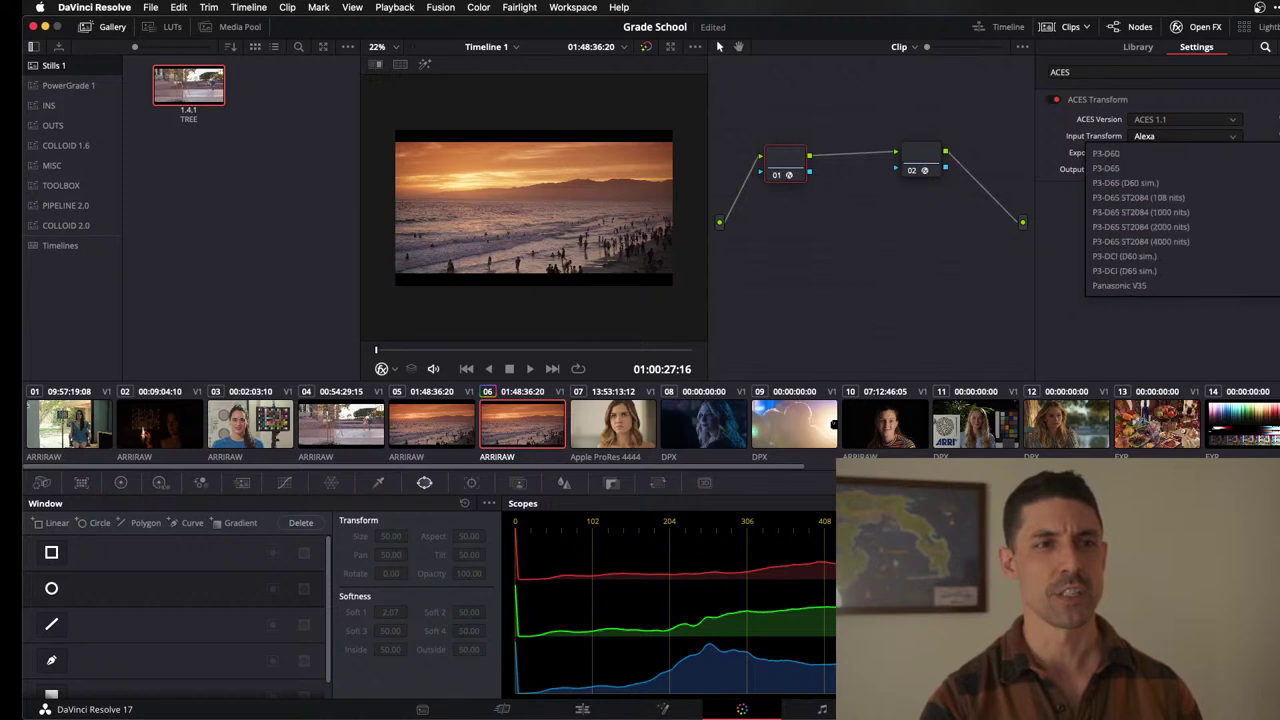
pyautogui.scroll(-1, 1214, 216)
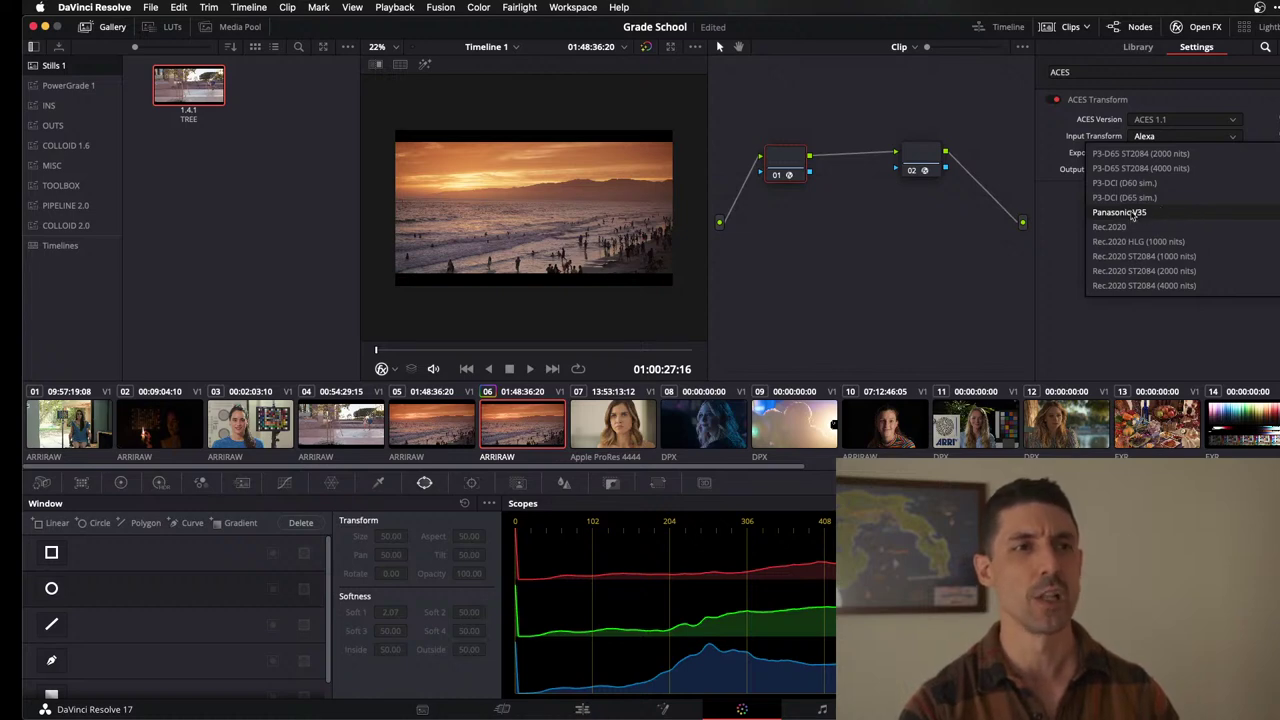
pyautogui.click(1055, 204)
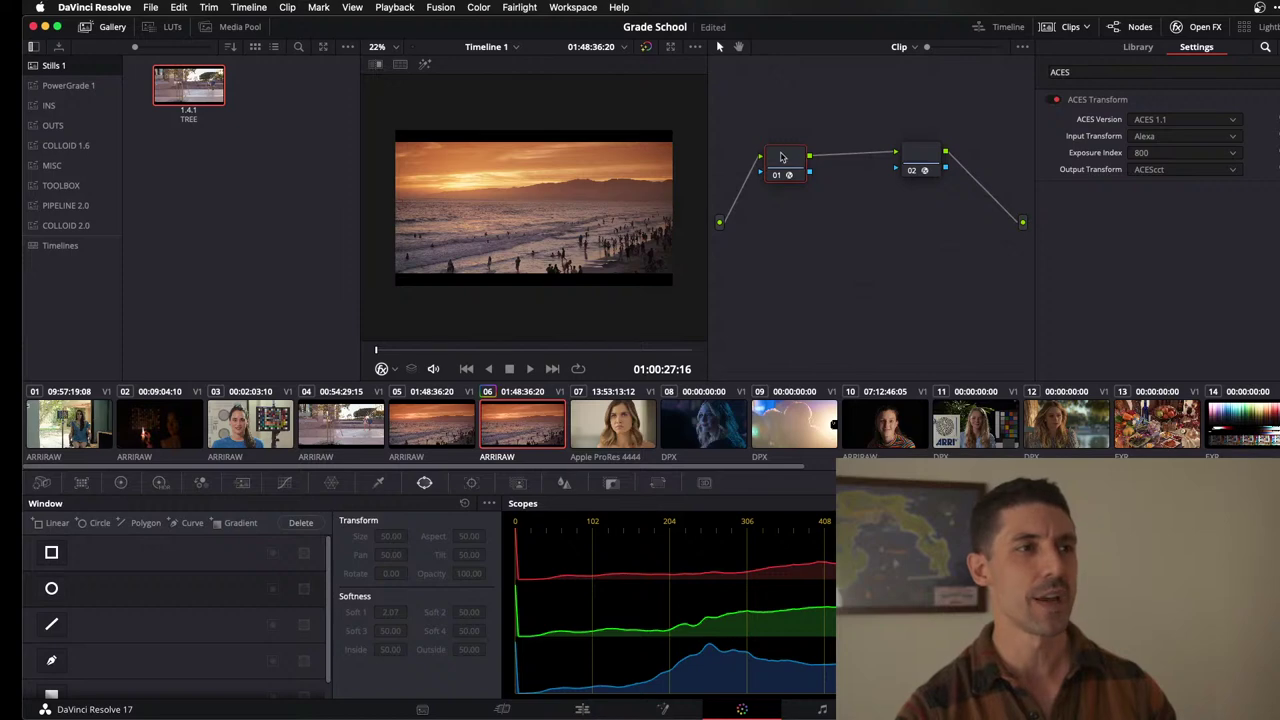
# Delete the Alexa-to-ACEScct node 01 and nudge the remaining ACEScct-to-Rec.709 node.
pyautogui.moveTo(782, 157); pyautogui.dragTo(784, 154)
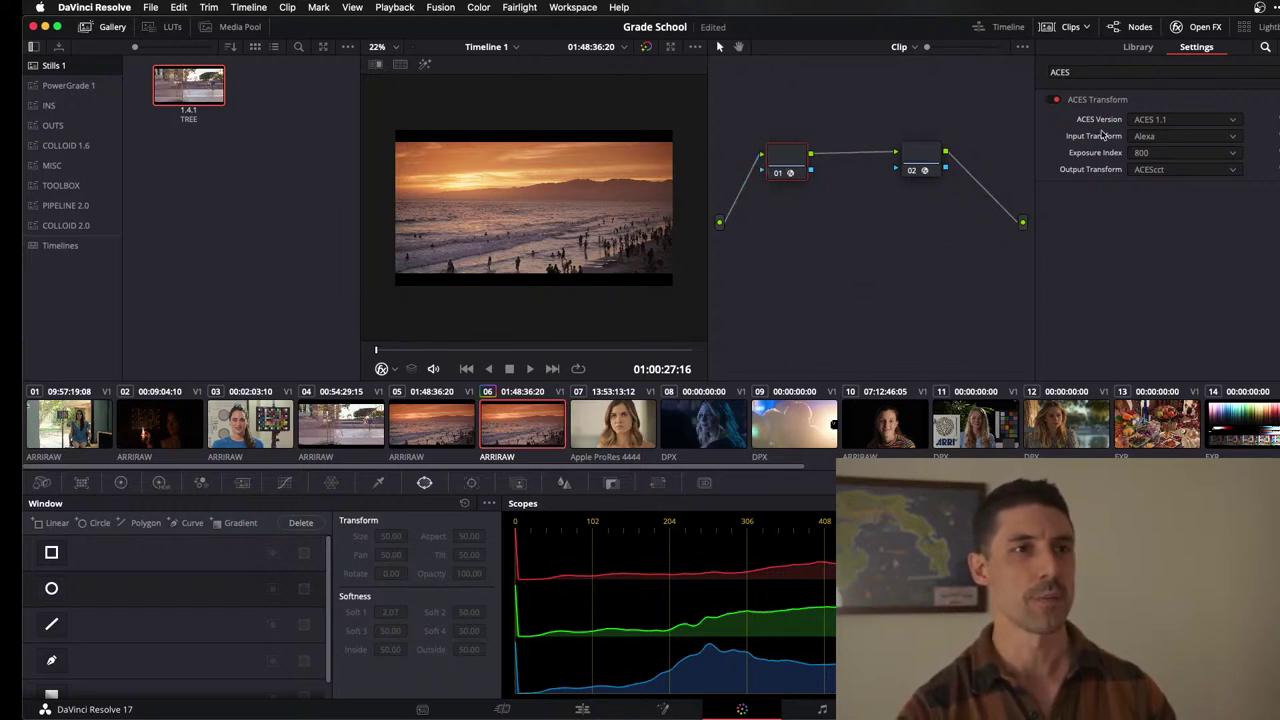
pyautogui.moveTo(797, 157); pyautogui.dragTo(802, 185)
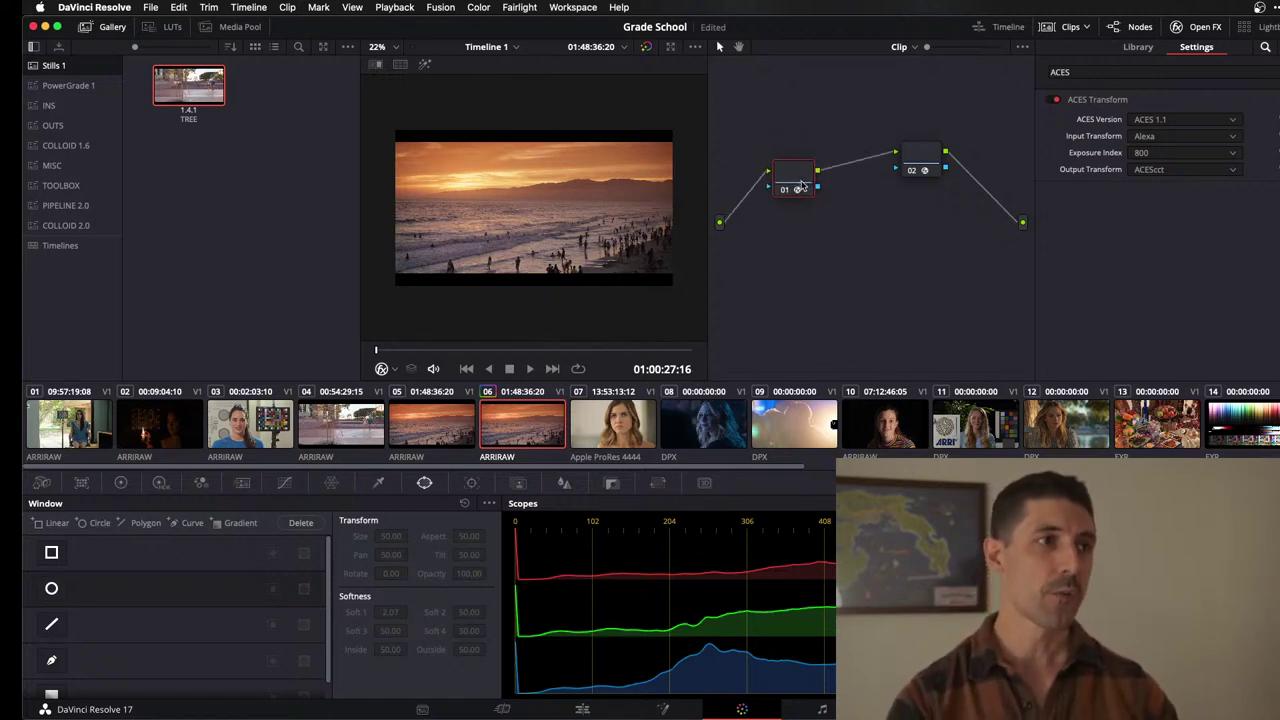
pyautogui.press('Delete')
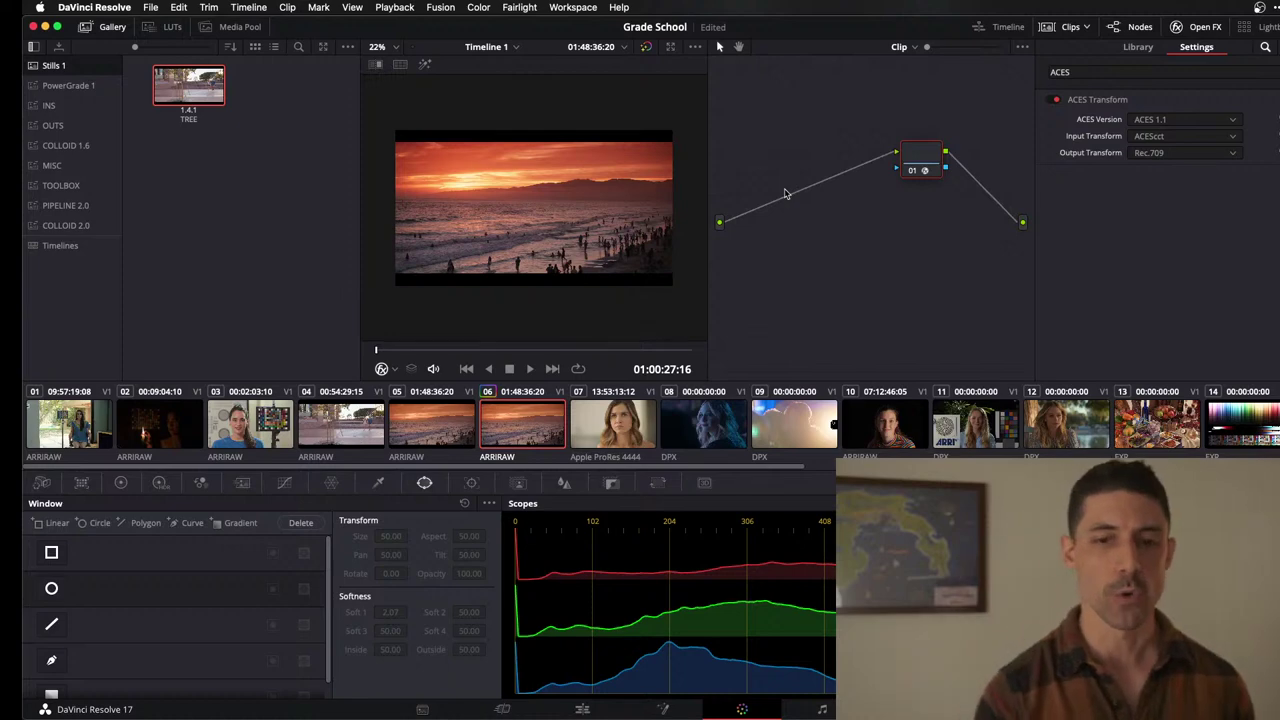
pyautogui.moveTo(929, 158); pyautogui.dragTo(920, 156)
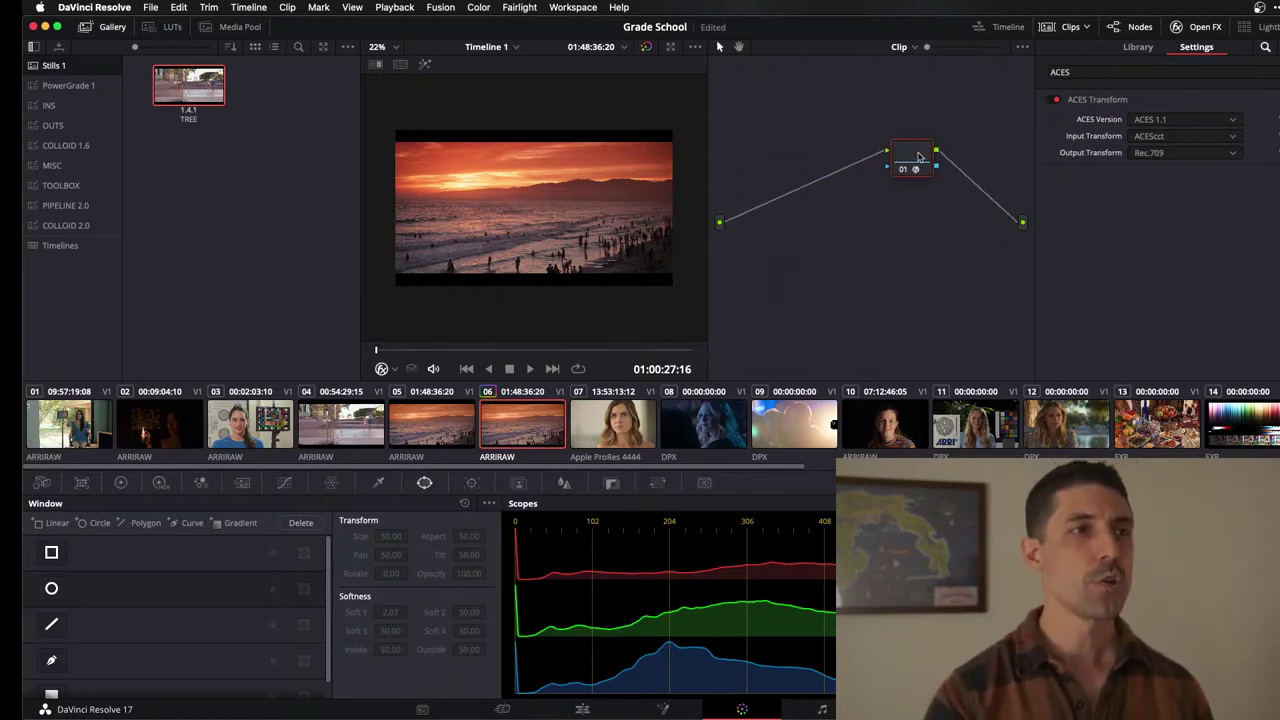
# Insert a serial node before the ACES output node and apply the Color Space Transform effect to it.
pyautogui.hotkey('shift', 's')
pyautogui.click(1138, 70)
pyautogui.write('c')
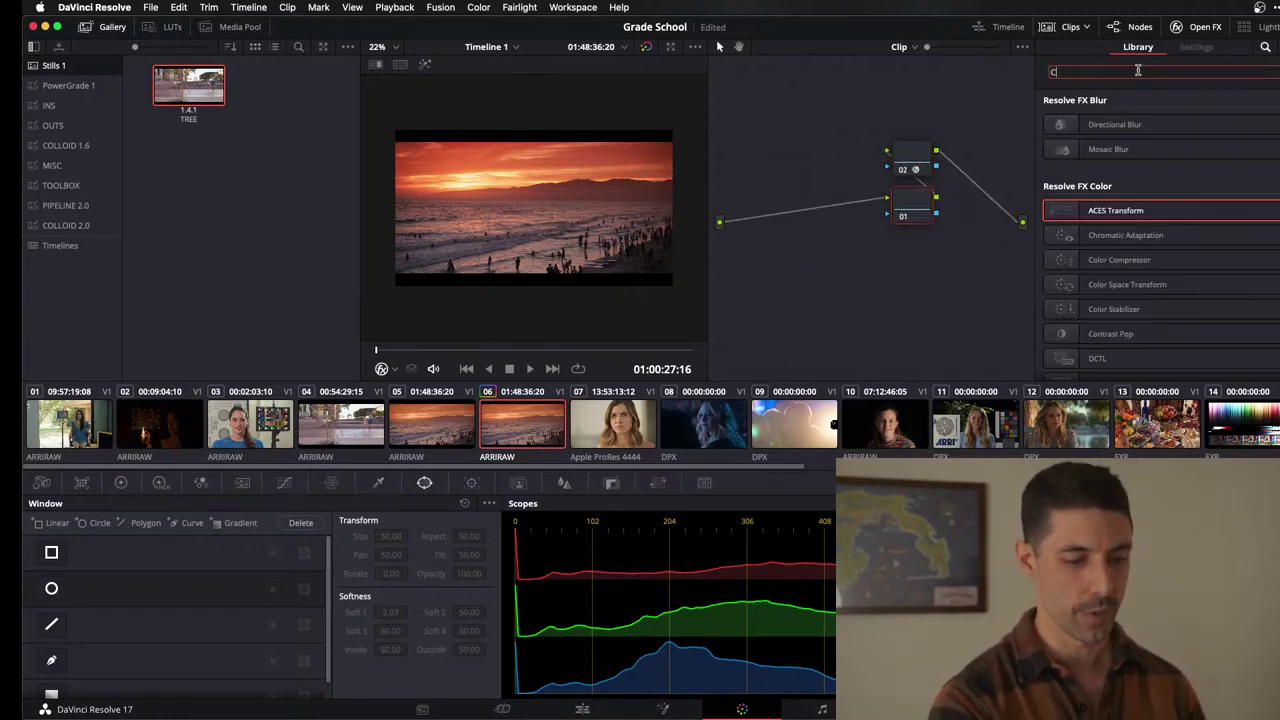
pyautogui.write('olor')
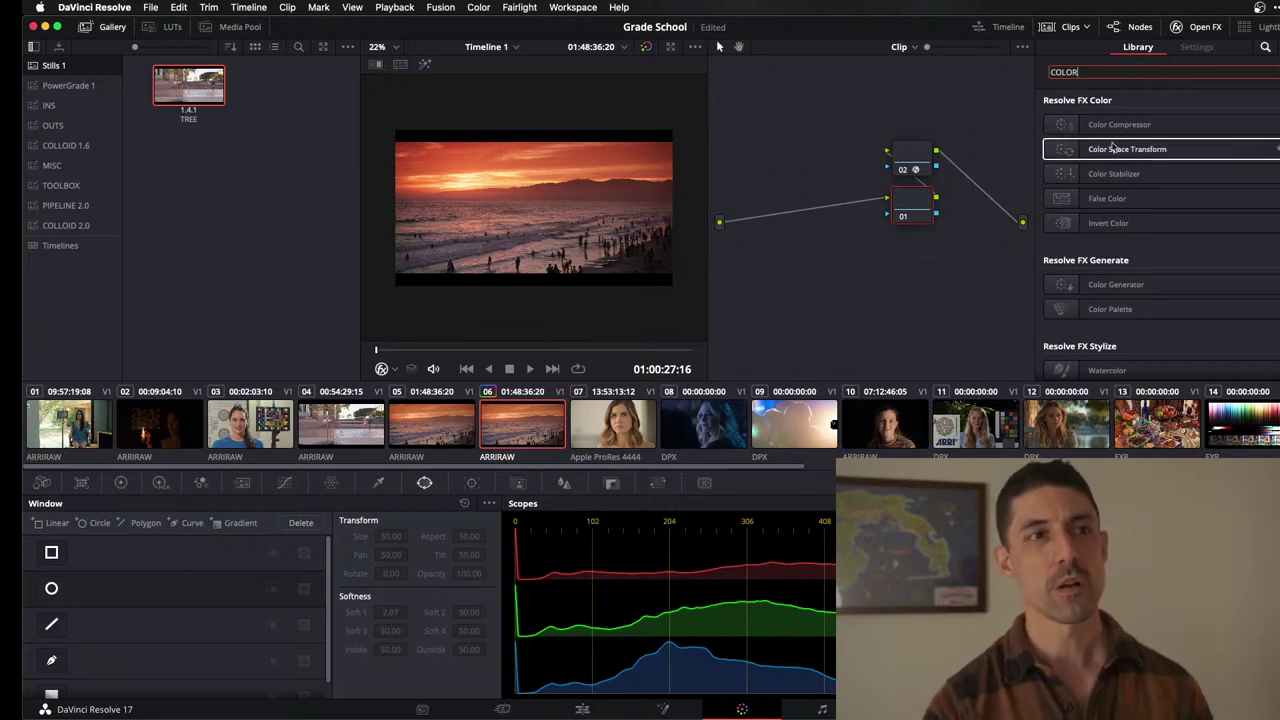
pyautogui.moveTo(1113, 148); pyautogui.dragTo(897, 206)
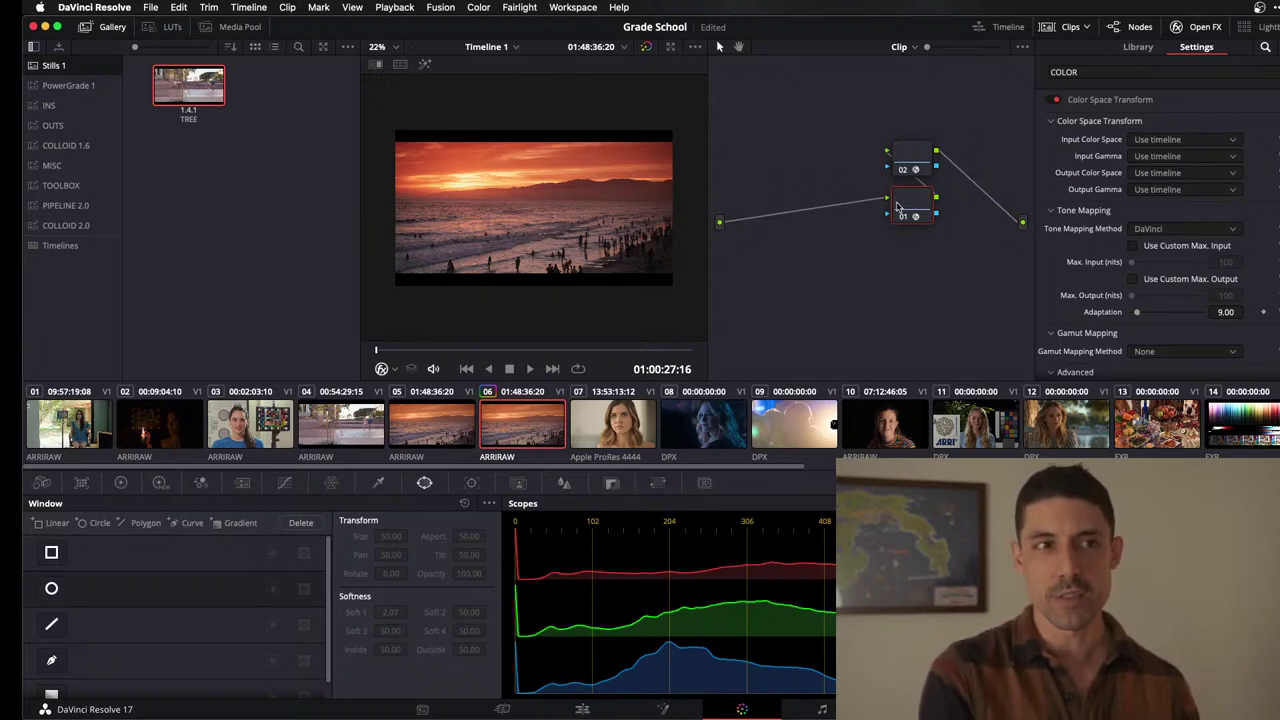
# Set the Color Space Transform's input color space to ARRI Alexa and its input gamma to ARRI LogC.
pyautogui.click(1157, 139)
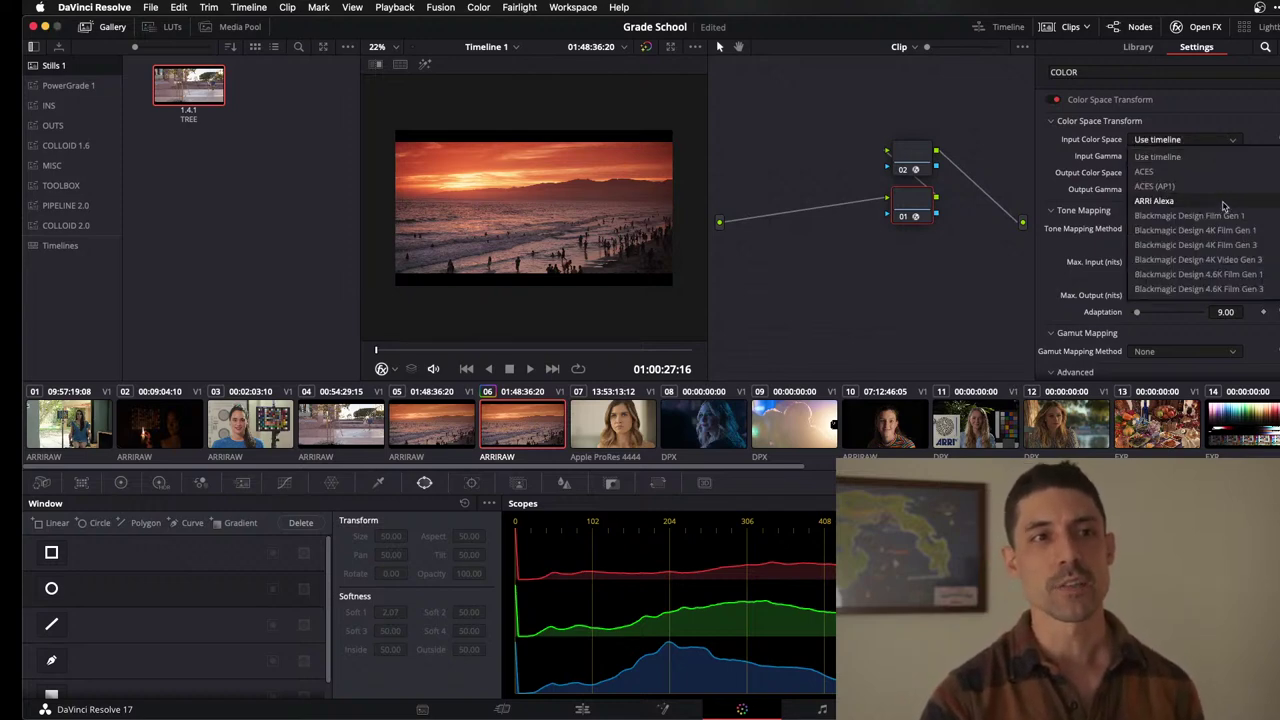
pyautogui.click(1222, 202)
pyautogui.click(1205, 156)
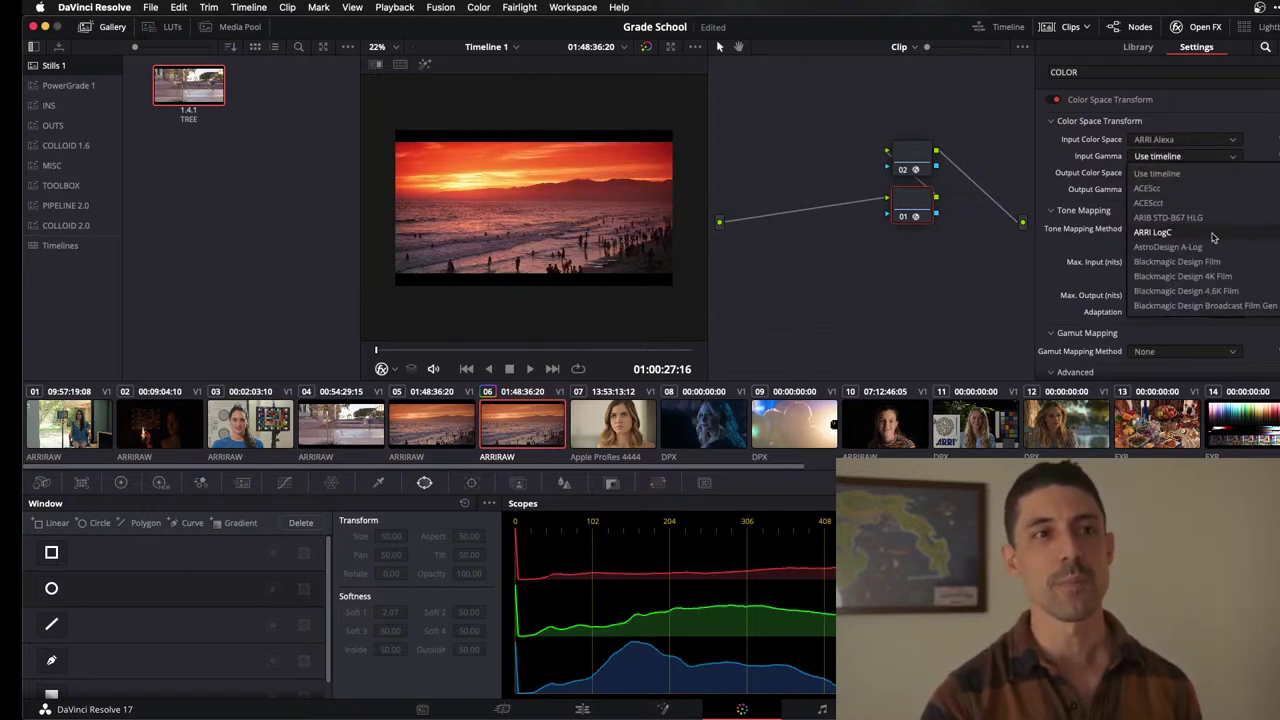
pyautogui.click(1160, 232)
# Set the Color Space Transform's output to ACES (AP1) with ACEScct gamma, and its tone mapping method to None.
pyautogui.click(1177, 172)
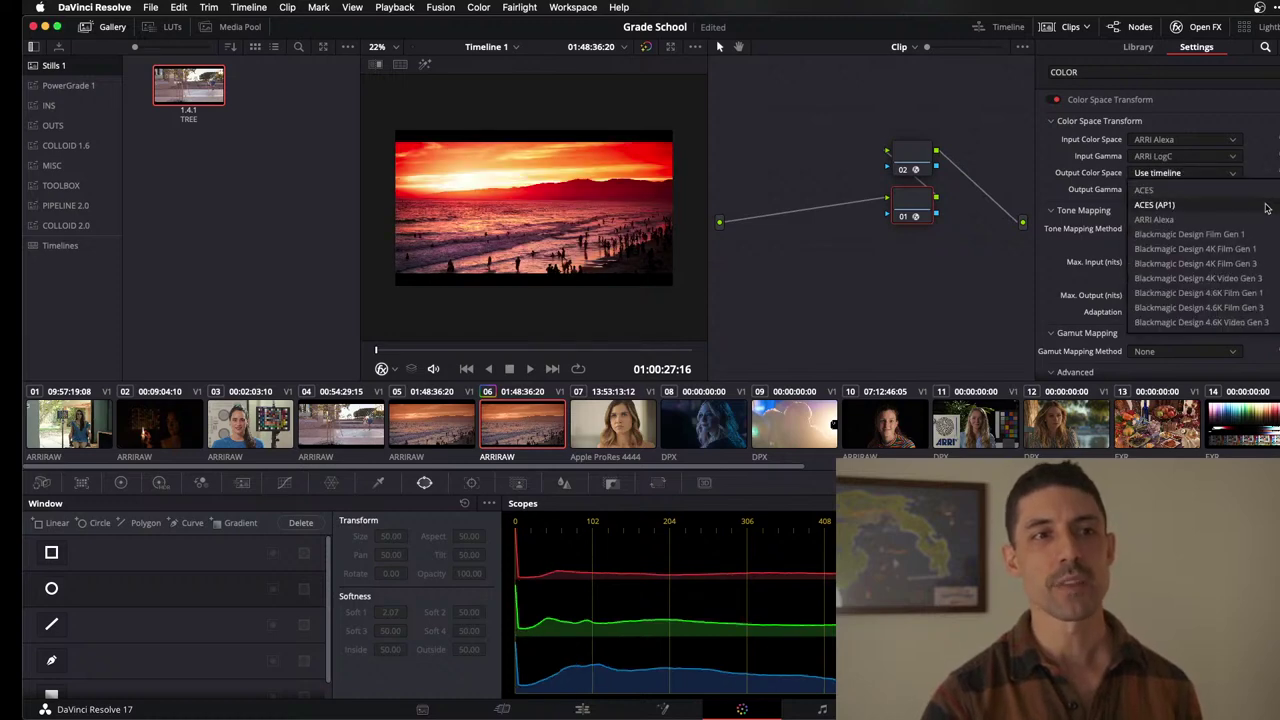
pyautogui.click(1155, 219)
pyautogui.click(1158, 189)
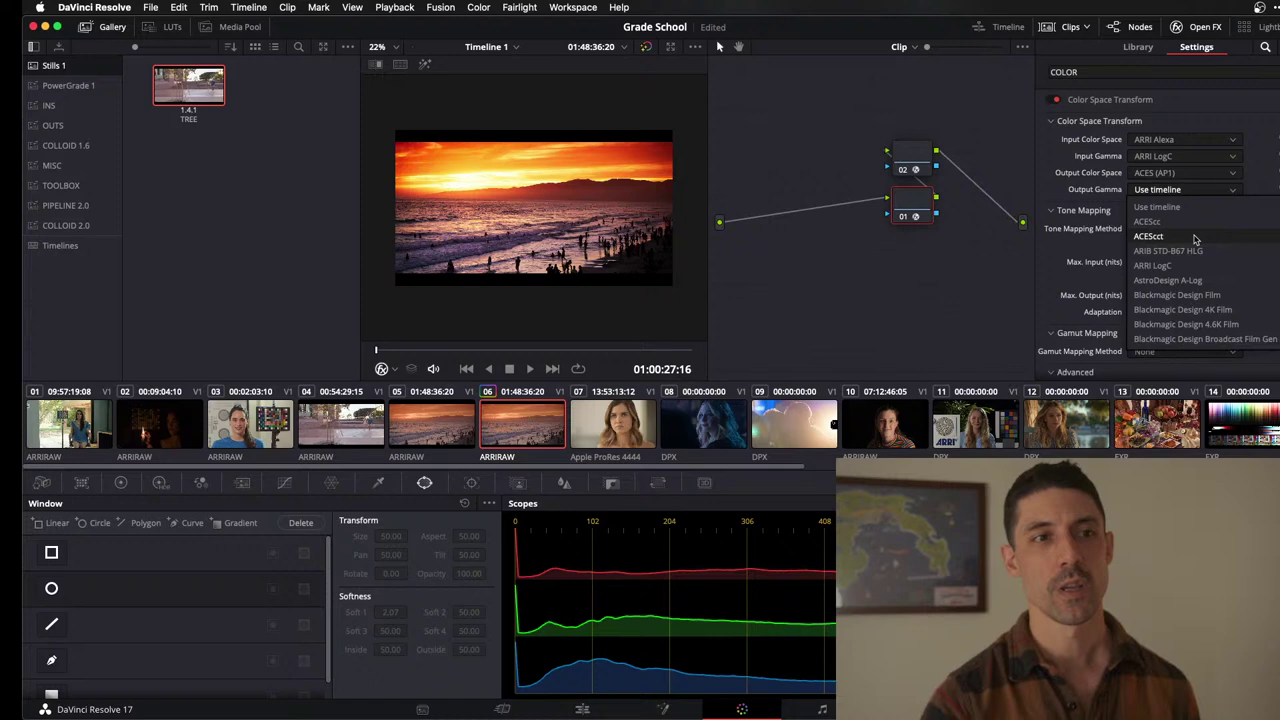
pyautogui.click(1194, 240)
pyautogui.click(1203, 228)
pyautogui.click(1201, 252)
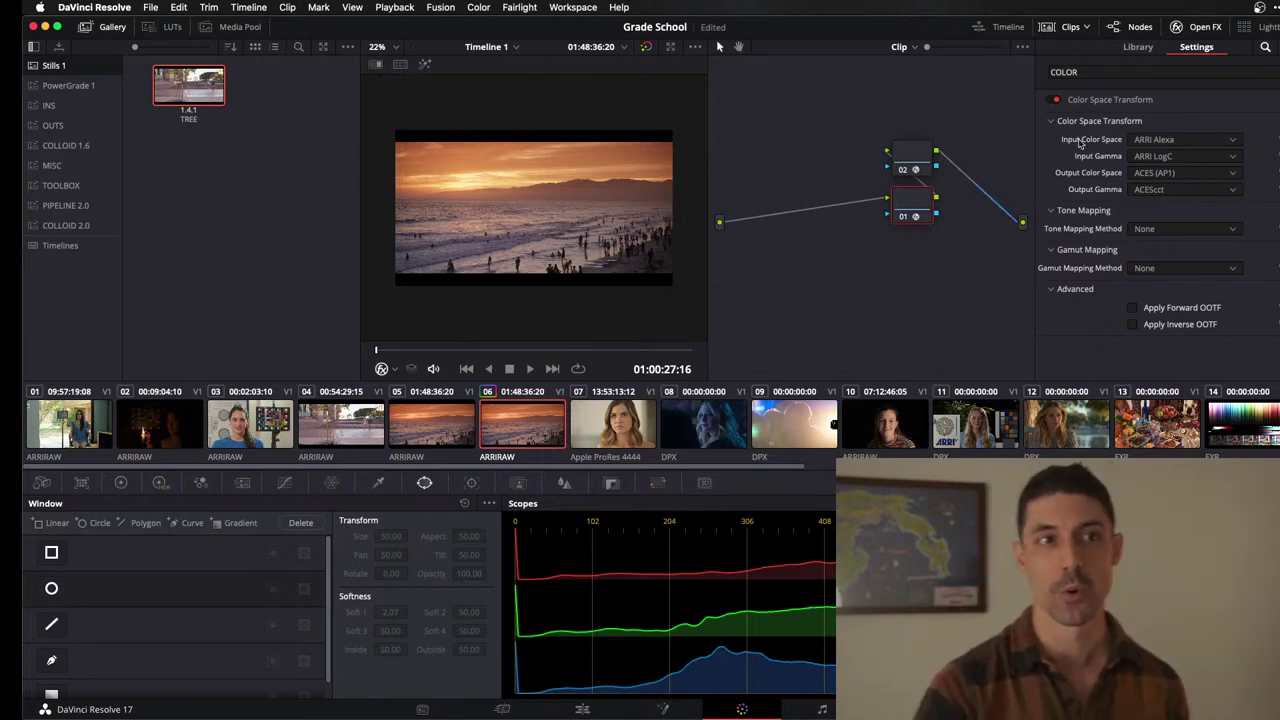
# Try Blackmagic Design 4K Film Gen 1 as the input color space and look through the other input color spaces.
pyautogui.click(1163, 142)
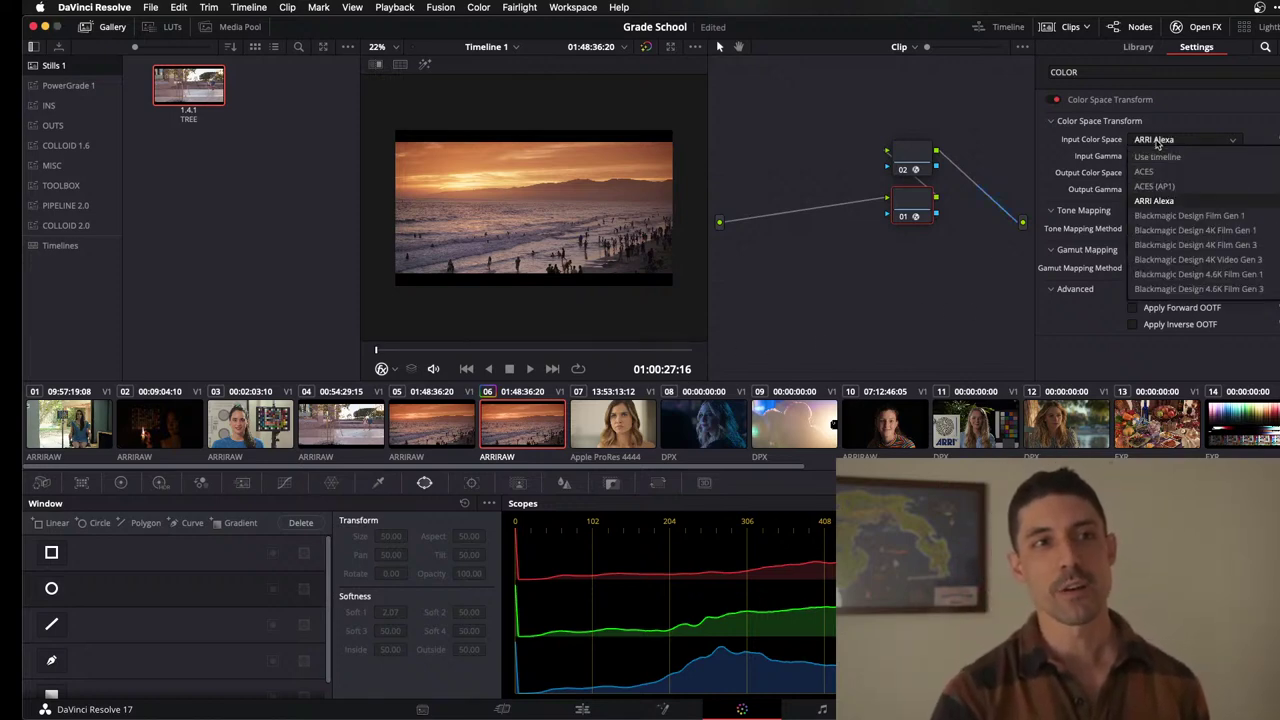
pyautogui.click(1196, 230)
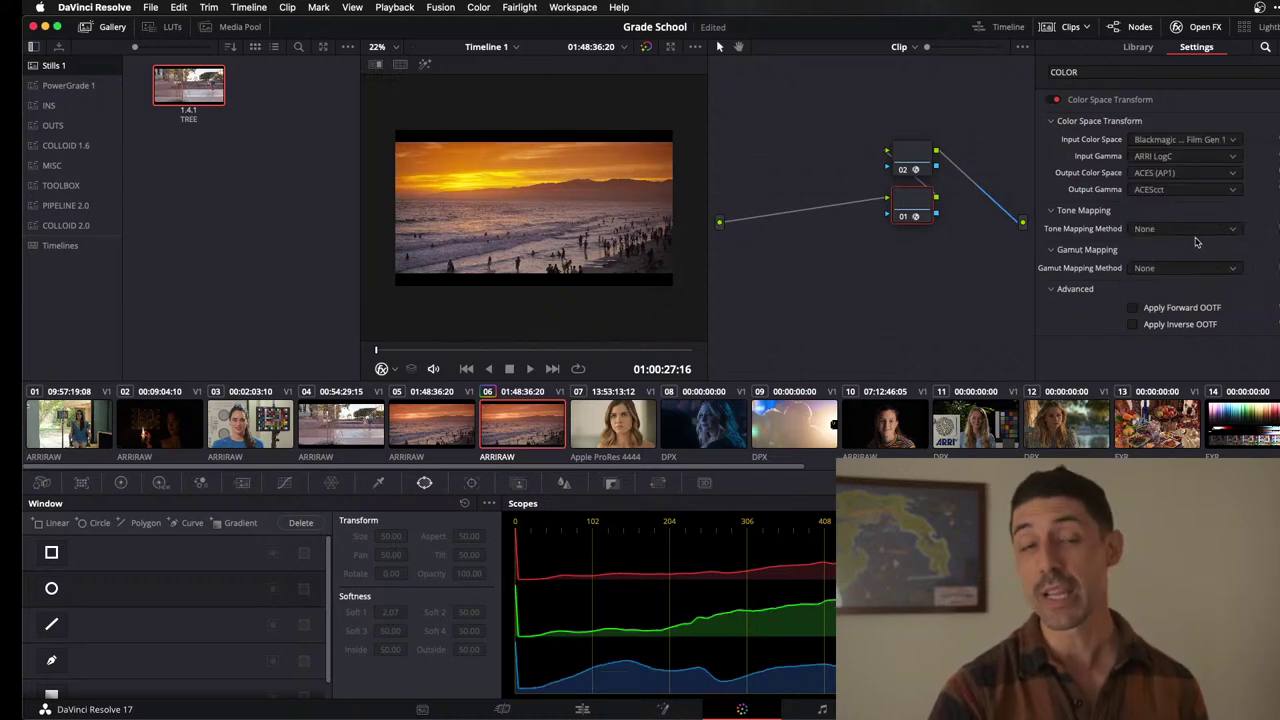
pyautogui.click(1208, 141)
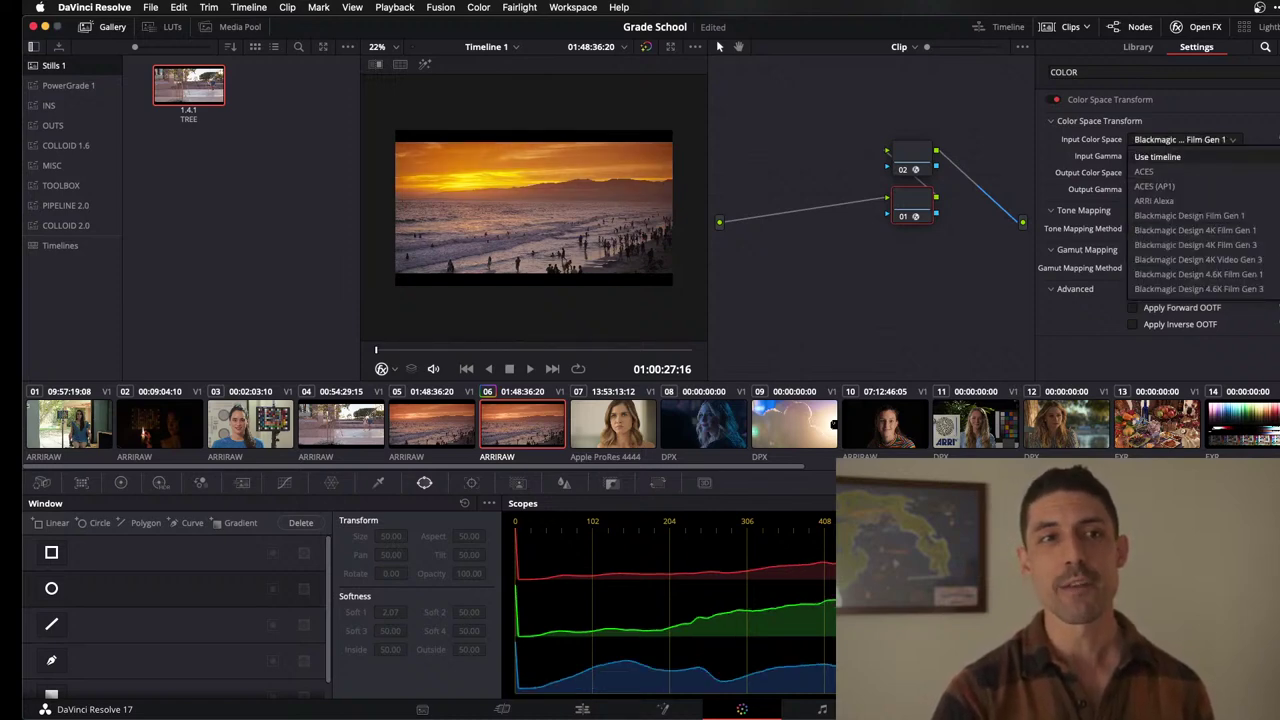
pyautogui.scroll(-5, 1200, 222)
pyautogui.scroll(-6, 1160, 215)
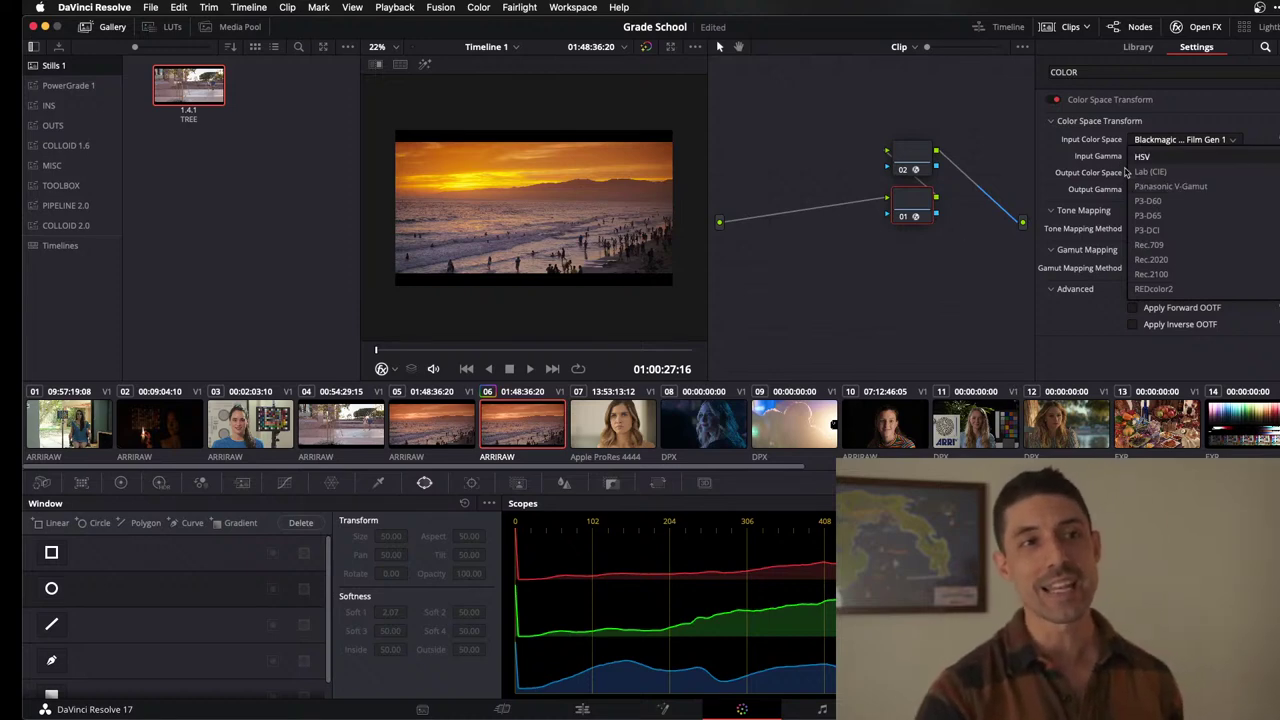
pyautogui.click(1019, 187)
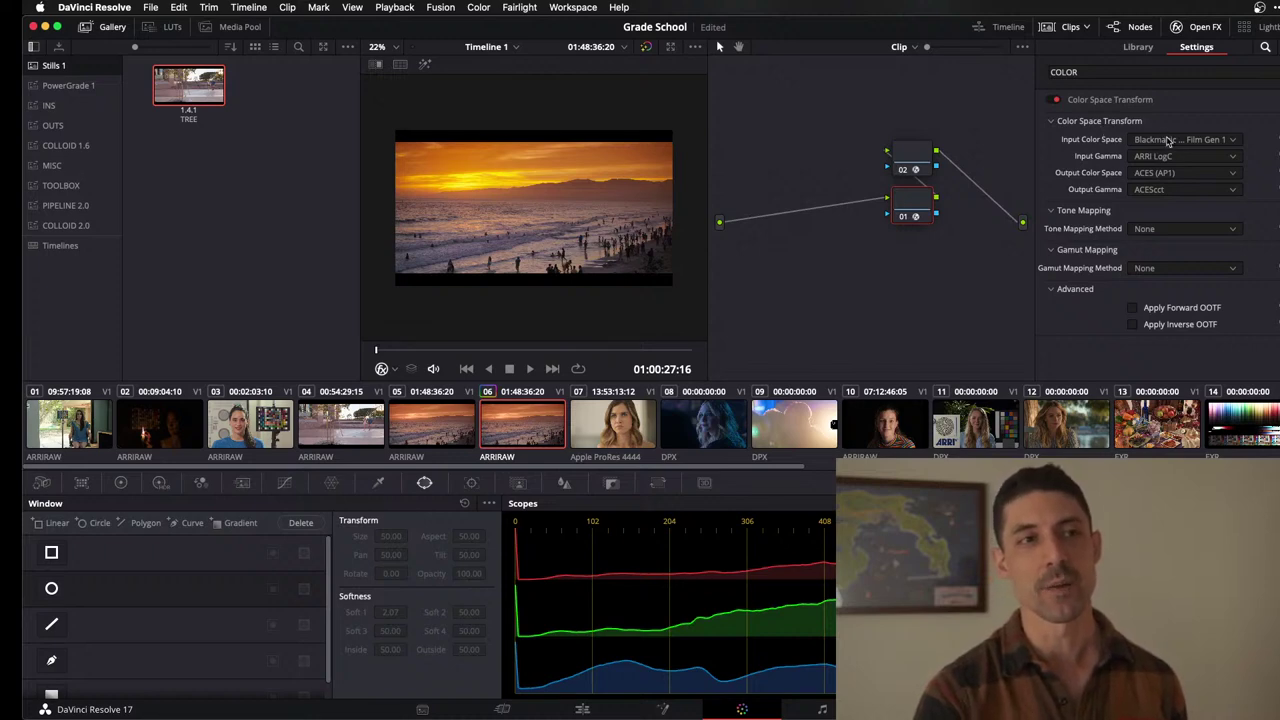
pyautogui.click(1168, 140)
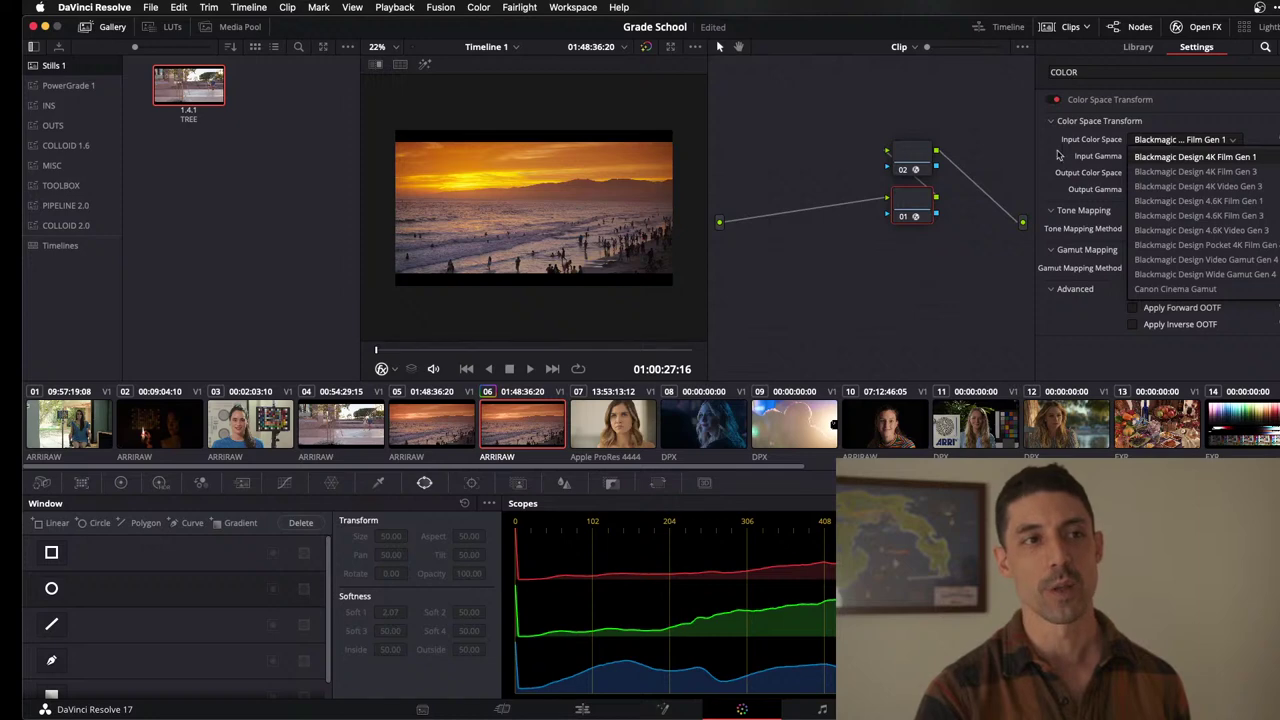
# Delete the Color Space Transform node ahead of the ACES output node and bypass the clip's grade.
pyautogui.click(906, 210)
pyautogui.moveTo(906, 210); pyautogui.dragTo(790, 152)
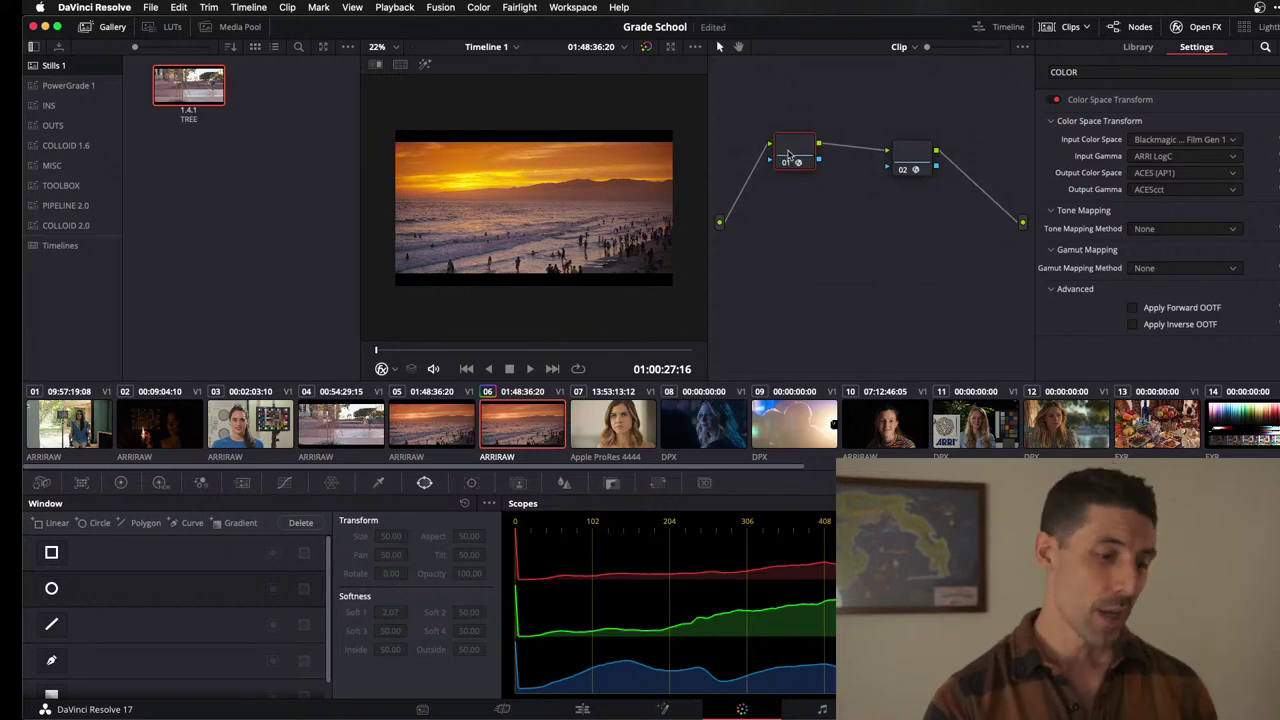
pyautogui.moveTo(789, 156); pyautogui.dragTo(795, 176)
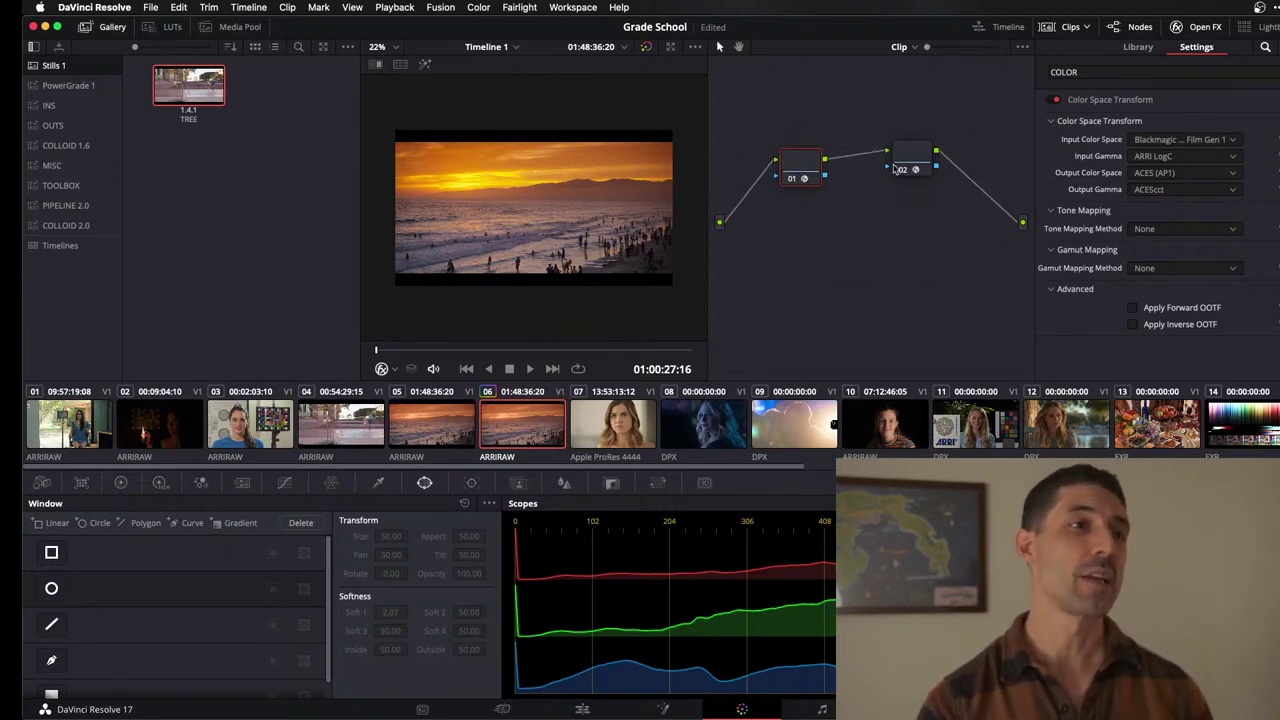
pyautogui.press('Delete')
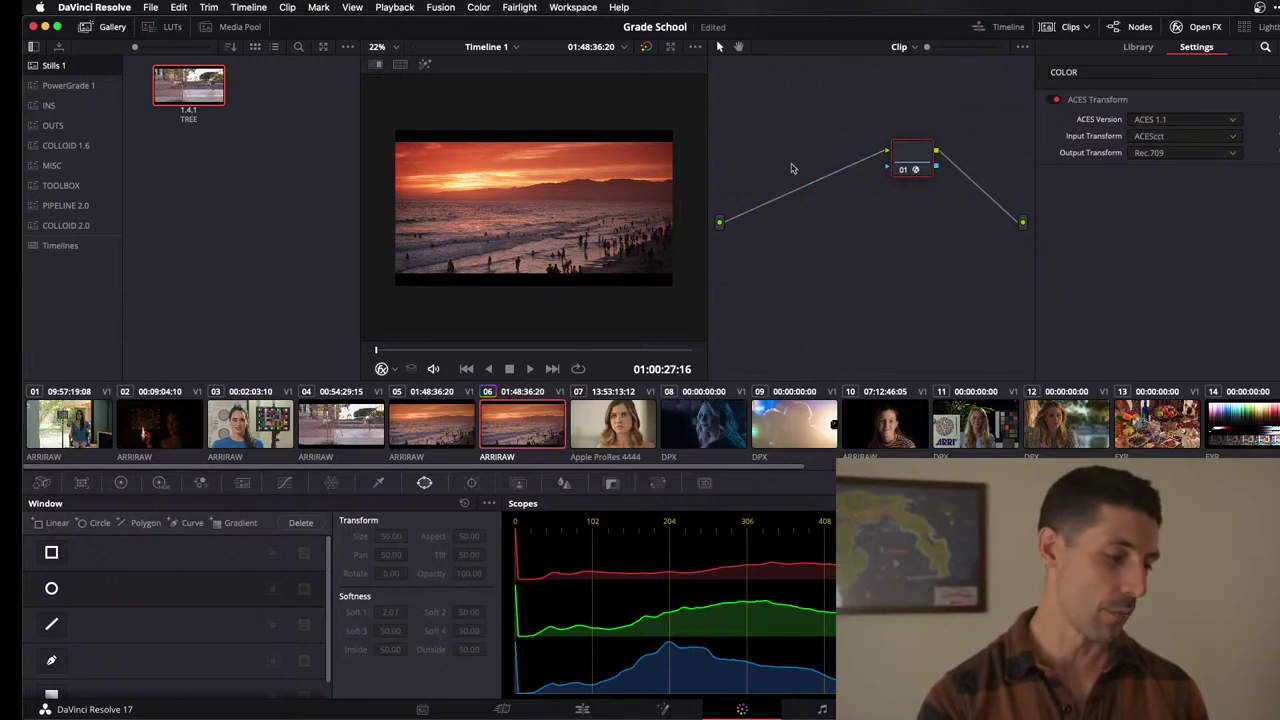
pyautogui.hotkey('shift', 'd')
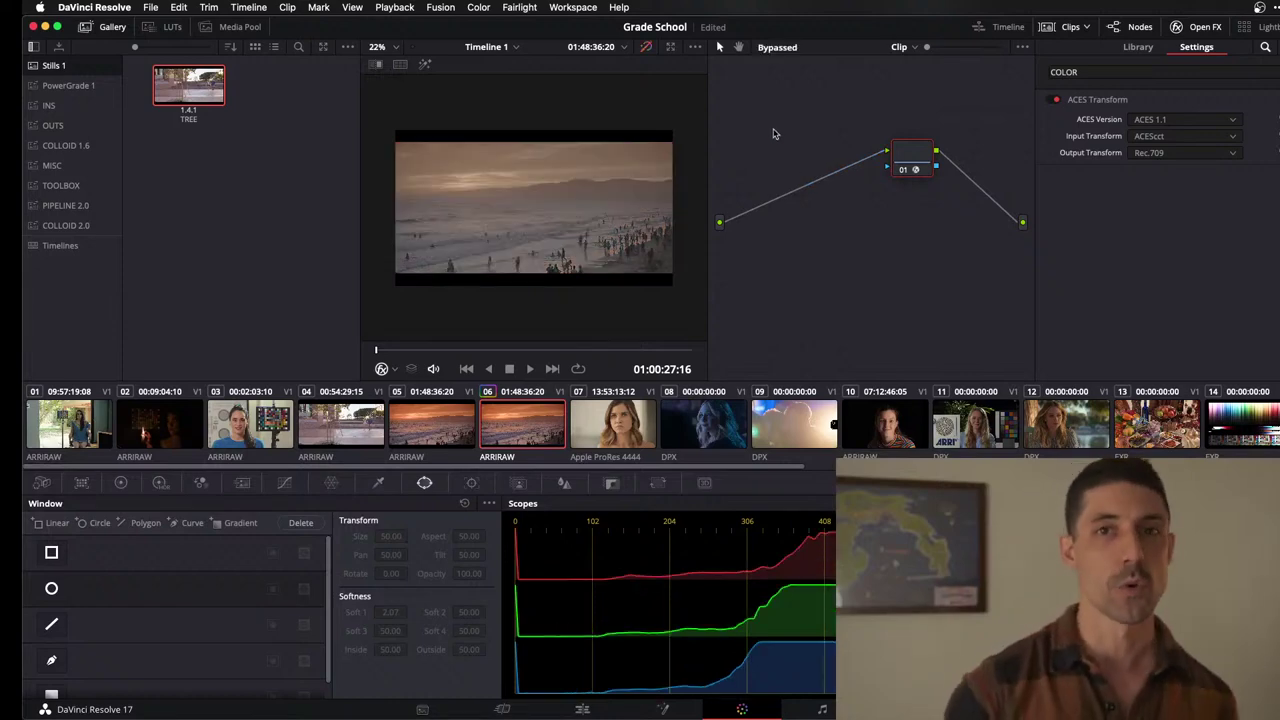
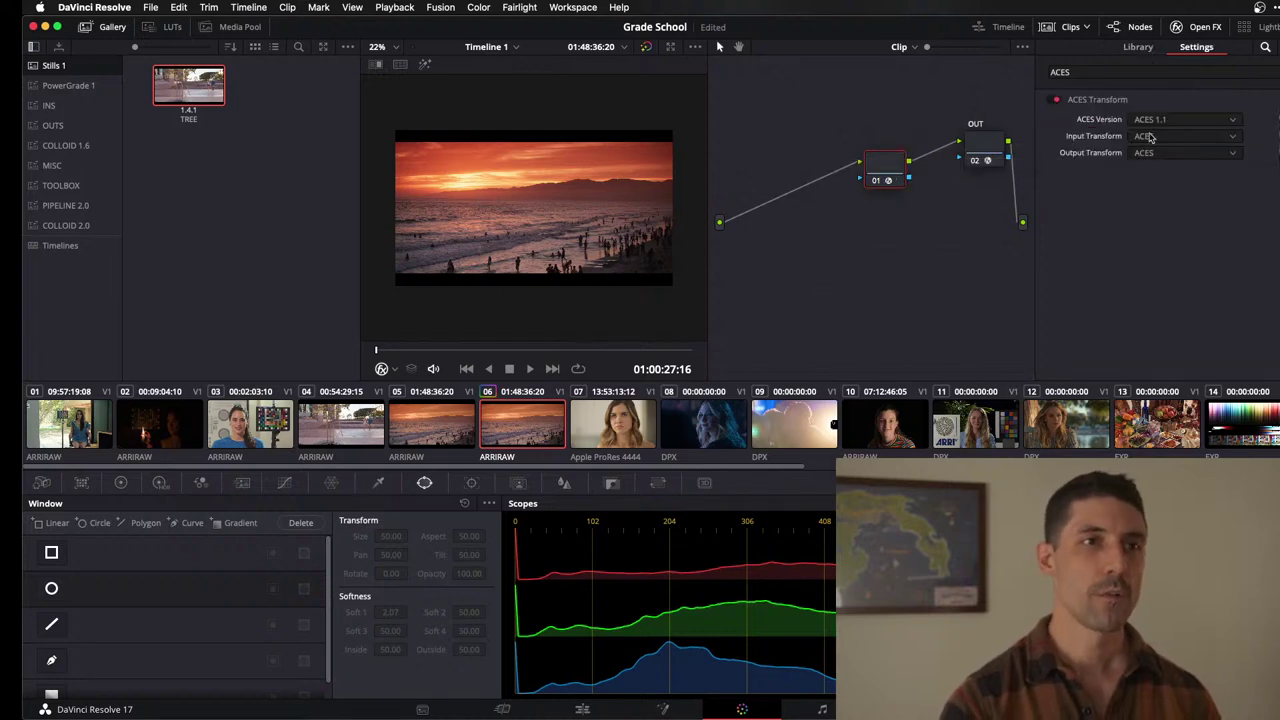
# Set the ACES Transform node ahead of OUT to a Rec.709 input transform and an ACEScct output transform.
pyautogui.click(1150, 136)
pyautogui.scroll(-5, 1160, 270)
pyautogui.scroll(-1, 1160, 285)
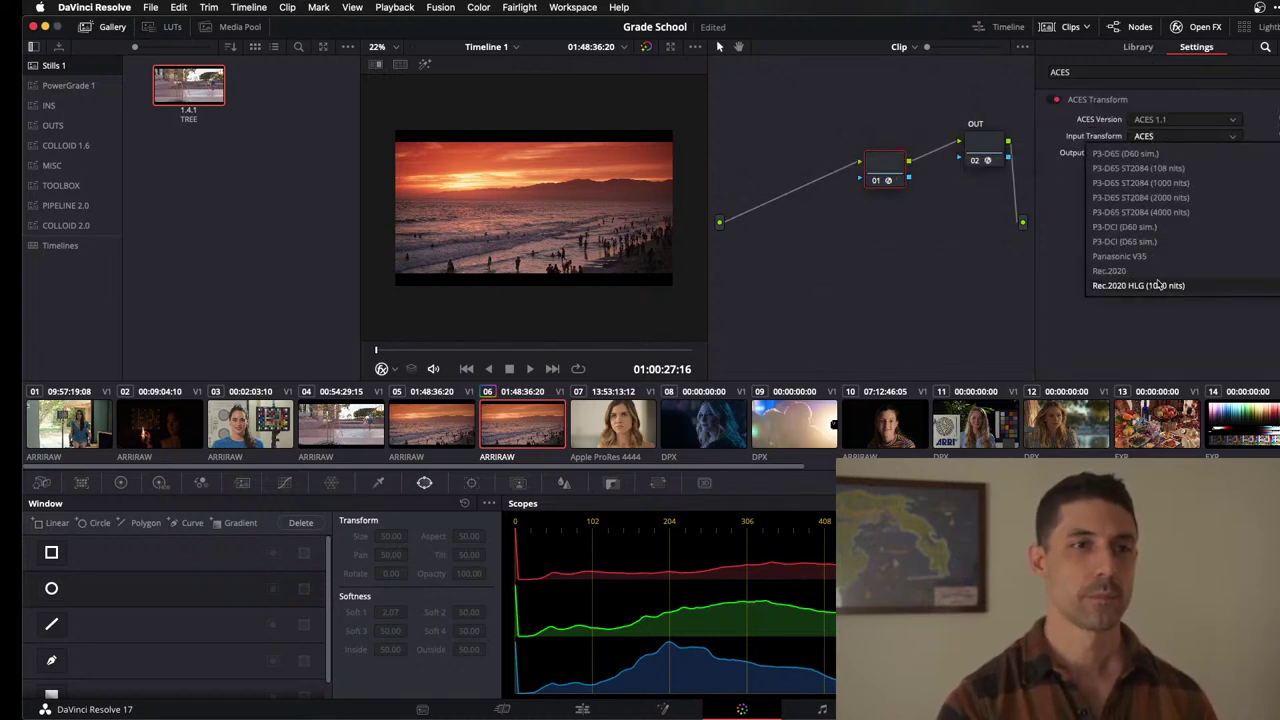
pyautogui.scroll(-9, 1157, 285)
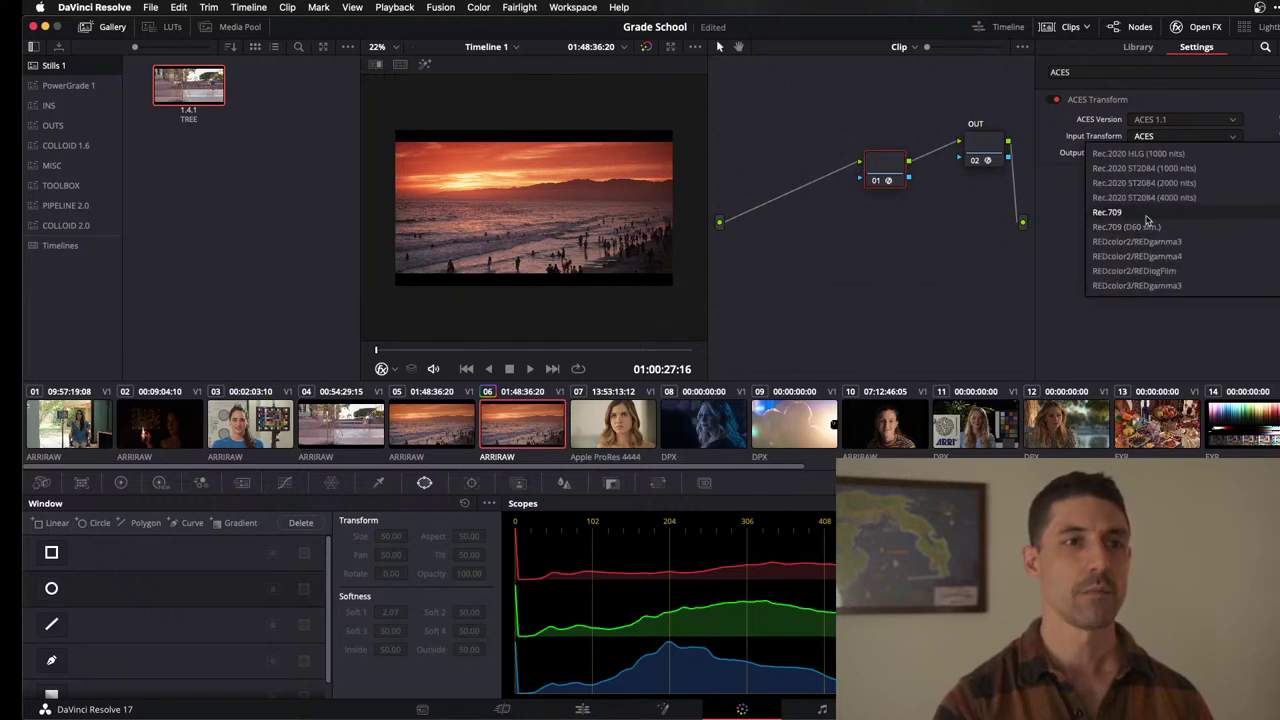
pyautogui.click(1146, 214)
pyautogui.click(1150, 153)
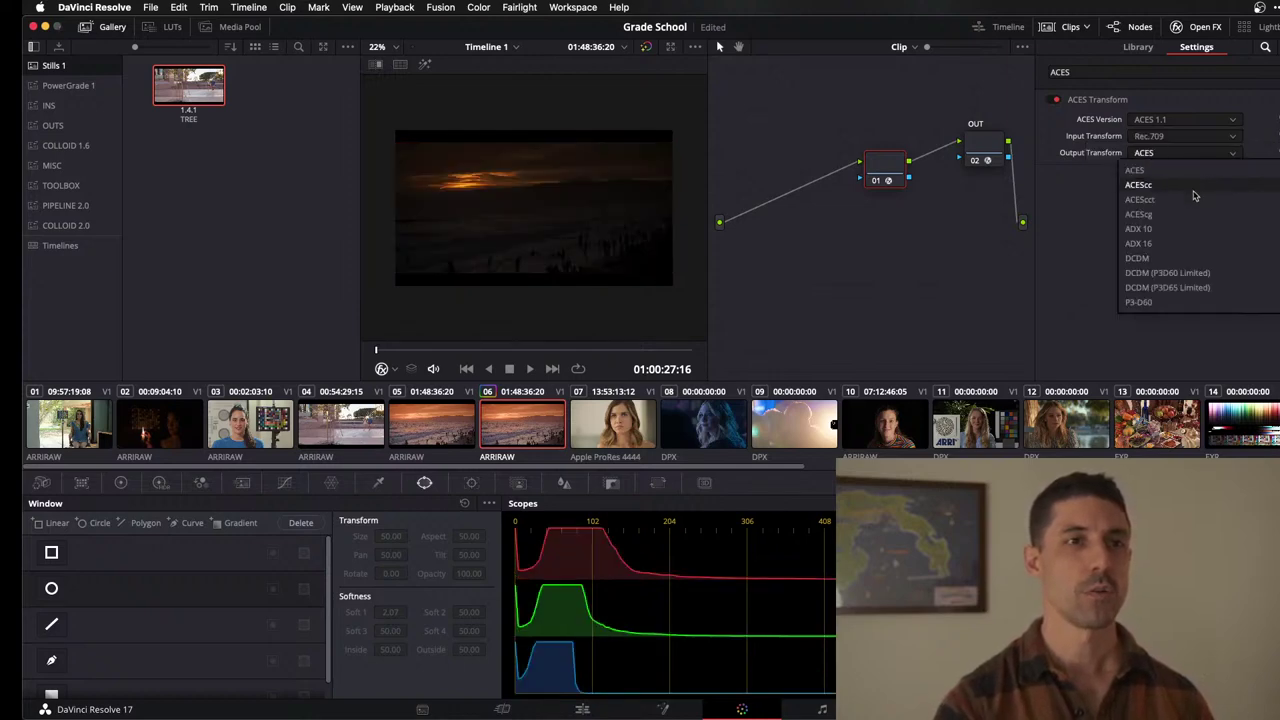
pyautogui.click(1190, 203)
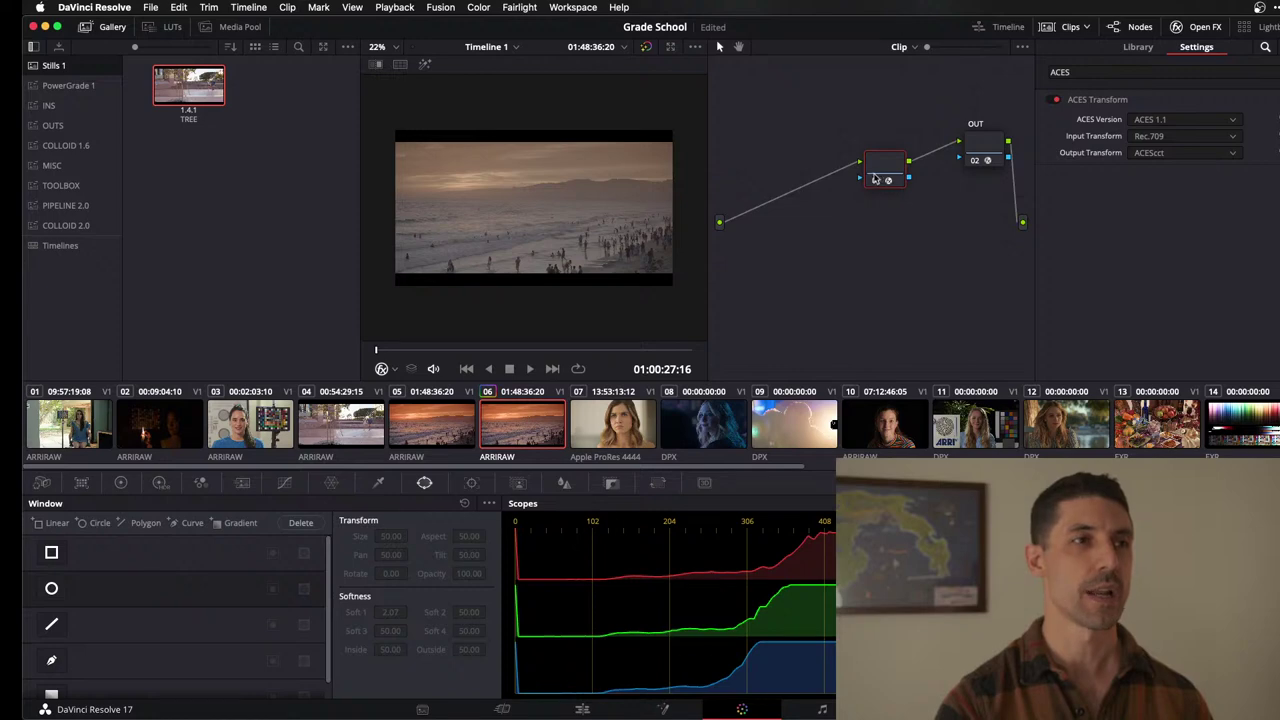
# Add a serial node before the Rec.709-to-ACEScct node and apply the Color Space Transform effect to it.
pyautogui.moveTo(877, 180); pyautogui.dragTo(754, 172)
pyautogui.hotkey('shift', 's')
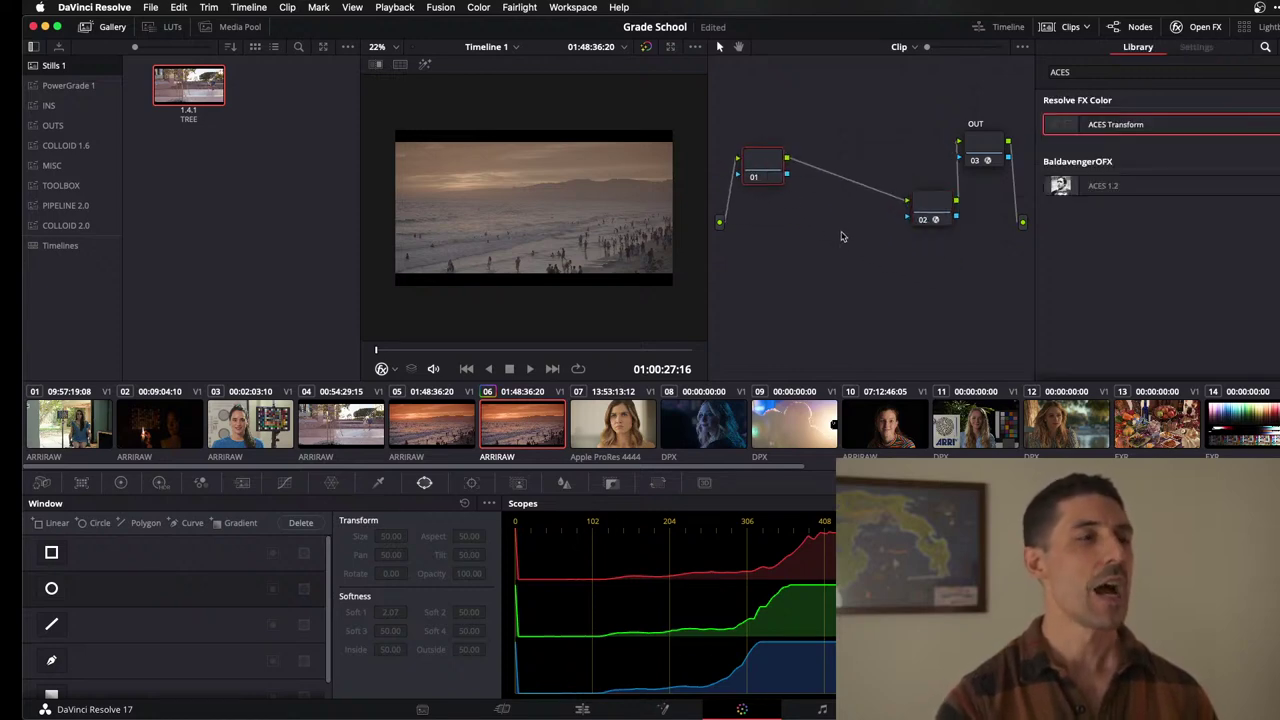
pyautogui.click(1092, 71)
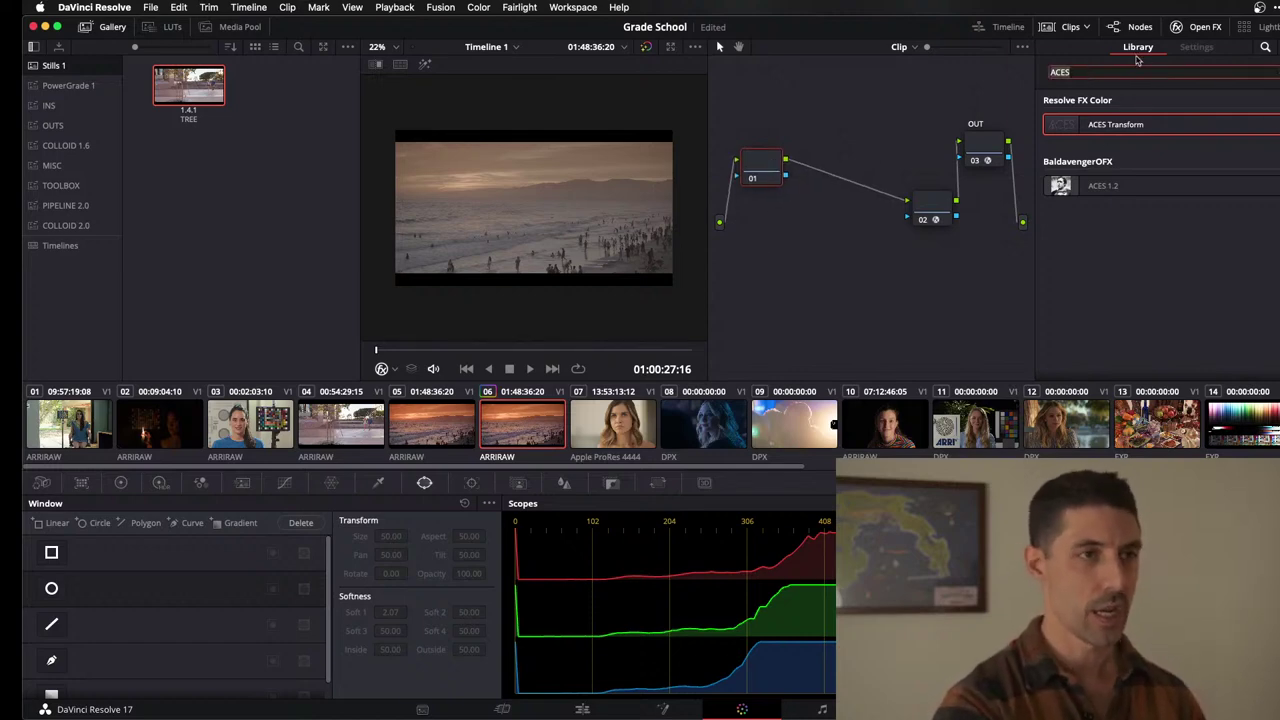
pyautogui.press('BackSpace')
pyautogui.press('BackSpace')
pyautogui.press('BackSpace')
pyautogui.press('BackSpace')
pyautogui.write('COLOR')
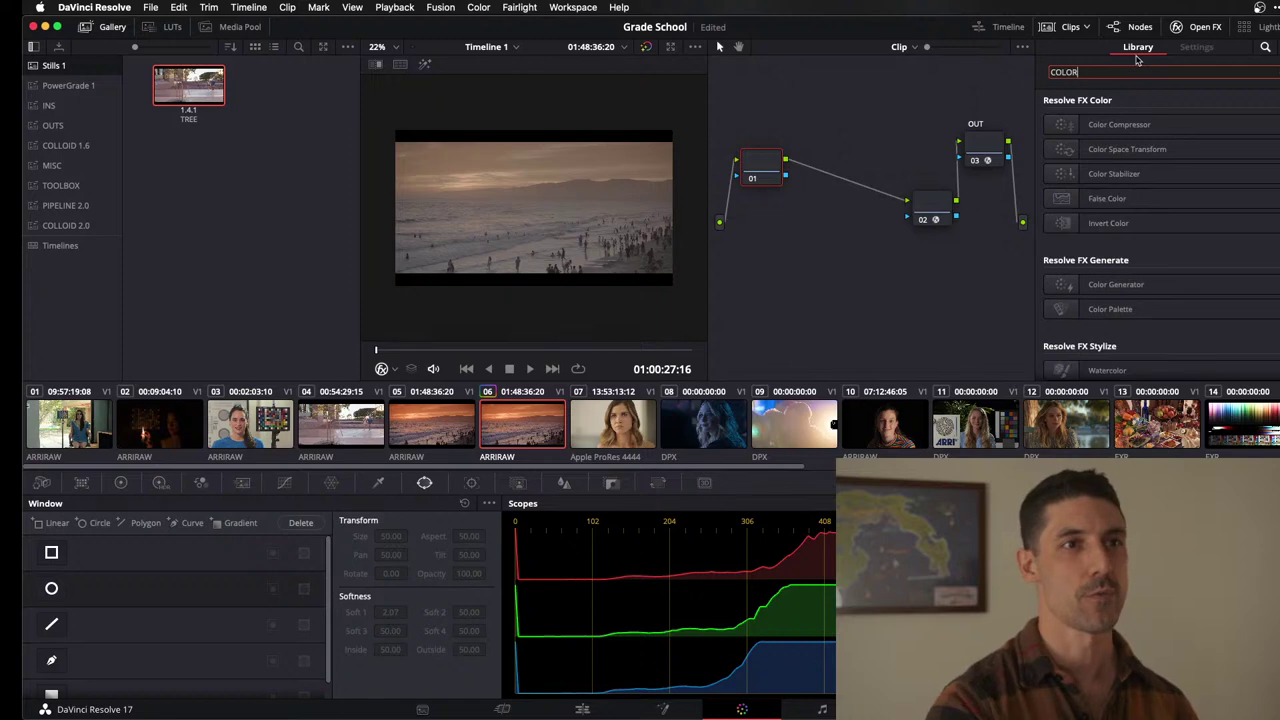
pyautogui.moveTo(1105, 150); pyautogui.dragTo(766, 166)
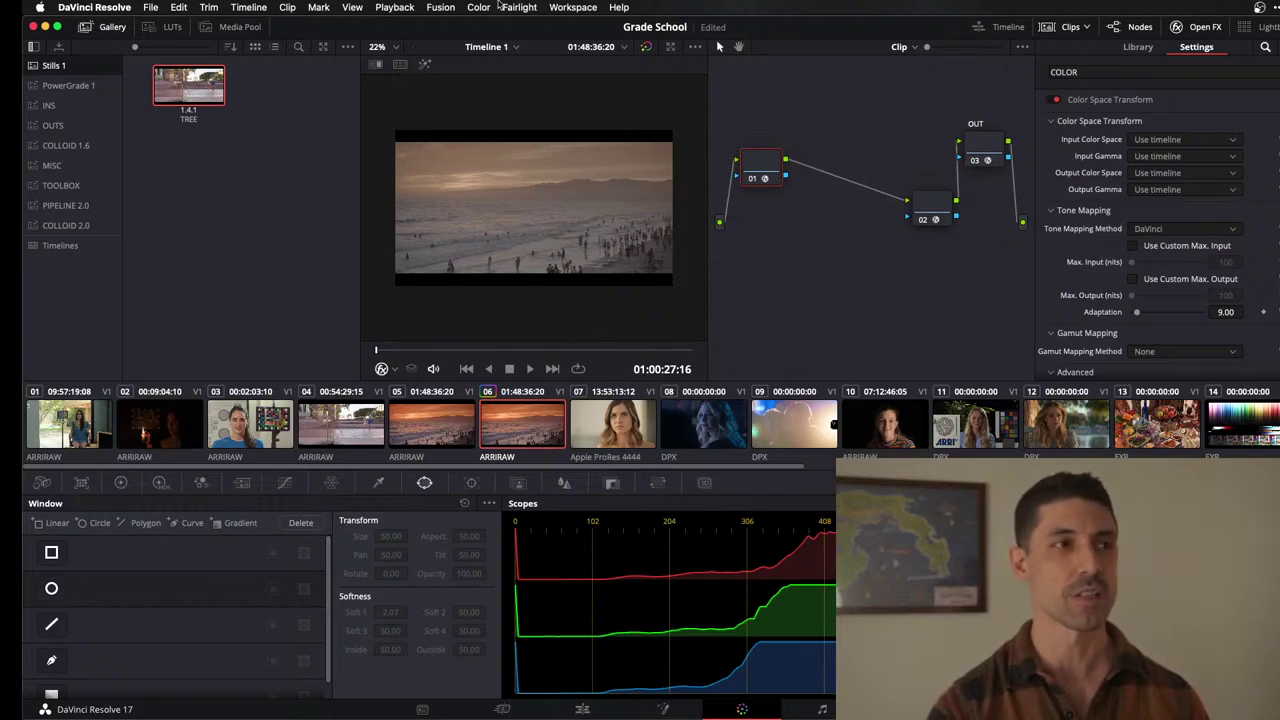
pyautogui.moveTo(757, 165); pyautogui.dragTo(770, 172)
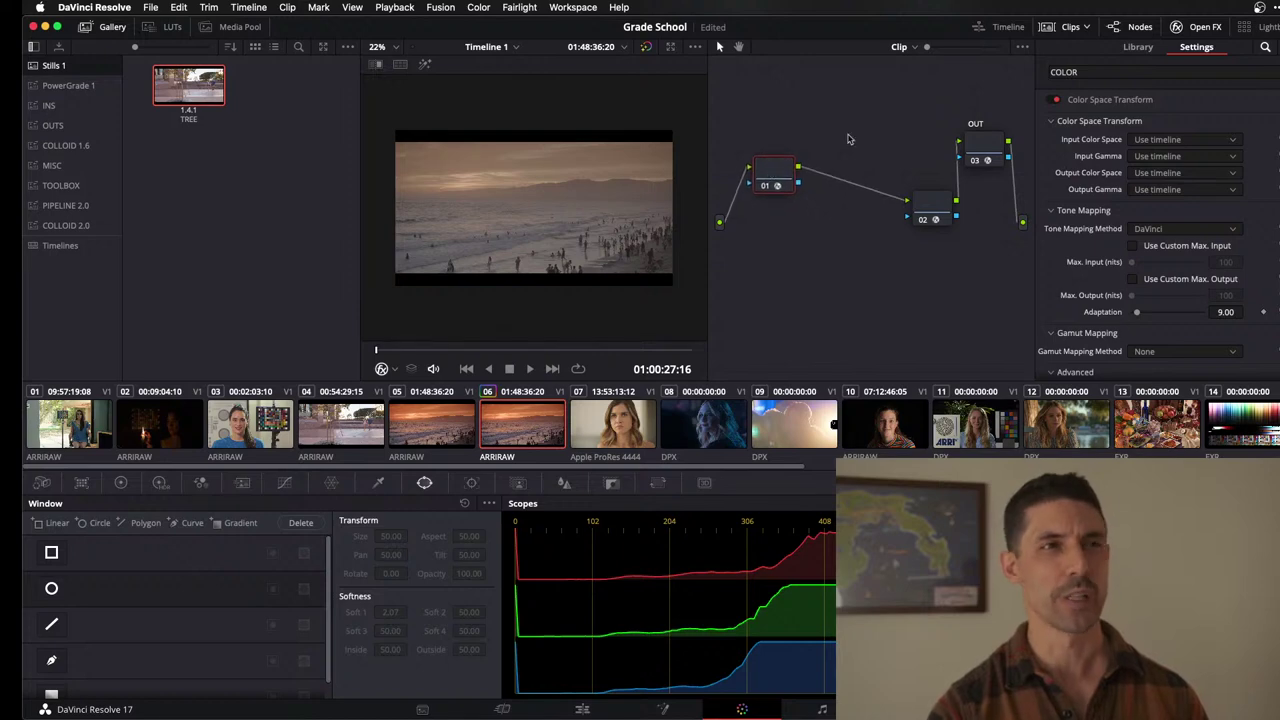
# Set the new Color Space Transform's input color space to ARRI Alexa and its input gamma to ARRI LogC.
pyautogui.click(1184, 140)
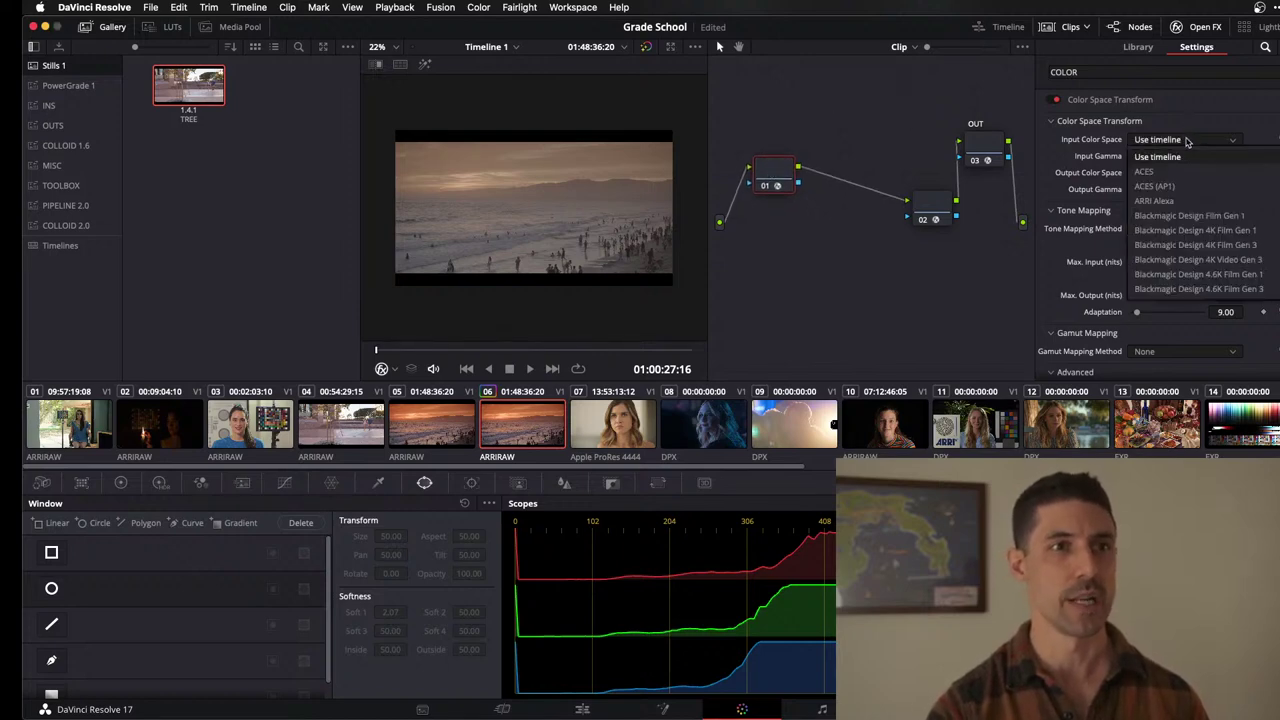
pyautogui.click(1176, 202)
pyautogui.click(1182, 156)
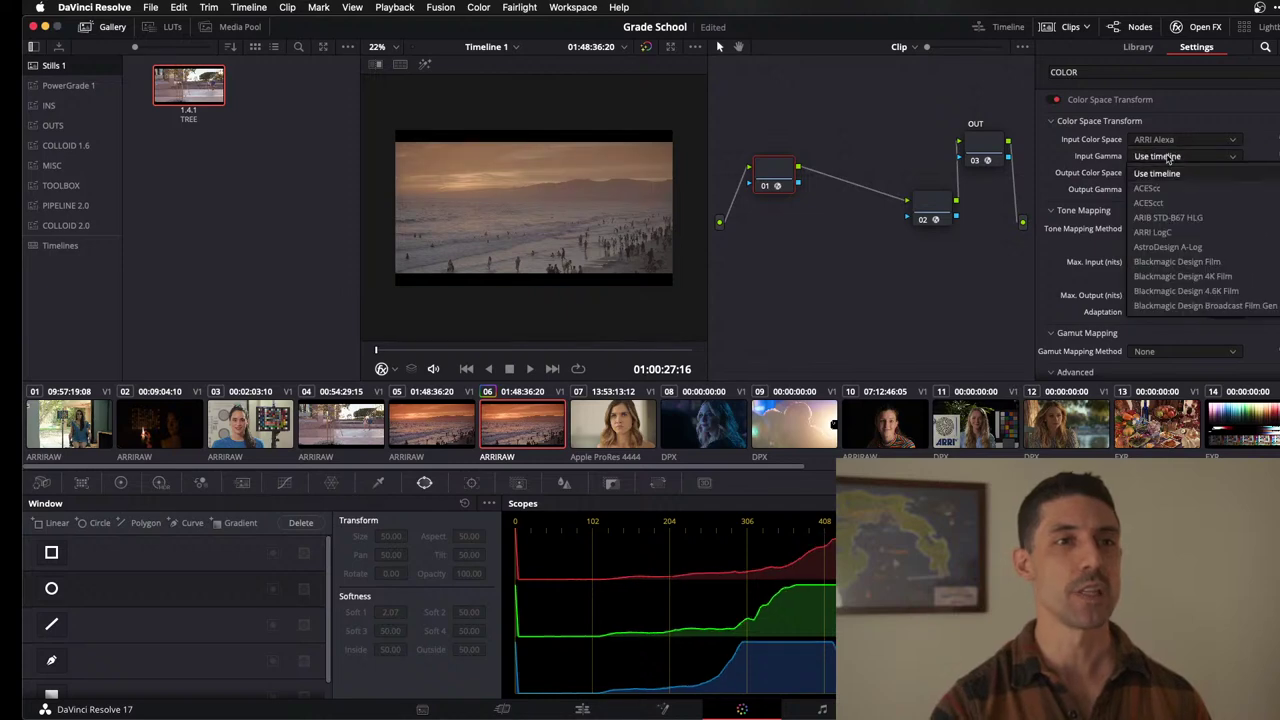
pyautogui.click(1197, 233)
# Set the Color Space Transform's output color space to Rec.709 and its output gamma to Cineon Film Log.
pyautogui.click(1185, 173)
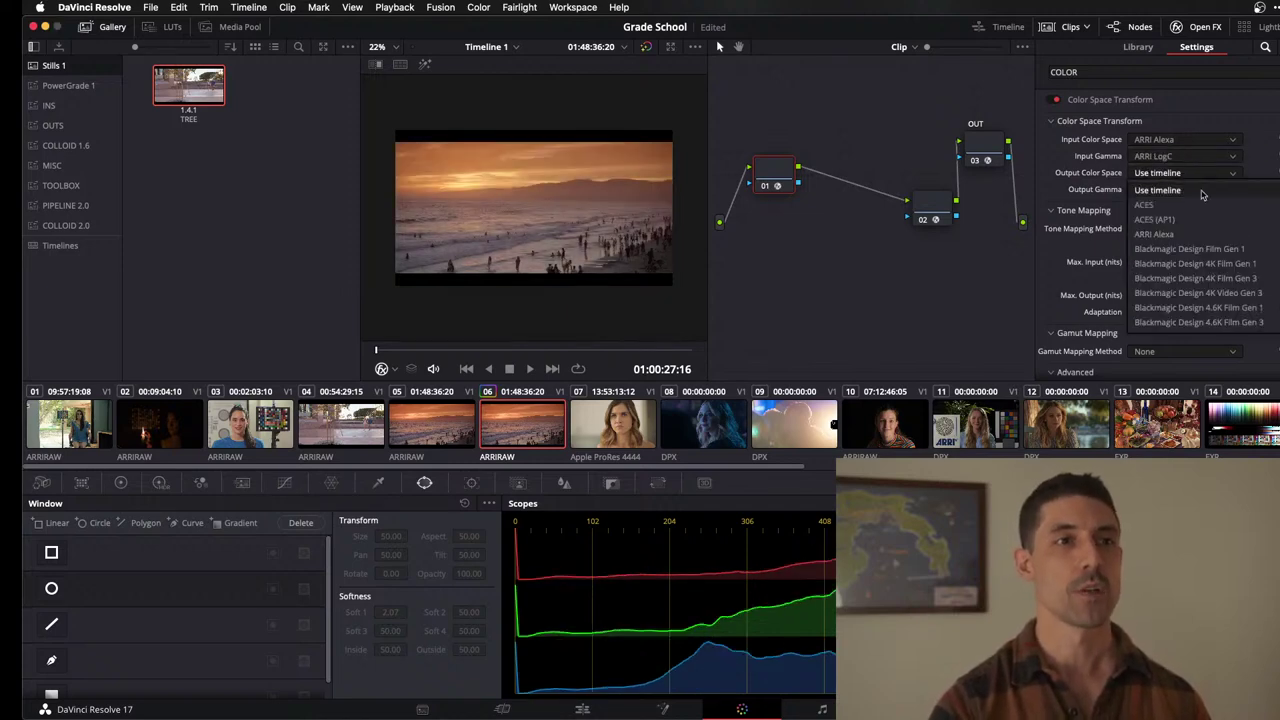
pyautogui.scroll(-6, 1228, 217)
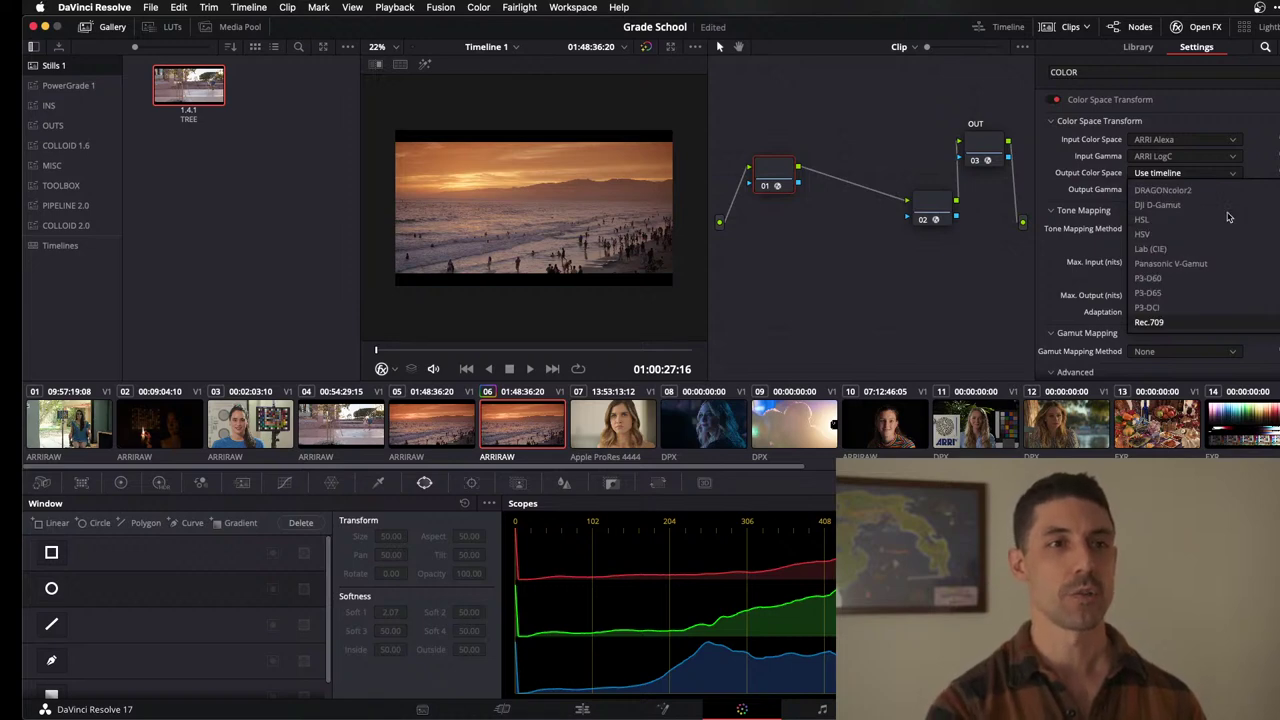
pyautogui.click(1150, 322)
pyautogui.click(1212, 189)
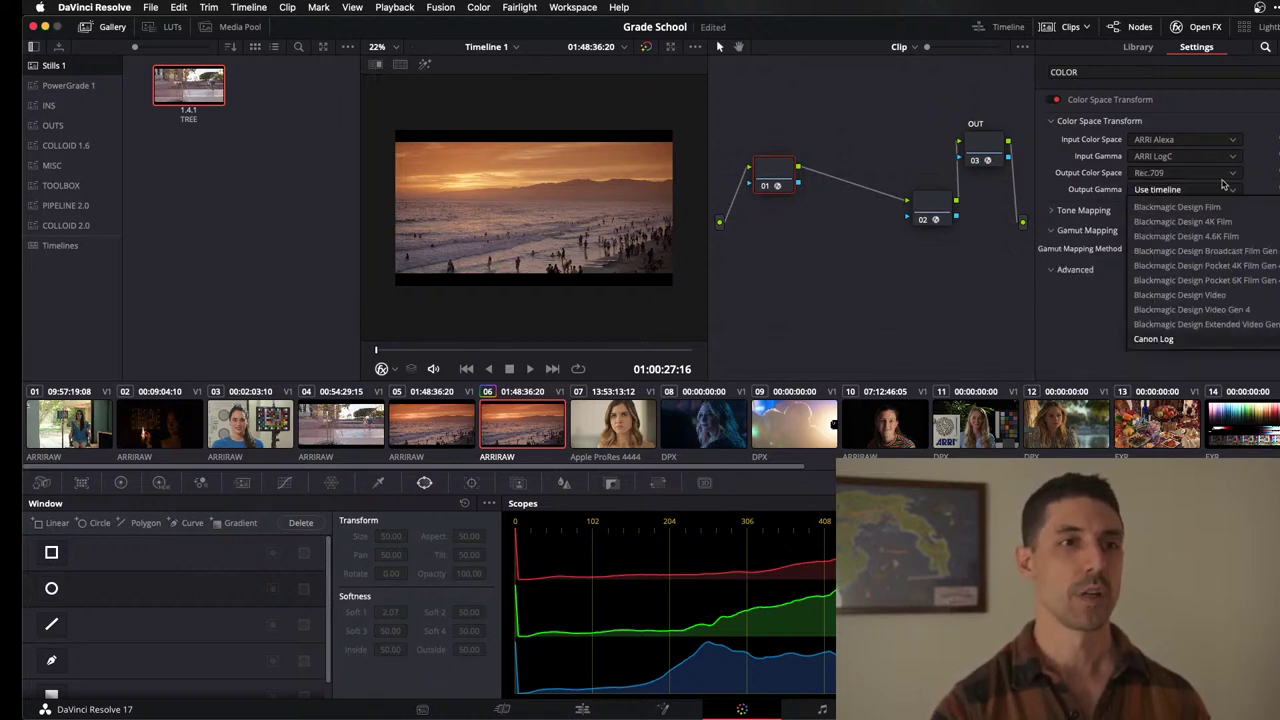
pyautogui.scroll(-5, 1222, 184)
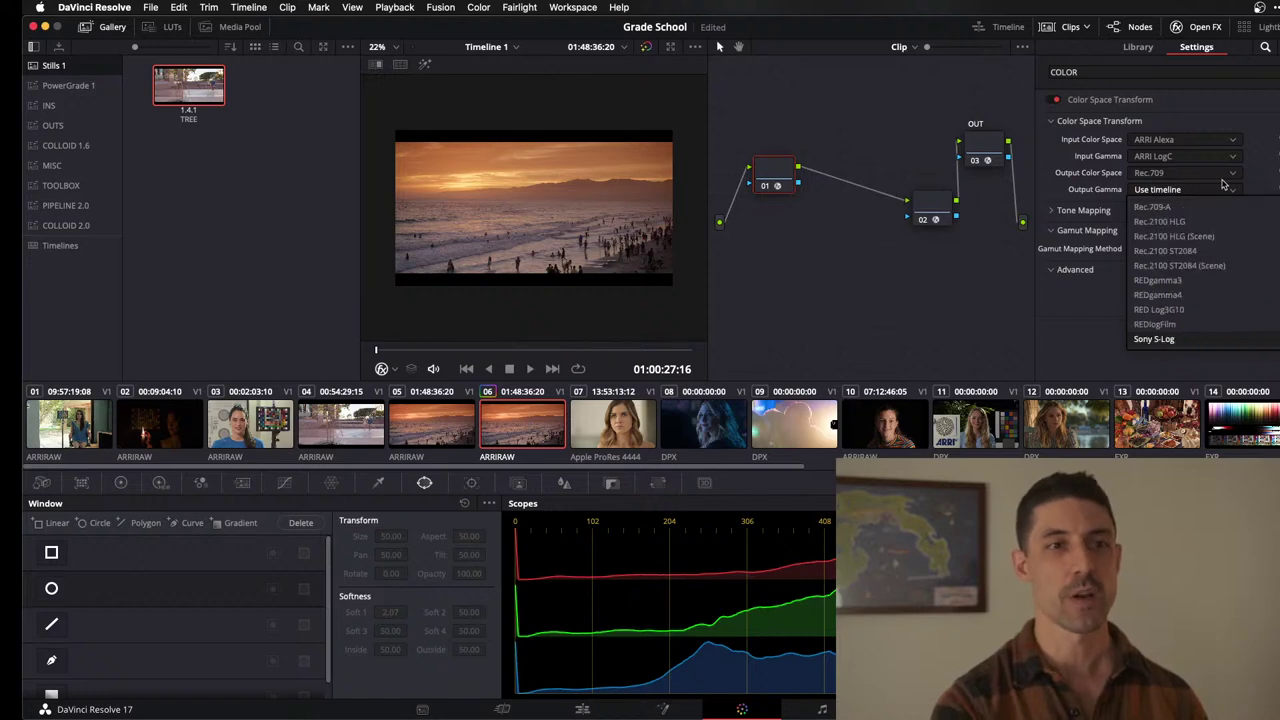
pyautogui.press('Down')
pyautogui.press('Down')
pyautogui.press('Down')
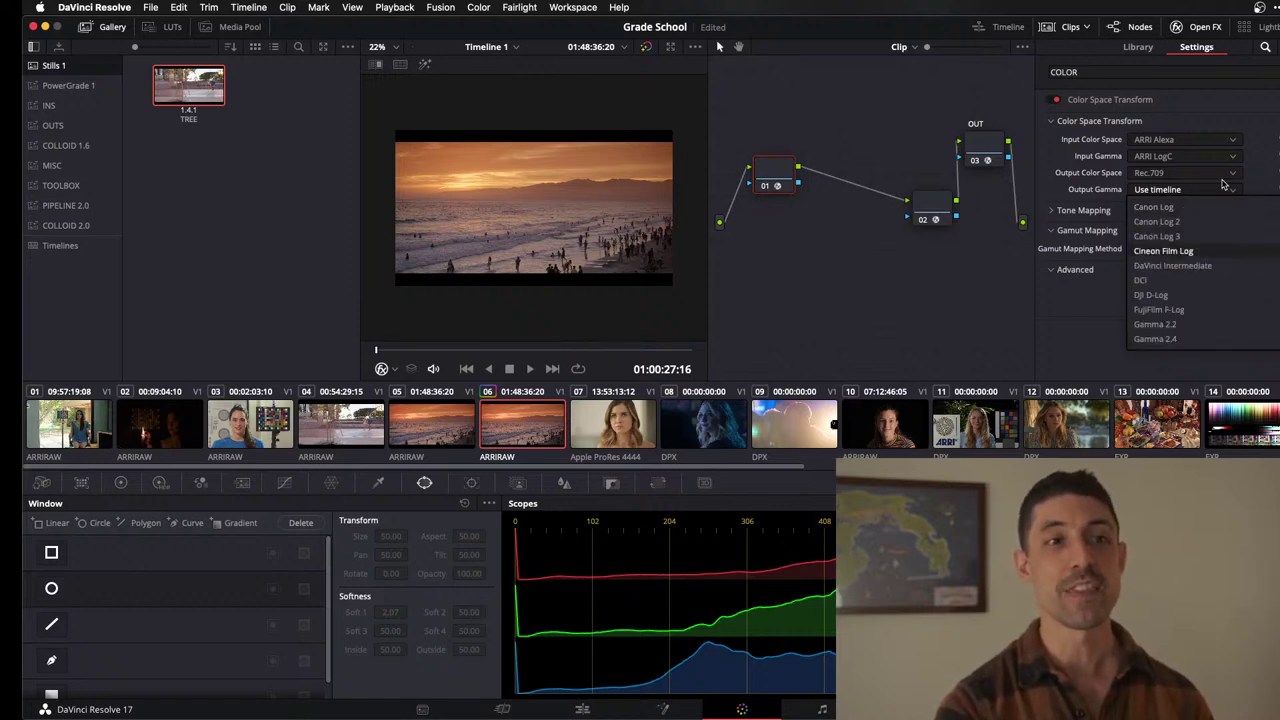
pyautogui.press('Return')
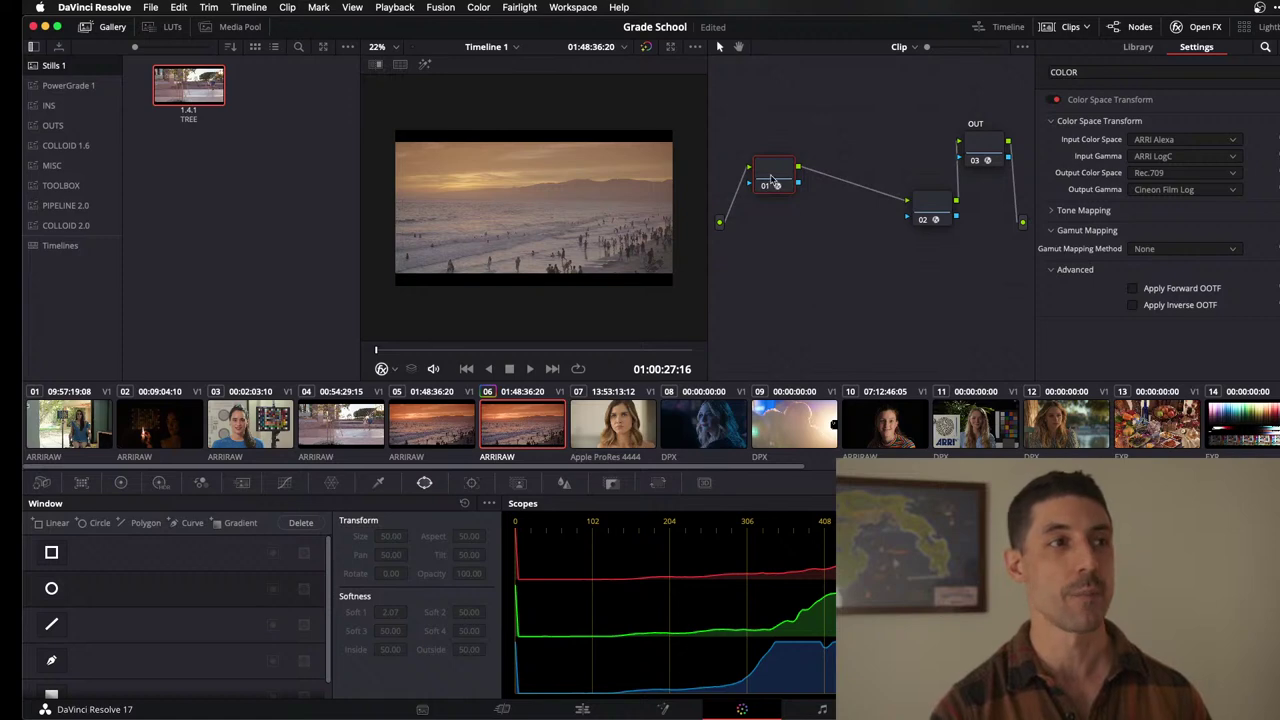
pyautogui.moveTo(771, 180); pyautogui.dragTo(759, 159)
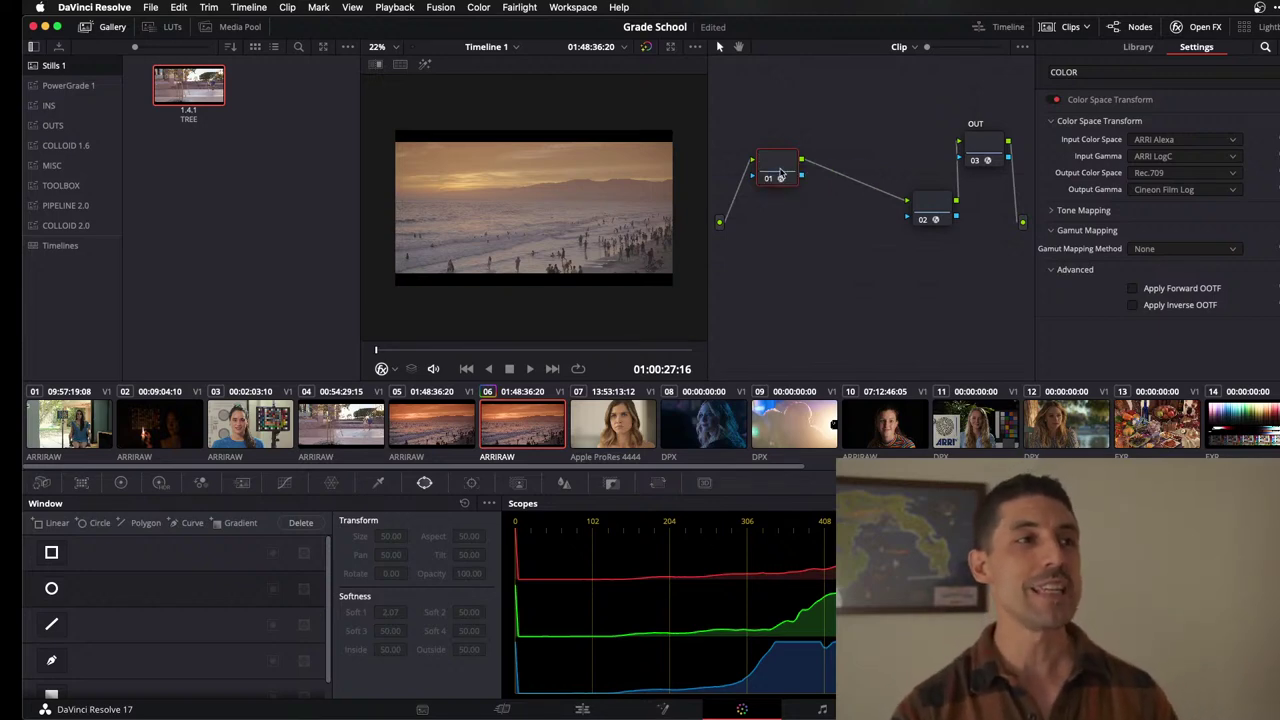
pyautogui.moveTo(784, 166); pyautogui.dragTo(777, 162)
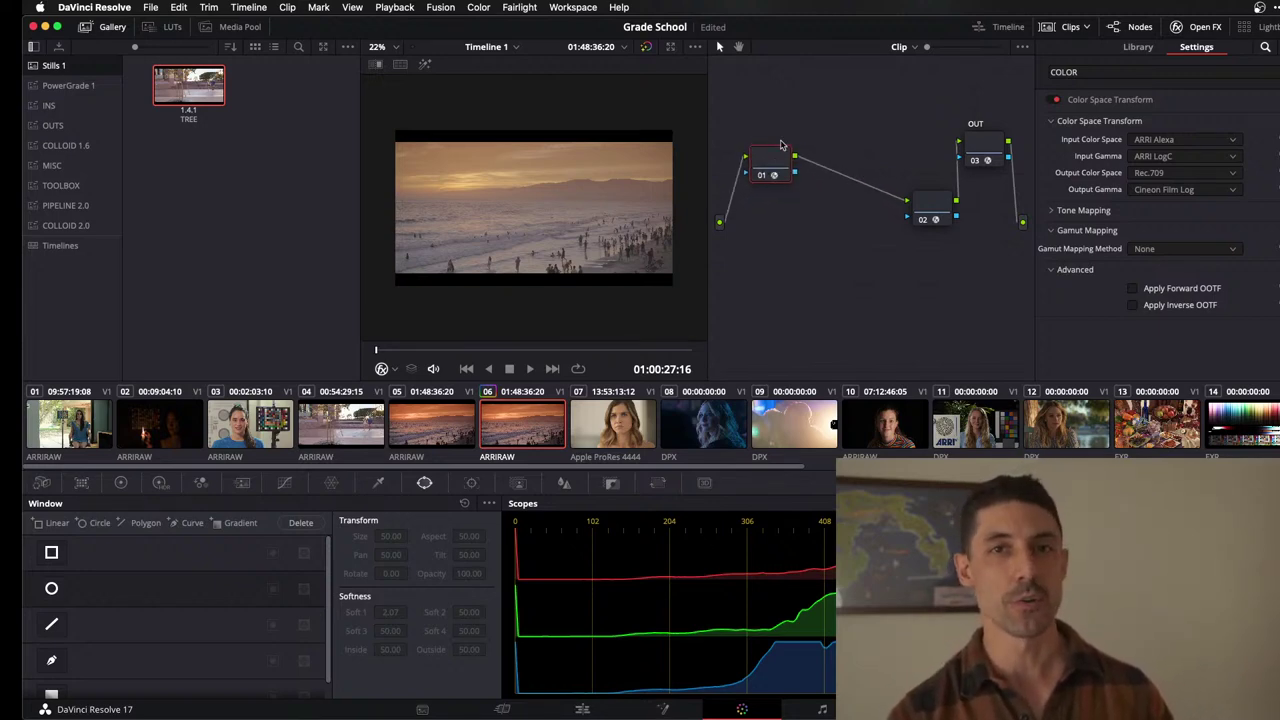
# Add a serial node after the Color Space Transform and apply the Film Looks LUT Rec709 Kodak 2383 D60 to it.
pyautogui.click(167, 26)
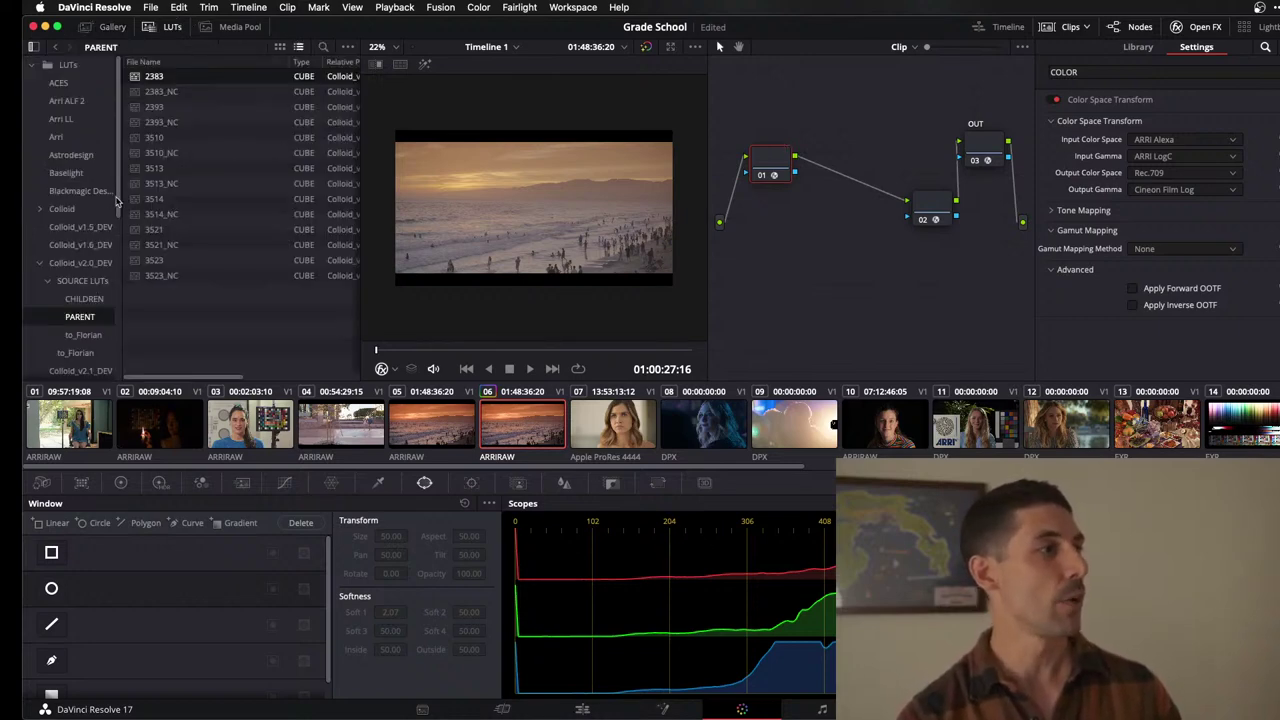
pyautogui.moveTo(118, 205); pyautogui.dragTo(125, 349)
pyautogui.scroll(5, 97, 287)
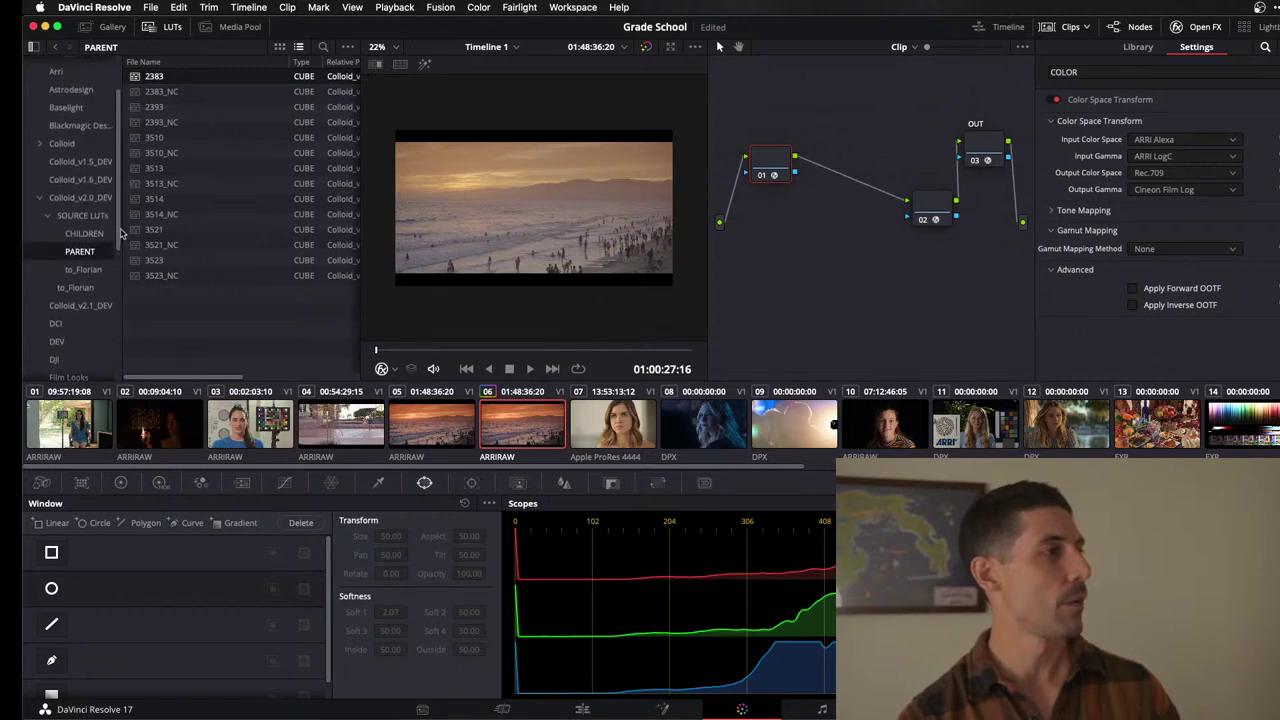
pyautogui.click(96, 282)
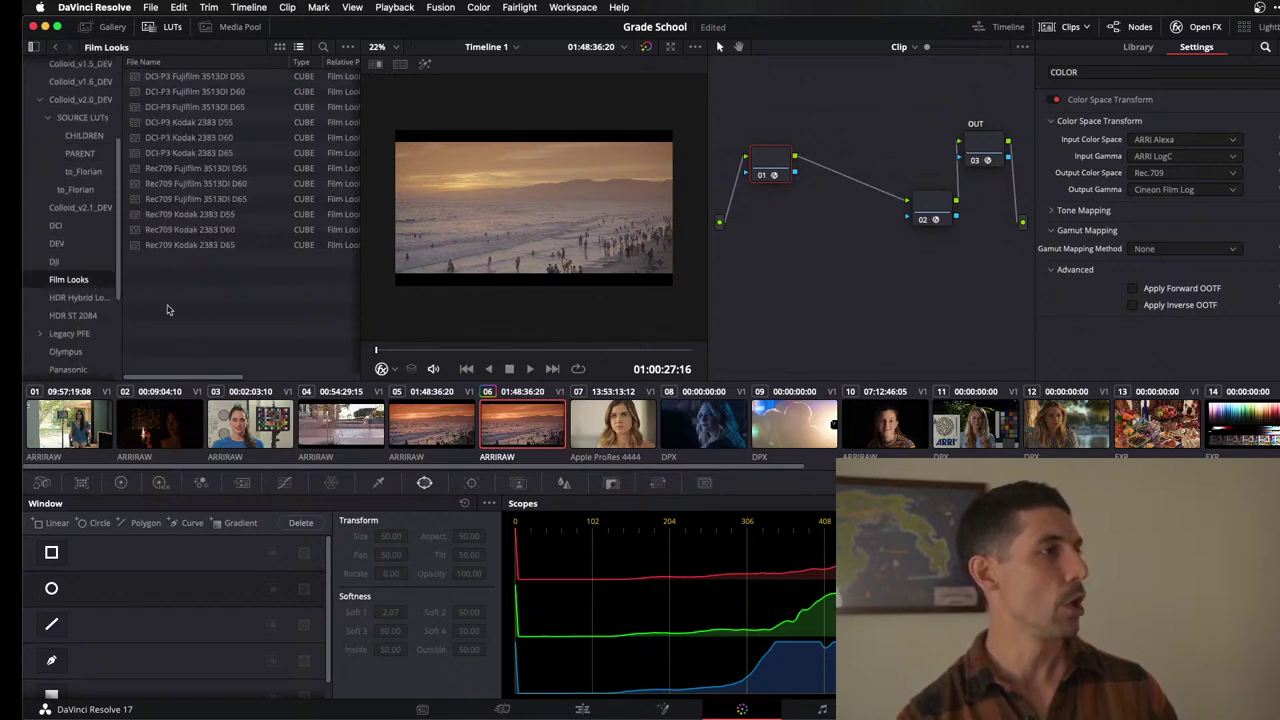
pyautogui.click(200, 232)
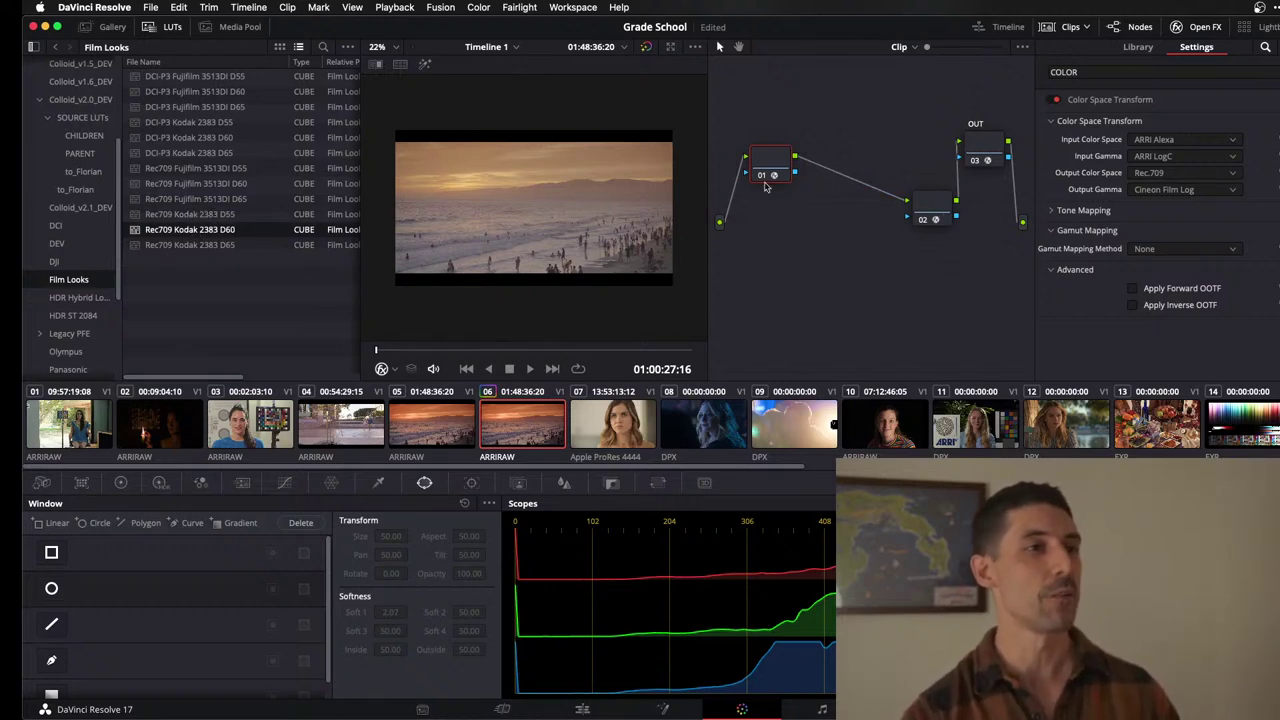
pyautogui.hotkey('alt', 's')
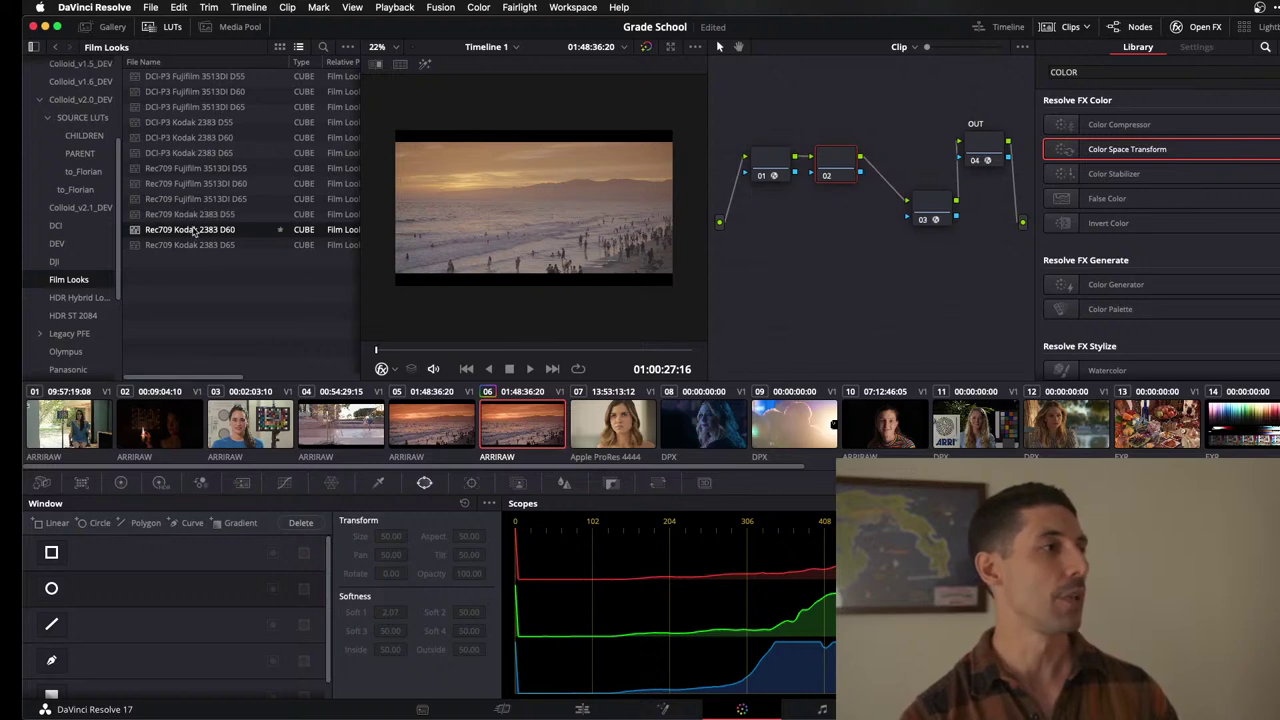
pyautogui.doubleClick(195, 231)
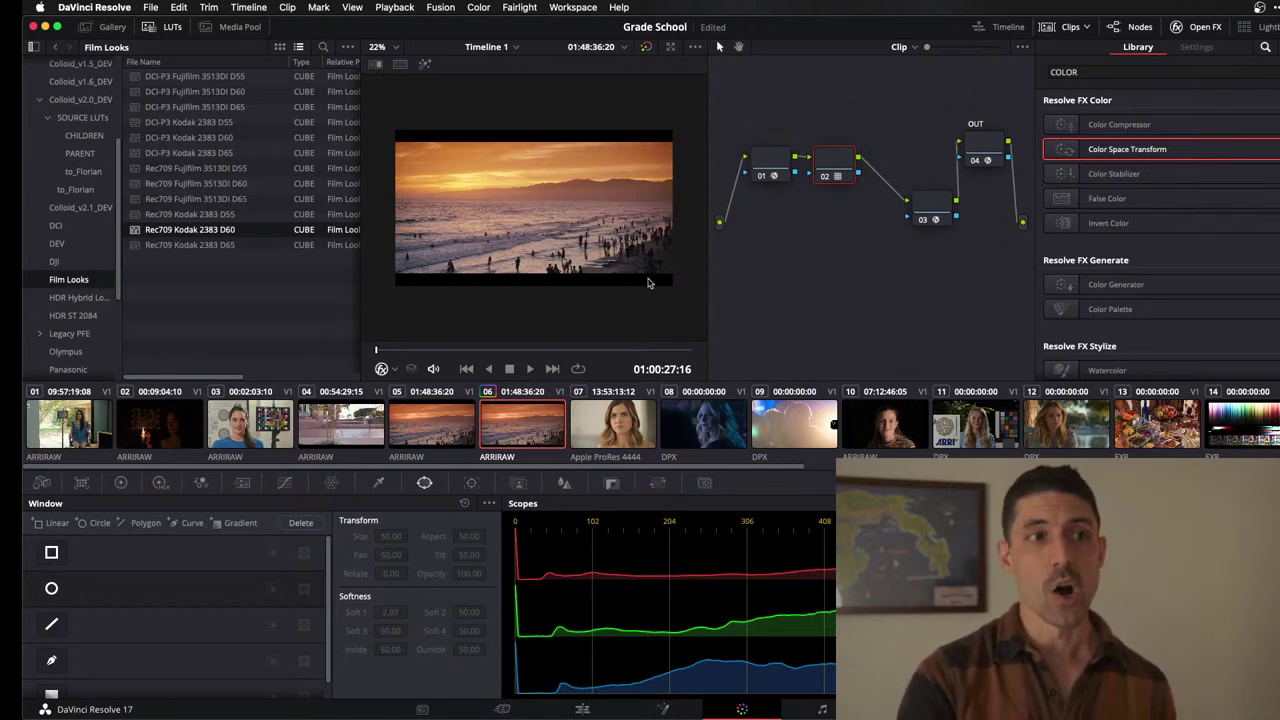
# Reposition the Rec.709-to-ACEScct and OUT nodes, and clean up the node graph.
pyautogui.click(935, 208)
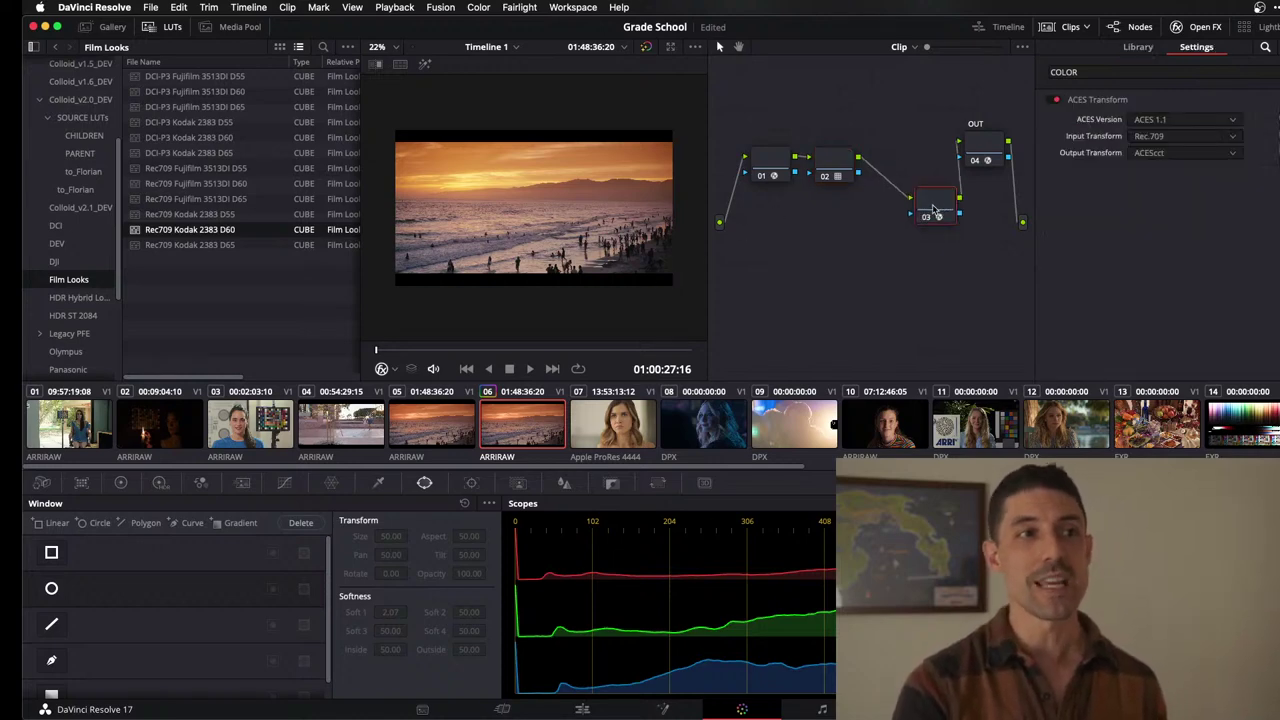
pyautogui.moveTo(931, 203); pyautogui.dragTo(898, 166)
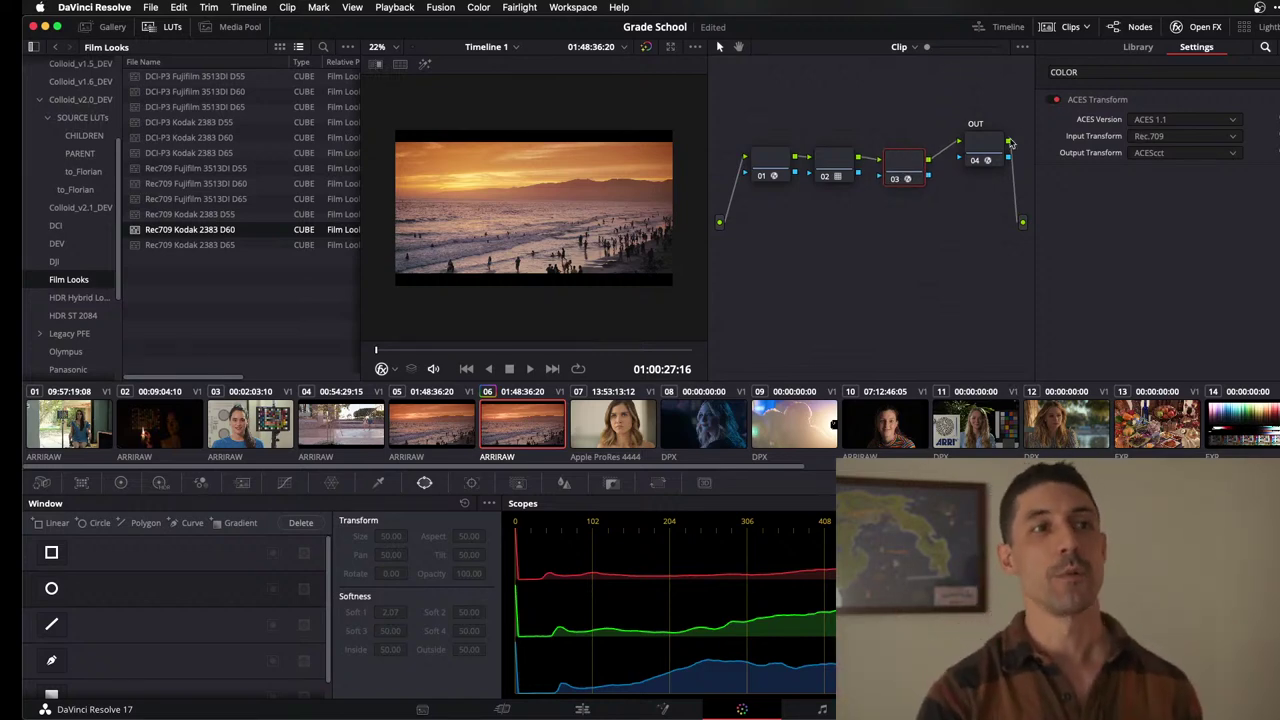
pyautogui.moveTo(994, 147); pyautogui.dragTo(990, 395)
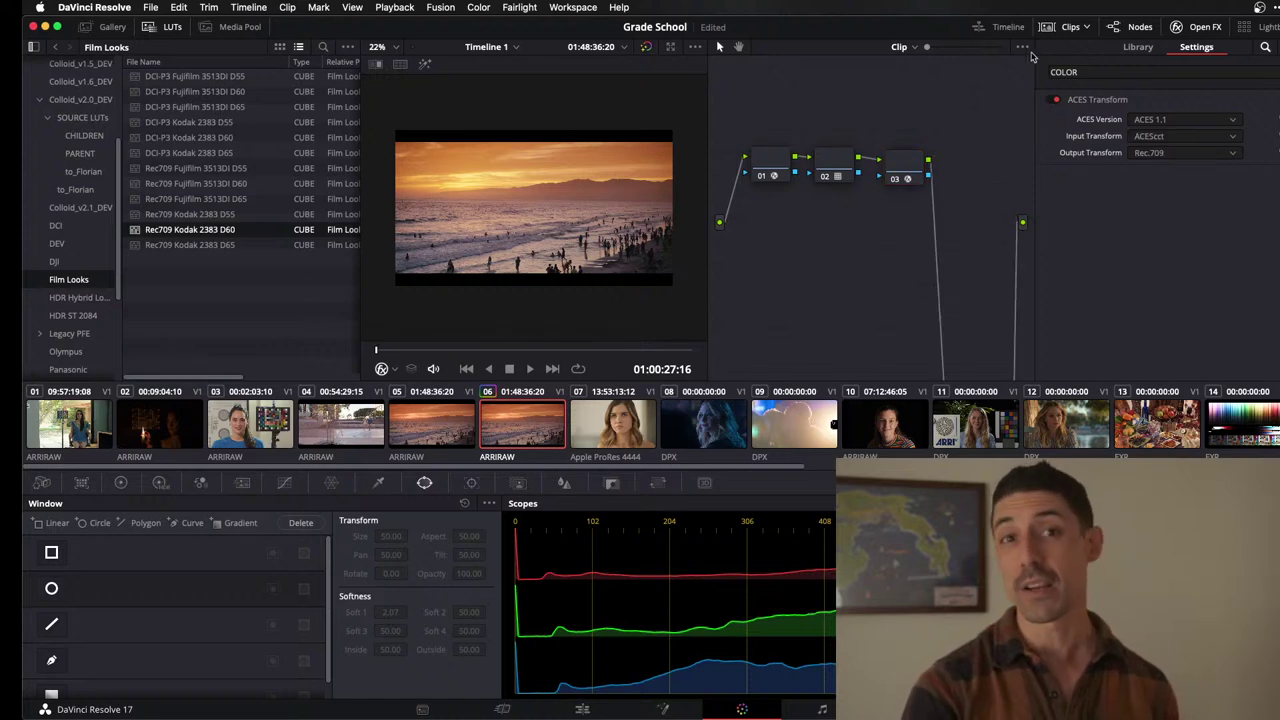
pyautogui.rightClick(958, 122)
pyautogui.click(991, 266)
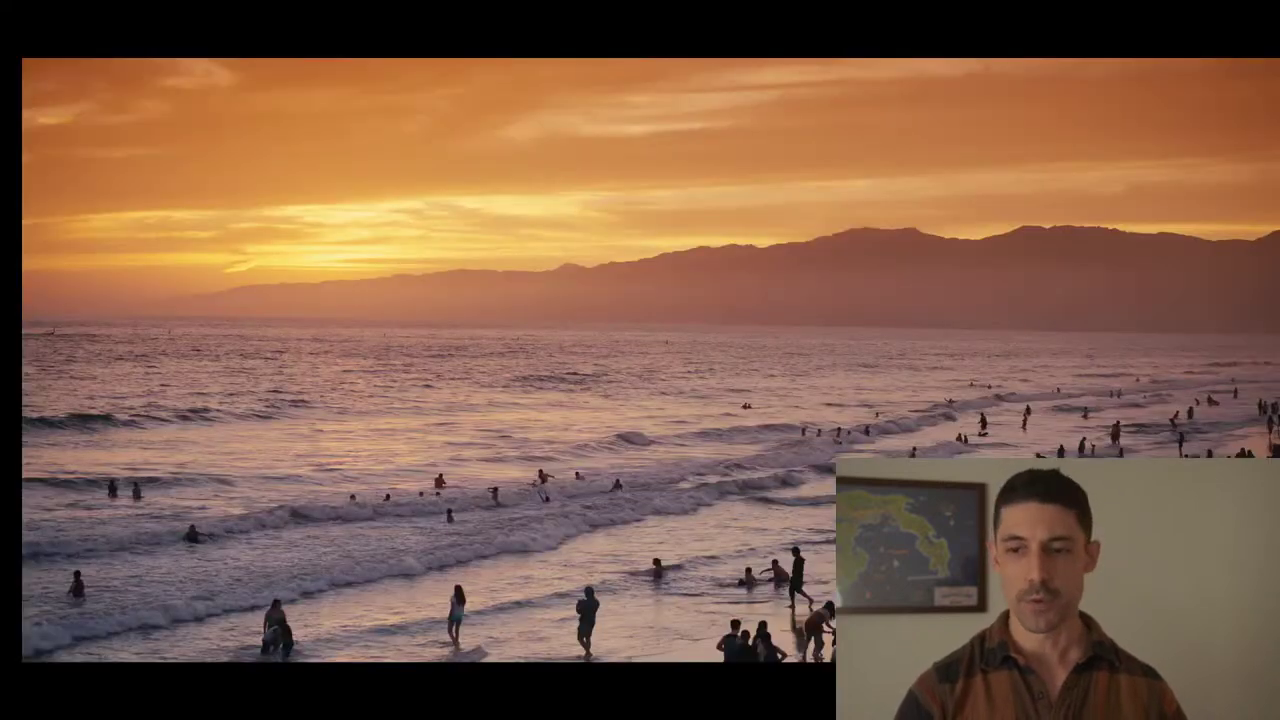
# Compare the beach shot full screen with its grade bypassed and enabled, and return to the normal layout.
pyautogui.hotkey('shift', 'd')
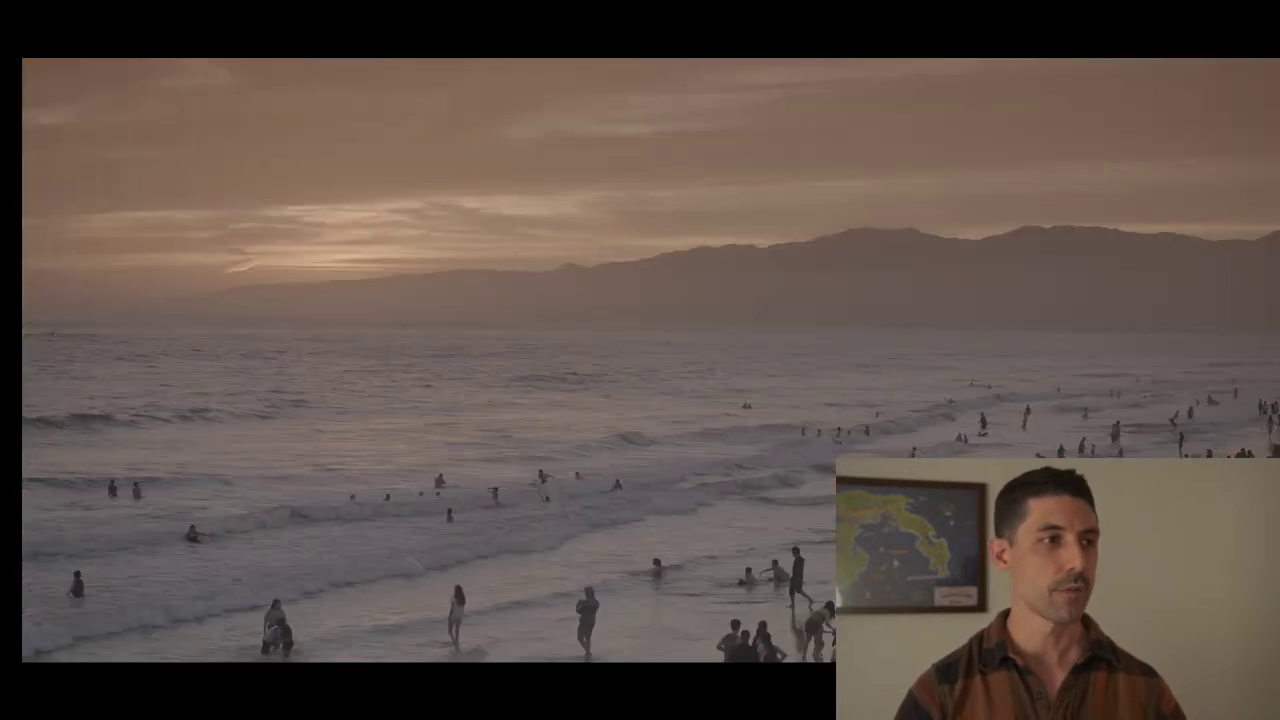
pyautogui.hotkey('shift', 'd')
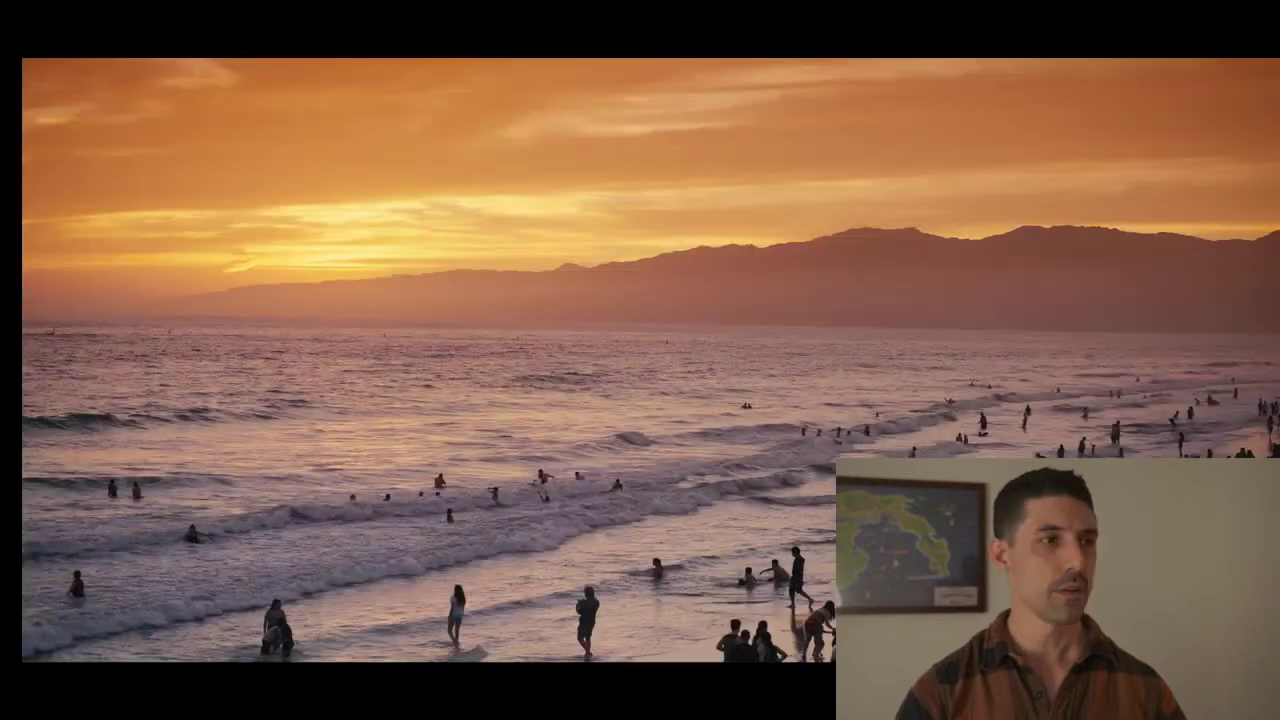
pyautogui.press('super+f')
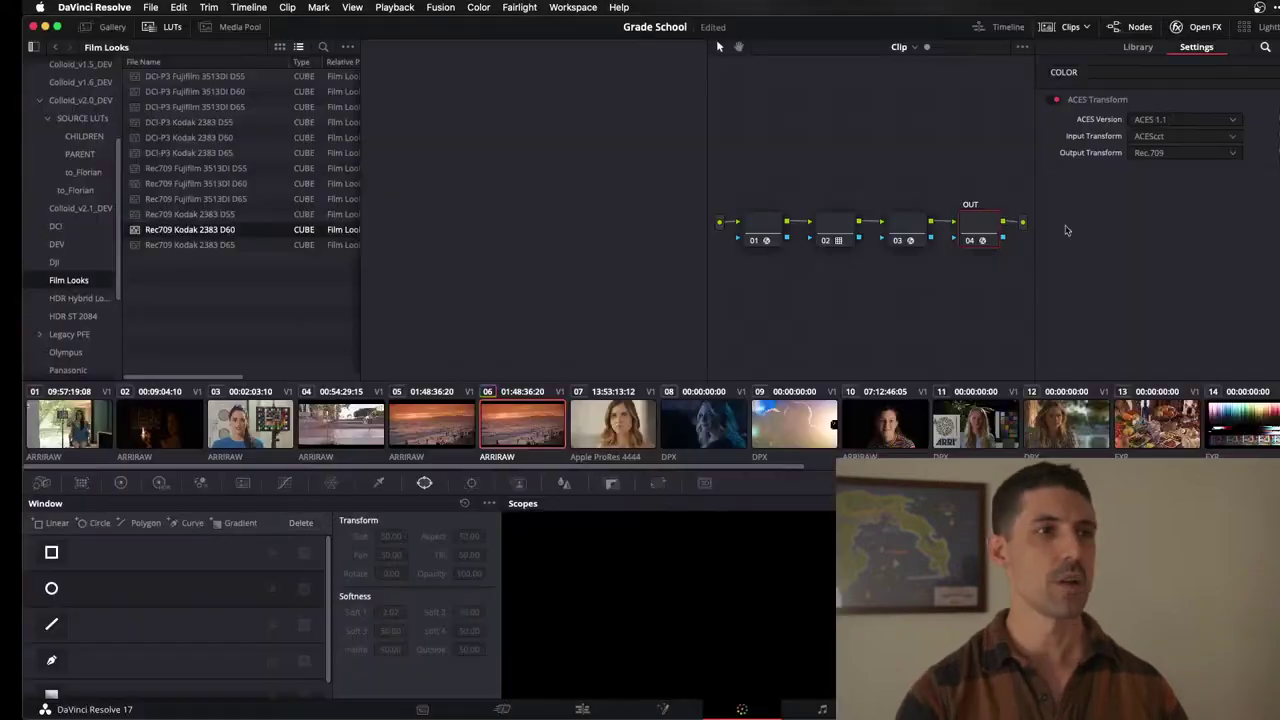
# Compare the beach shot full screen with the three nodes before OUT enabled and disabled, and return to the normal layout.
pyautogui.moveTo(963, 237); pyautogui.dragTo(967, 235)
pyautogui.click(918, 233)
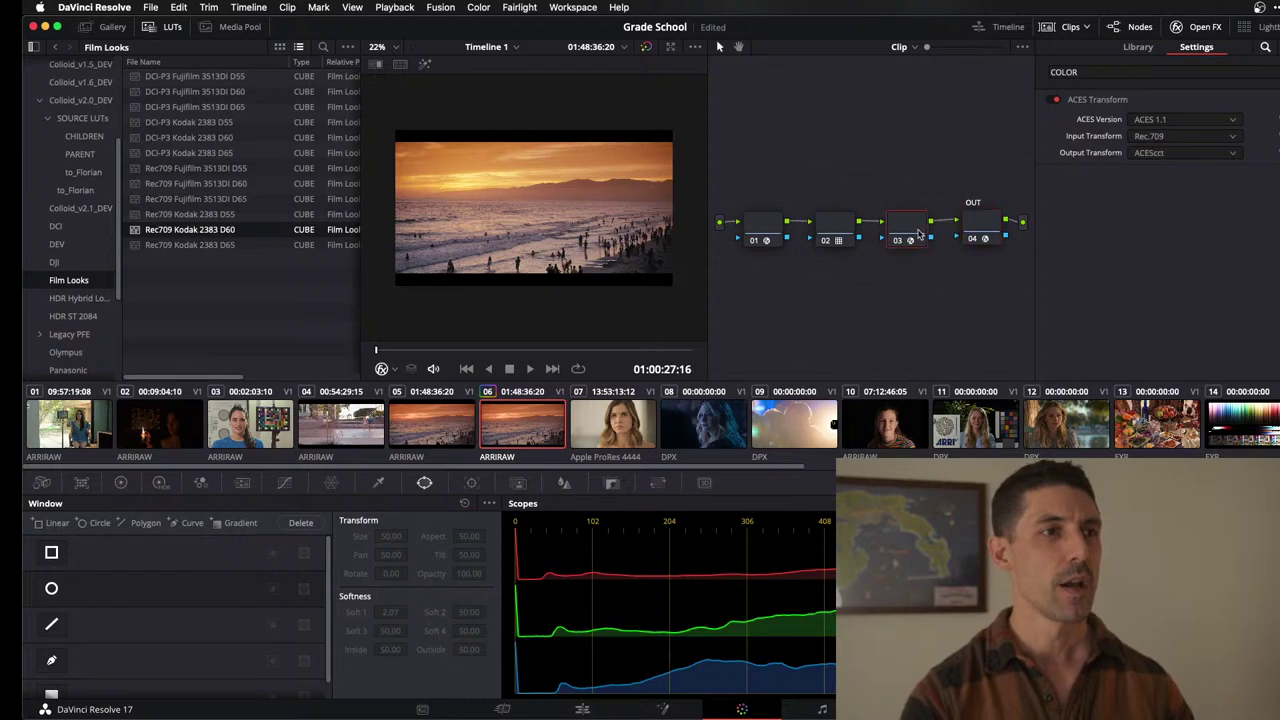
pyautogui.moveTo(918, 270); pyautogui.dragTo(742, 212)
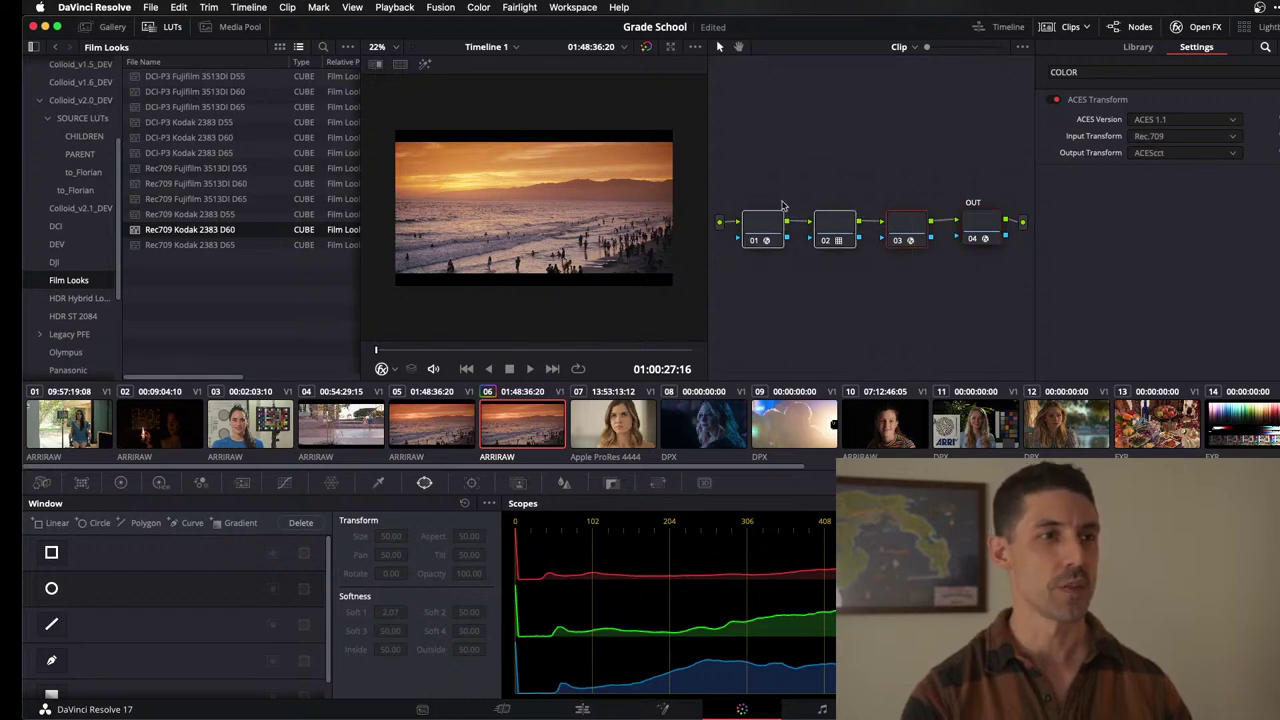
pyautogui.press('super+f')
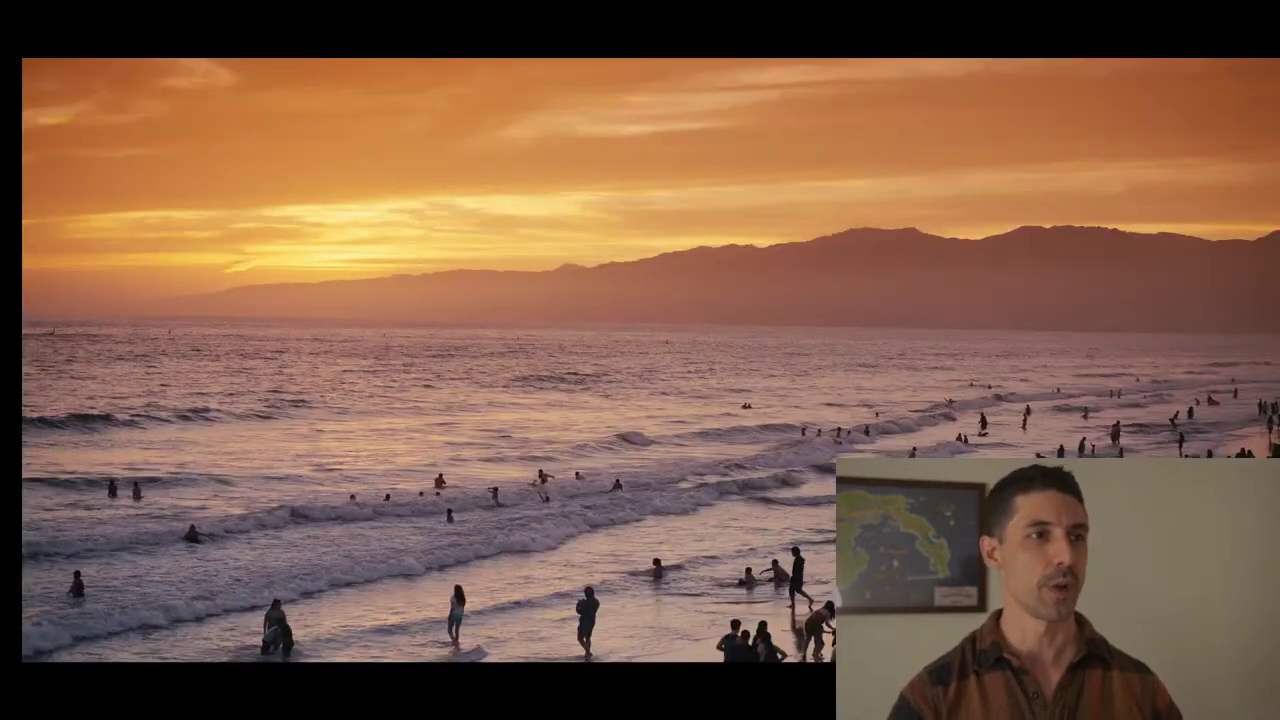
pyautogui.press('super+d')
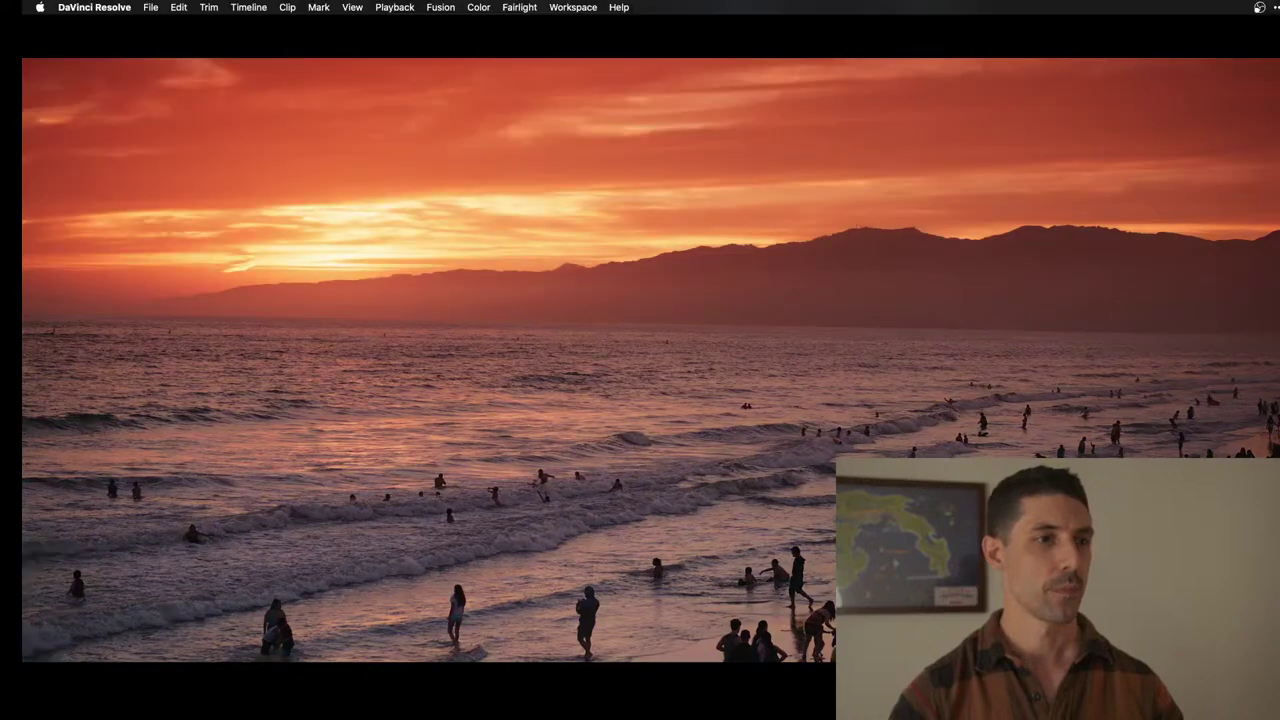
pyautogui.press('super+f')
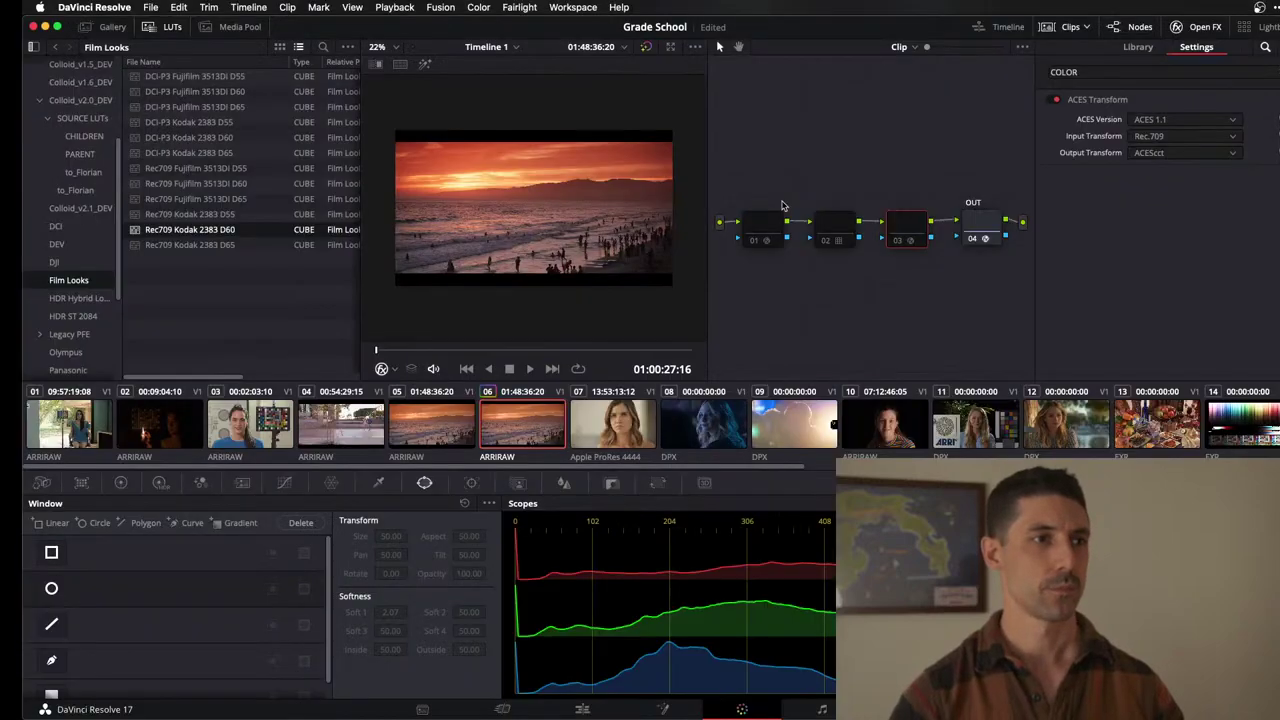
# Move the ACEScct-to-Rec.709 OUT node from the clip node graph to the timeline node graph, and return to the clip graph.
pyautogui.click(995, 233)
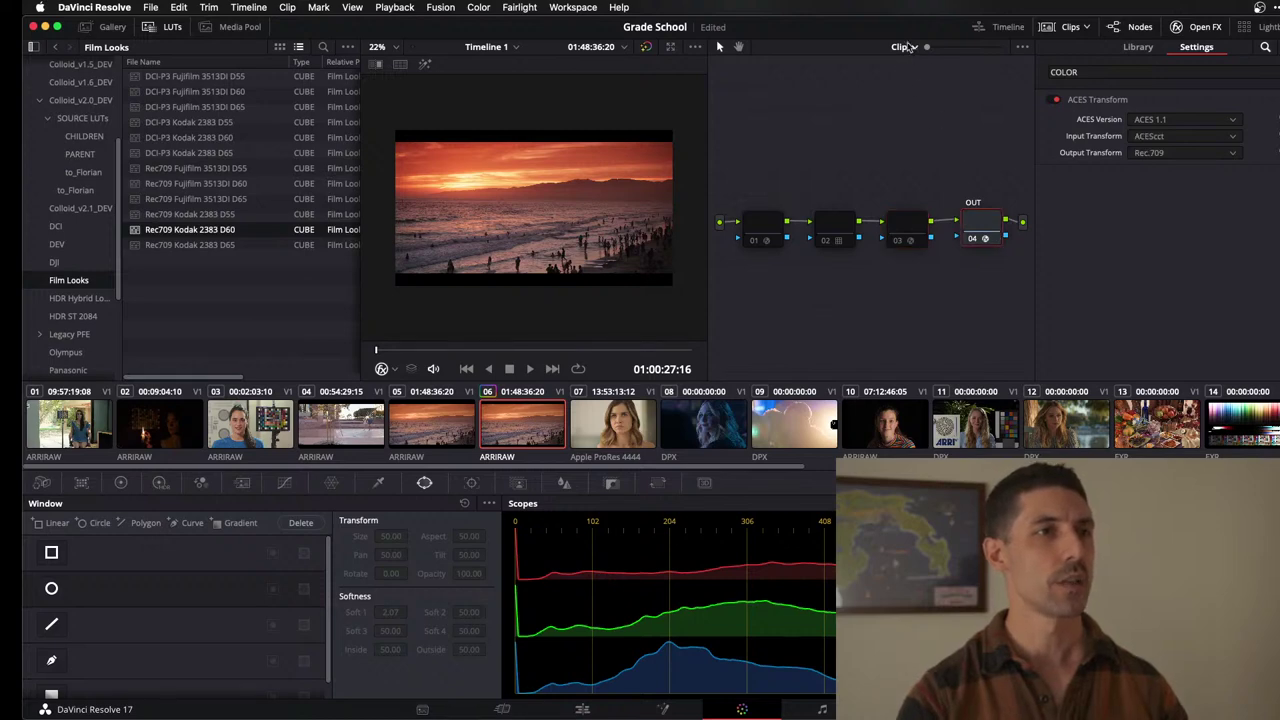
pyautogui.click(905, 47)
pyautogui.click(924, 80)
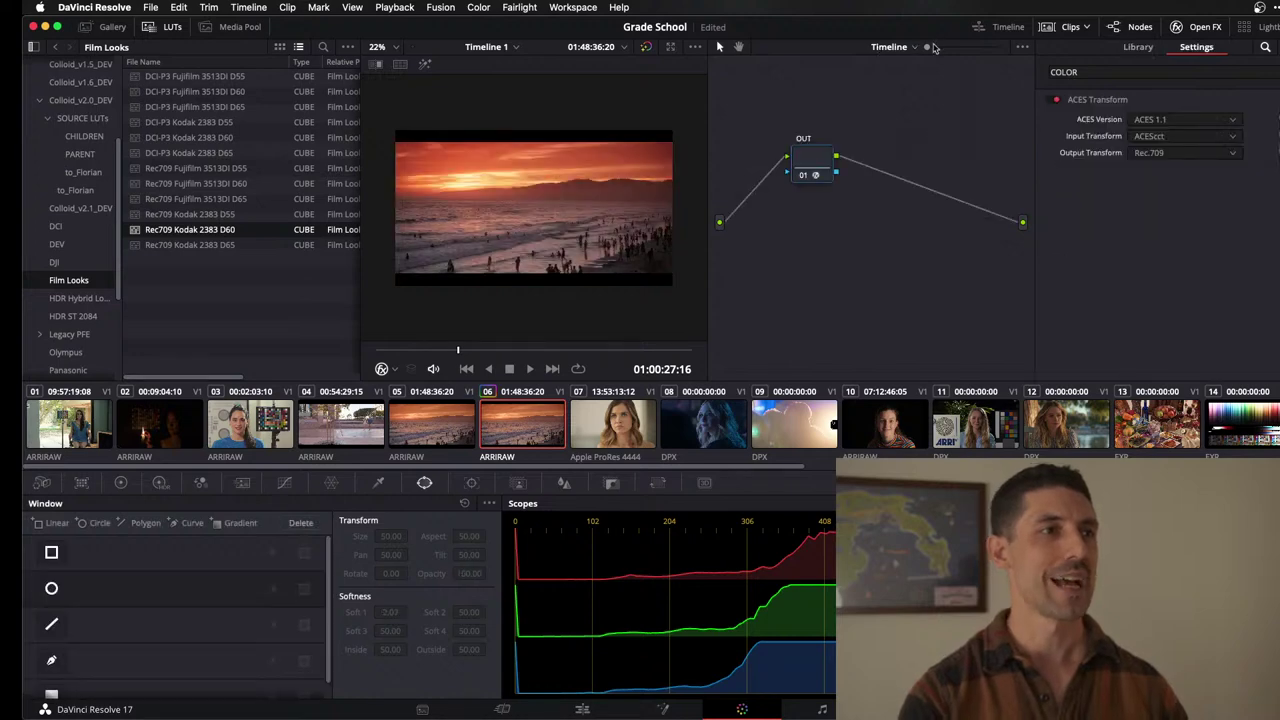
pyautogui.click(893, 47)
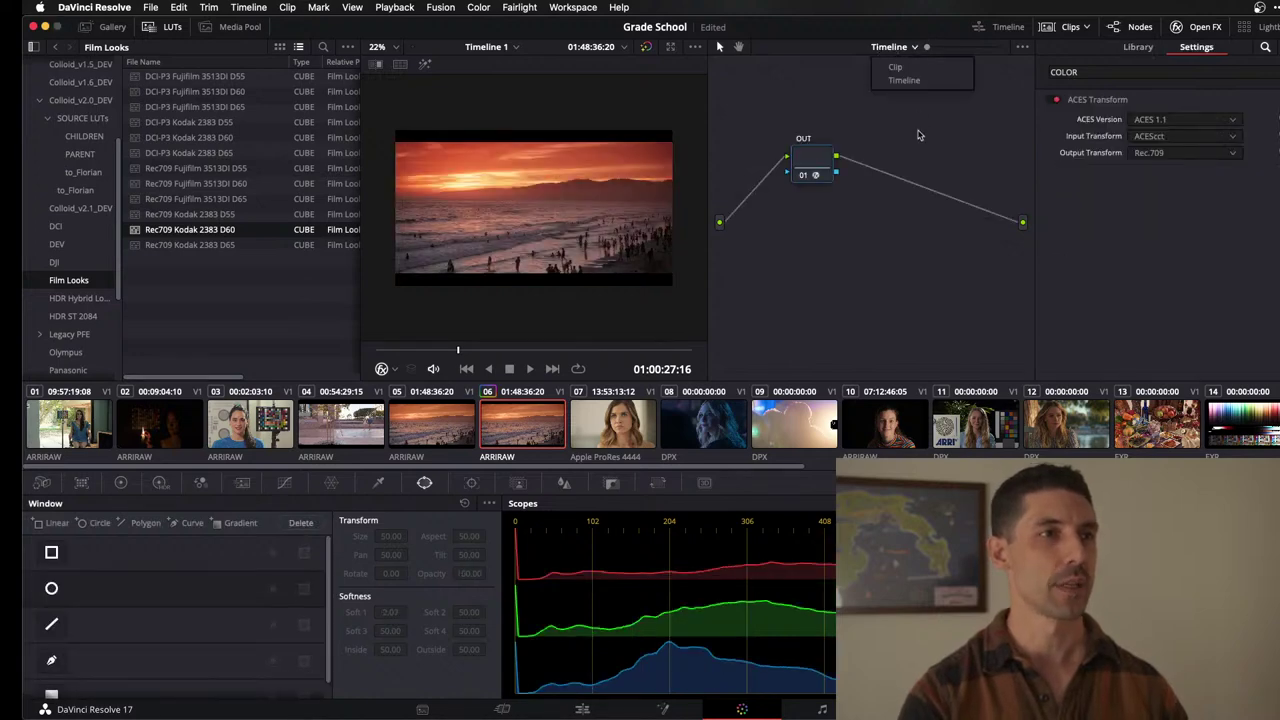
pyautogui.click(905, 68)
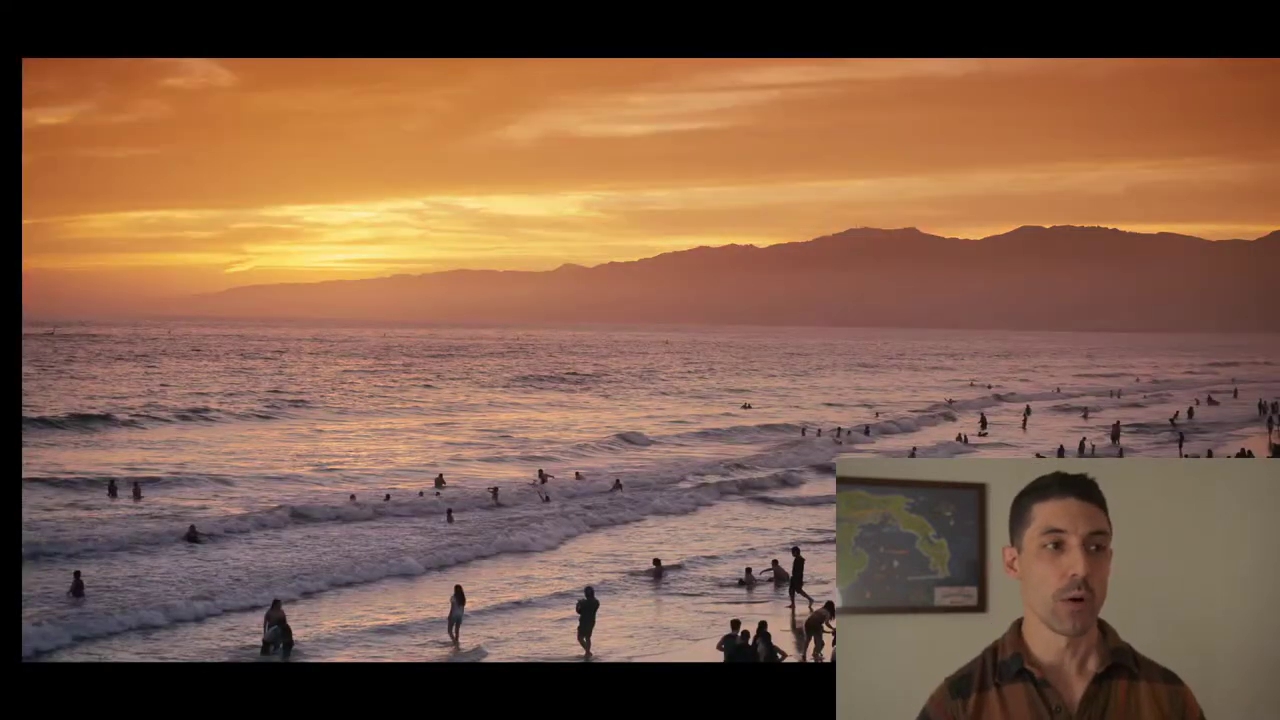
# Compare the beach shot full screen with and without its three clip nodes, and exit full screen.
pyautogui.hotkey('shift', 'd')
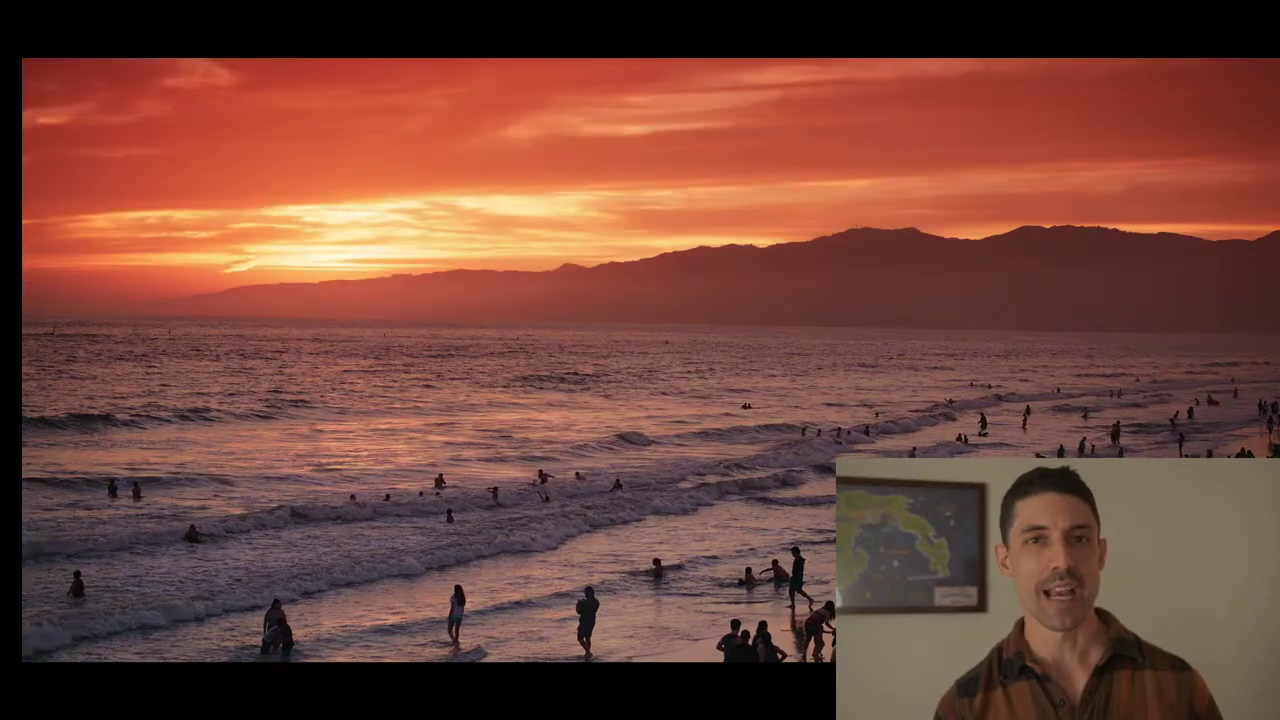
pyautogui.press('Escape')
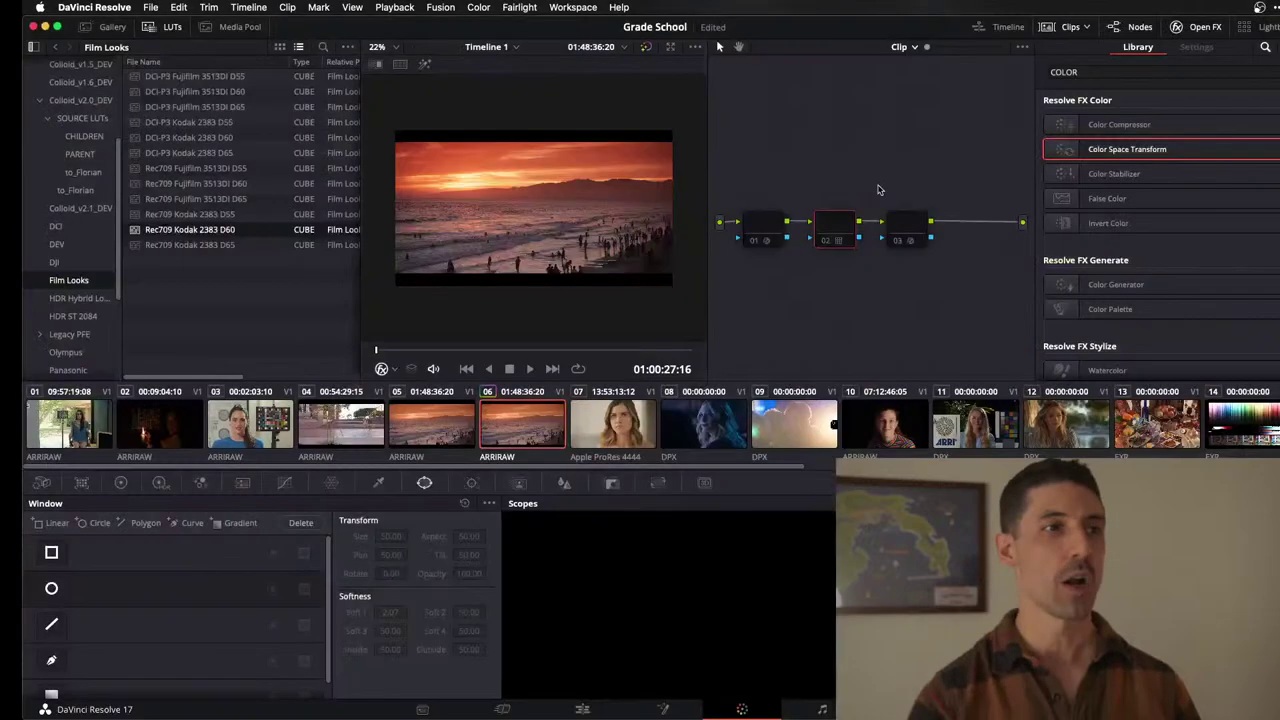
# Enable the Color Space Transform node and set its tone mapping method to None.
pyautogui.click(774, 221)
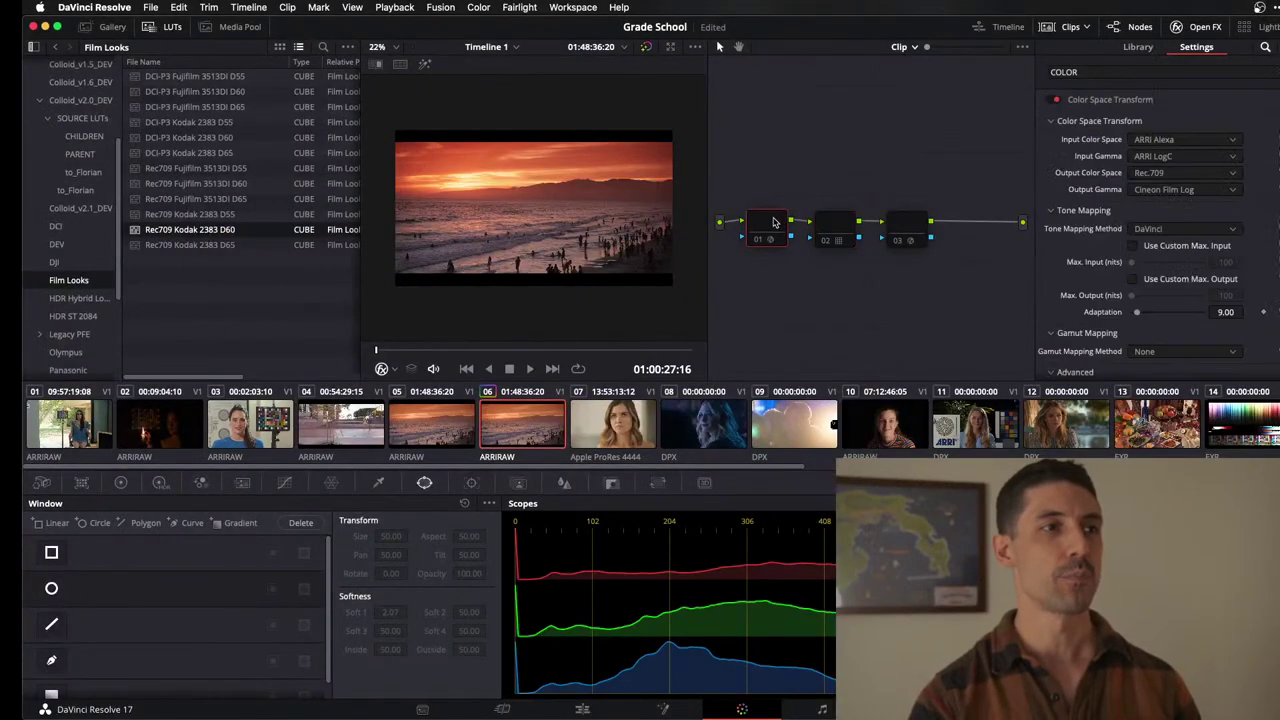
pyautogui.click(787, 240)
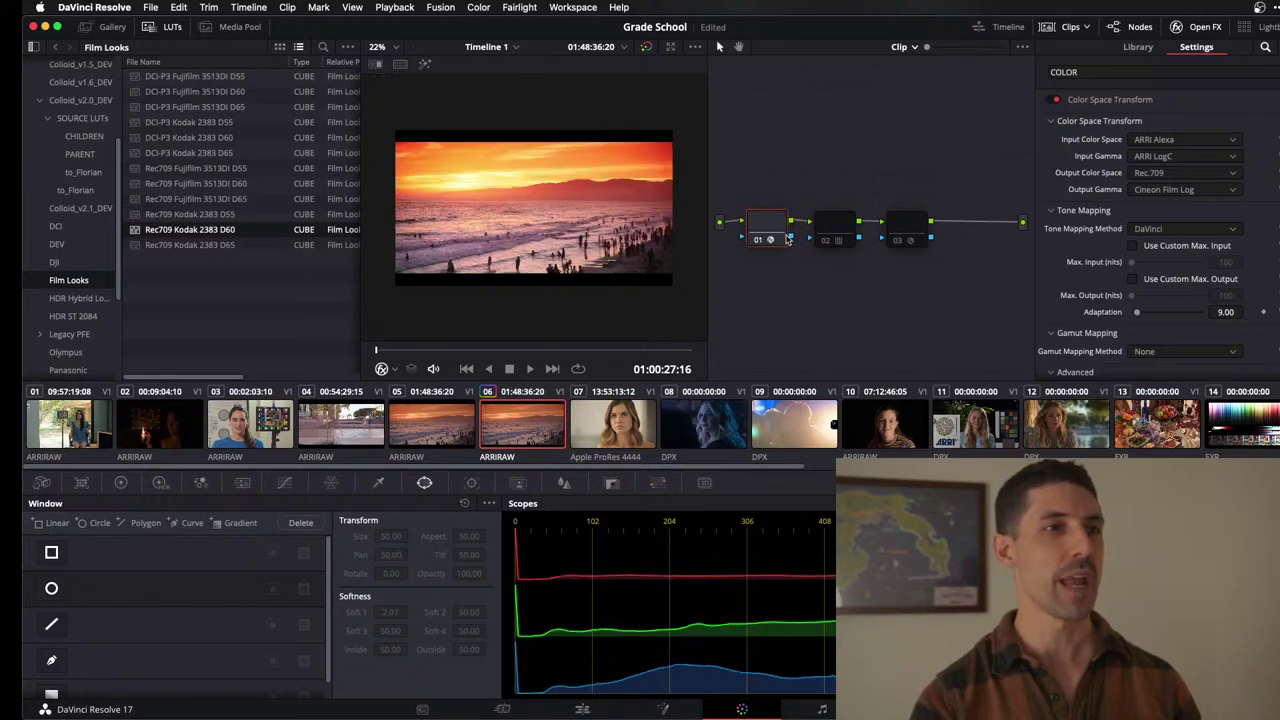
pyautogui.click(1176, 232)
pyautogui.click(1188, 245)
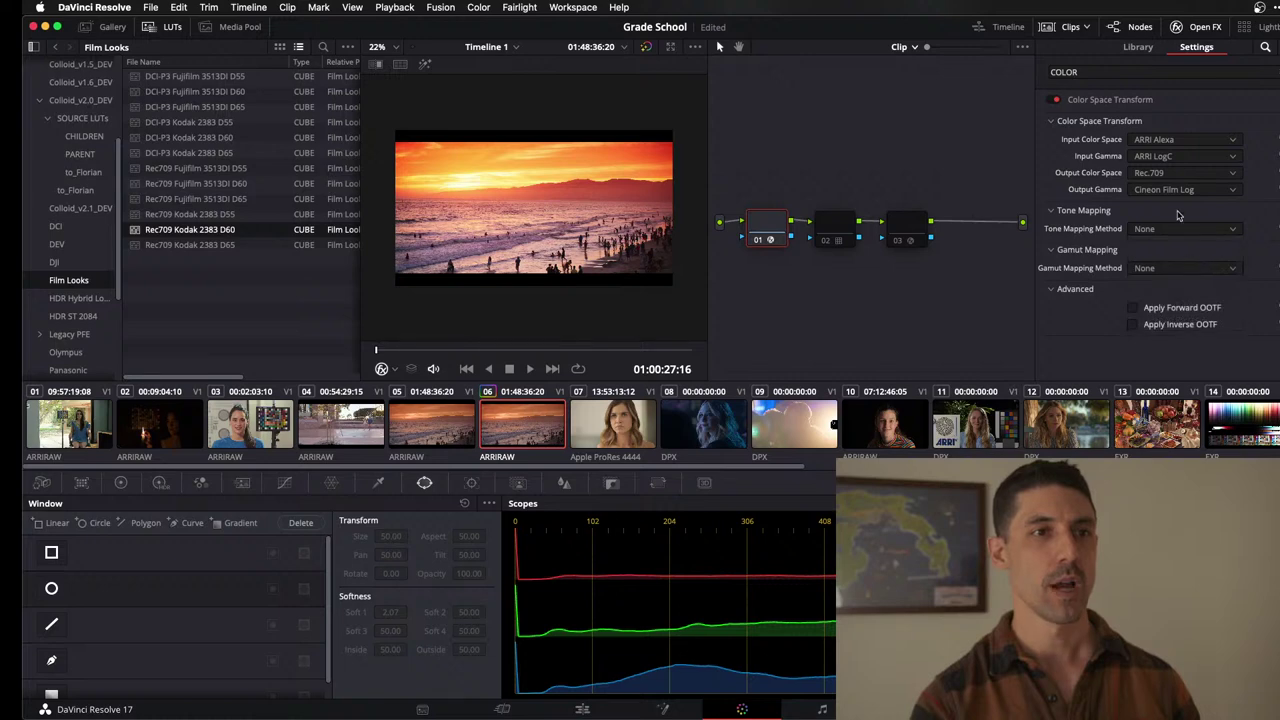
# Enable the Kodak 2383 LUT node and the Rec.709-to-ACEScct transform node.
pyautogui.click(836, 226)
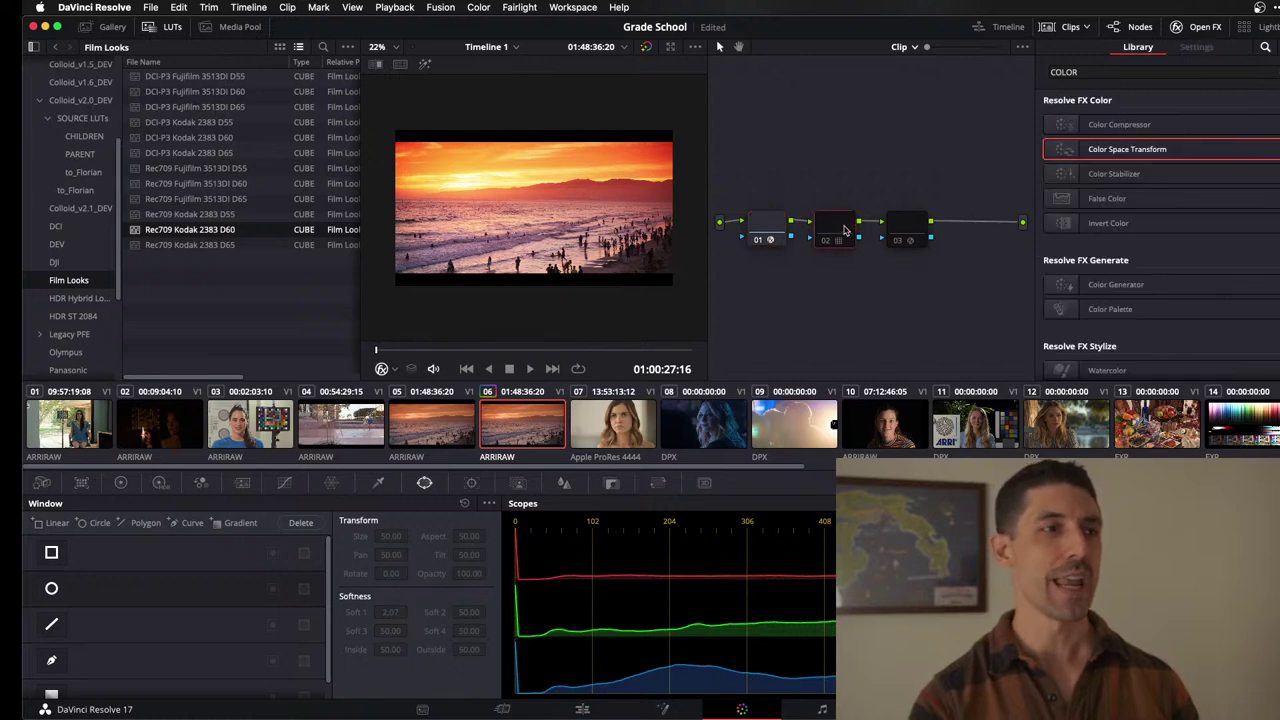
pyautogui.hotkey('ctrl', 'd')
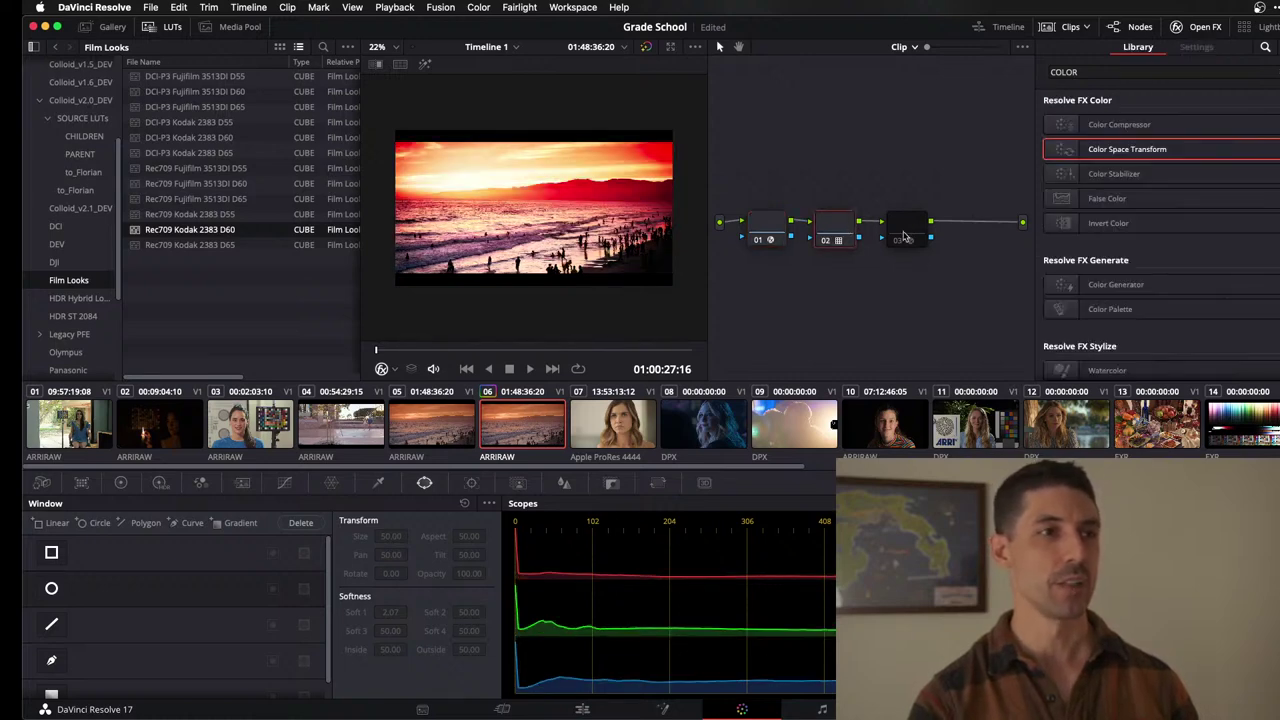
pyautogui.click(905, 234)
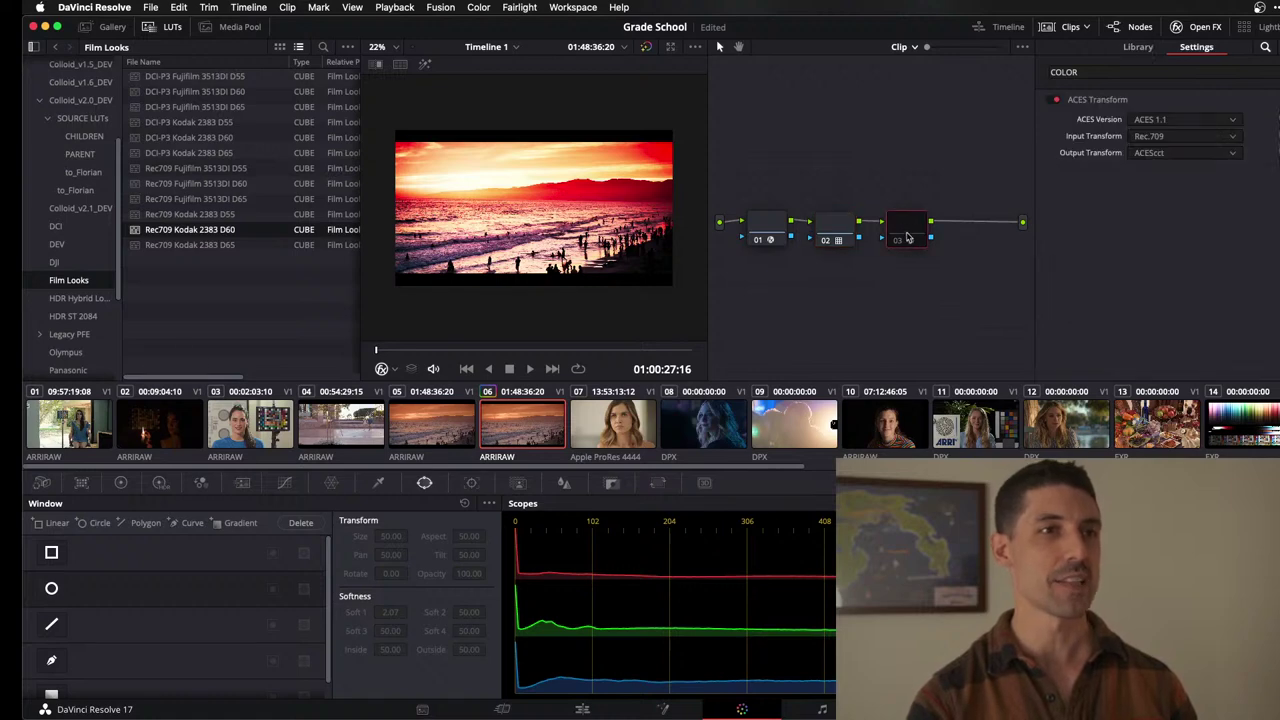
pyautogui.hotkey('ctrl', 'd')
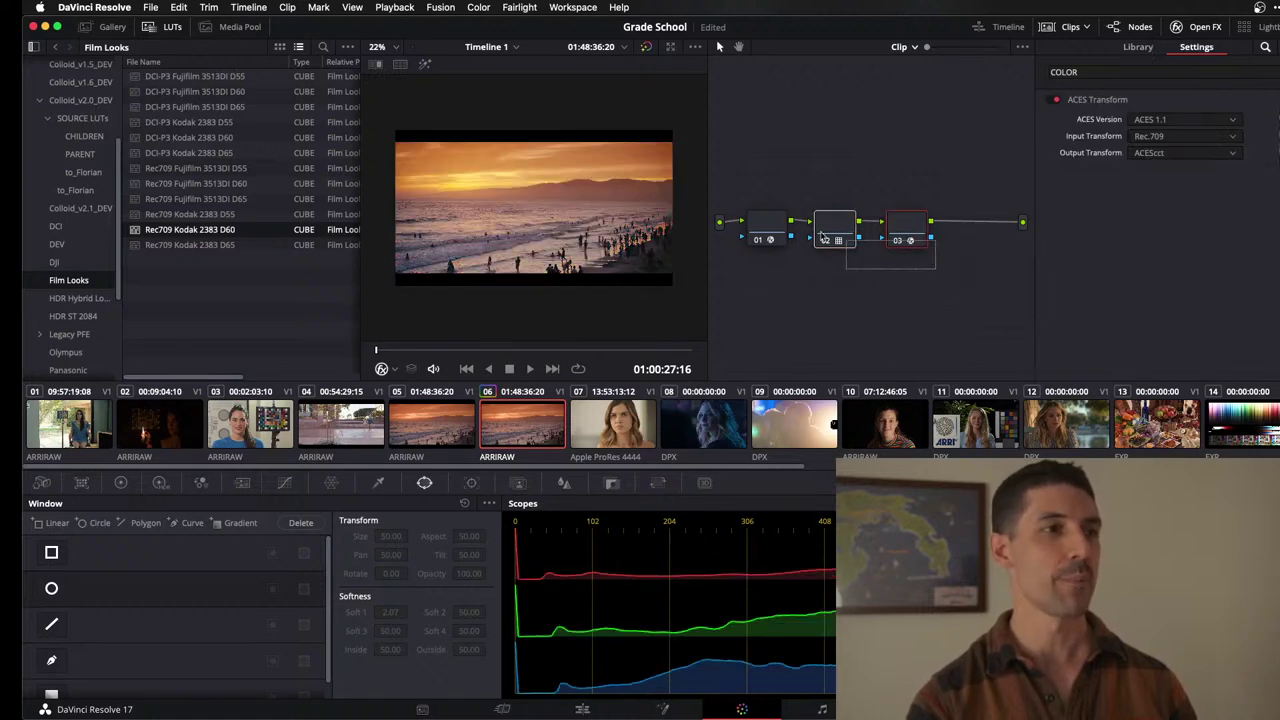
# Select all three clip nodes, compare the beach shot with them disabled and enabled, and leave the full-screen view.
pyautogui.hotkey('ctrl', 'd')
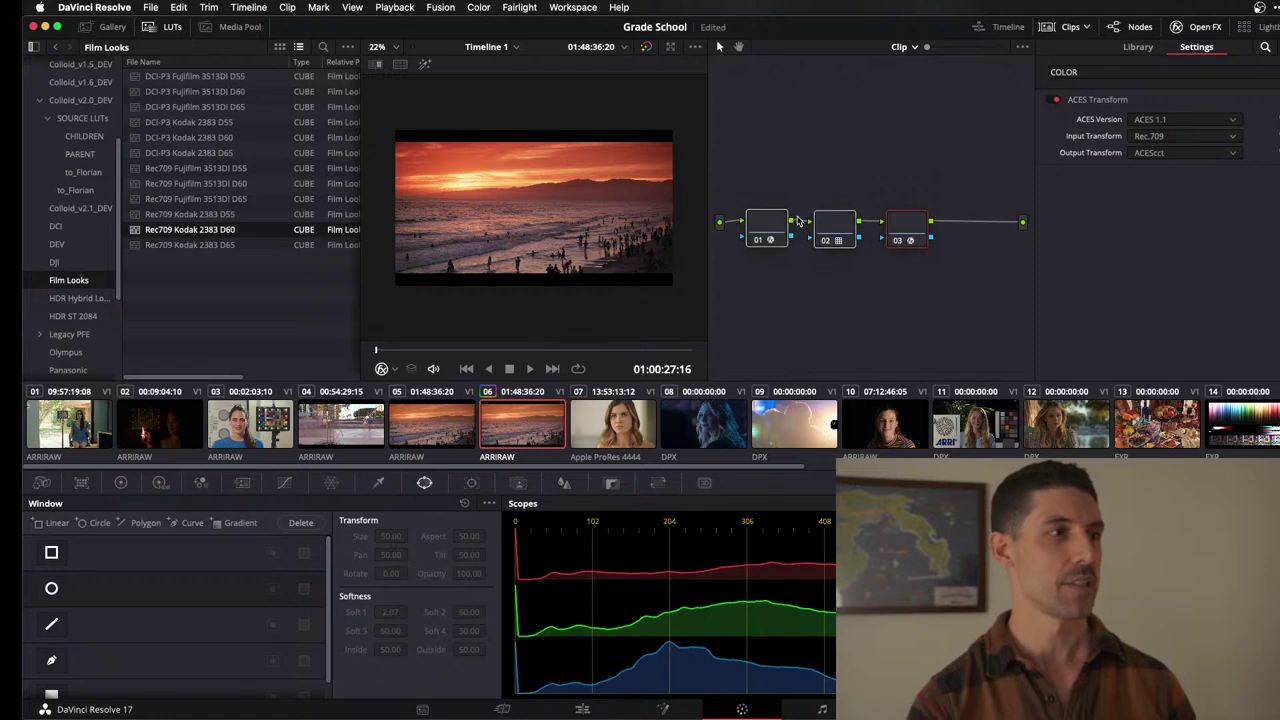
pyautogui.hotkey('ctrl', 'd')
pyautogui.hotkey('ctrl', 'd')
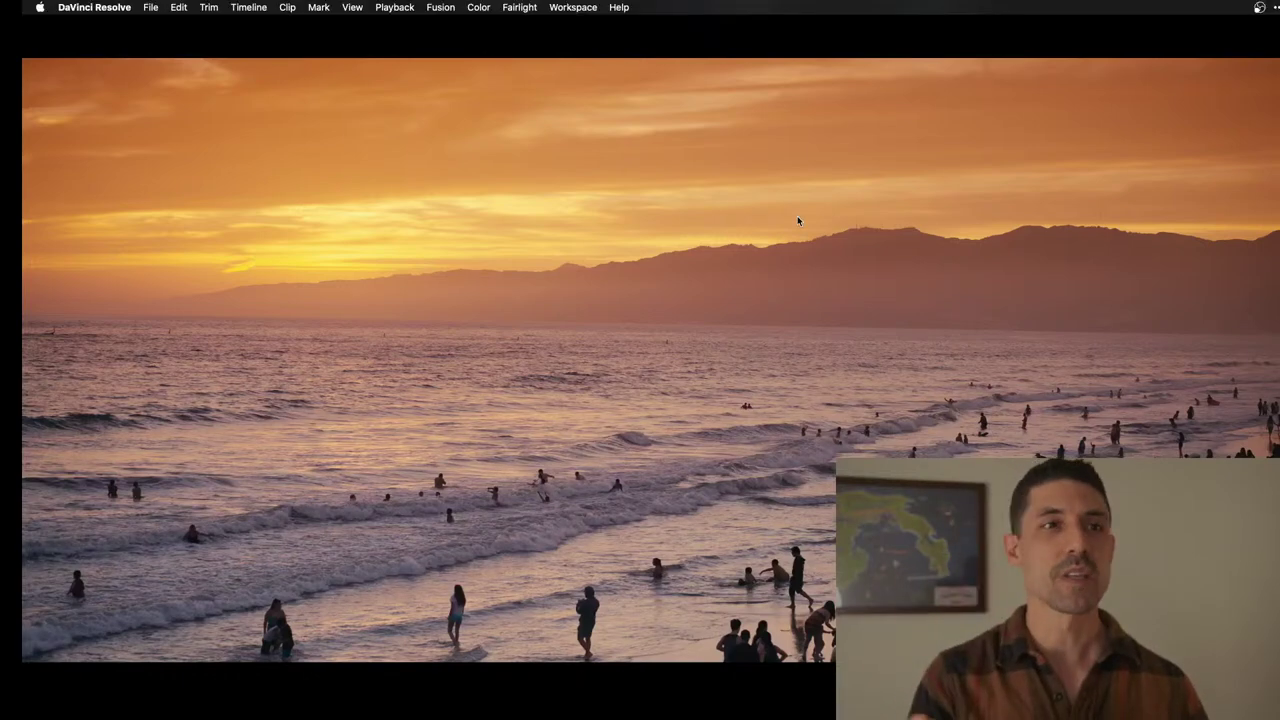
pyautogui.press('Escape')
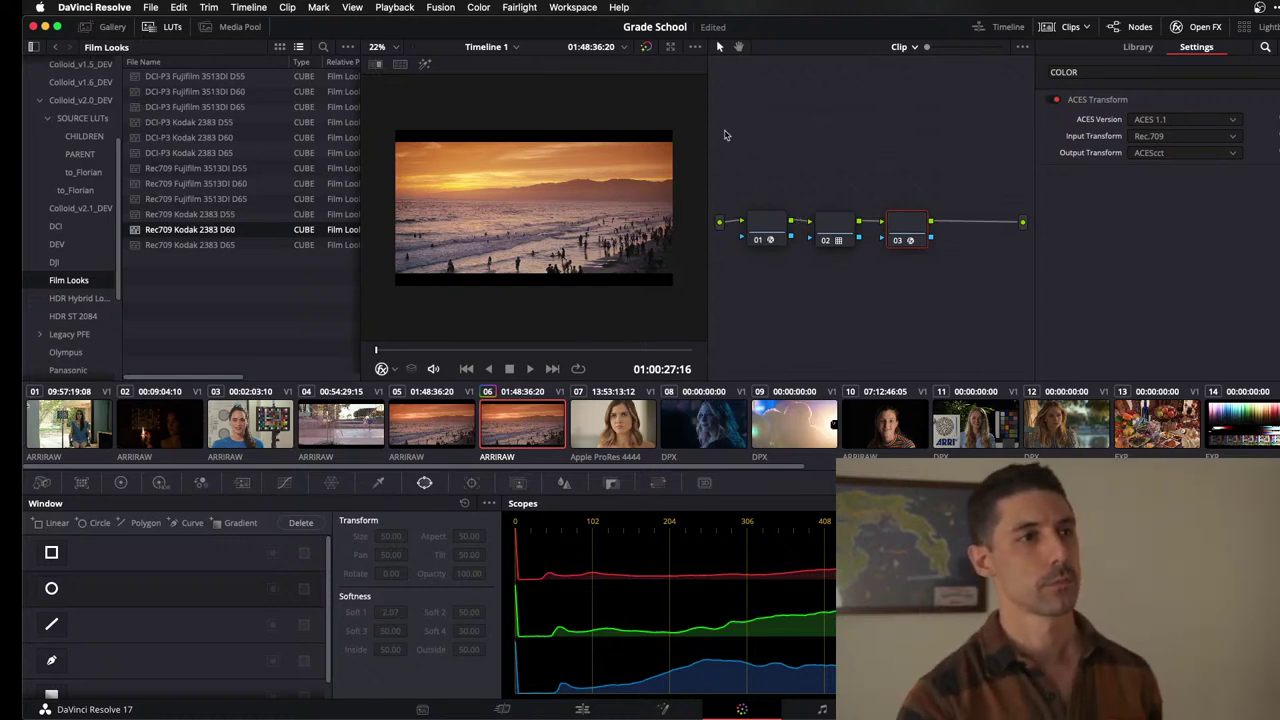
# Reset the clip's grade and nodes to a single empty node, and show the High Dynamic Range wheels.
pyautogui.rightClick(831, 129)
pyautogui.click(881, 128)
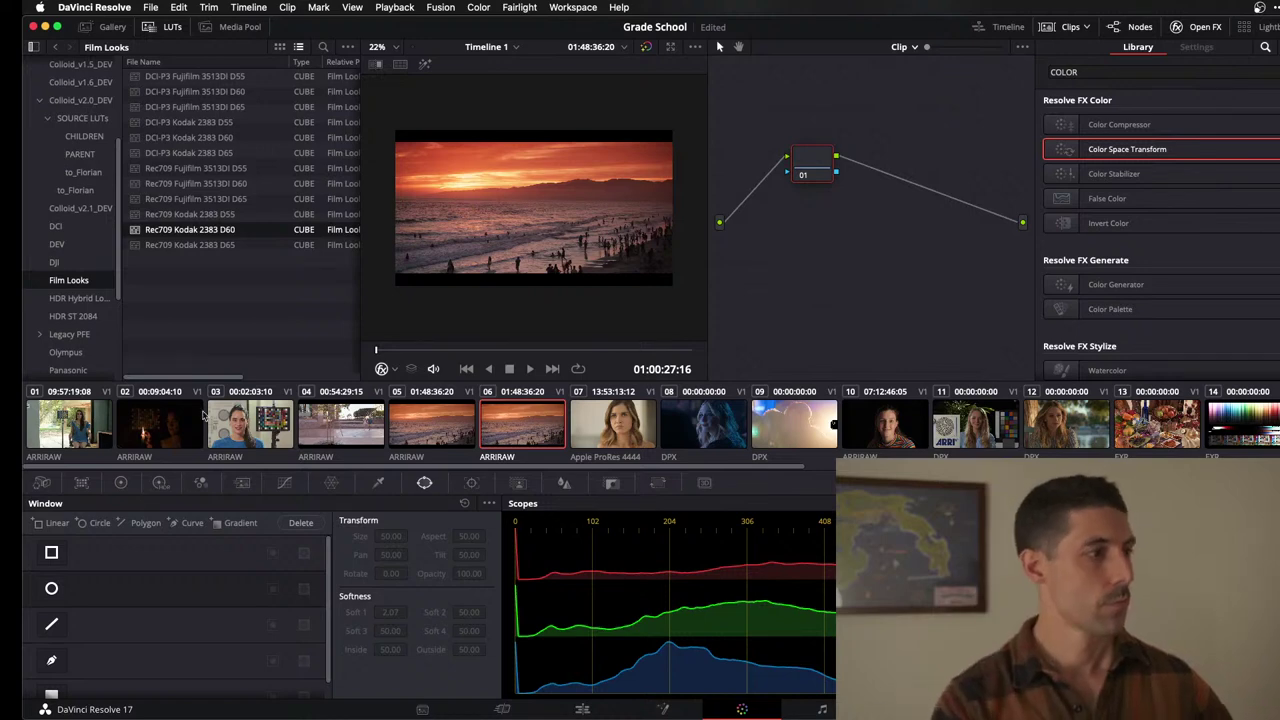
pyautogui.click(161, 484)
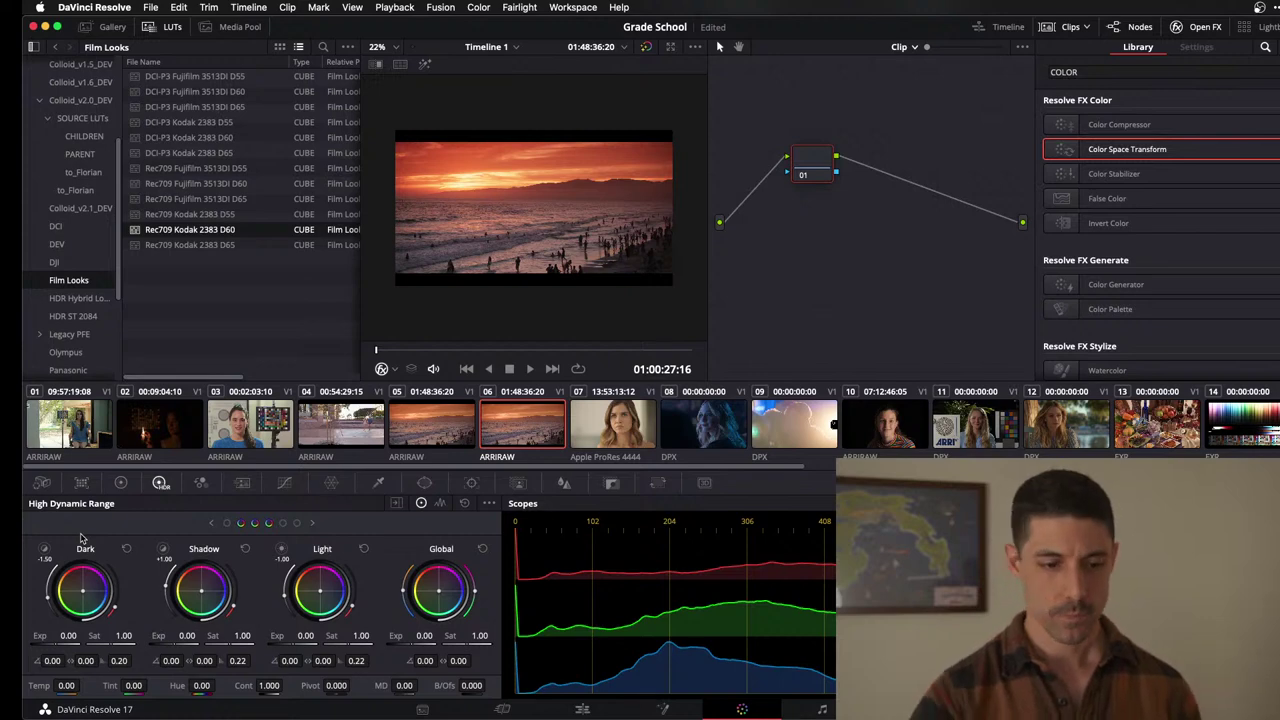
pyautogui.press('super+Tab')
pyautogui.press('super+Tab')
pyautogui.press('super+Tab')
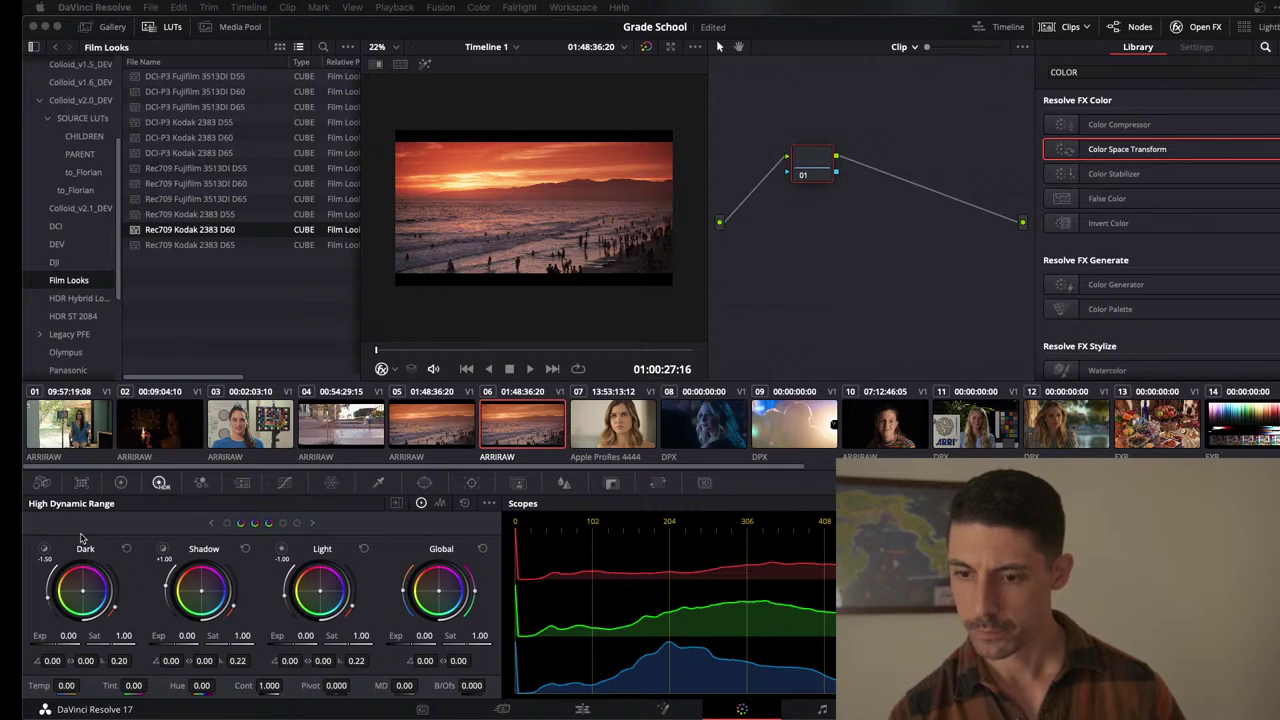
pyautogui.press('super+Tab')
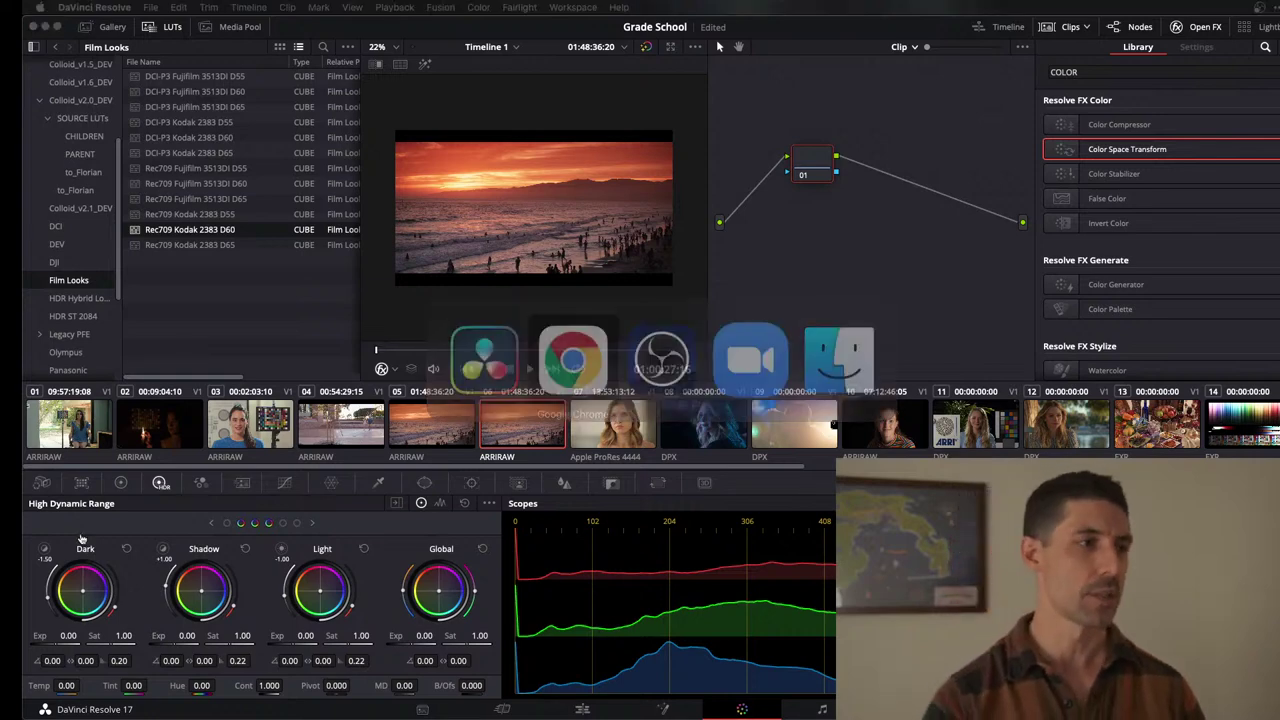
pyautogui.press('super+Tab')
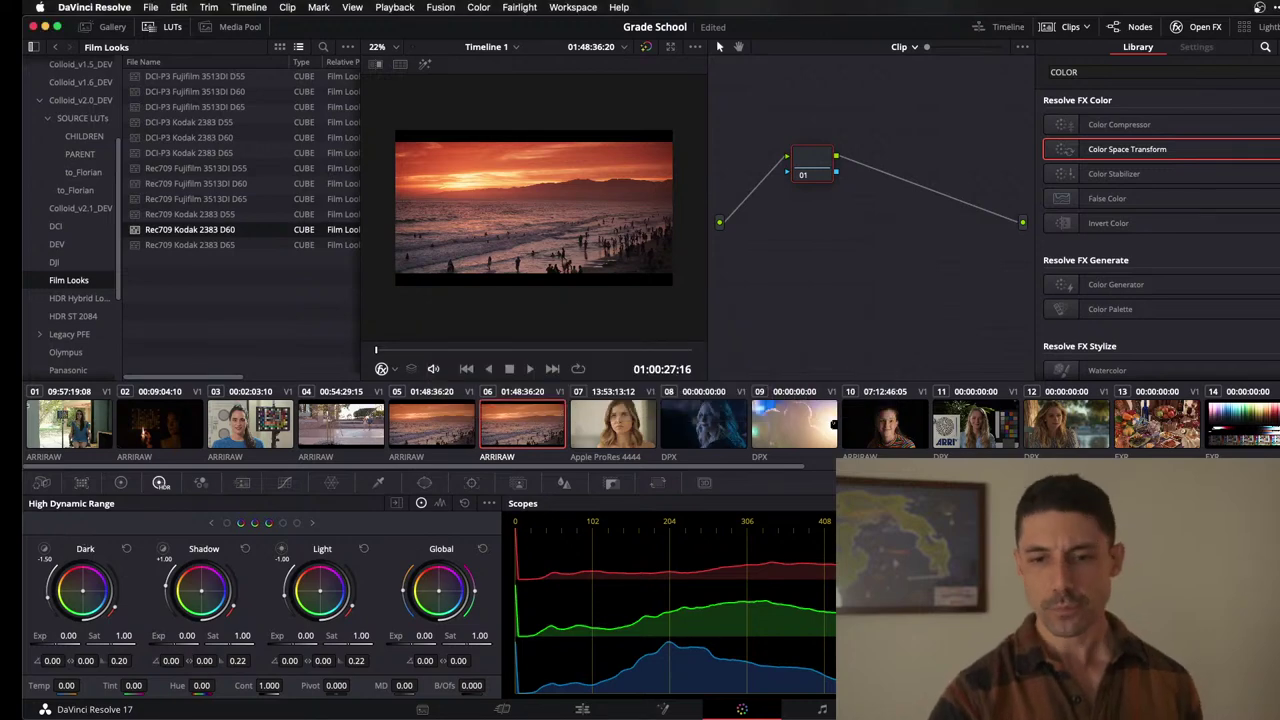
pyautogui.press('super+Tab')
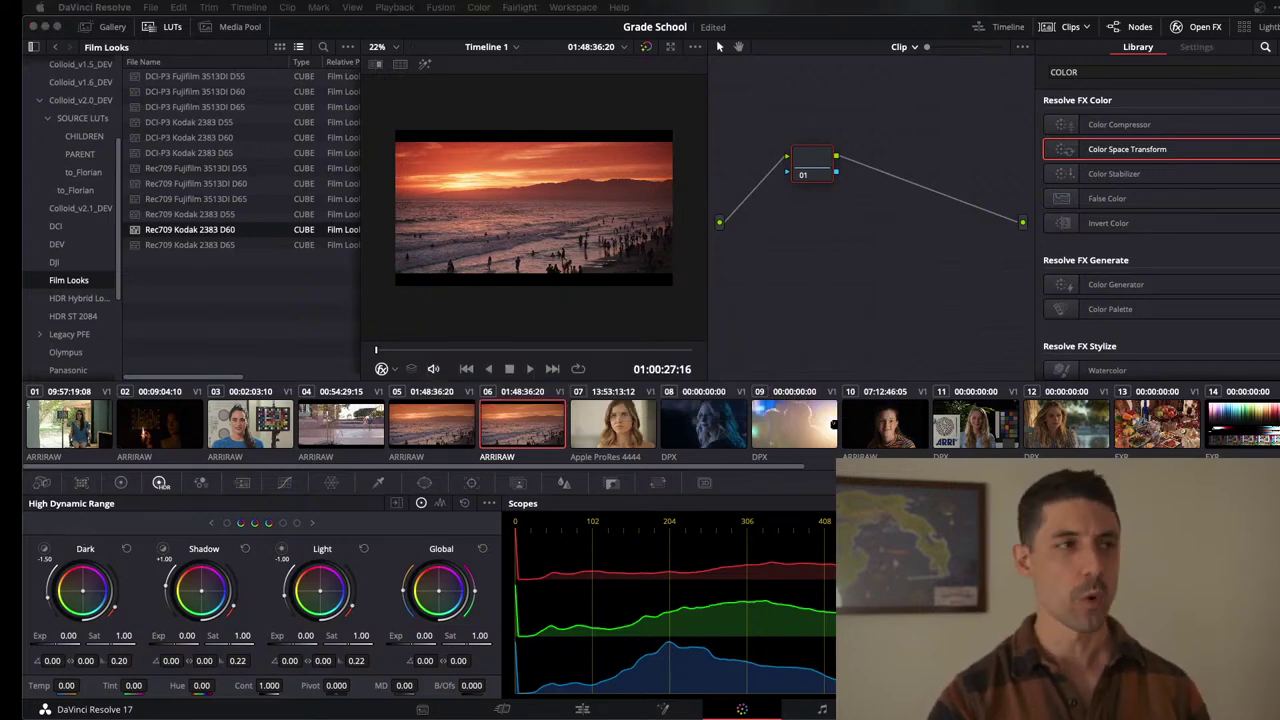
pyautogui.press('super+Tab')
pyautogui.press('super+Tab')
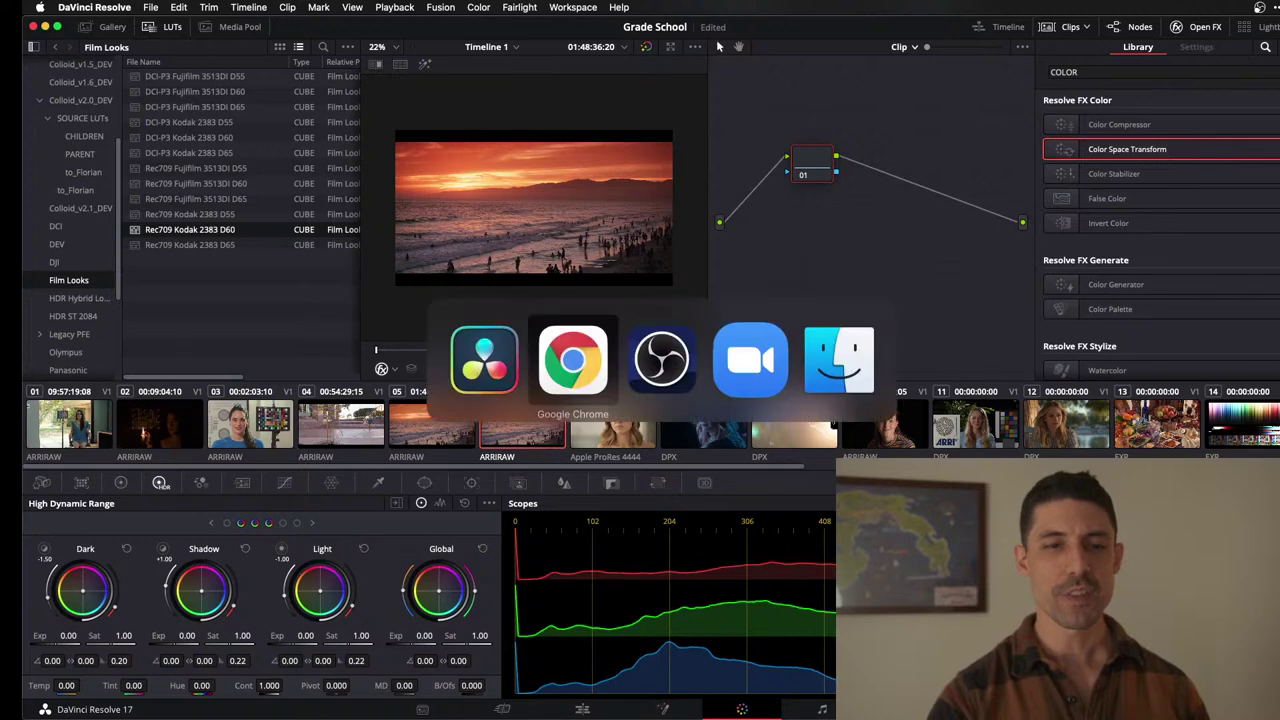
pyautogui.press('Escape')
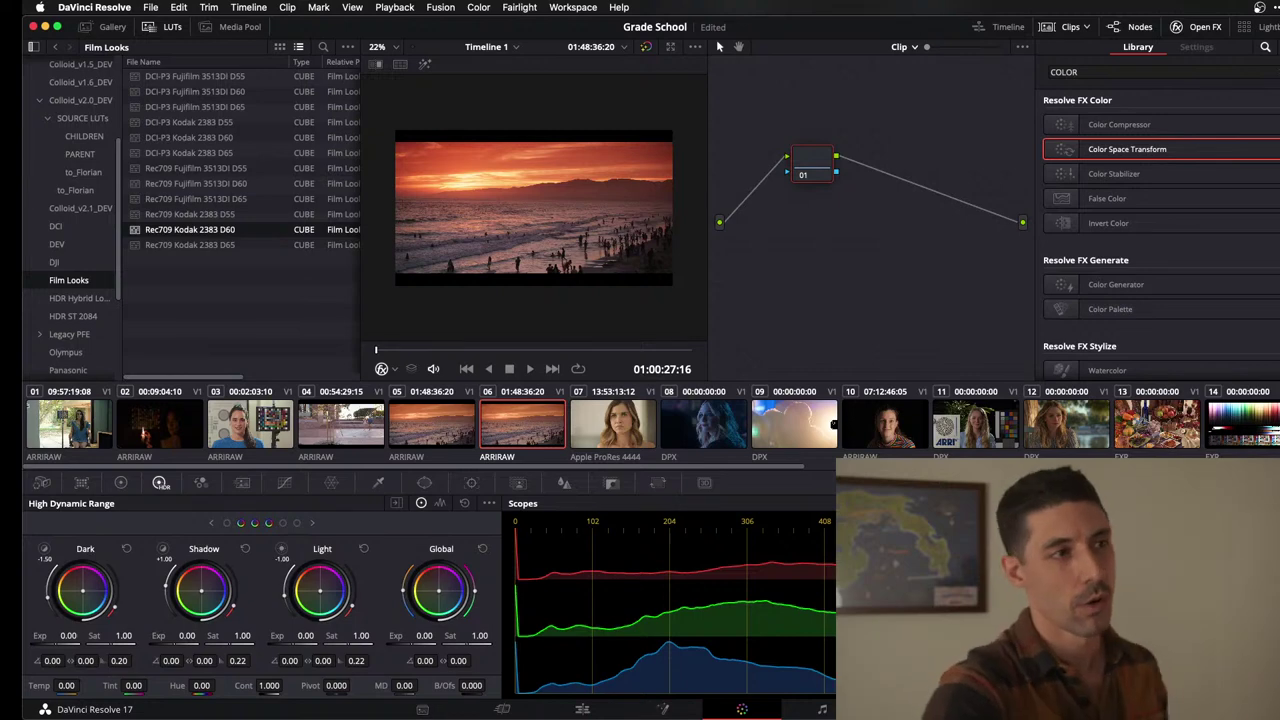
# Check the OUT node's ACES Transform settings in the timeline node graph, and return to the clip graph.
pyautogui.click(910, 48)
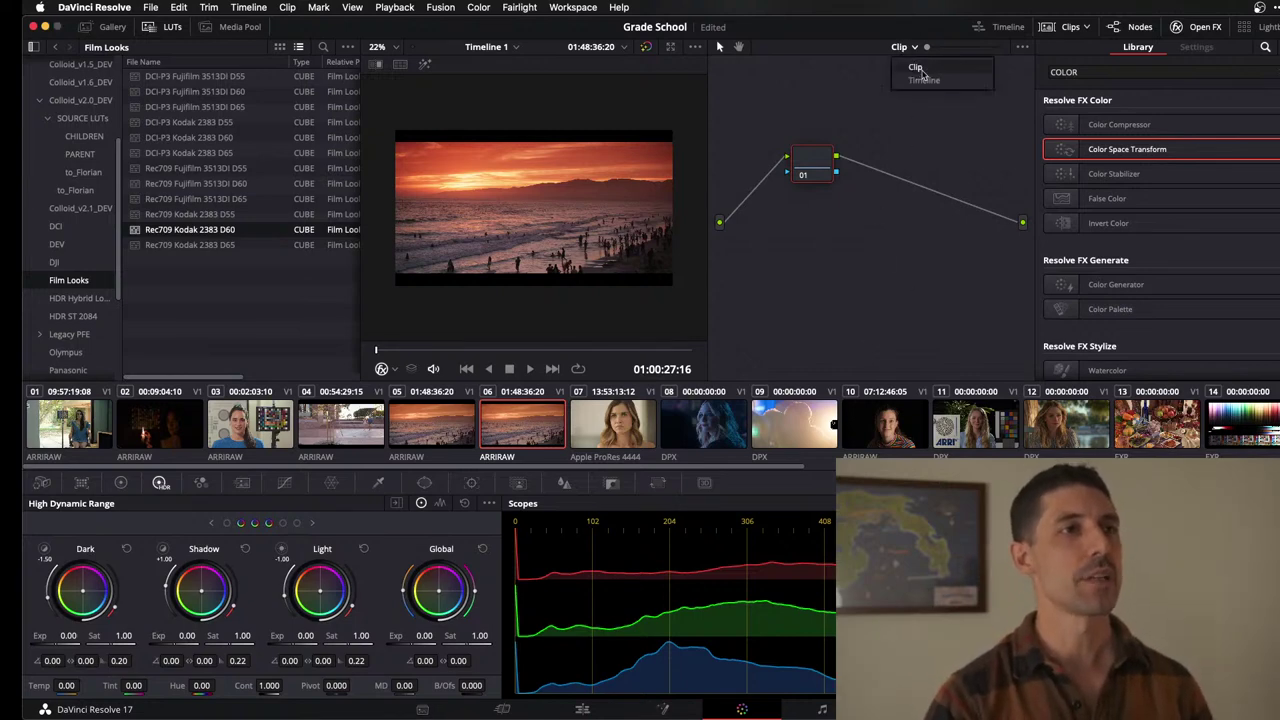
pyautogui.click(926, 80)
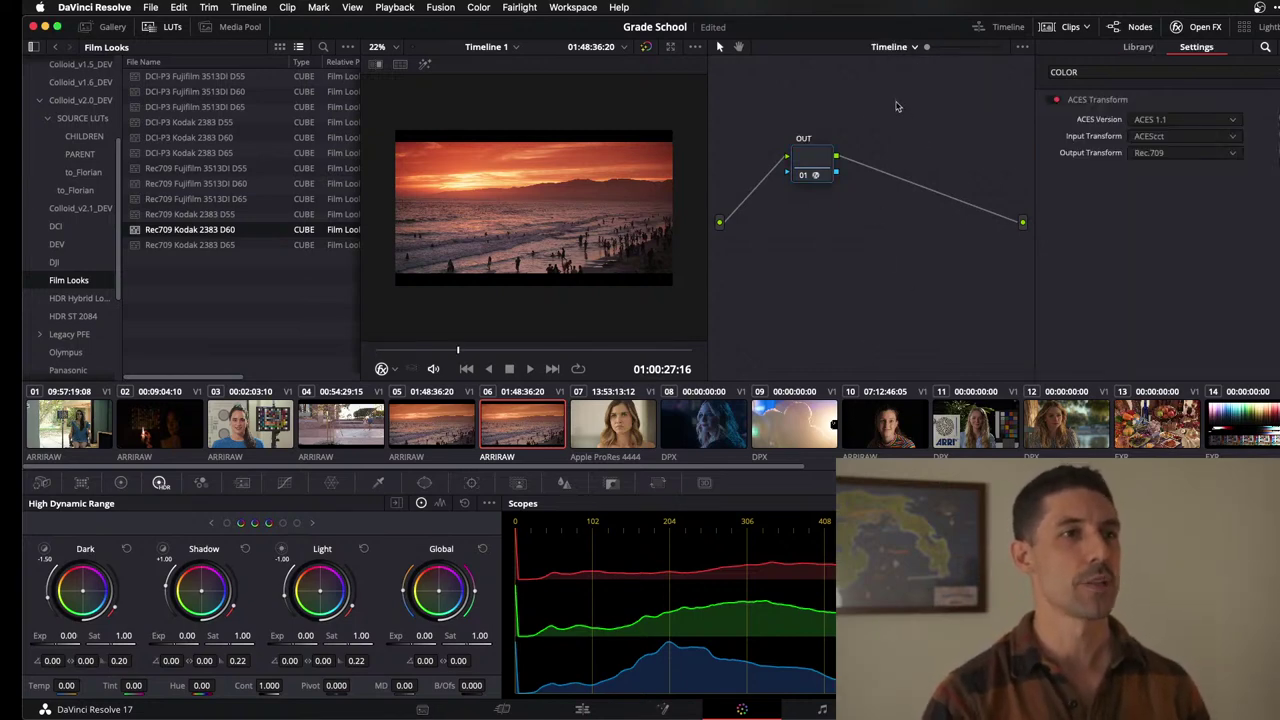
pyautogui.click(902, 50)
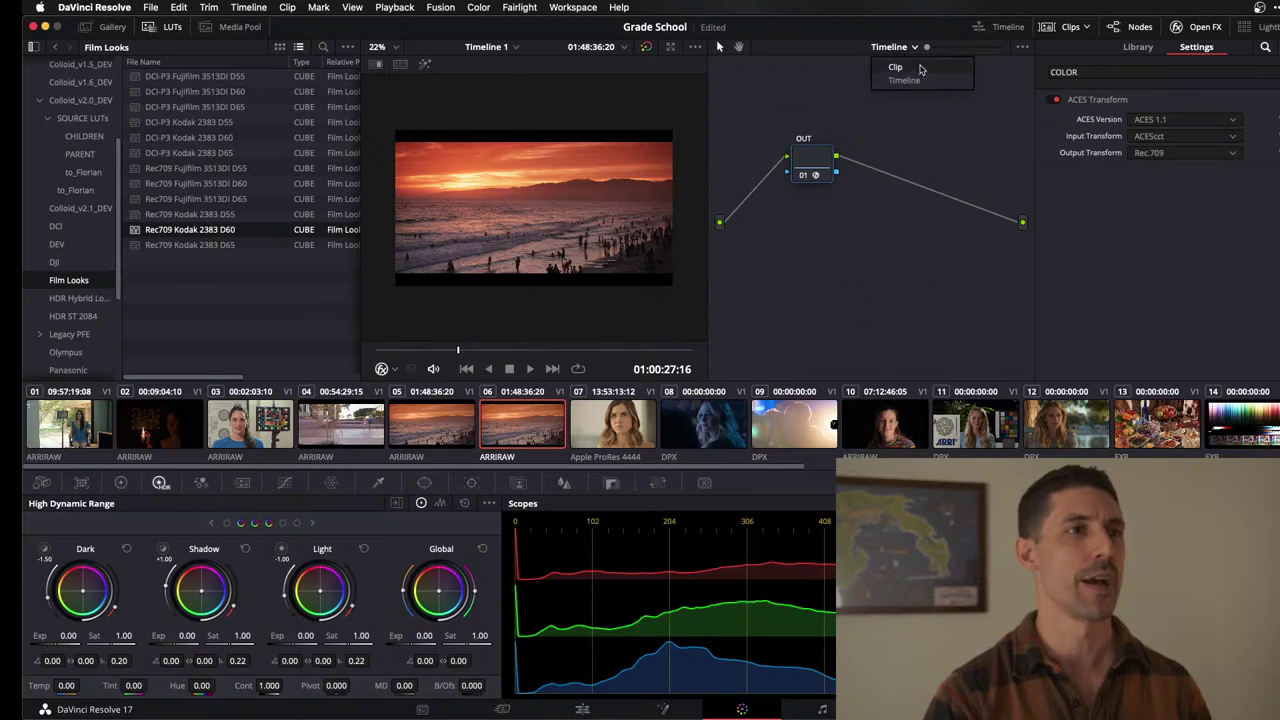
pyautogui.click(921, 69)
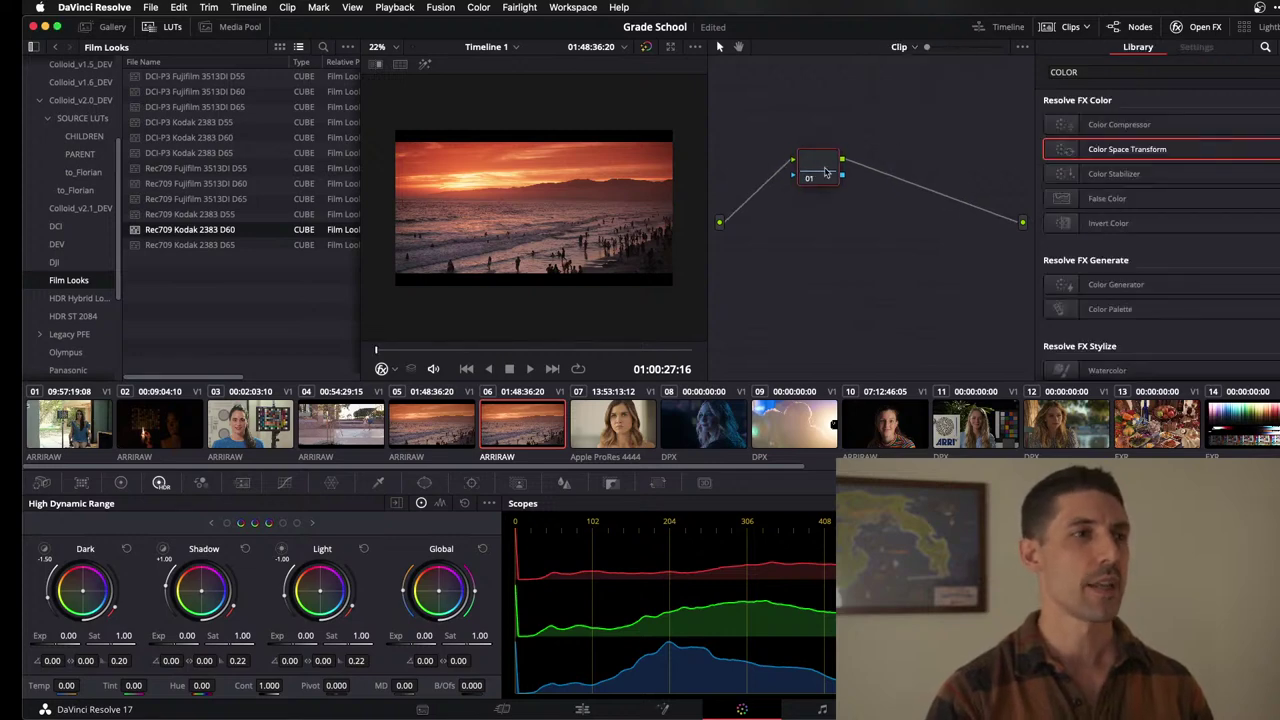
# Shift the clip's empty node slightly and search the effects library for ACES.
pyautogui.moveTo(825, 172); pyautogui.dragTo(834, 178)
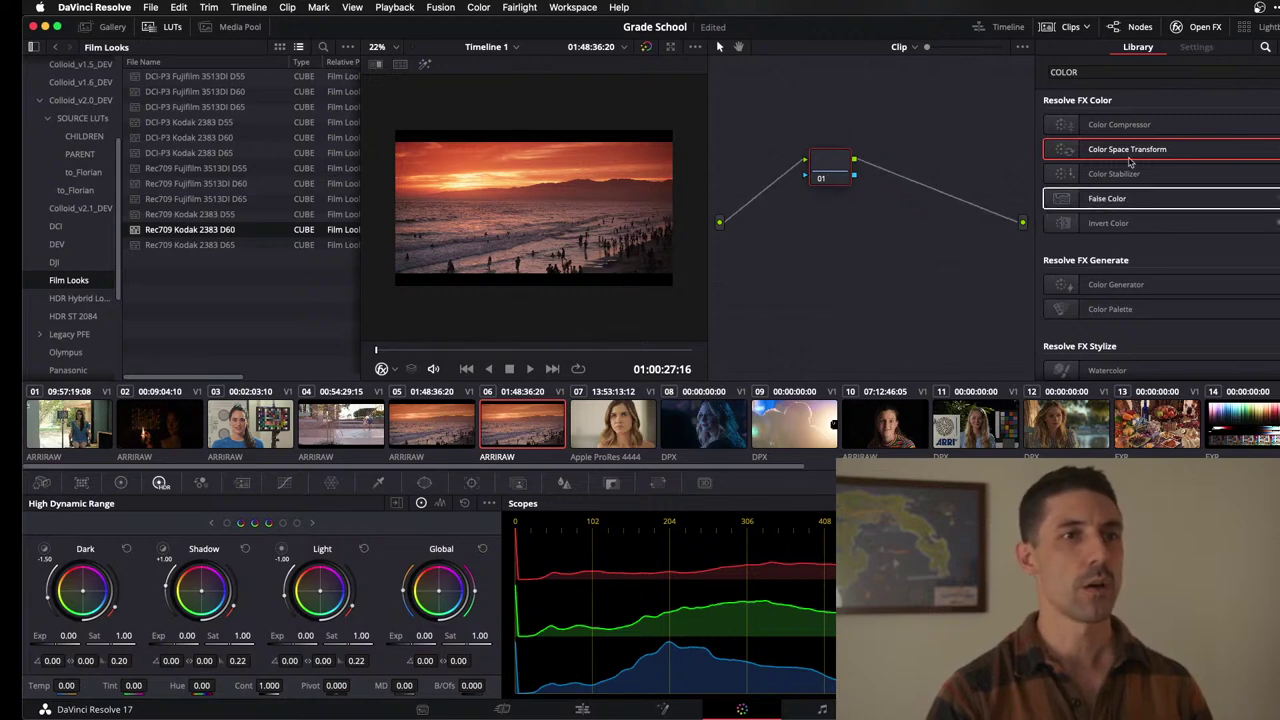
pyautogui.press('super+a')
pyautogui.write('ACES')
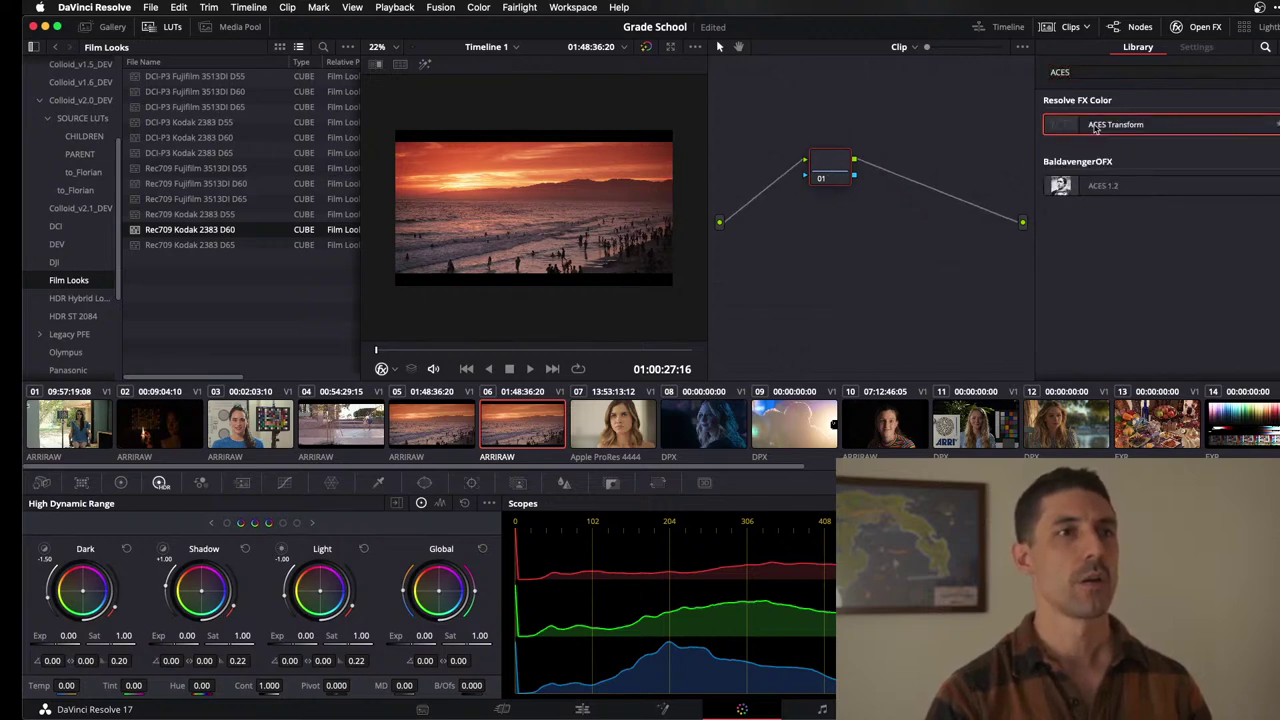
pyautogui.moveTo(1095, 127); pyautogui.dragTo(830, 176)
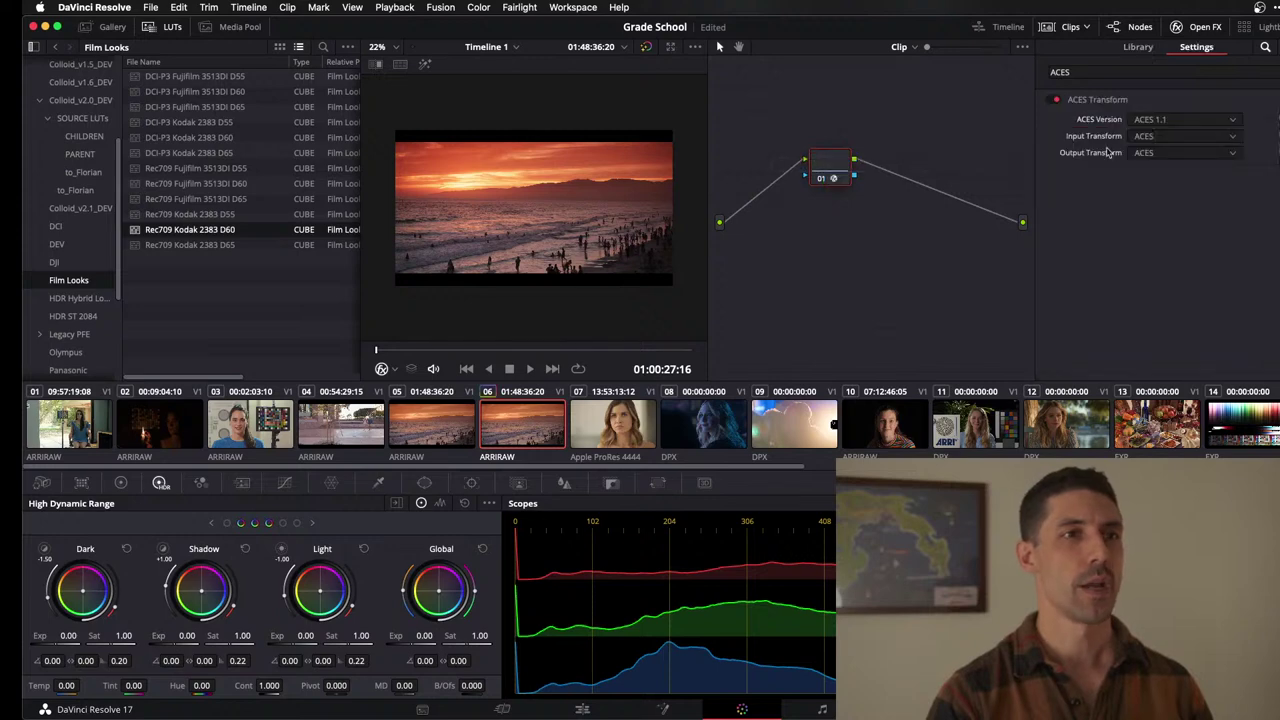
pyautogui.click(1157, 137)
pyautogui.click(1058, 136)
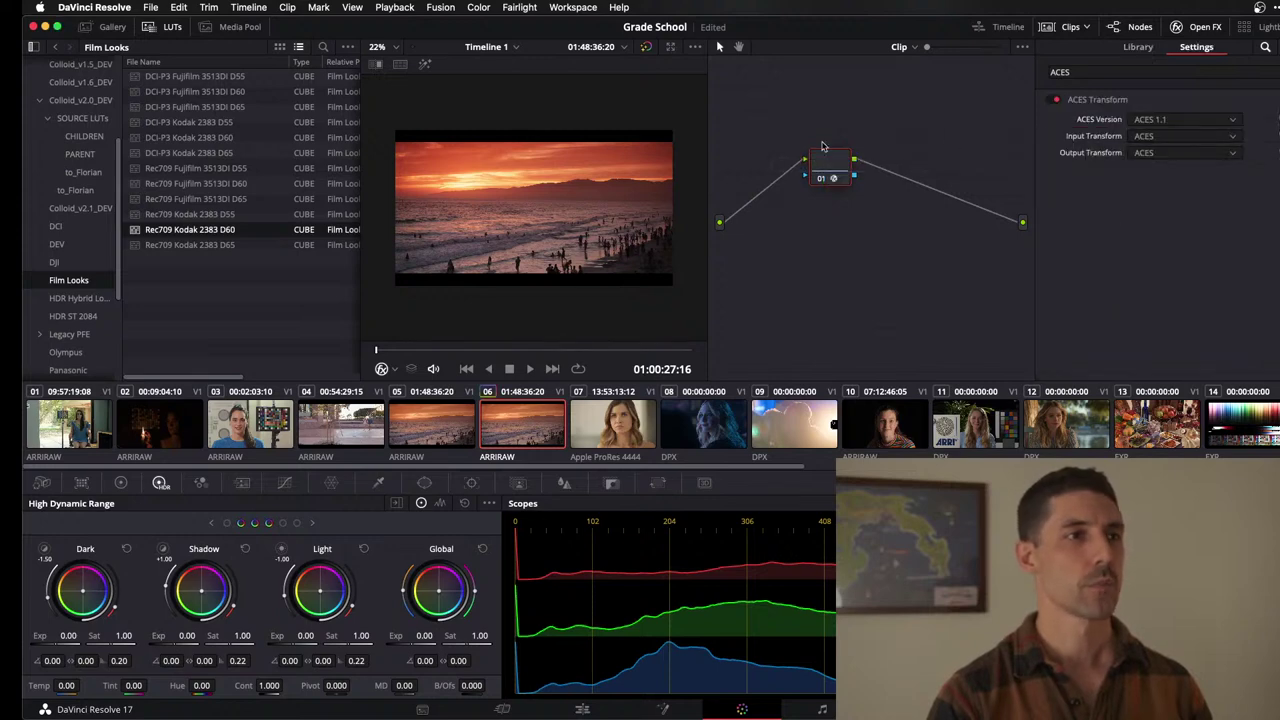
pyautogui.press('super+z')
pyautogui.press('super+z')
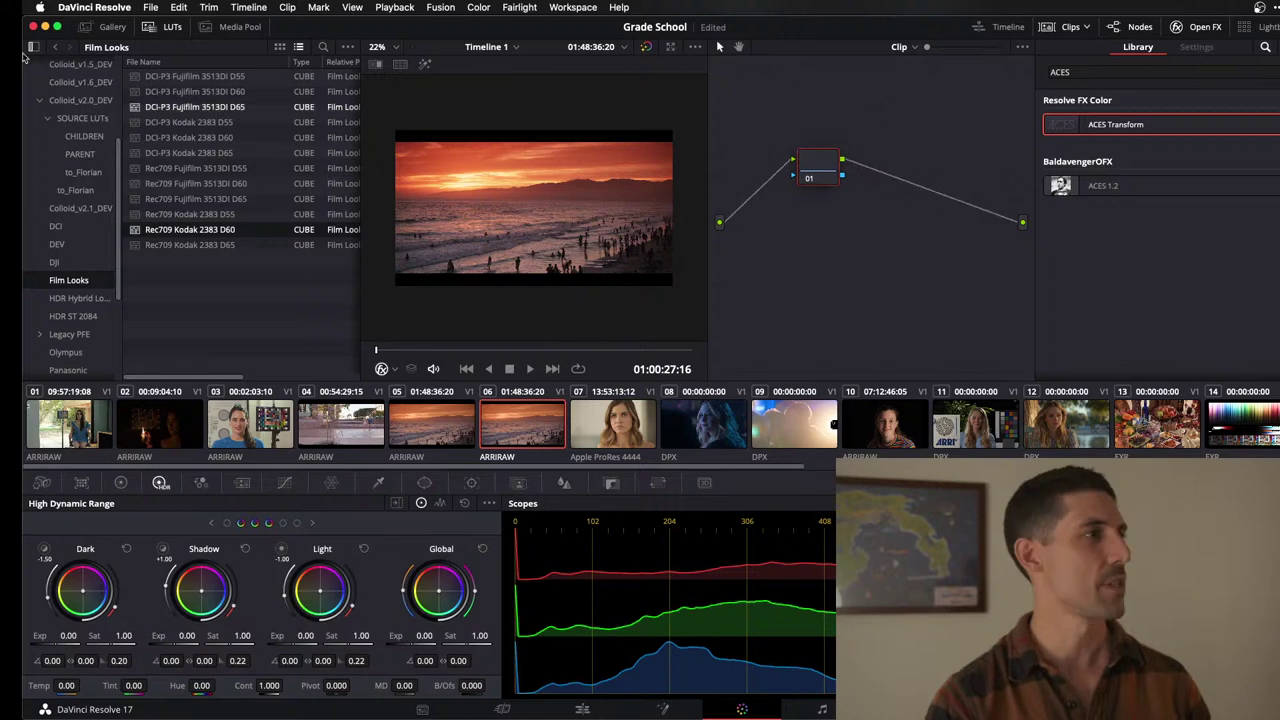
# Show the stills gallery, restore the clip's three-node film-look grade, and grab a still of it.
pyautogui.click(110, 27)
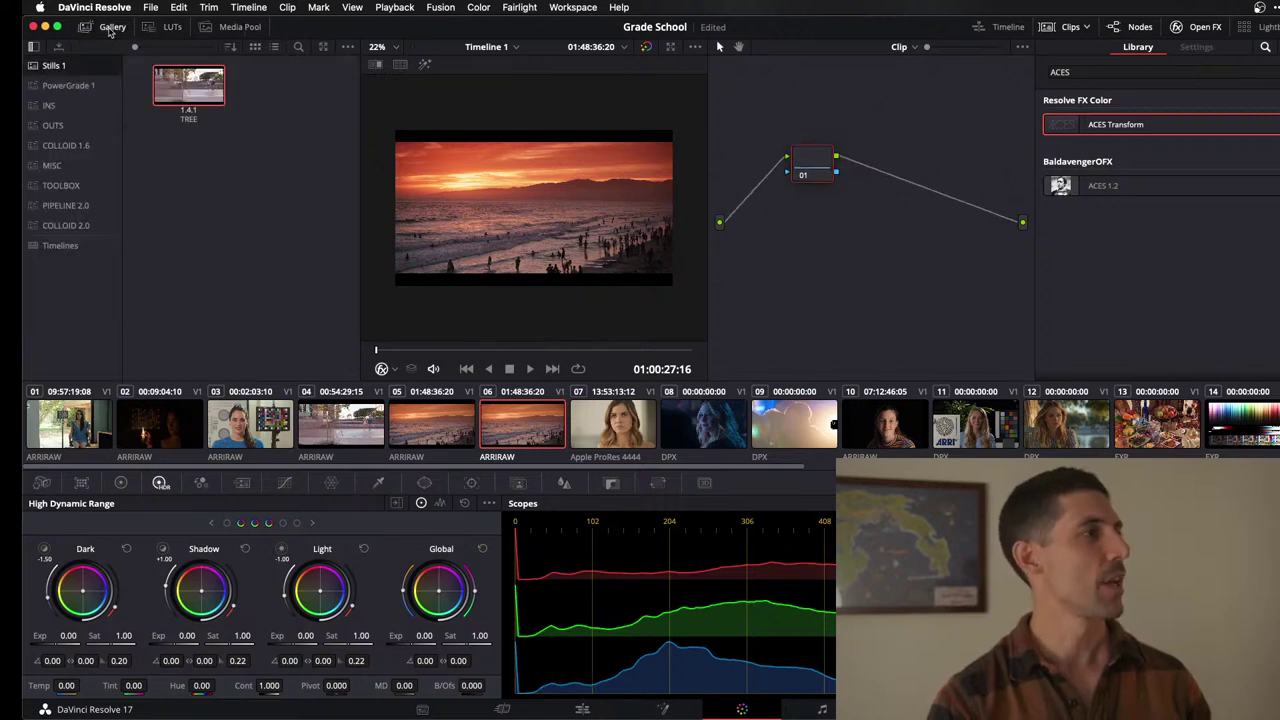
pyautogui.click(241, 178)
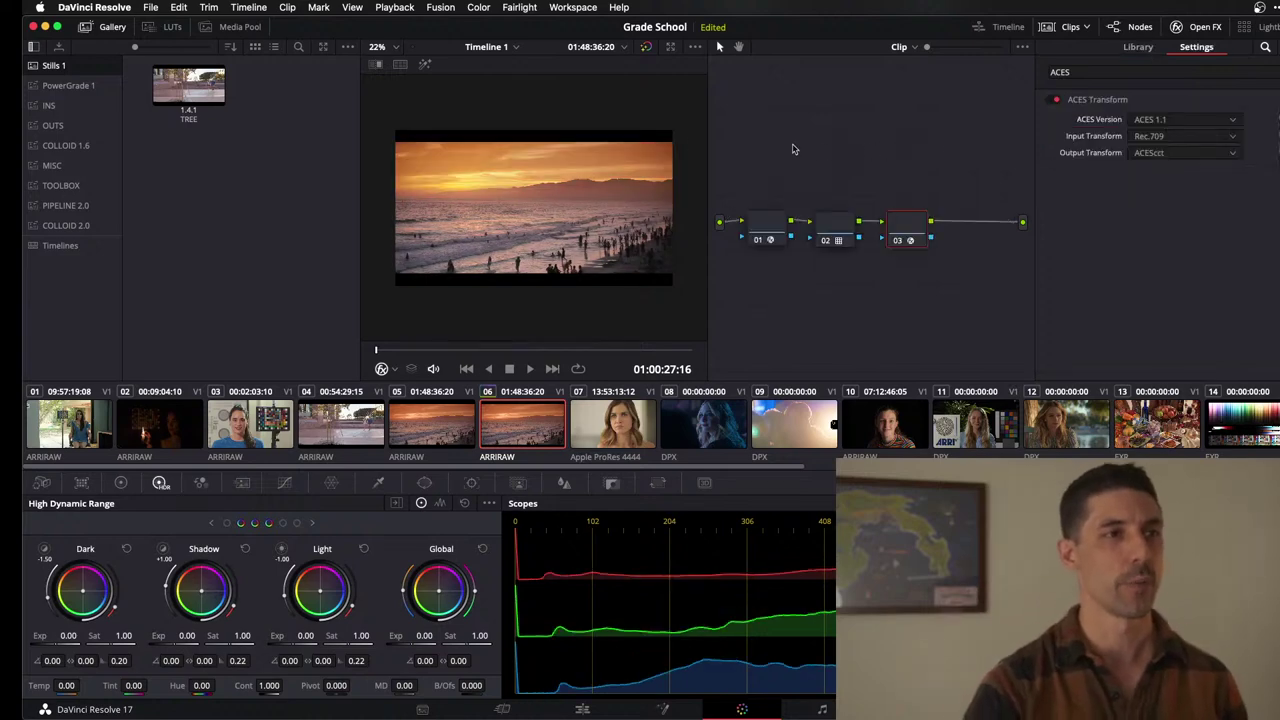
pyautogui.rightClick(560, 154)
pyautogui.click(580, 162)
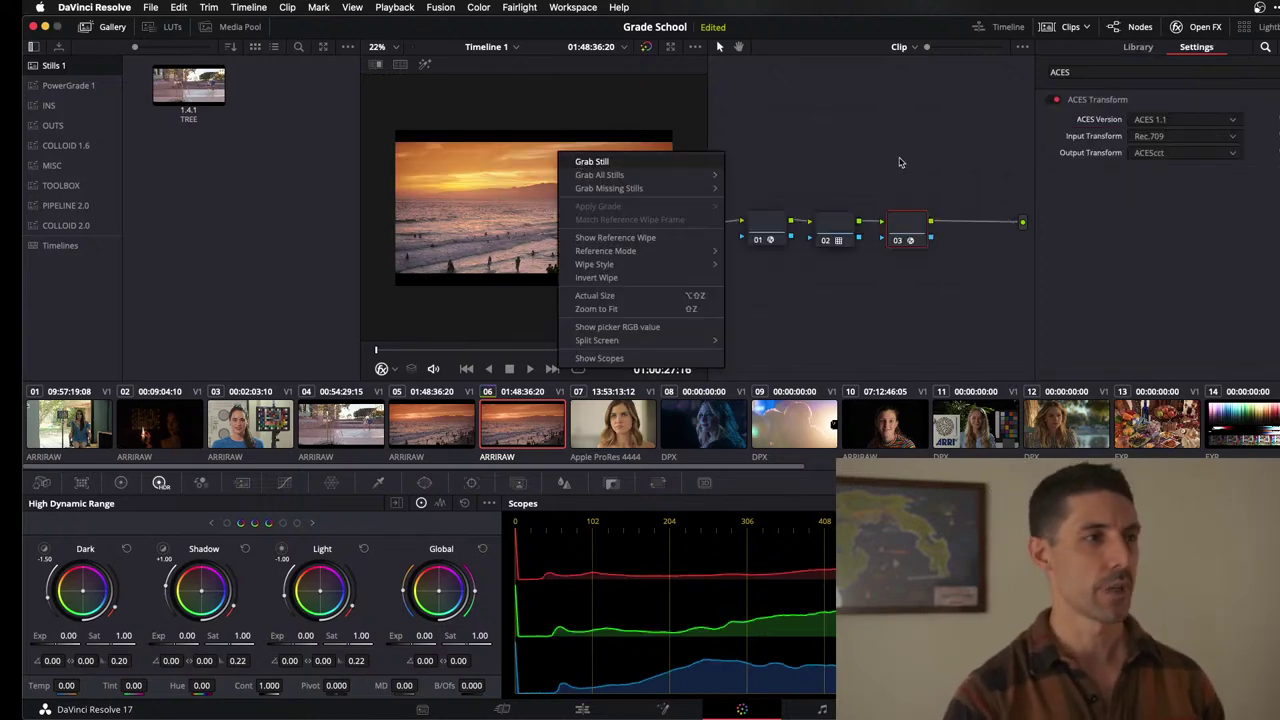
# Reset all grades and nodes on the clip, and apply an ACES Transform from Alexa to ACEScct on the empty node.
pyautogui.rightClick(757, 150)
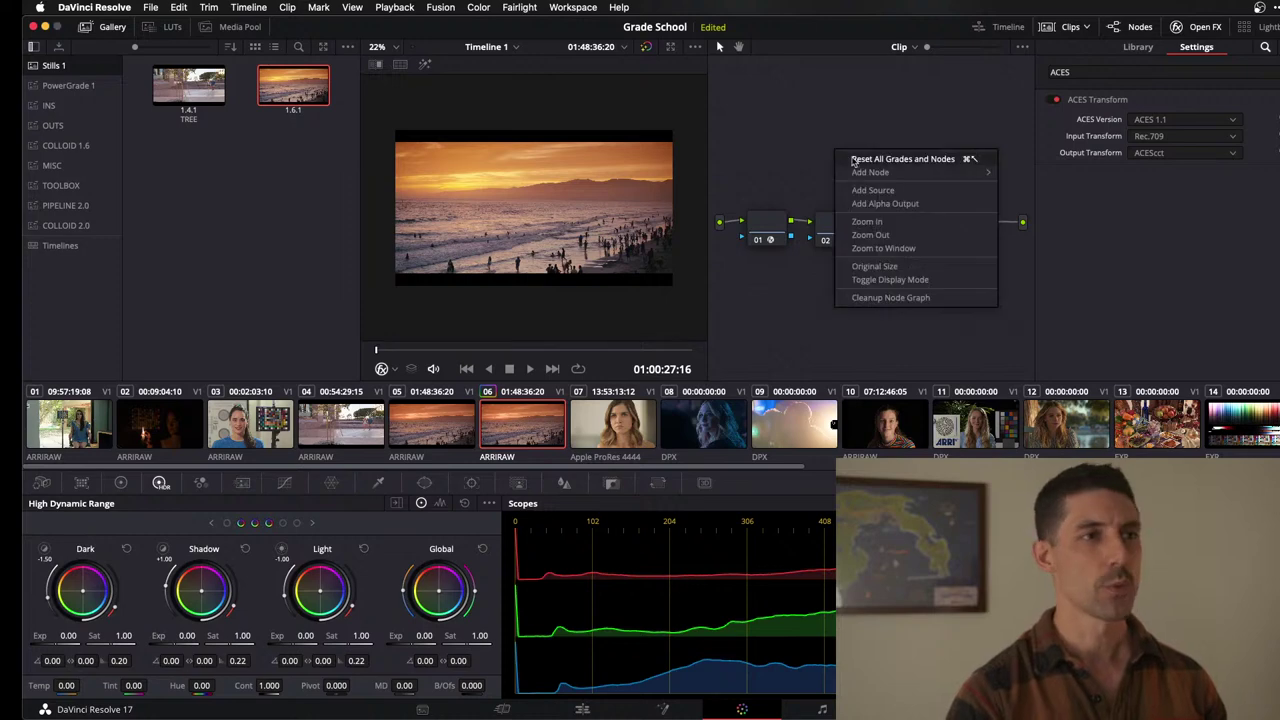
pyautogui.click(800, 157)
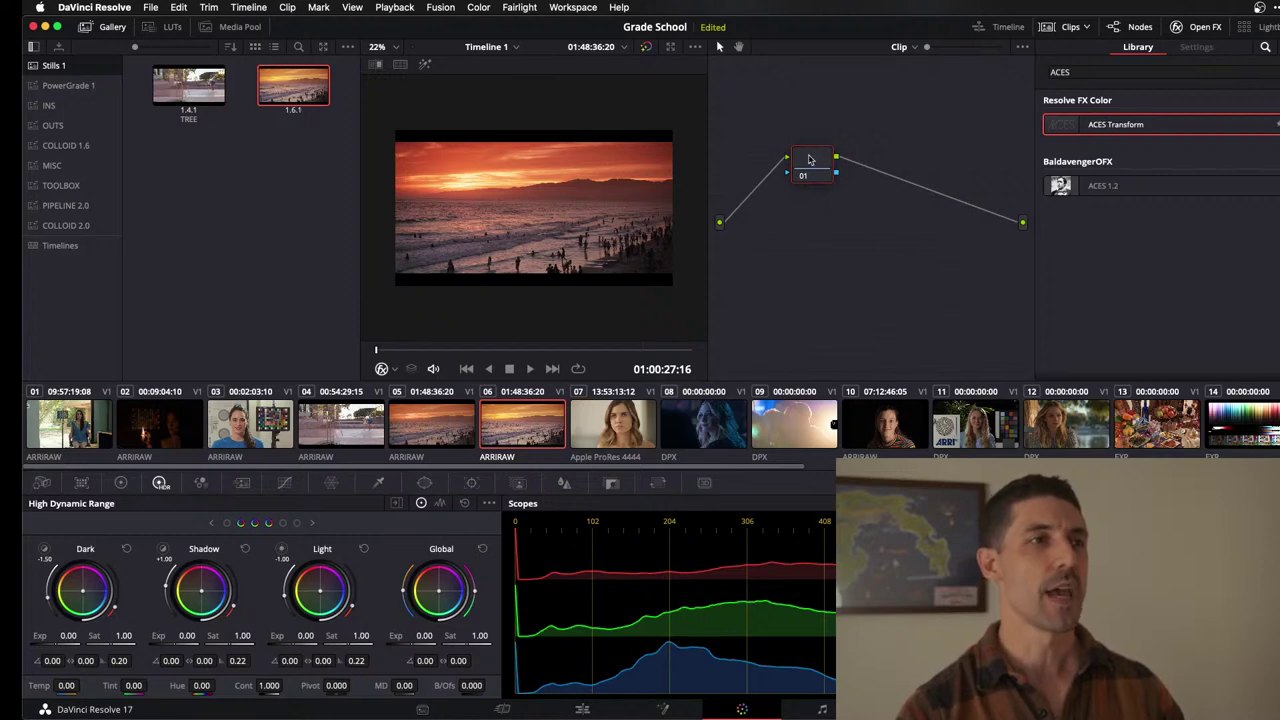
pyautogui.moveTo(1112, 125); pyautogui.dragTo(800, 161)
pyautogui.click(1175, 152)
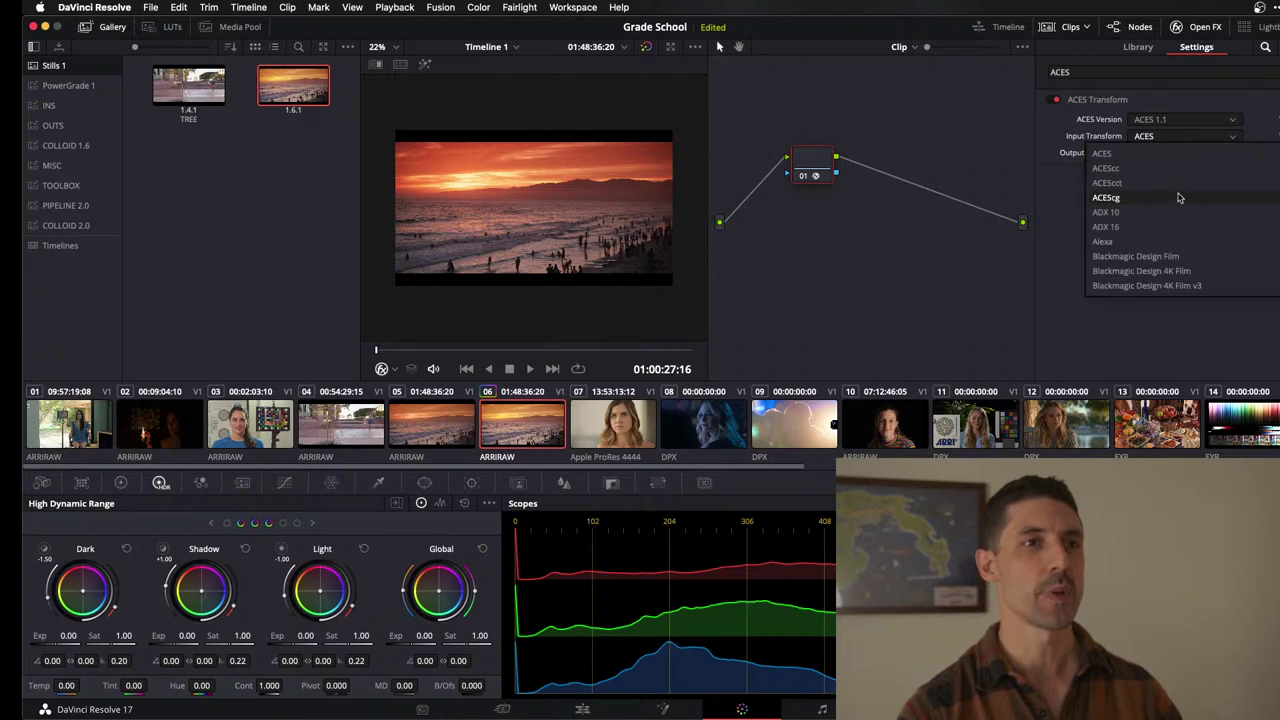
pyautogui.click(1163, 243)
pyautogui.click(1183, 169)
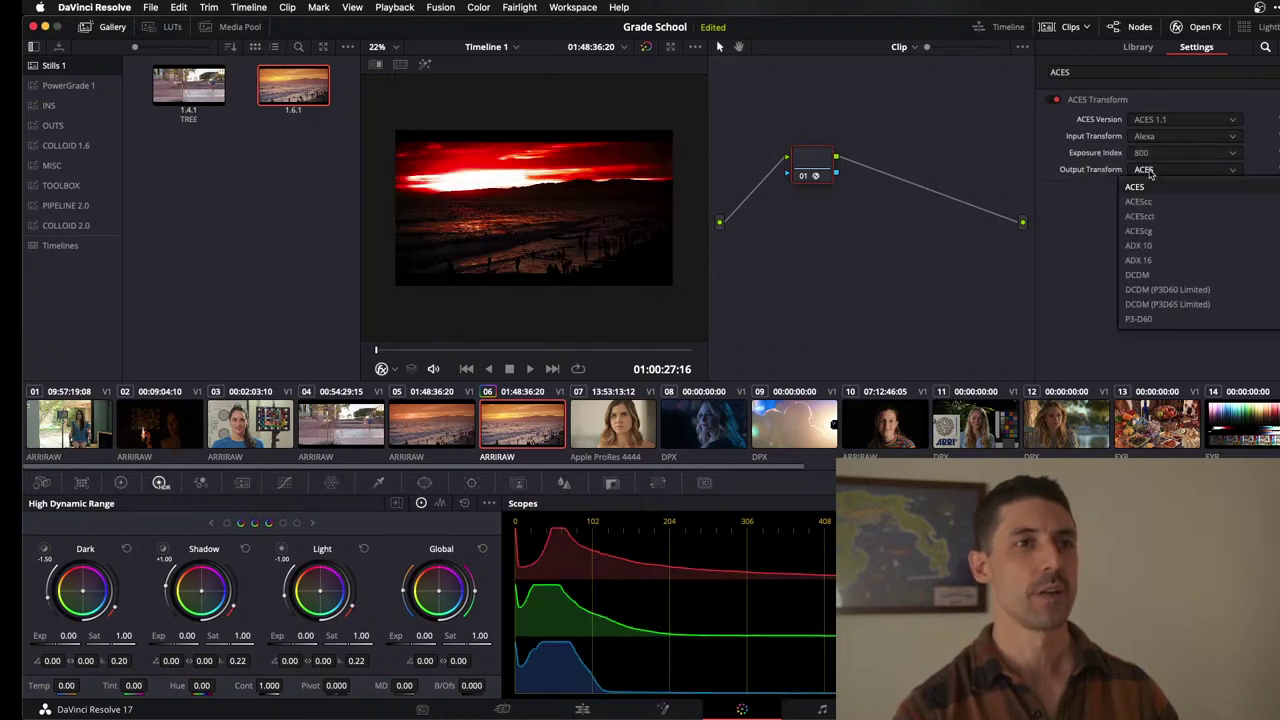
pyautogui.click(1188, 219)
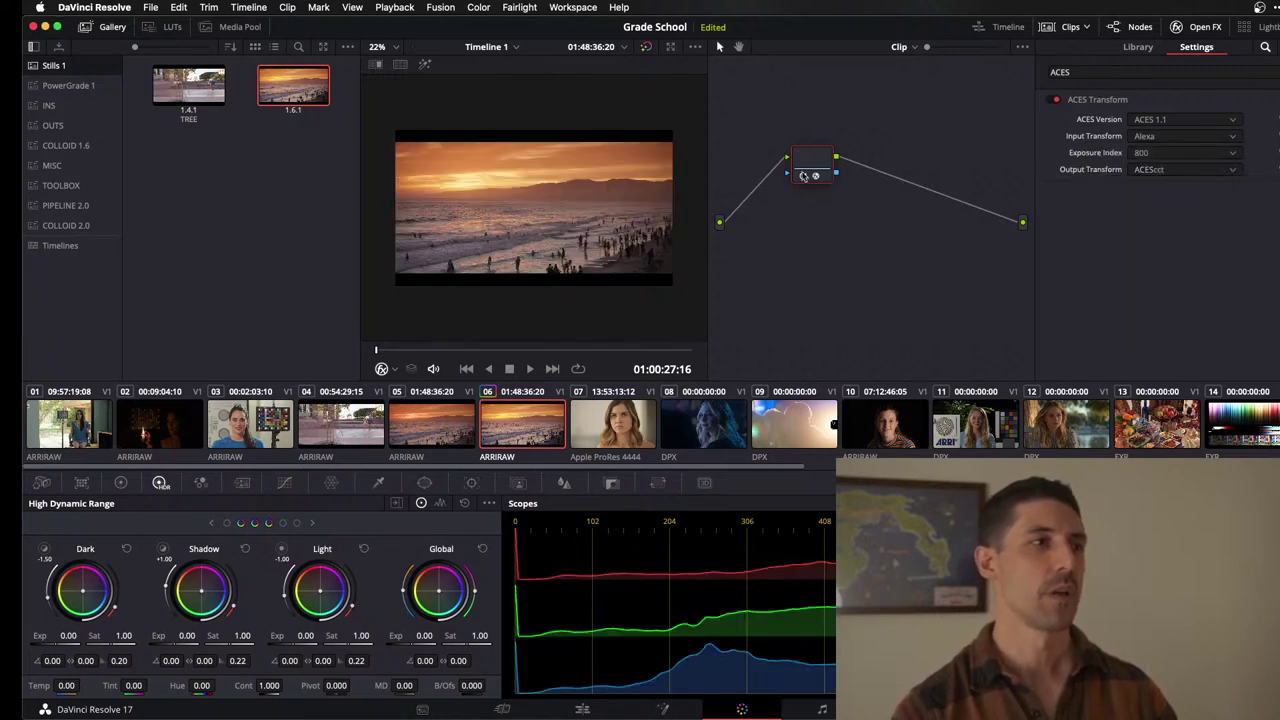
pyautogui.moveTo(808, 171); pyautogui.dragTo(802, 178)
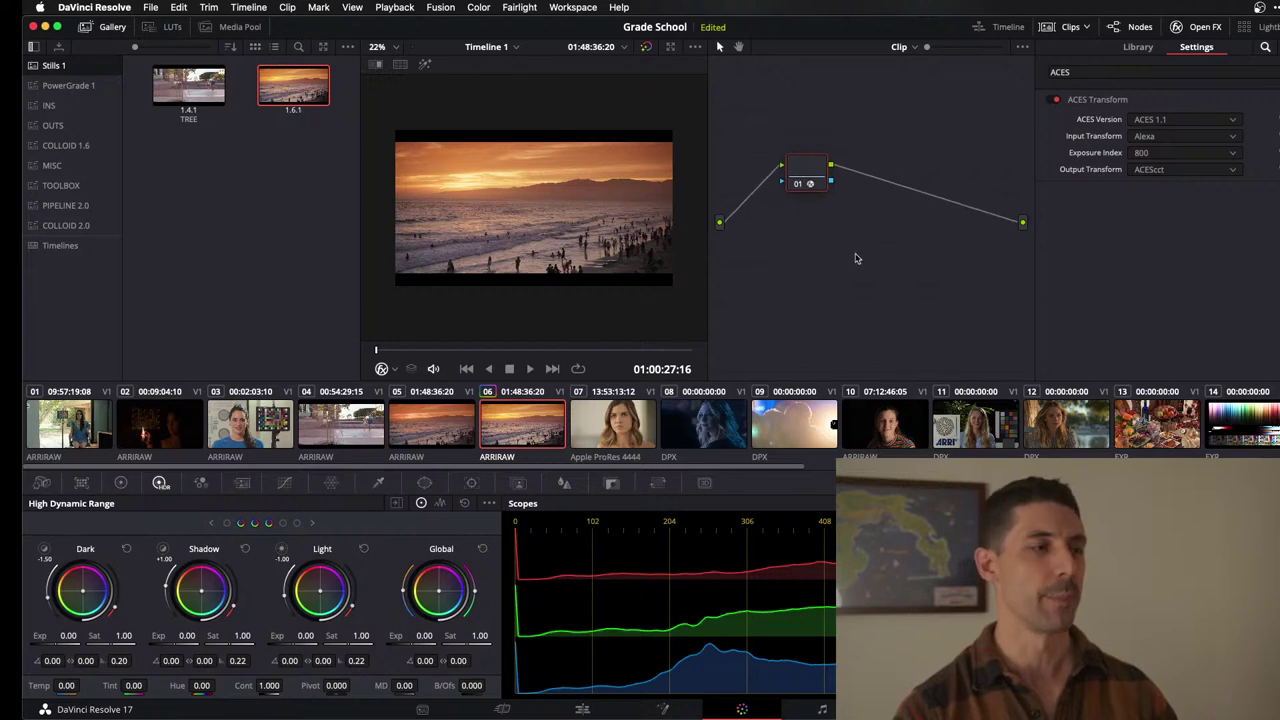
# Add a serial node after the ACES Transform node, and show the High Dynamic Range wheels with their zones expanded.
pyautogui.hotkey('alt', 's')
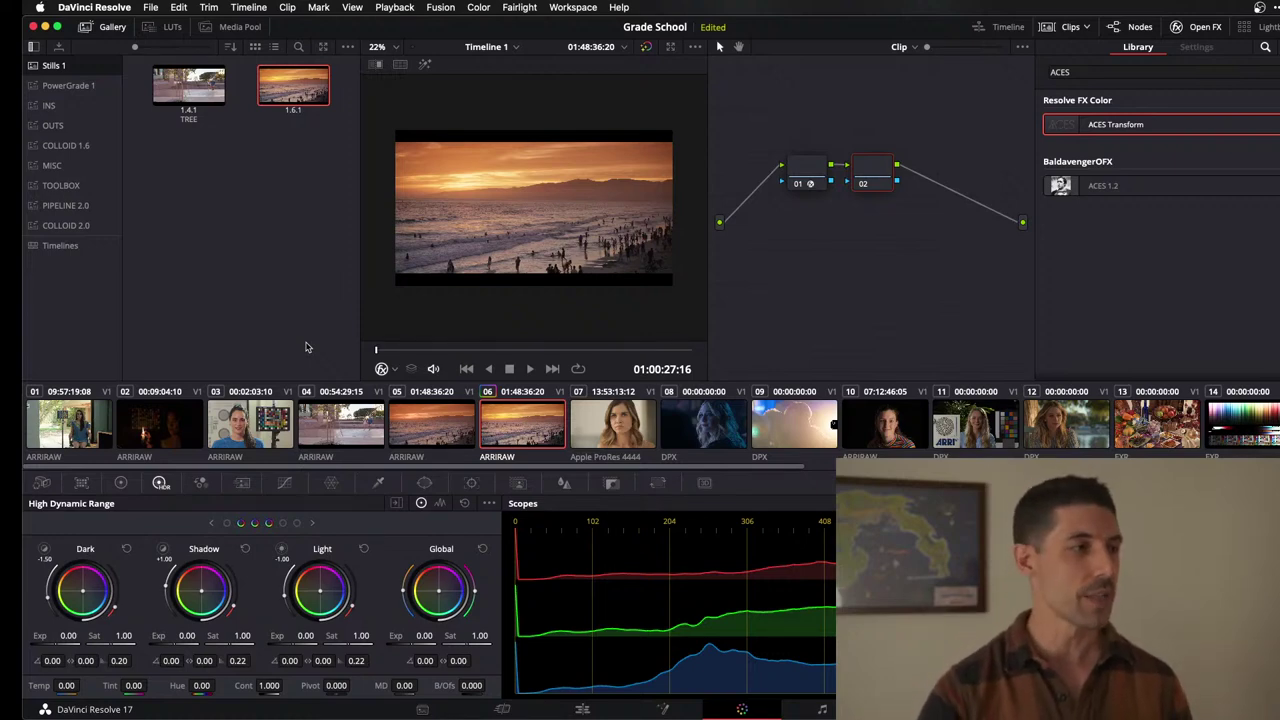
pyautogui.click(398, 503)
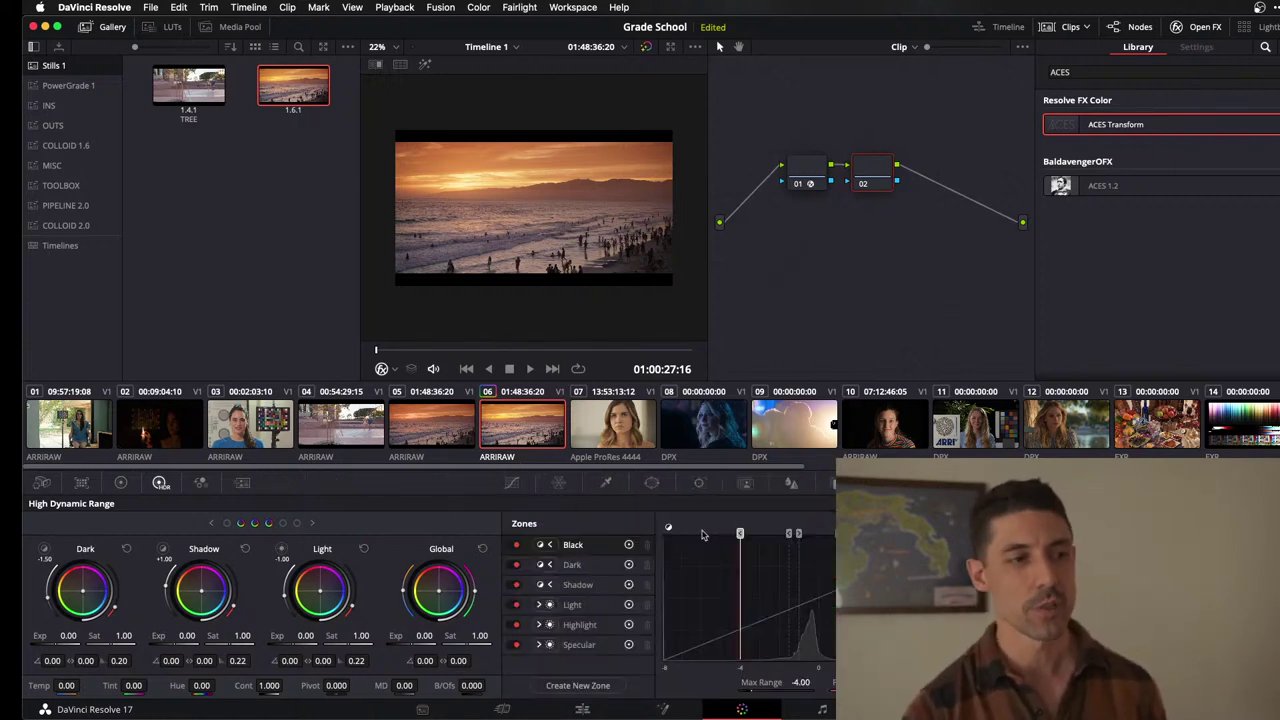
pyautogui.click(124, 483)
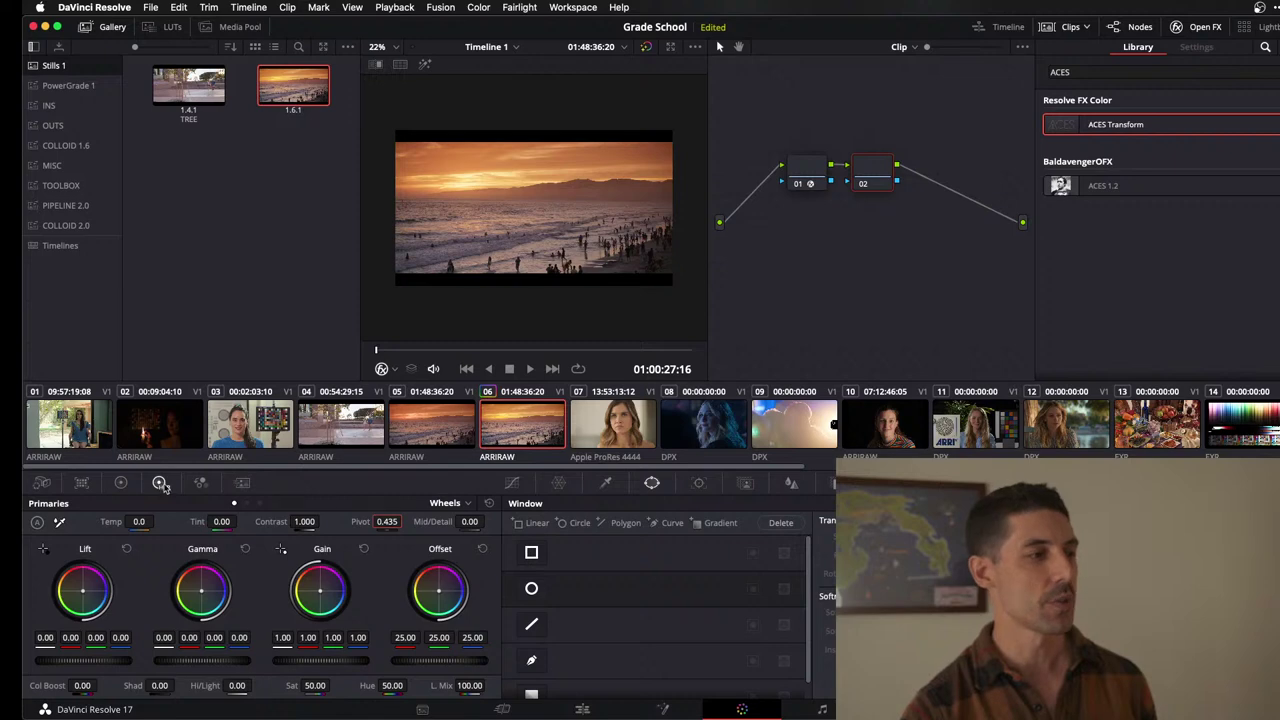
pyautogui.click(160, 483)
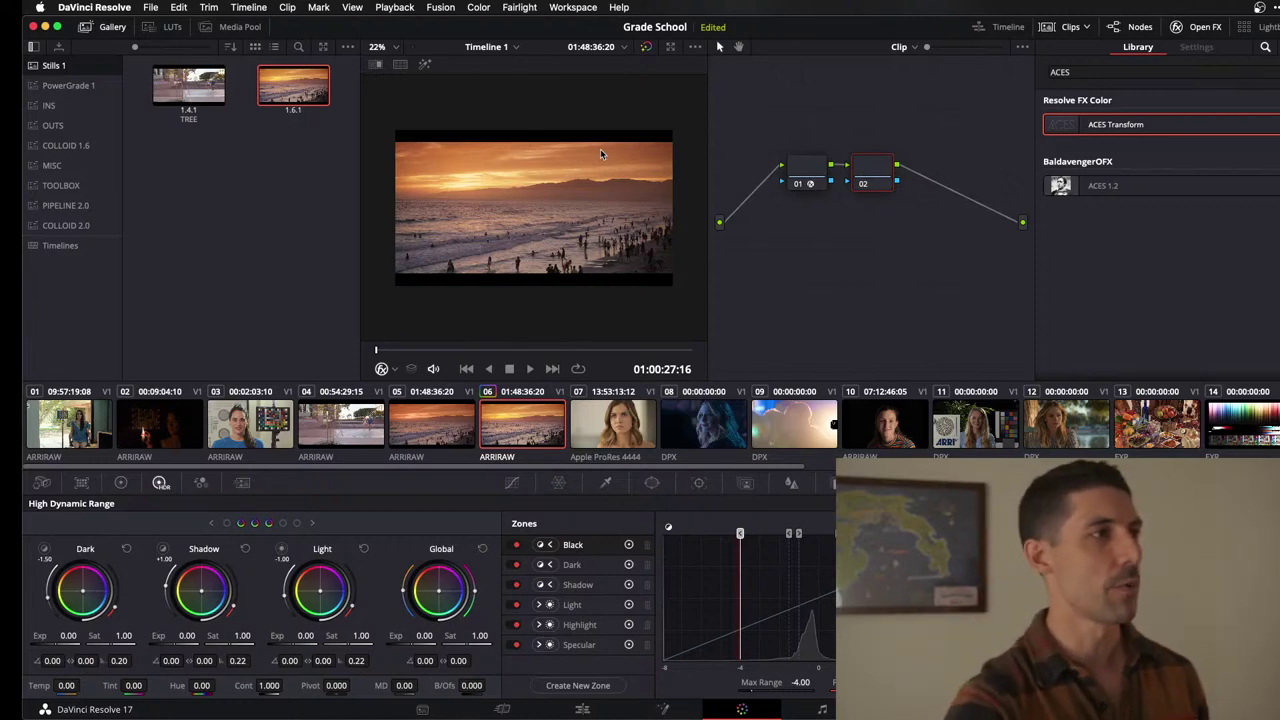
# Apply the grabbed beach still's grade to the clip, and disable the film LUT node and the Rec.709-to-ACEScct node.
pyautogui.middleClick(318, 85)
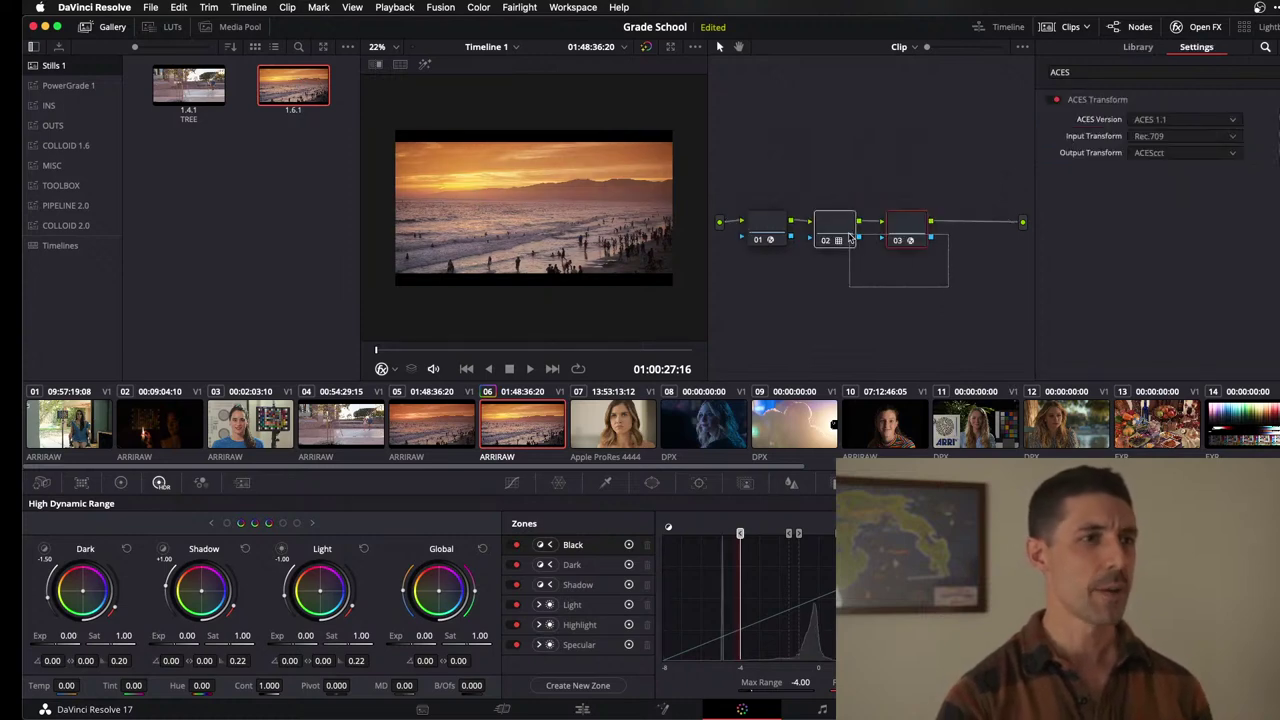
pyautogui.click(788, 229)
pyautogui.click(826, 227)
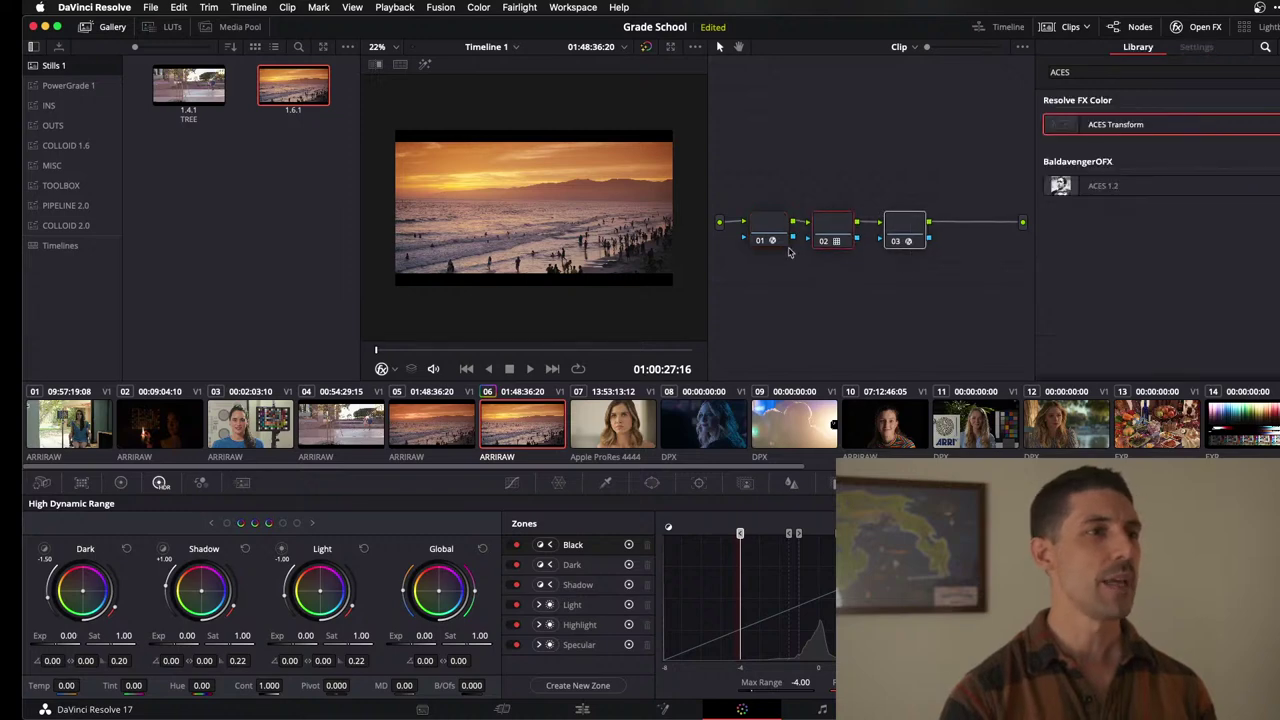
pyautogui.press('super+d')
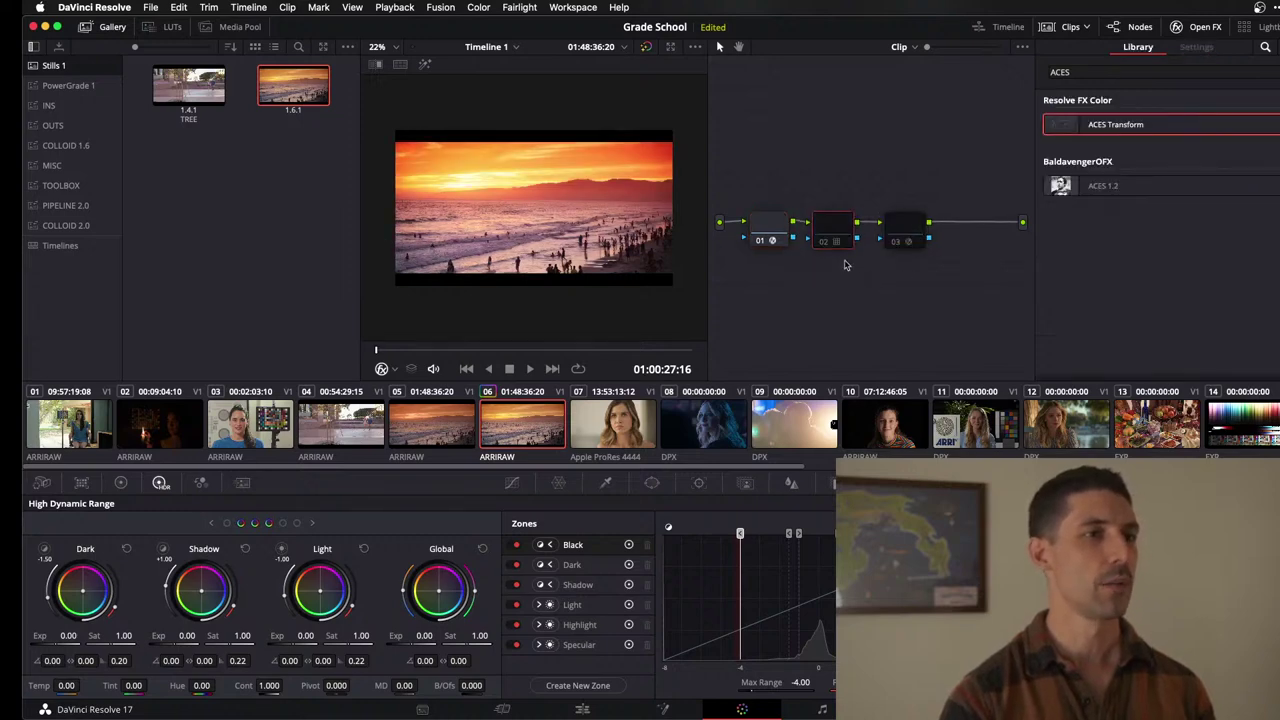
# Check the first node's Color Space Transform settings, and move nodes 02 and 03 higher in the clip graph.
pyautogui.click(772, 232)
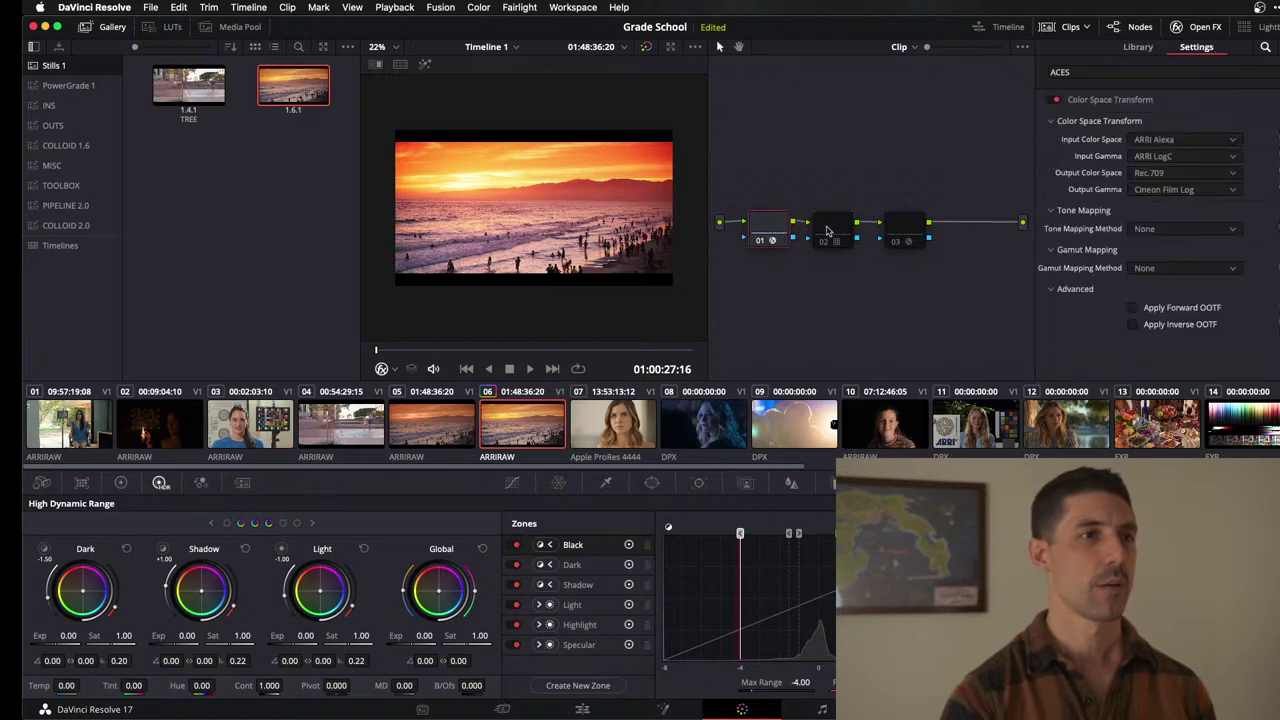
pyautogui.moveTo(827, 234); pyautogui.dragTo(851, 175)
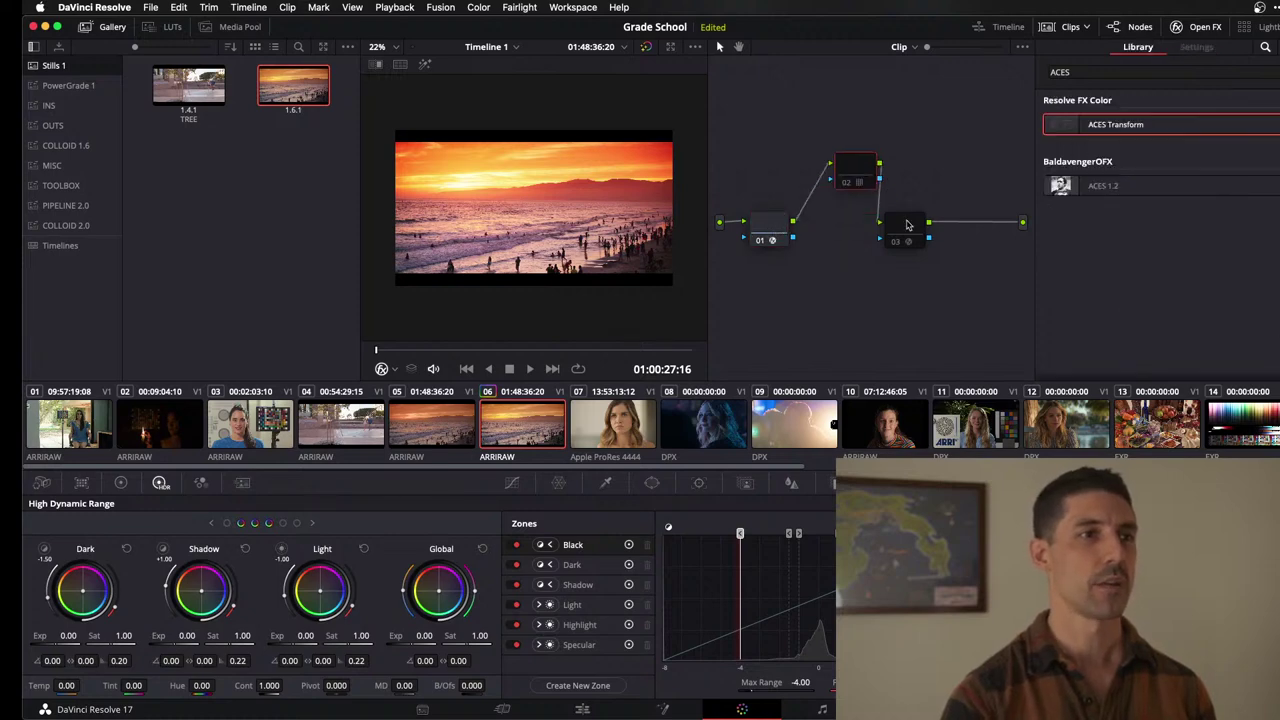
pyautogui.moveTo(909, 222); pyautogui.dragTo(927, 172)
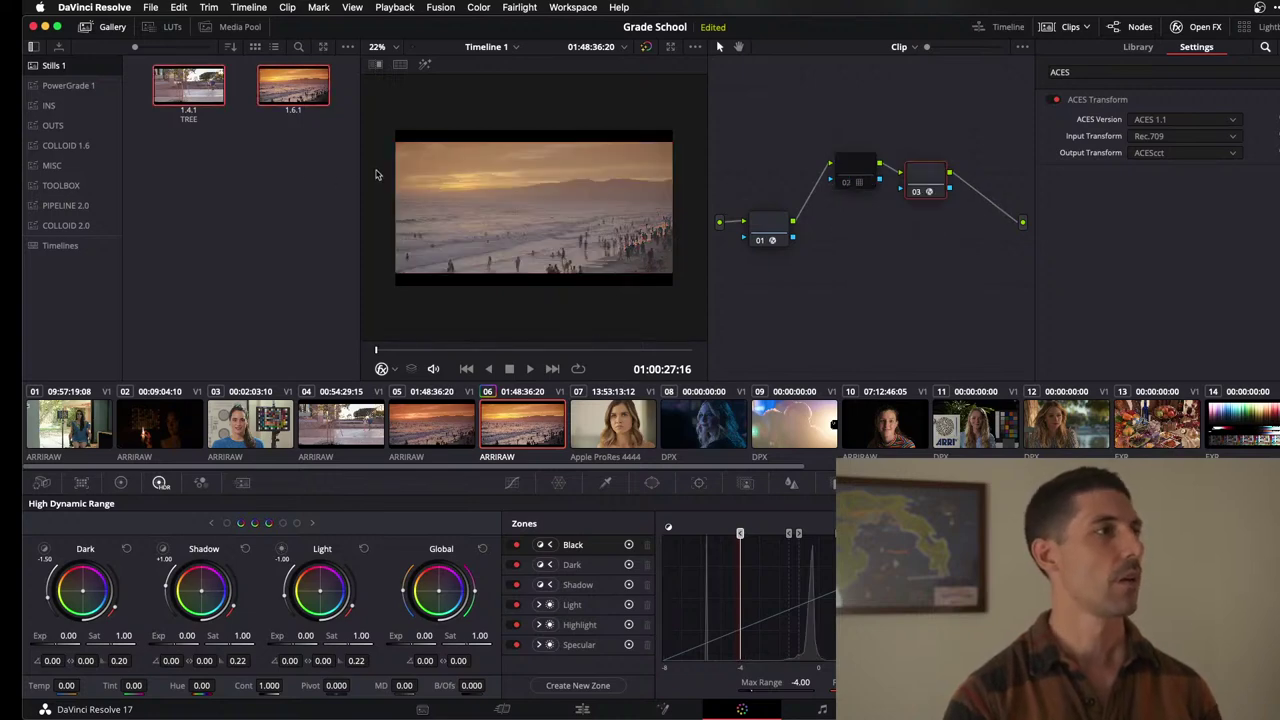
# Delete both stills from the gallery and re-enable the film LUT node.
pyautogui.press('super+z')
pyautogui.press('super+z')
pyautogui.press('super+z')
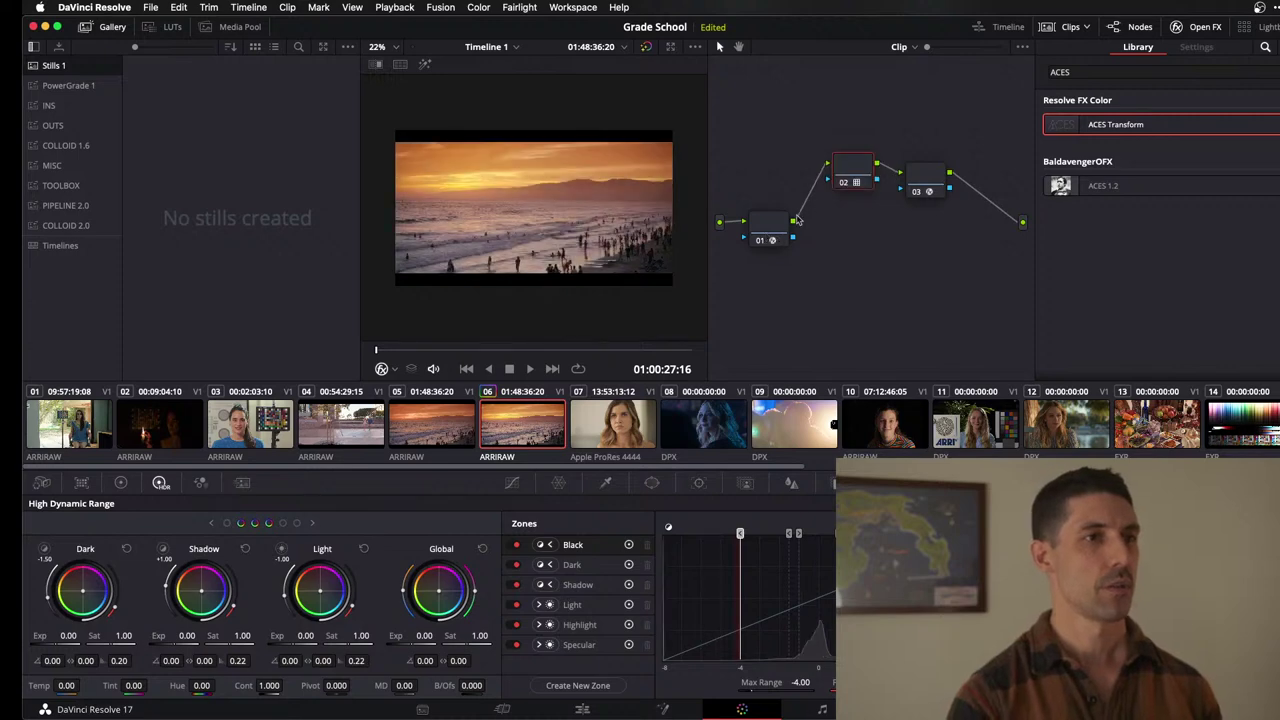
# Select the Rec.709-to-ACEScct node and grab a fresh still of the complete film-look grade.
pyautogui.click(911, 175)
pyautogui.rightClick(459, 181)
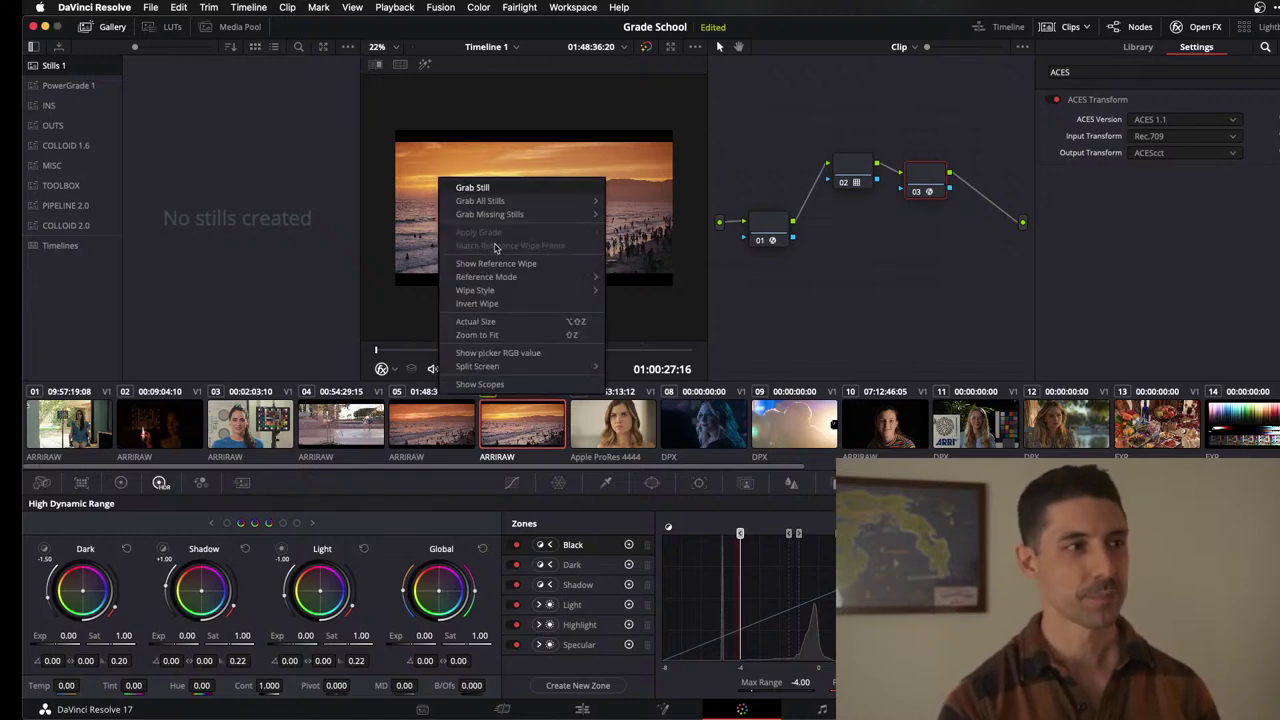
pyautogui.click(472, 188)
# Delete the film LUT and Color Space Transform nodes, and set the remaining ACES Transform's input transform to Alexa.
pyautogui.rightClick(855, 108)
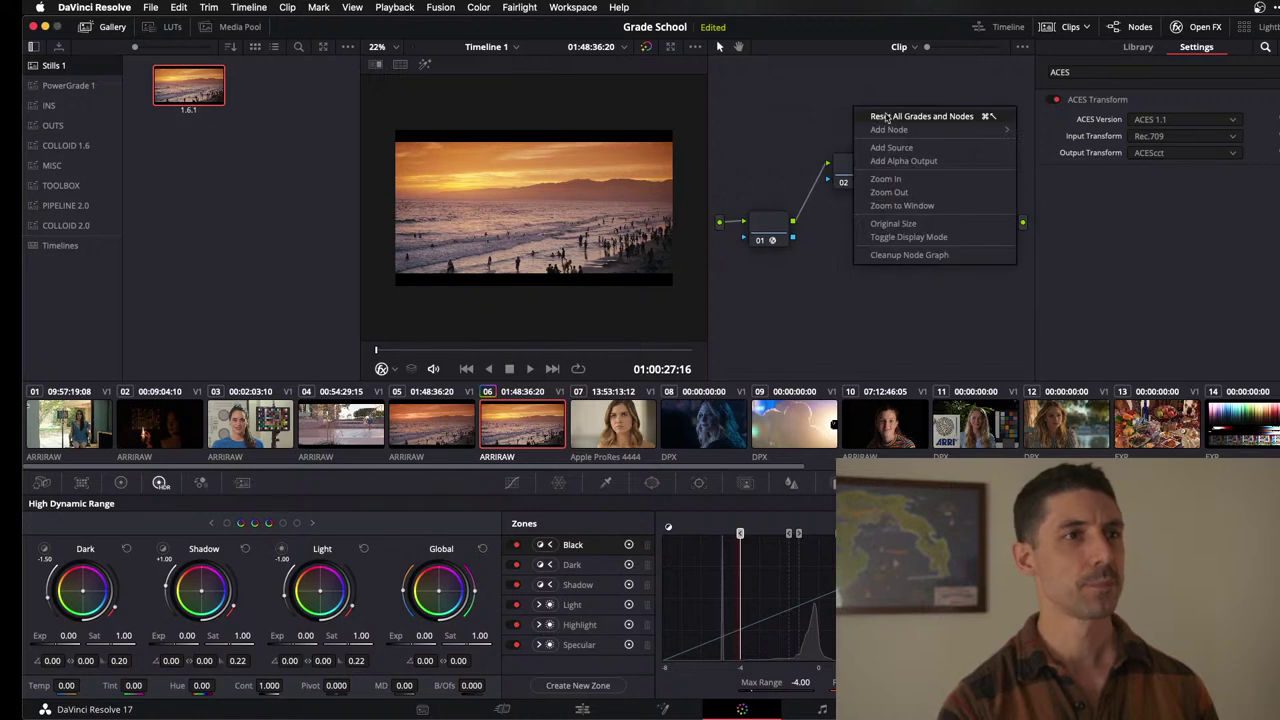
pyautogui.press('Escape')
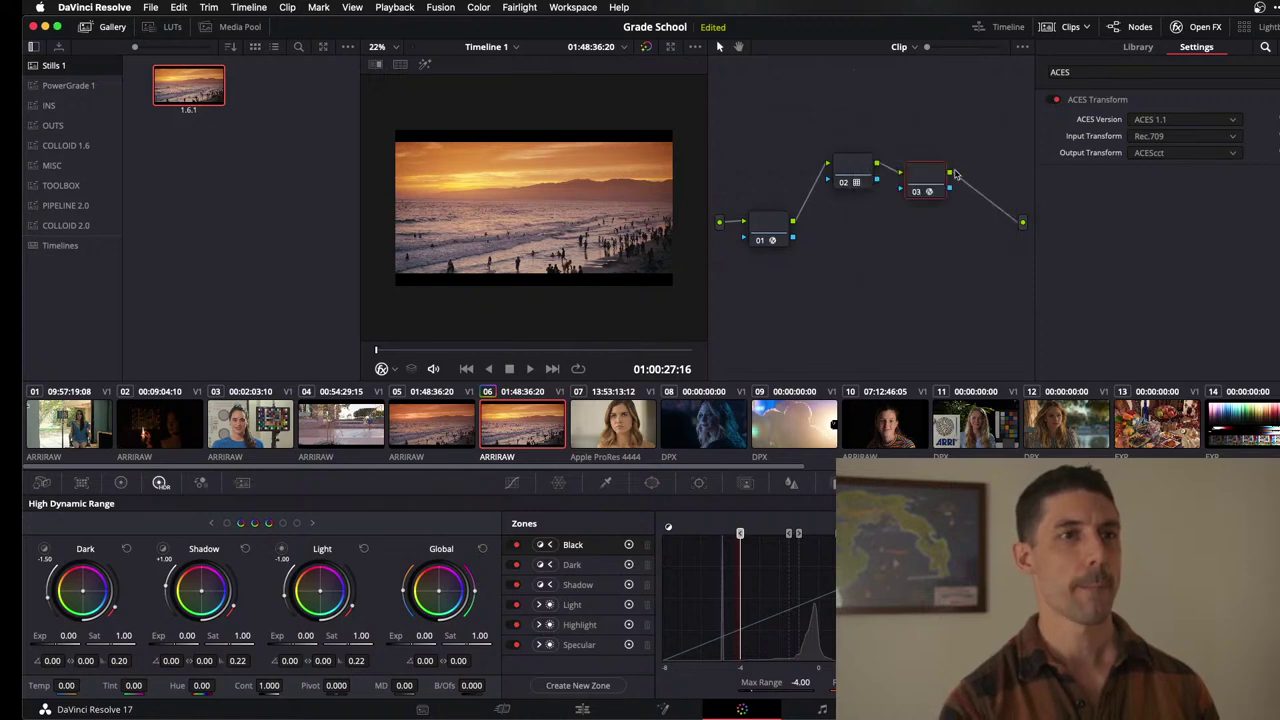
pyautogui.moveTo(848, 128); pyautogui.dragTo(802, 228)
pyautogui.press('Delete')
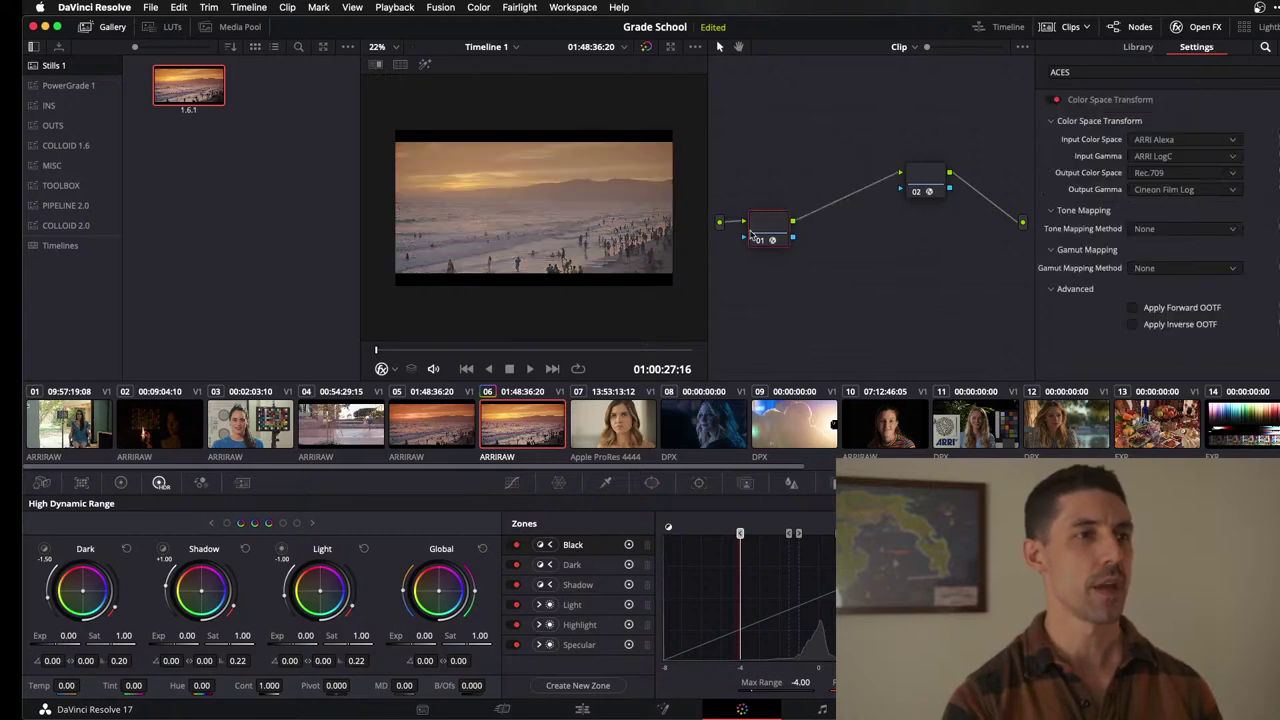
pyautogui.press('Delete')
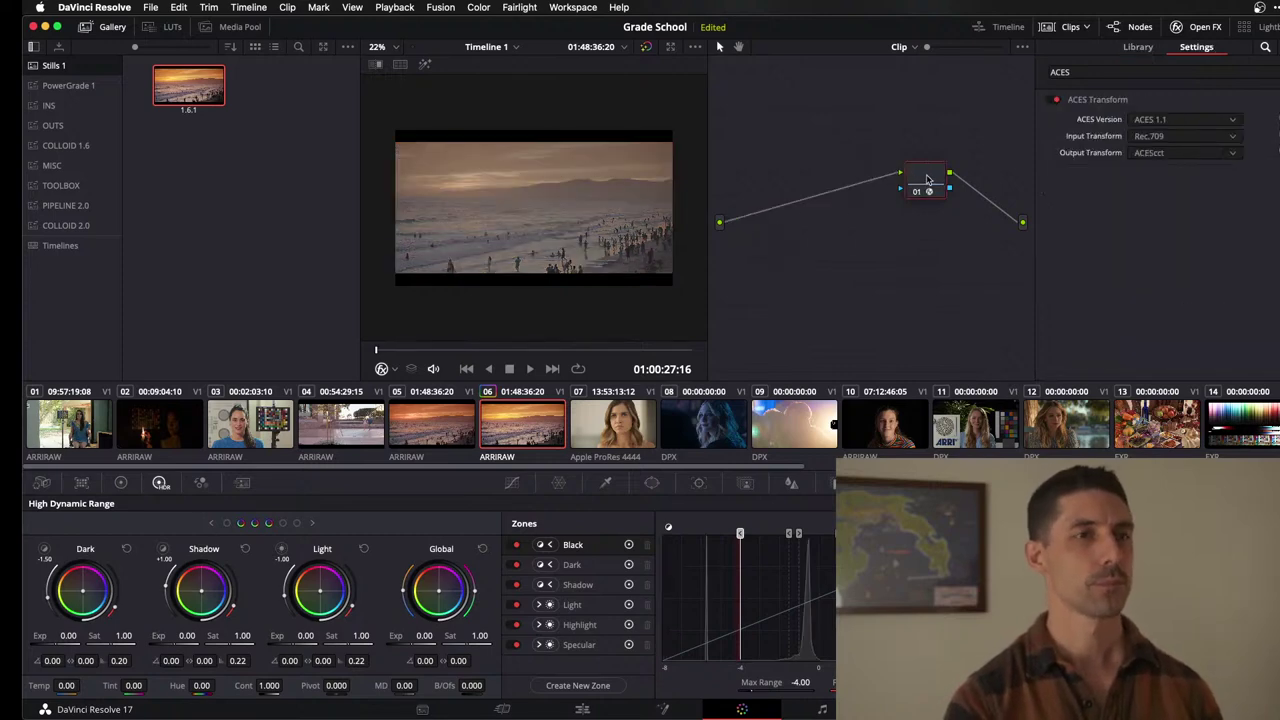
pyautogui.click(1183, 152)
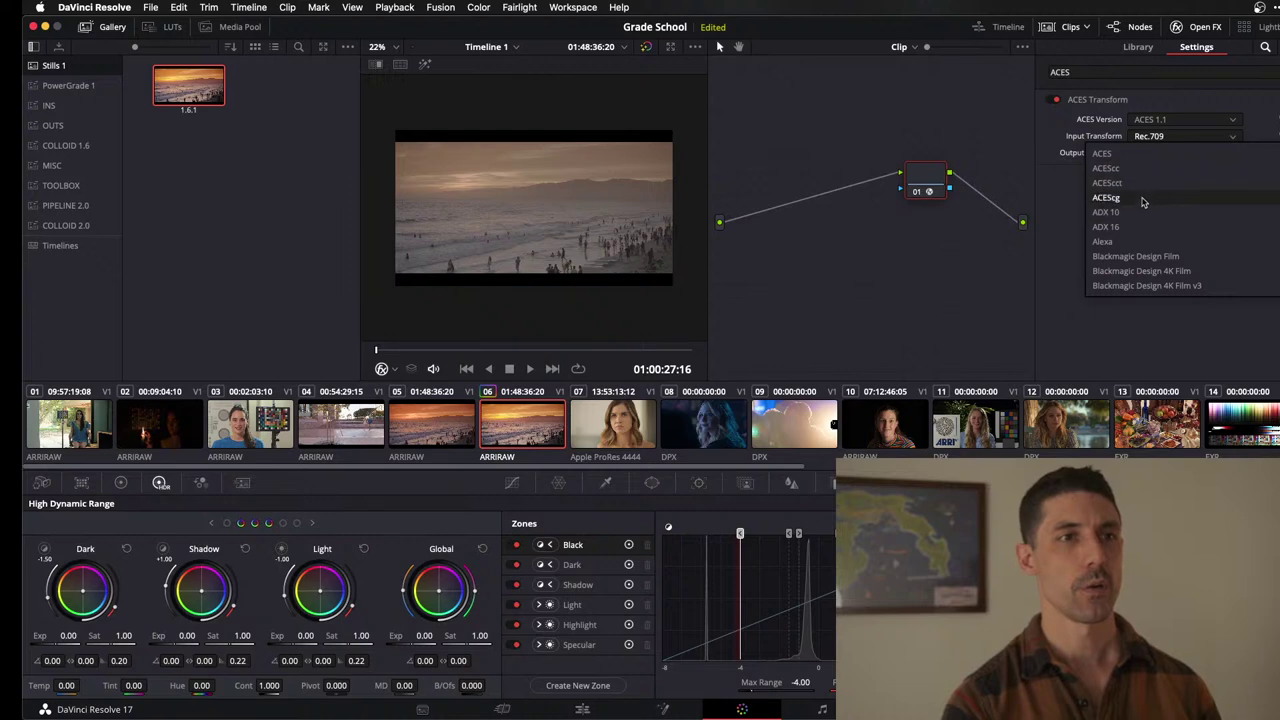
pyautogui.click(1125, 245)
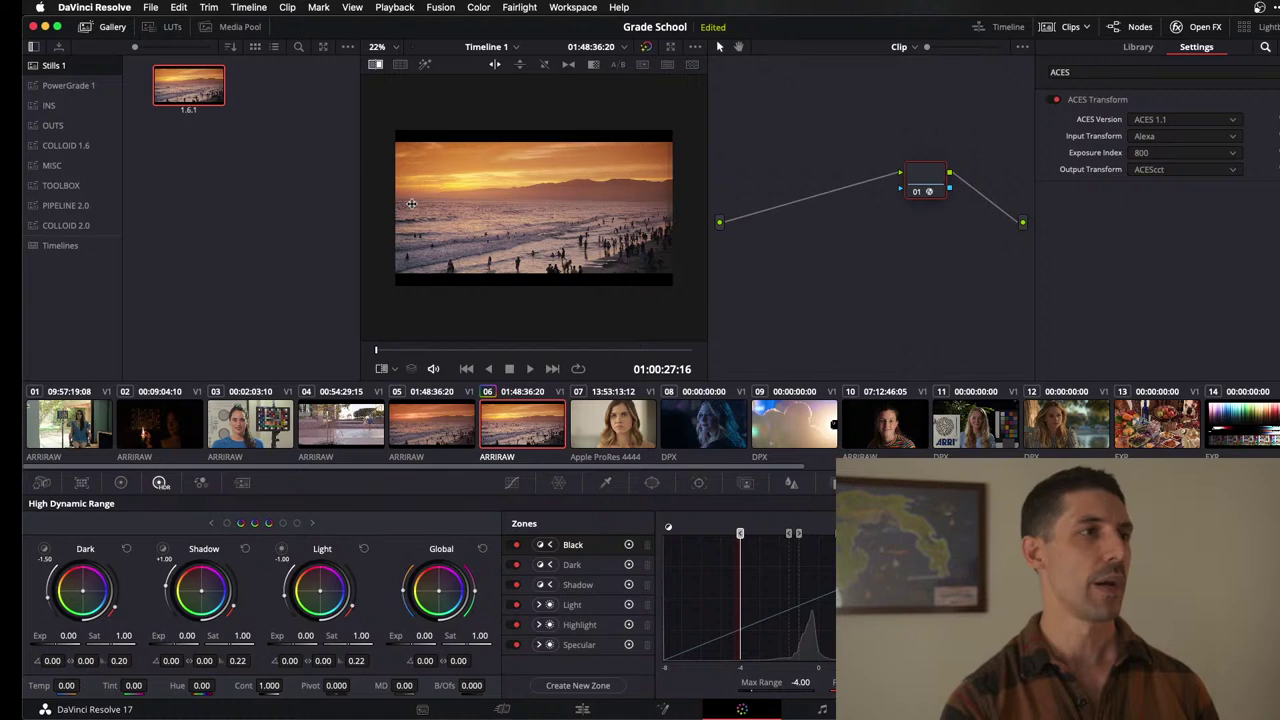
# Compare the Alexa-to-ACEScct version of the beach shot with the film-look still in full-screen view.
pyautogui.press('super+f')
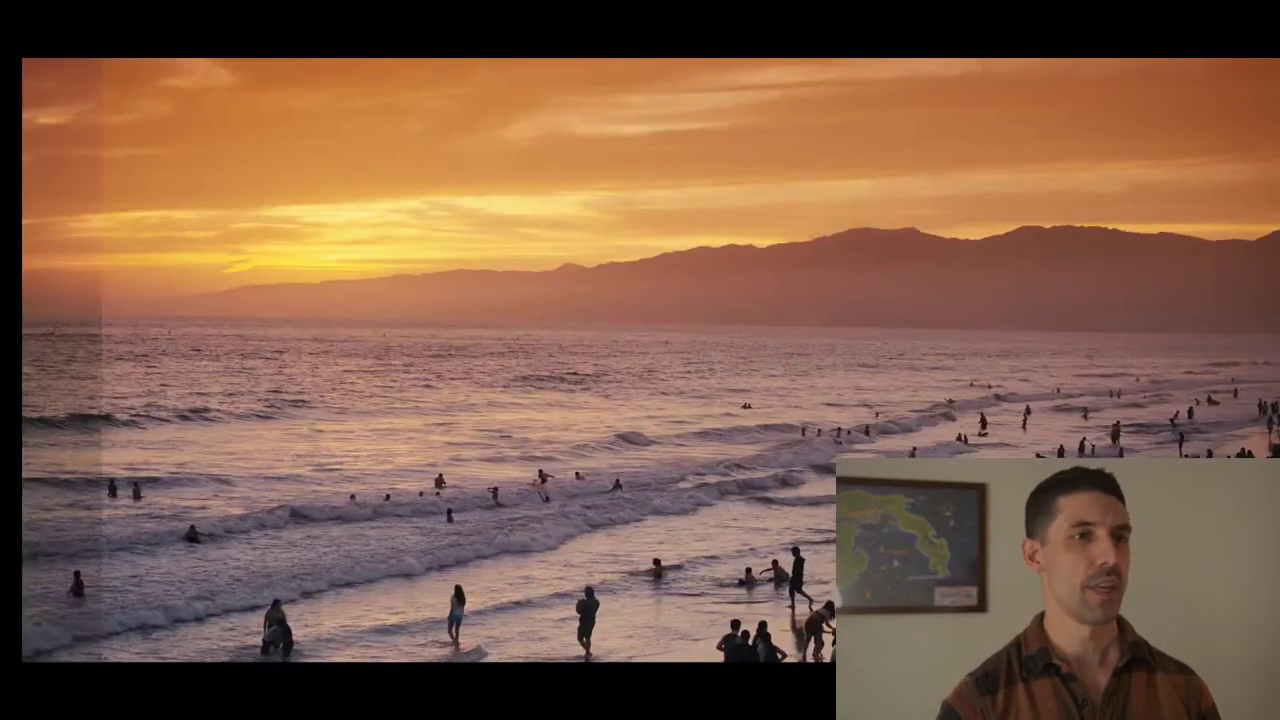
pyautogui.hotkey('ctrl', 'd')
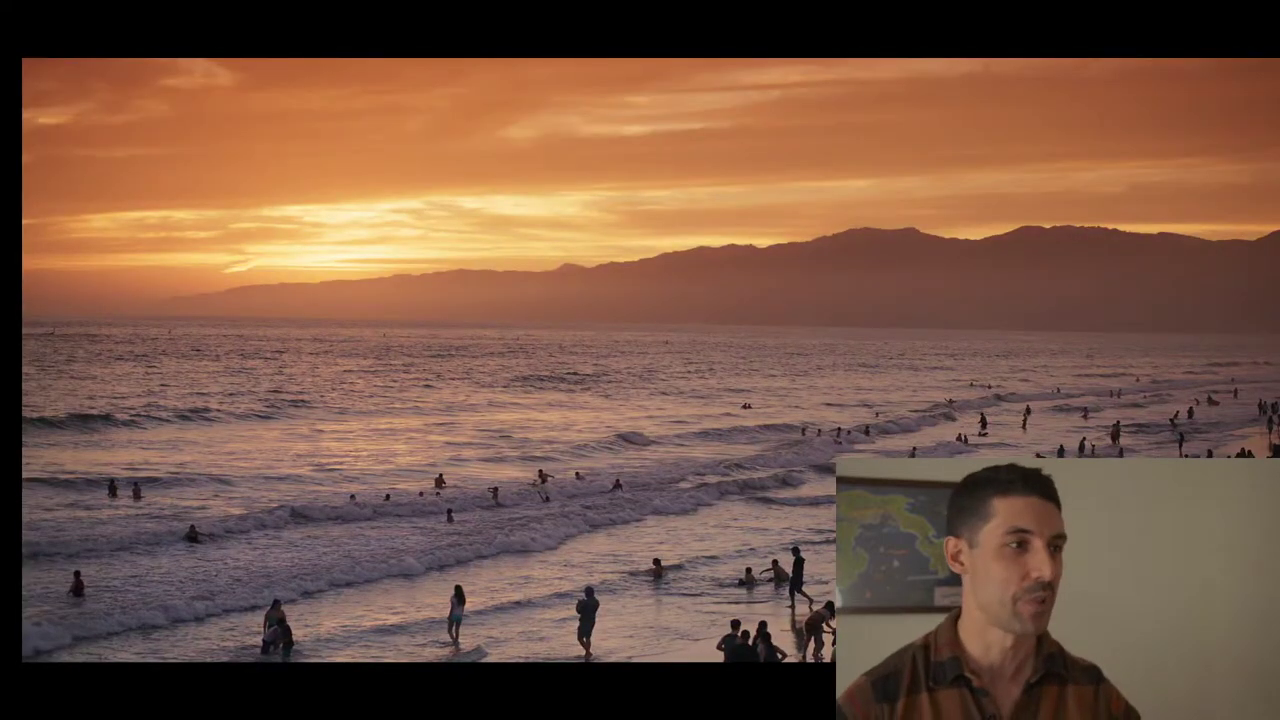
pyautogui.hotkey('ctrl', 'd')
pyautogui.hotkey('ctrl', 'd')
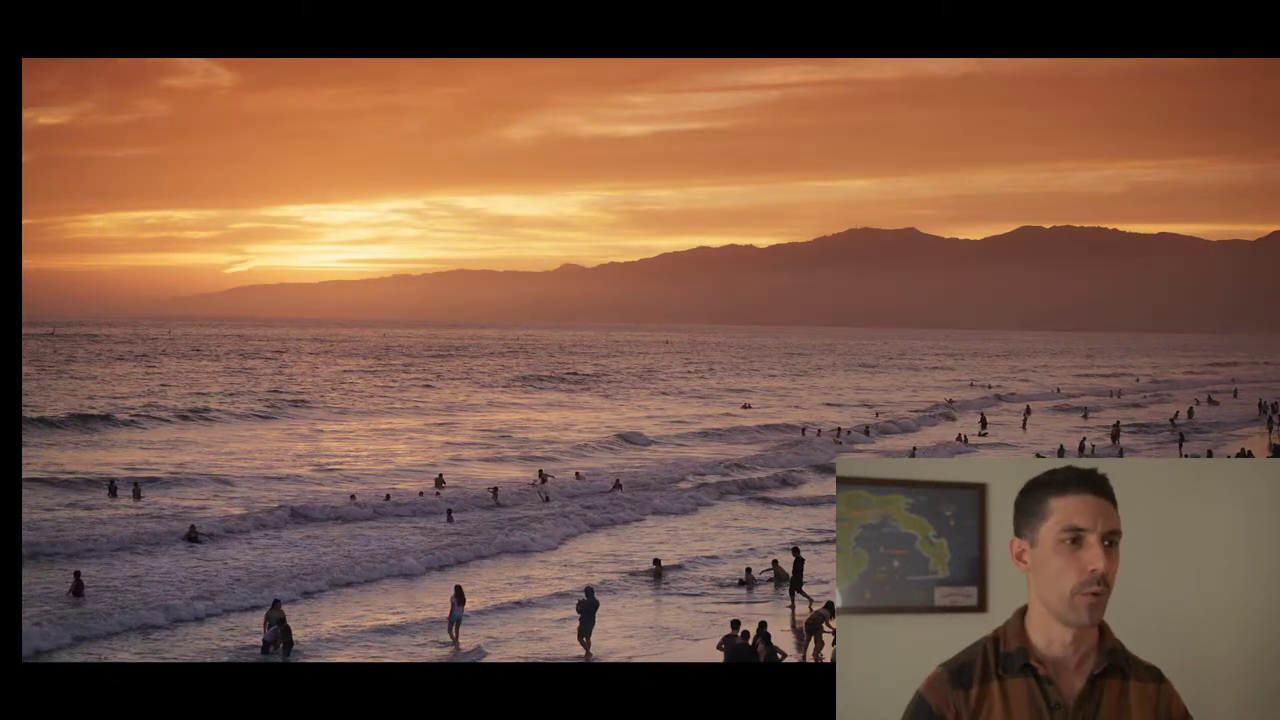
# Toggle the full-screen beach shot between the film-look still and the Alexa-to-ACEScct grade, and return to the normal view.
pyautogui.hotkey('ctrl', 'd')
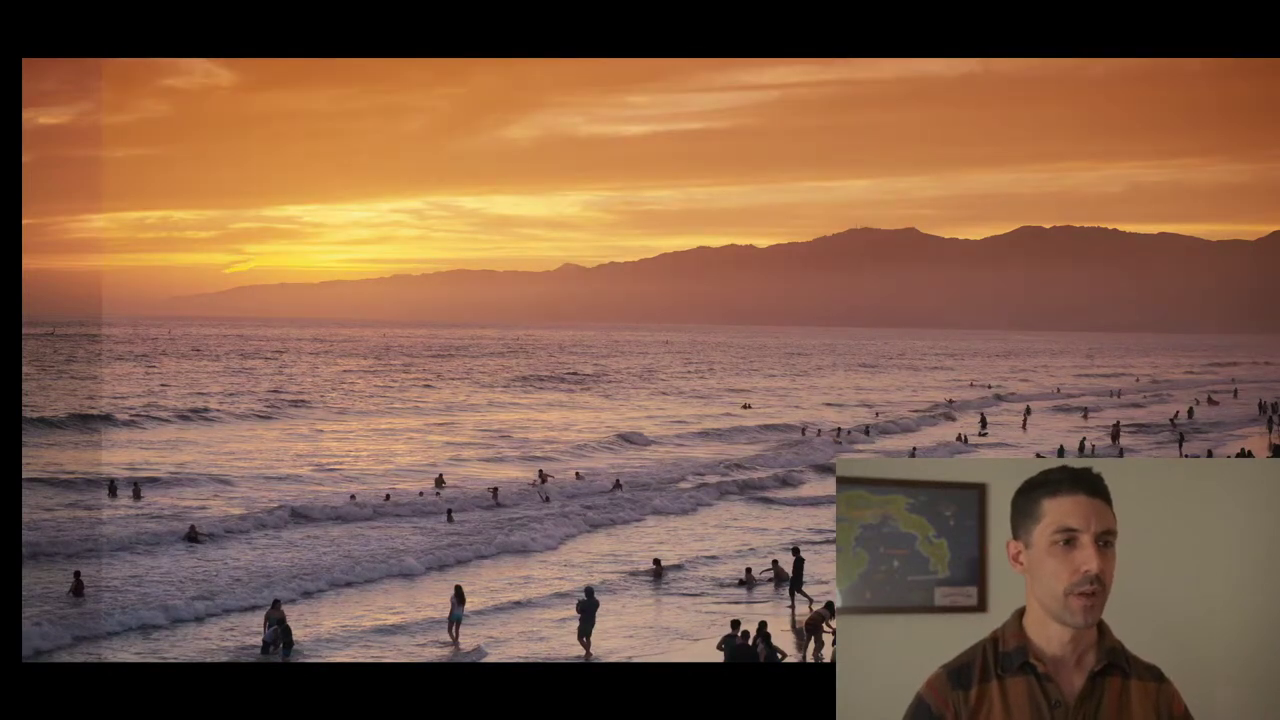
pyautogui.hotkey('ctrl', 'd')
pyautogui.hotkey('ctrl', 'd')
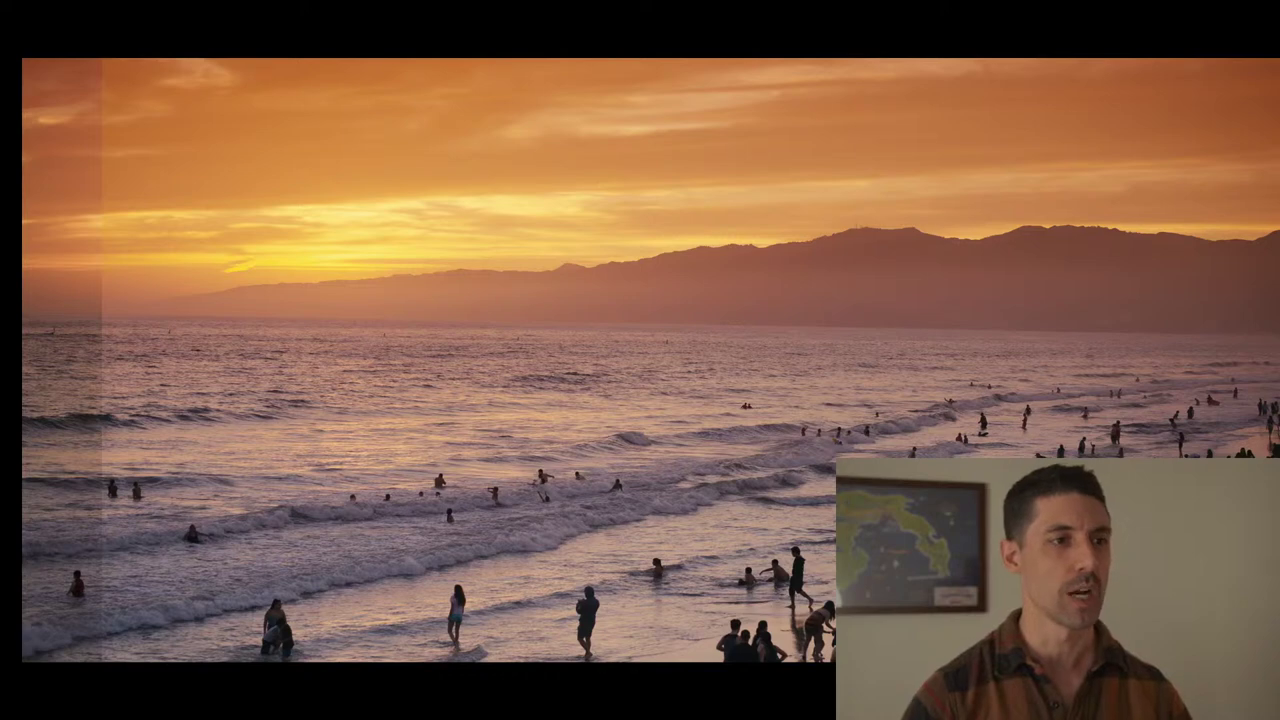
pyautogui.hotkey('ctrl', 'd')
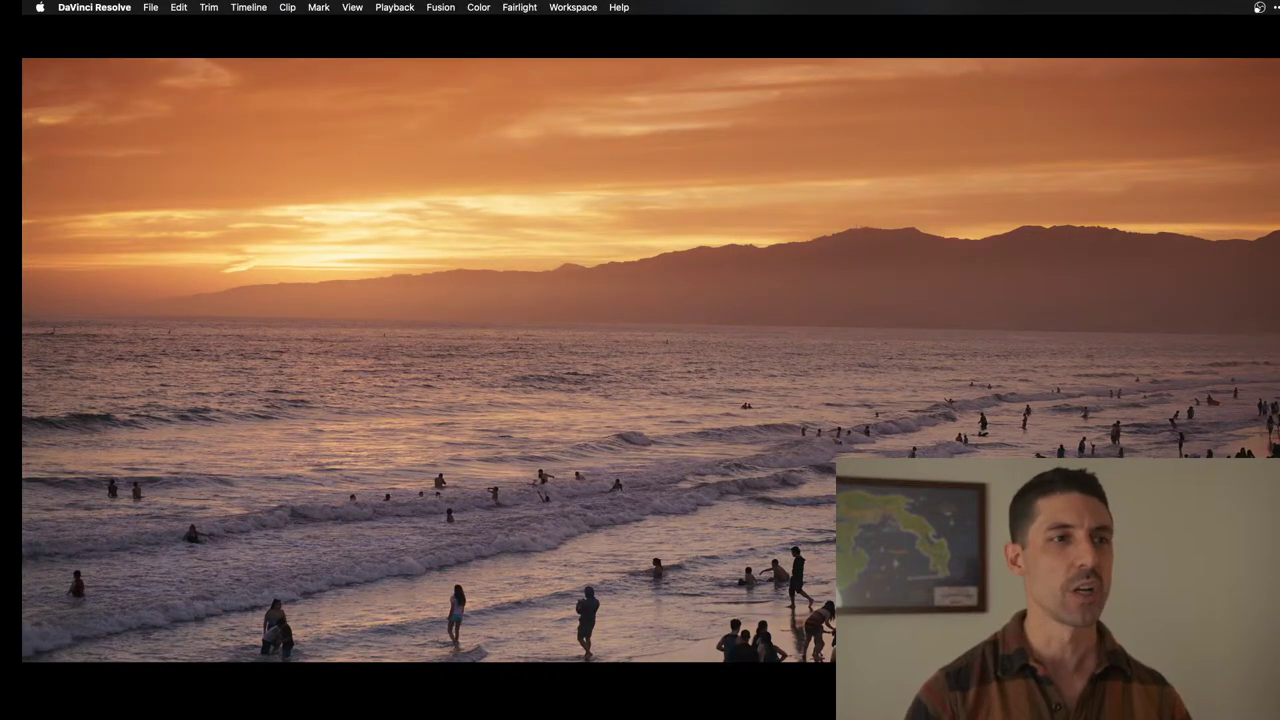
pyautogui.press('Escape')
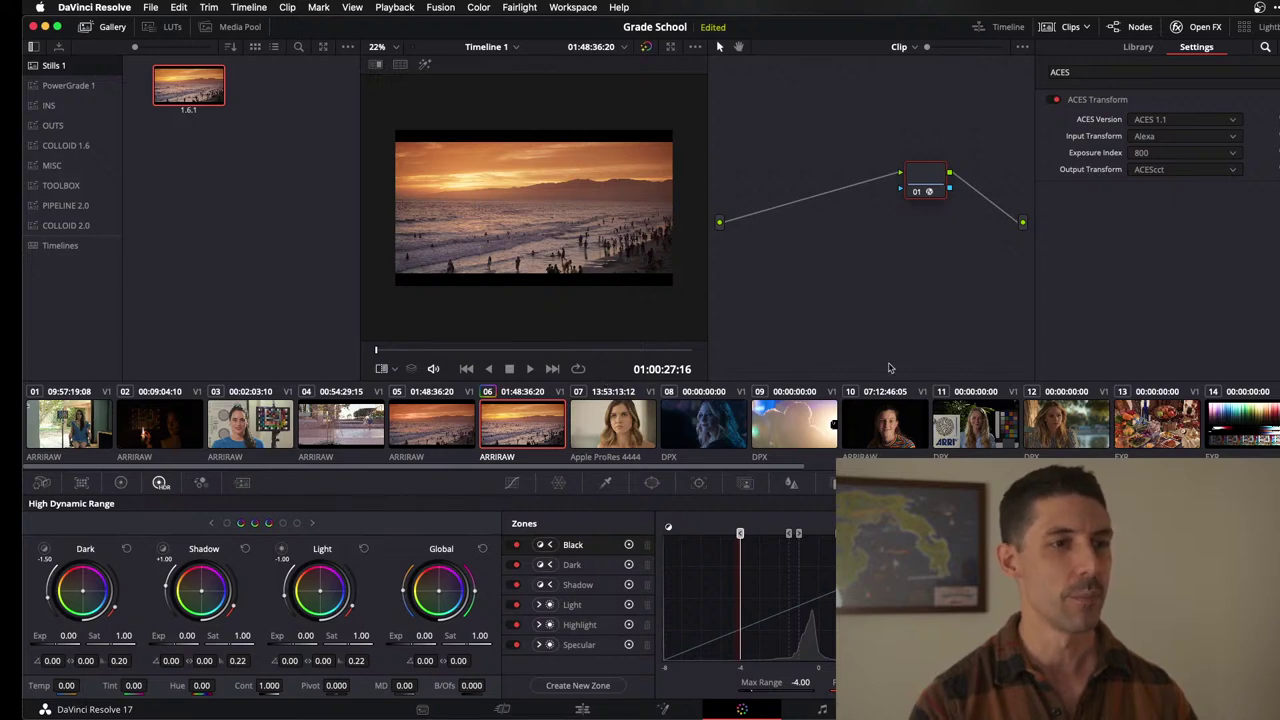
# Try the beach clip's Alexa-to-ACEScct grade on the ARRI portrait clip and check it in full-screen view.
pyautogui.click(986, 430)
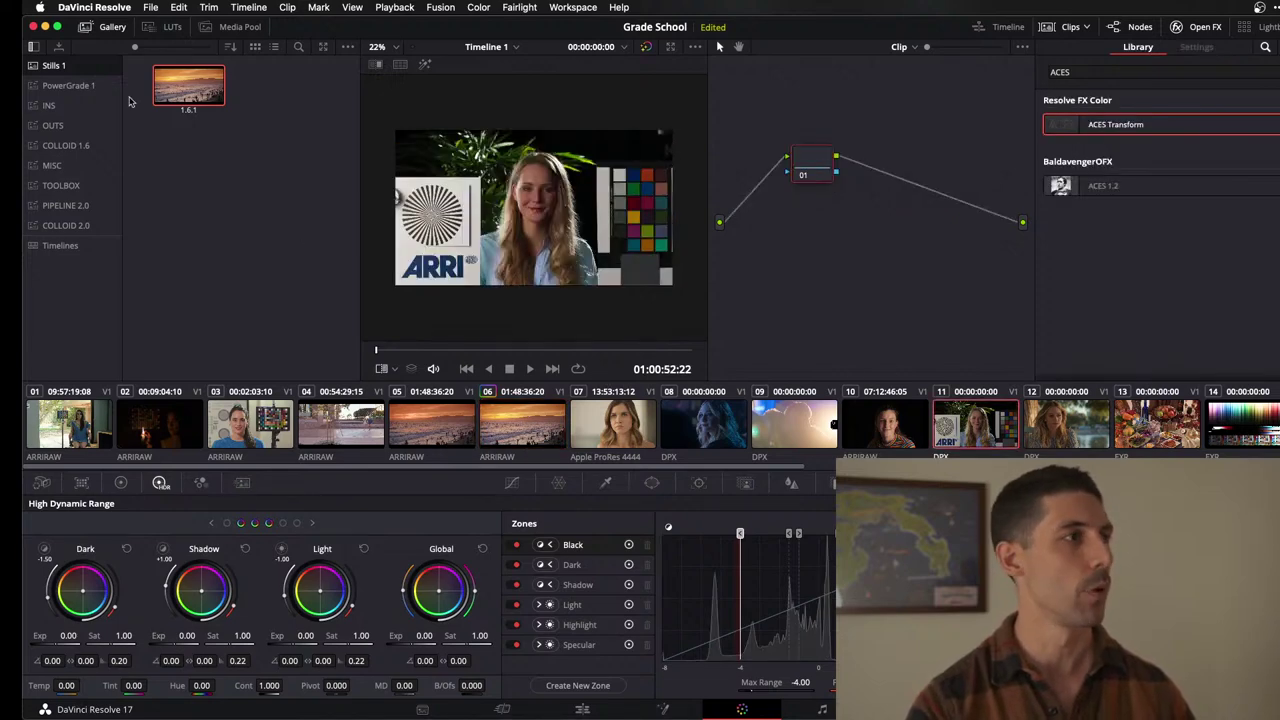
pyautogui.doubleClick(188, 88)
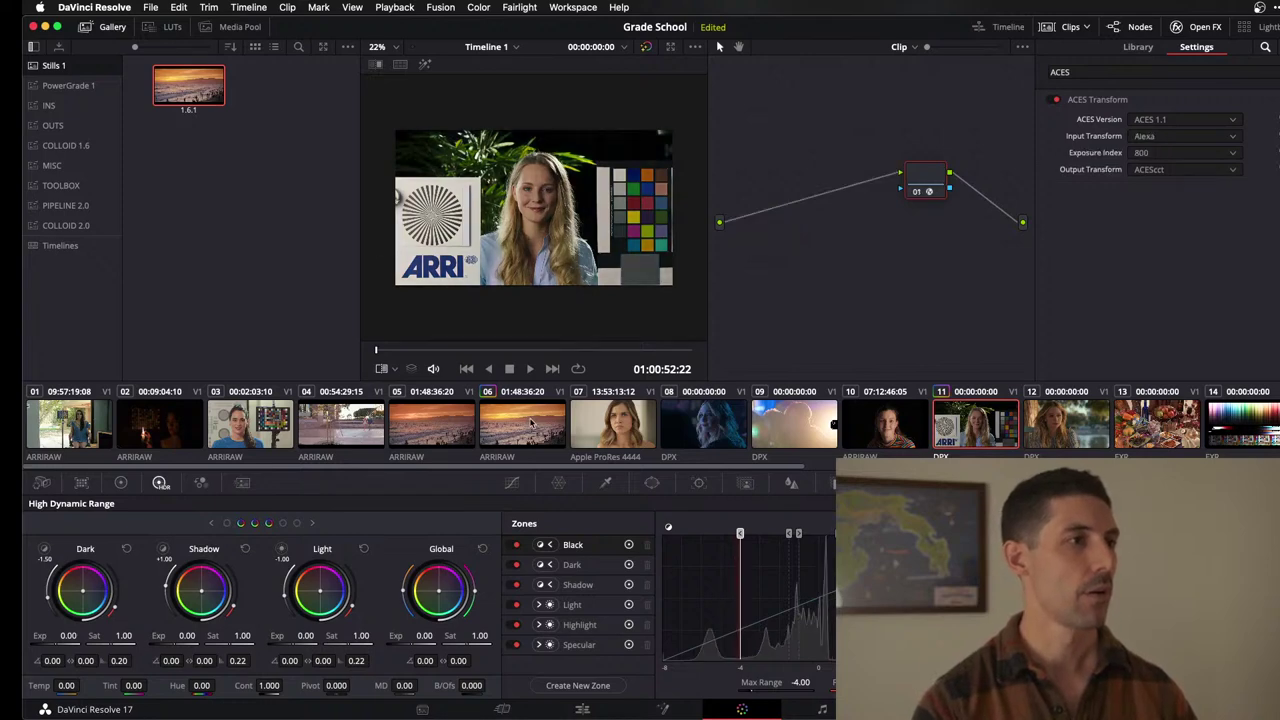
pyautogui.press('super+f')
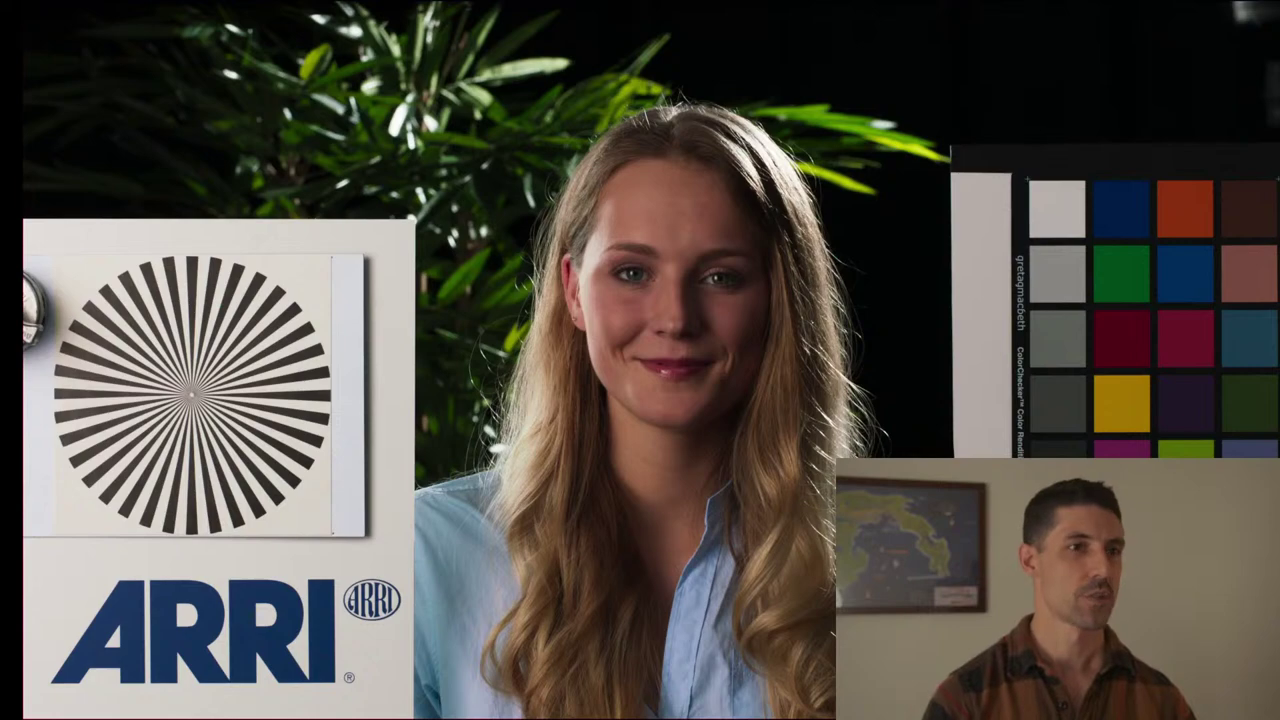
pyautogui.press('Escape')
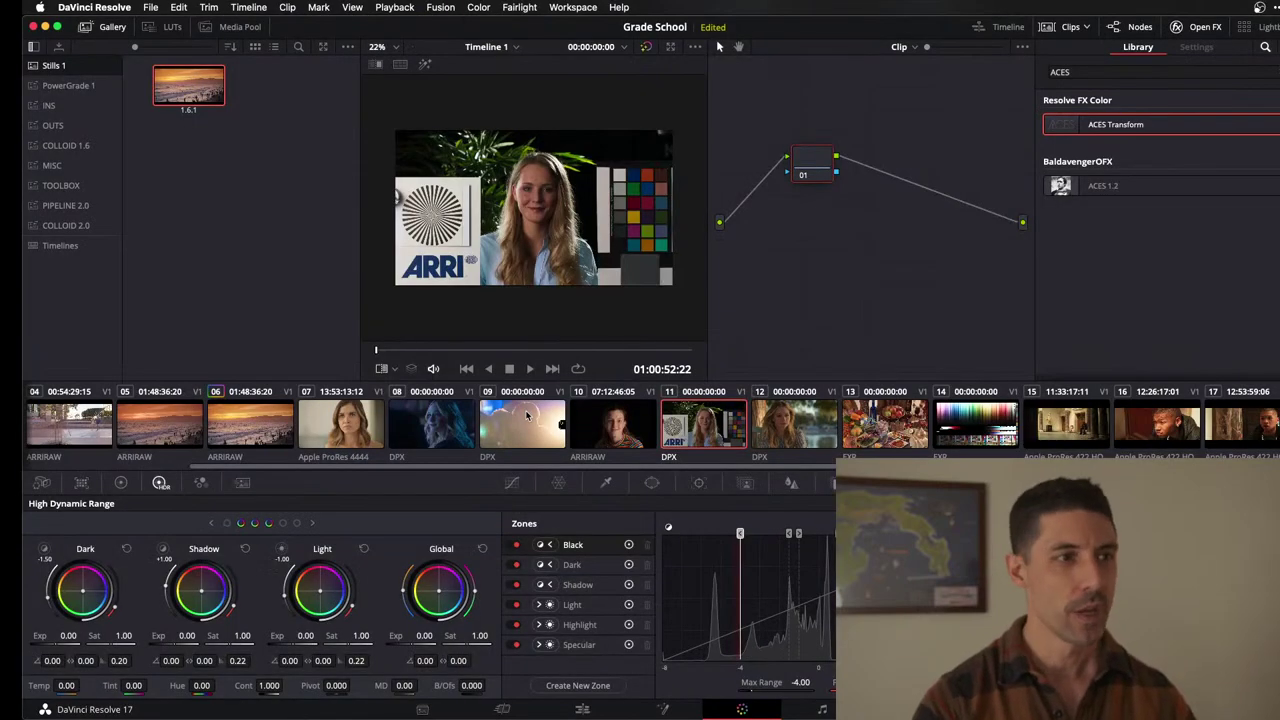
# Clear the ACES search from the effects library and hide the library to widen the node graph.
pyautogui.press('super+a')
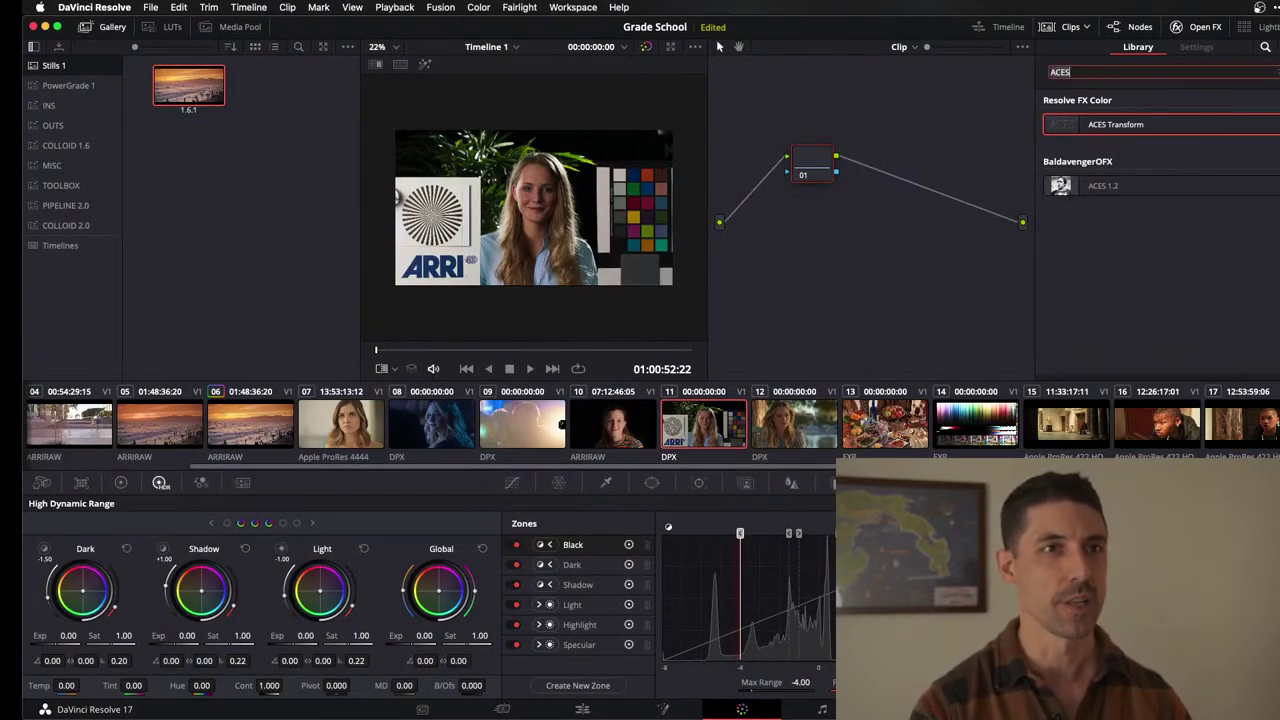
pyautogui.press('BackSpace')
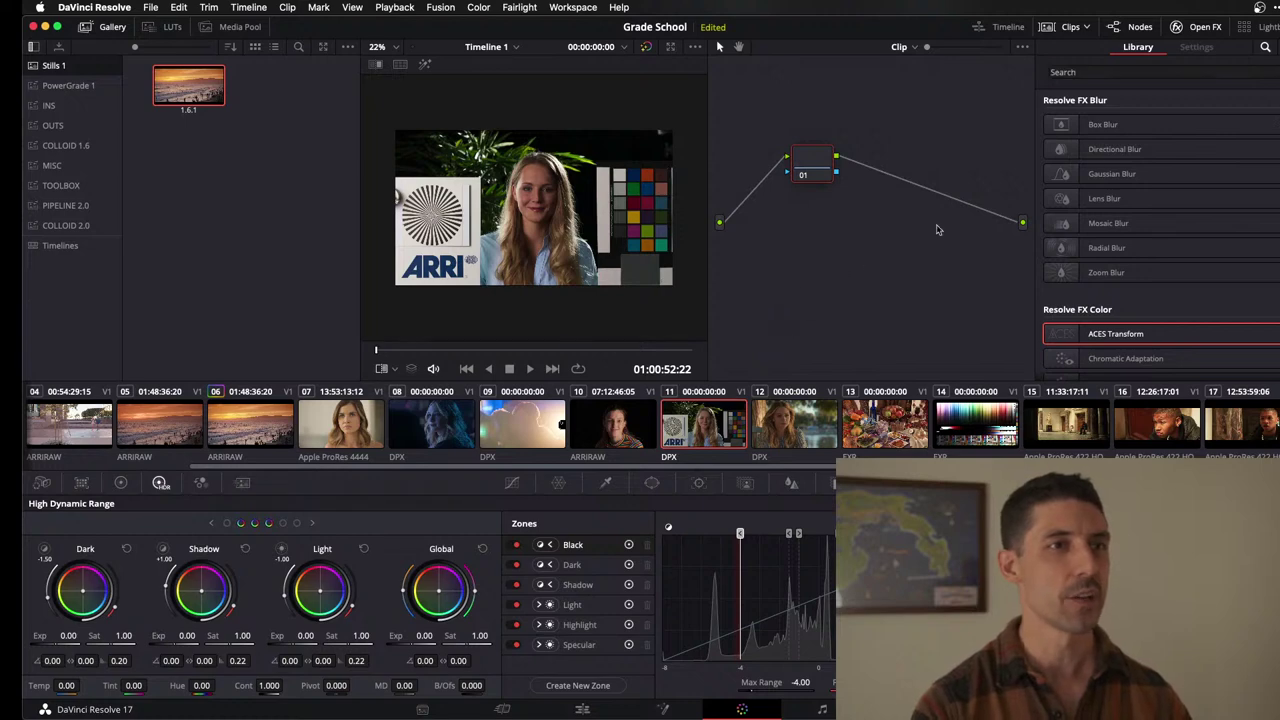
pyautogui.click(1200, 28)
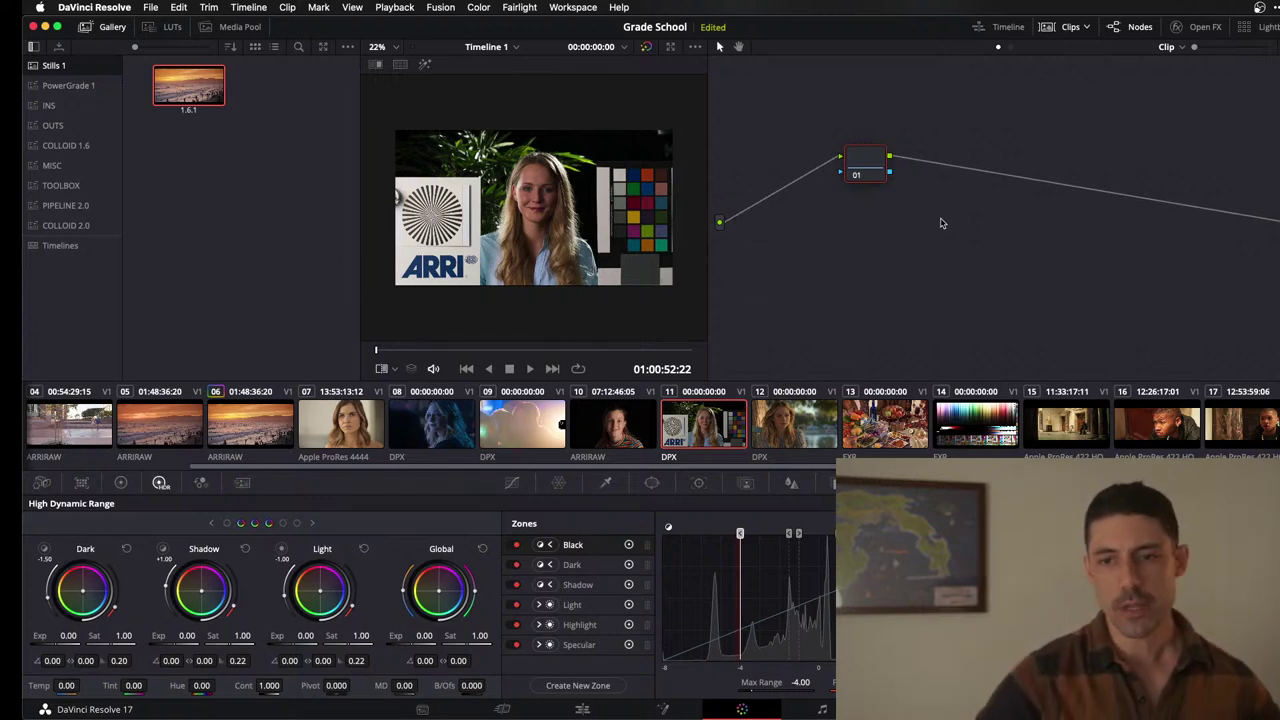
pyautogui.press('super+Tab')
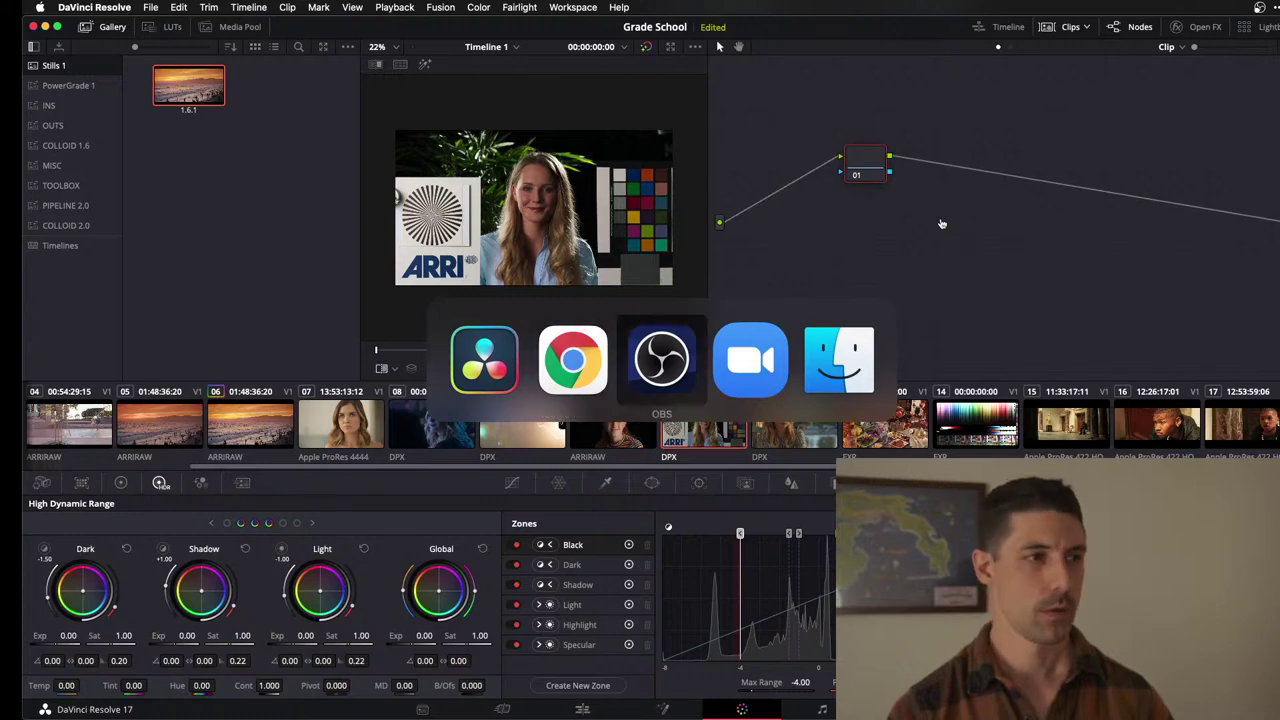
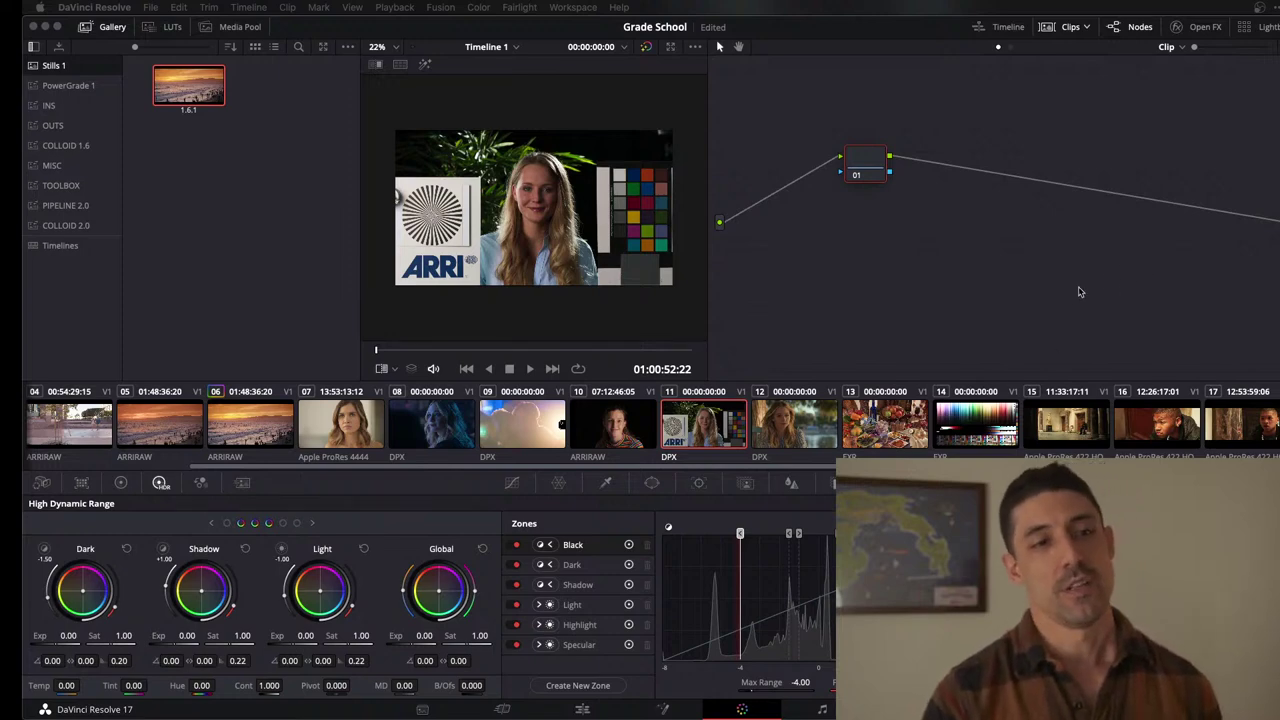
# Add a second serial node with a circular window and shape it into a soft oval around the woman's face.
pyautogui.click(889, 281)
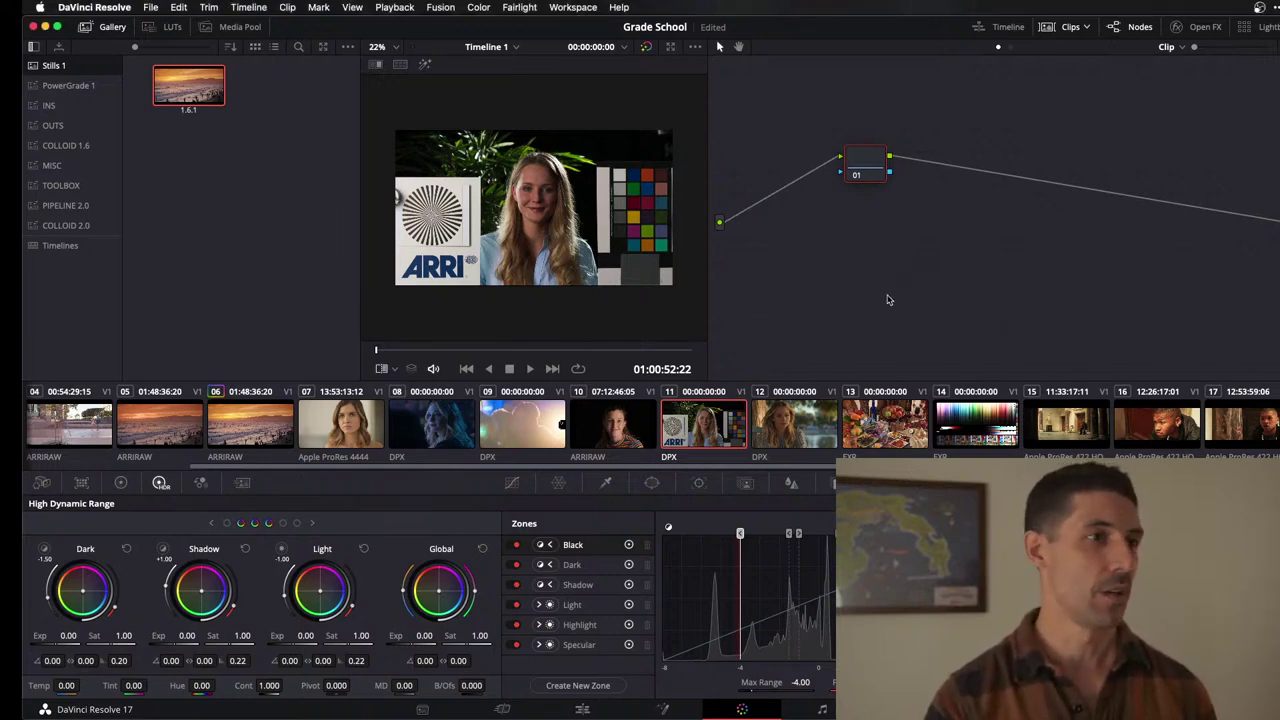
pyautogui.hotkey('alt', 'f')
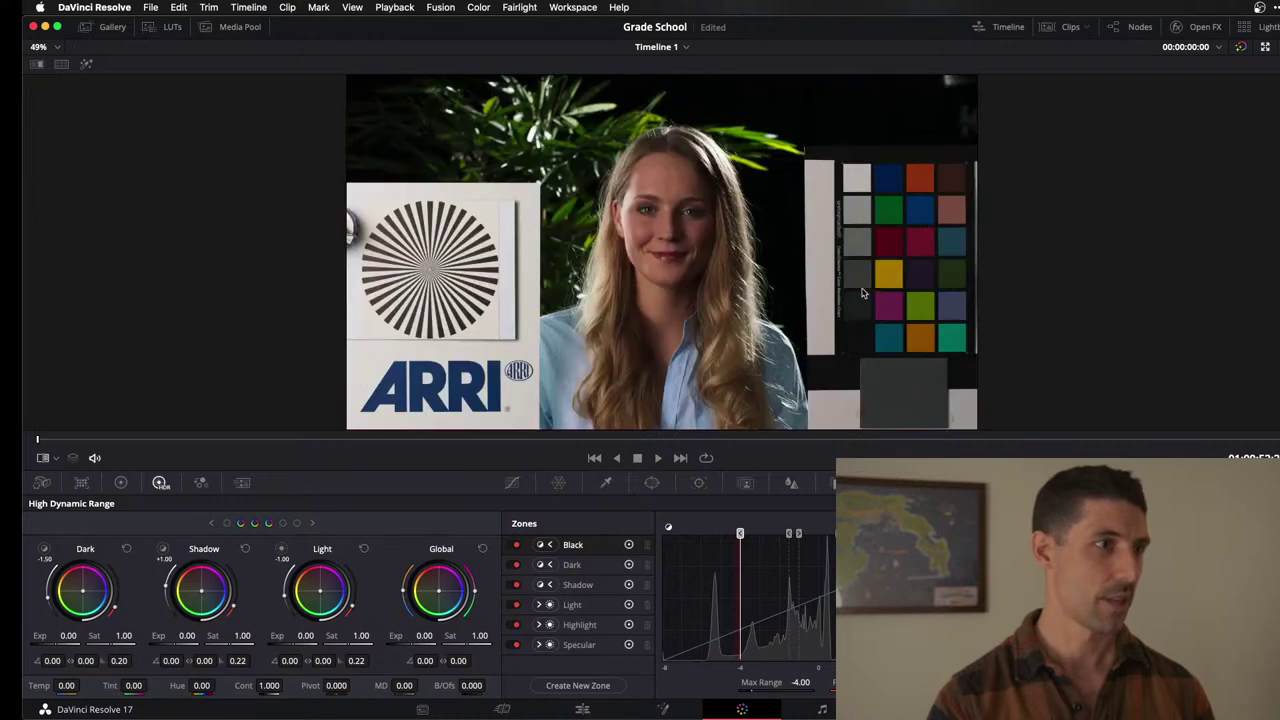
pyautogui.hotkey('alt', 'f')
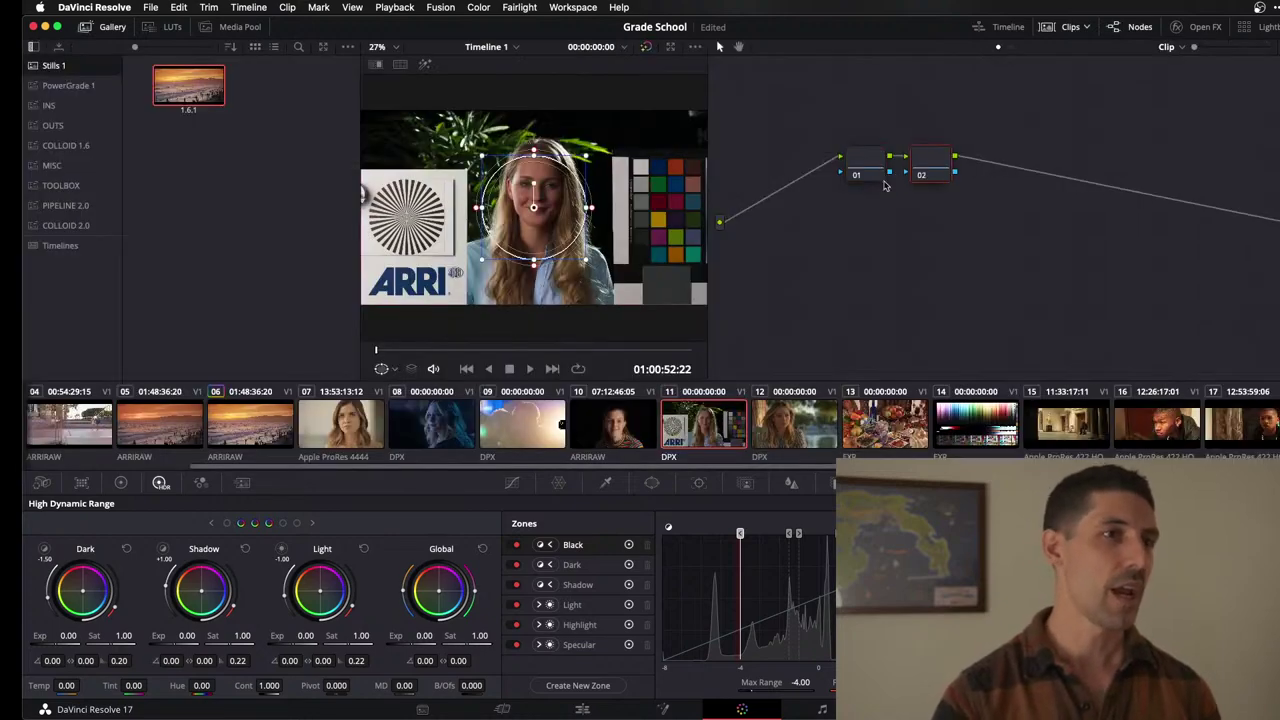
pyautogui.hotkey('alt', 'w')
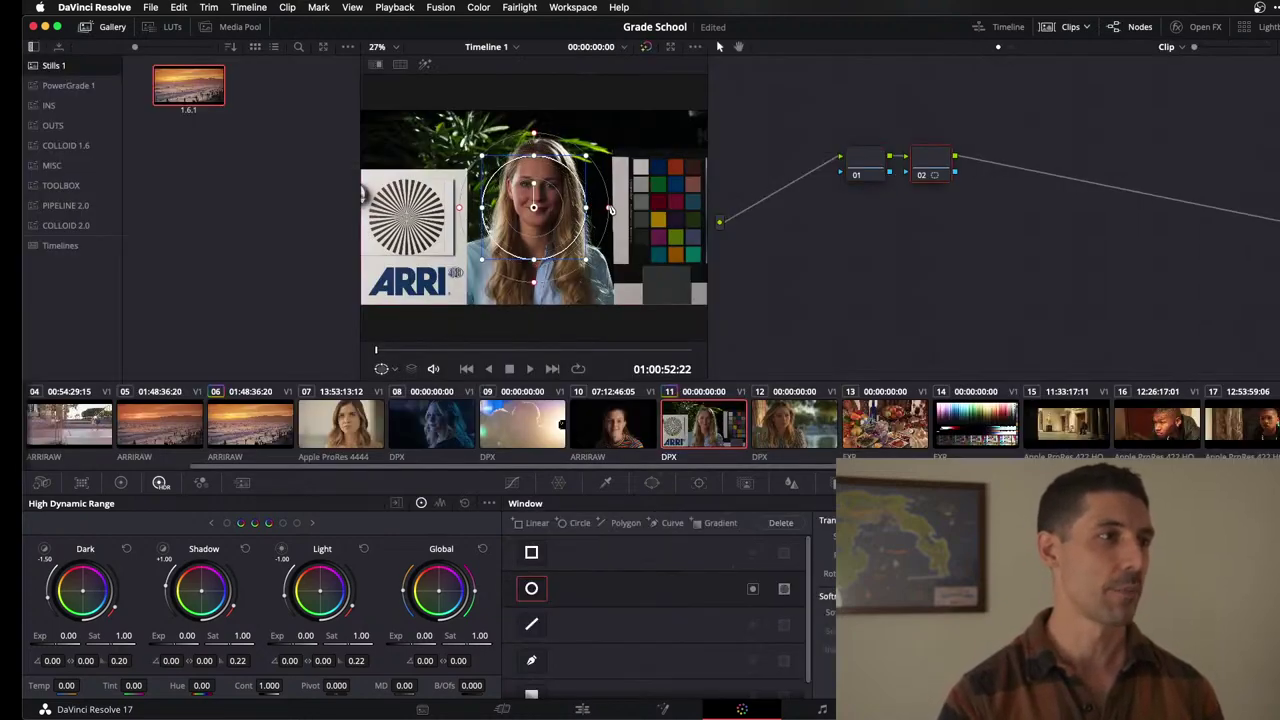
pyautogui.moveTo(586, 209)
pyautogui.mouseDown()
pyautogui.moveTo(540, 216)
pyautogui.moveTo(570, 203)
pyautogui.mouseUp()
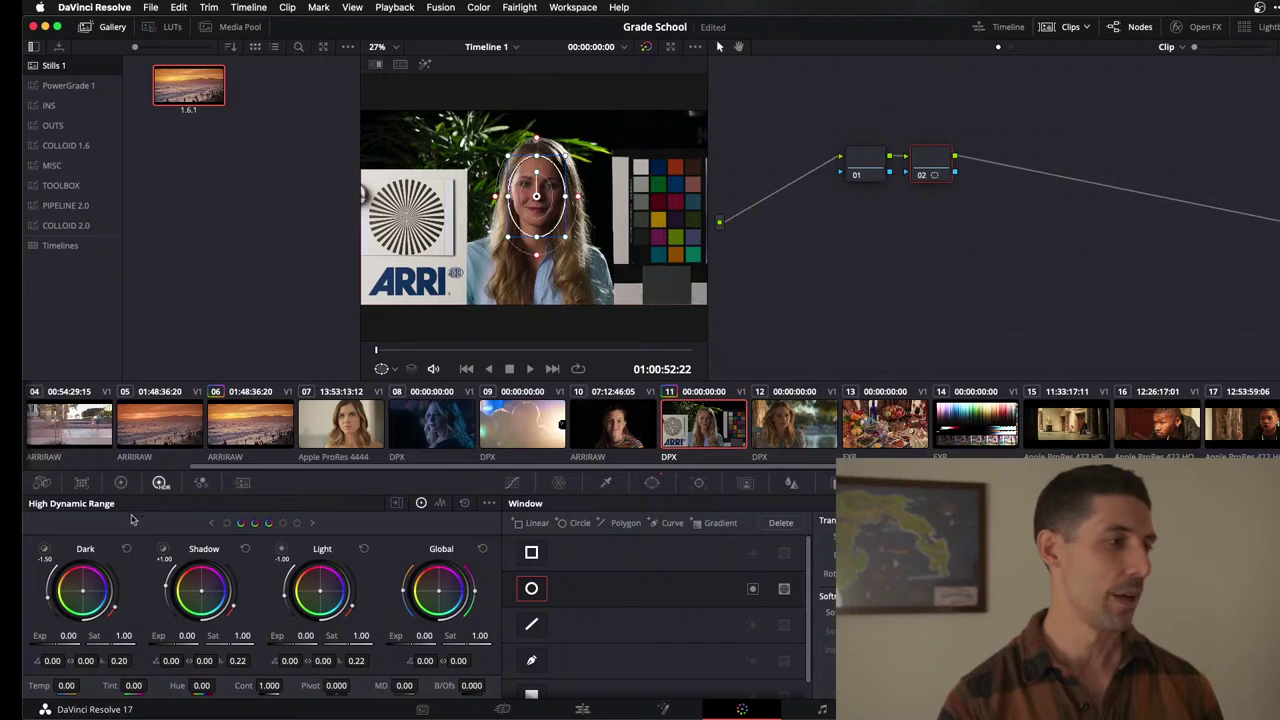
# Raise the face-window node's primary Gain to 1.08 and review the result in full-screen view.
pyautogui.click(120, 482)
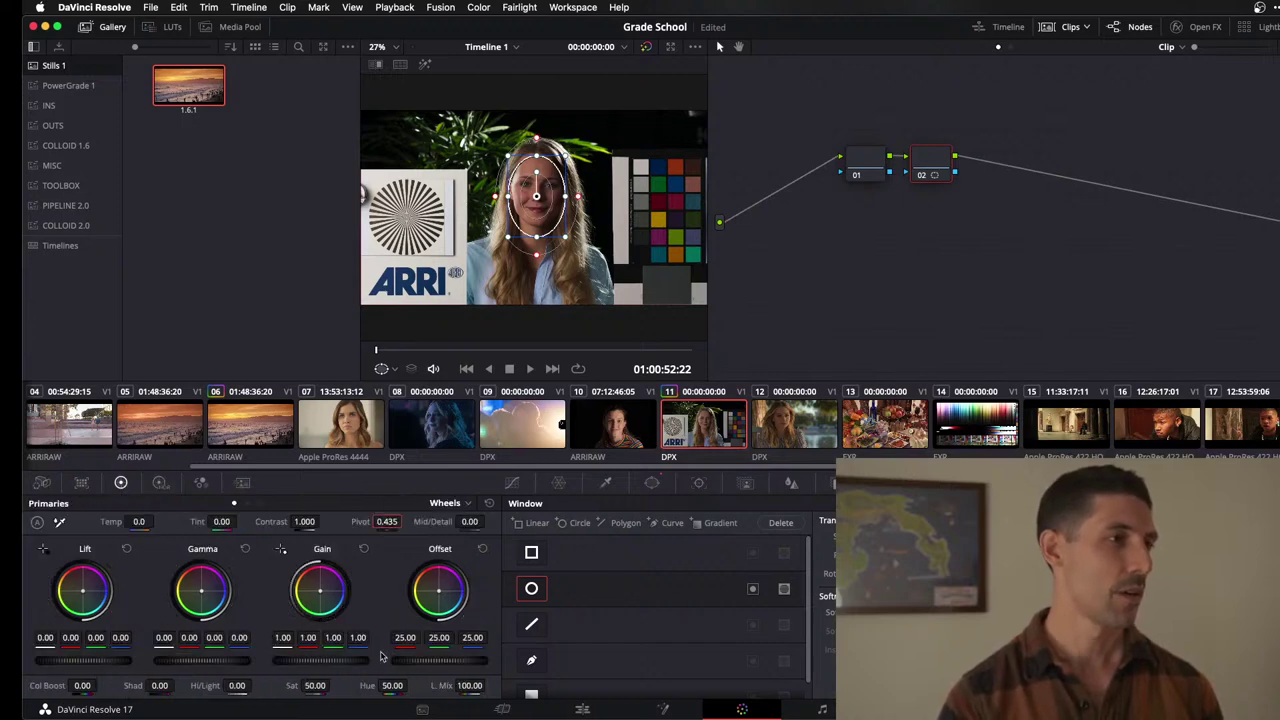
pyautogui.moveTo(298, 660); pyautogui.dragTo(340, 662)
pyautogui.doubleClick(321, 662)
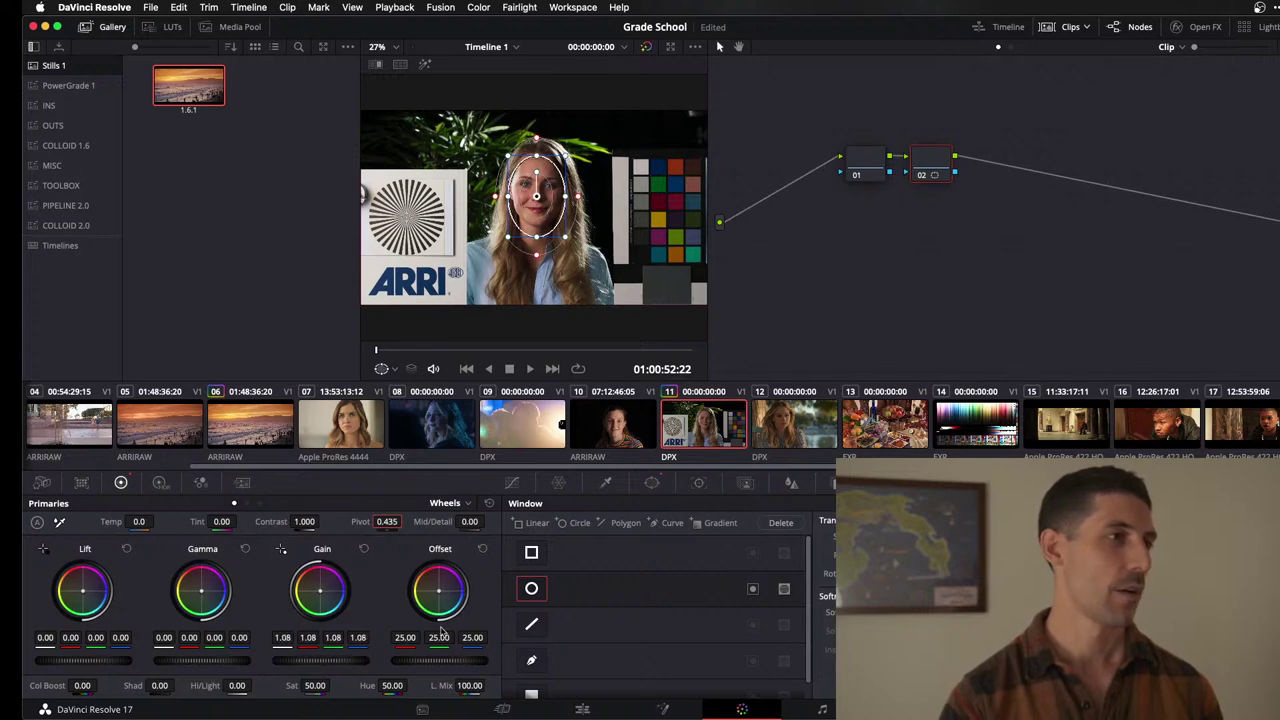
pyautogui.press('super+f')
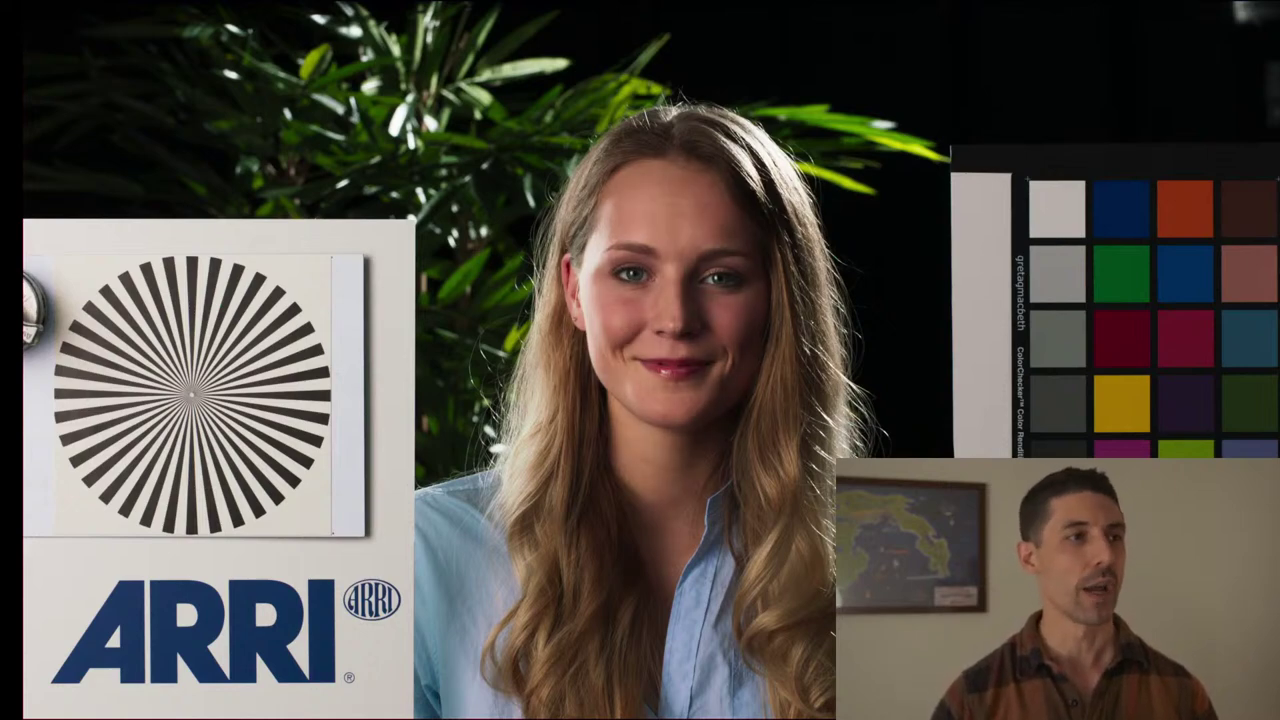
pyautogui.press('Escape')
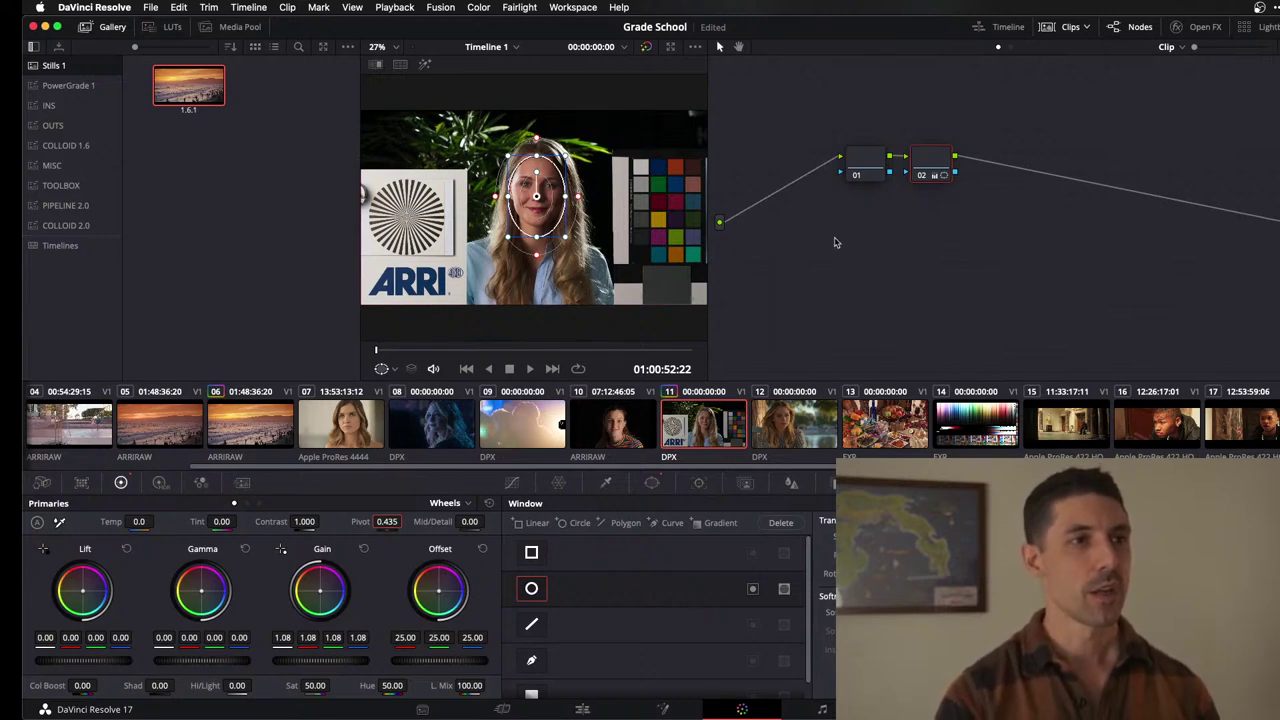
# Disable the face-window node and apply the EXPOSURE grade from the COLLOID 2.0 album to the first node.
pyautogui.moveTo(933, 172); pyautogui.dragTo(962, 165)
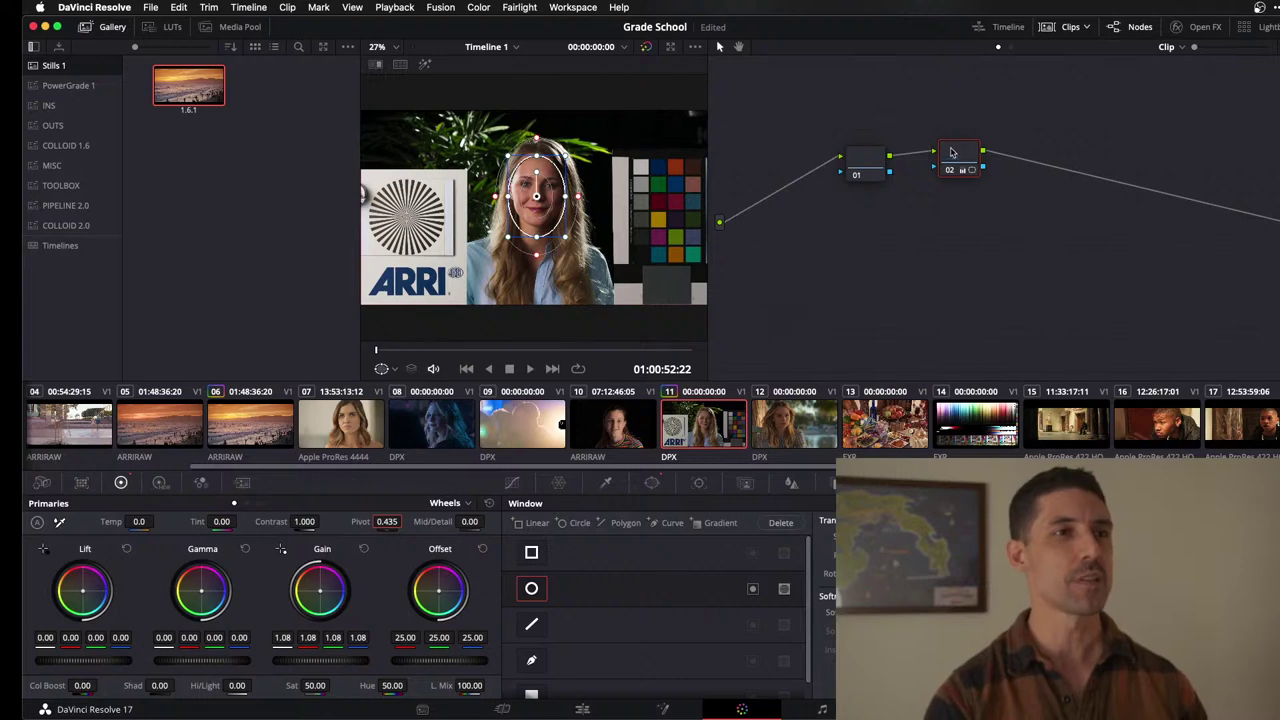
pyautogui.moveTo(955, 155); pyautogui.dragTo(972, 152)
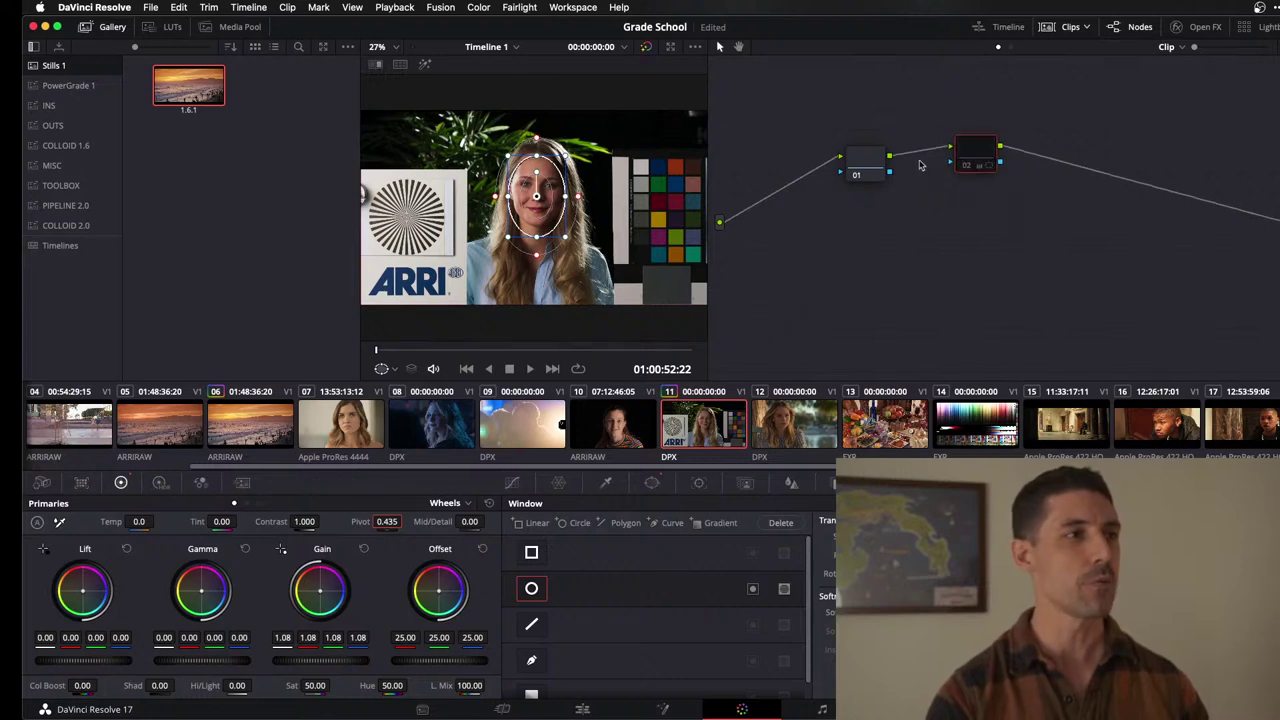
pyautogui.click(865, 160)
pyautogui.click(66, 225)
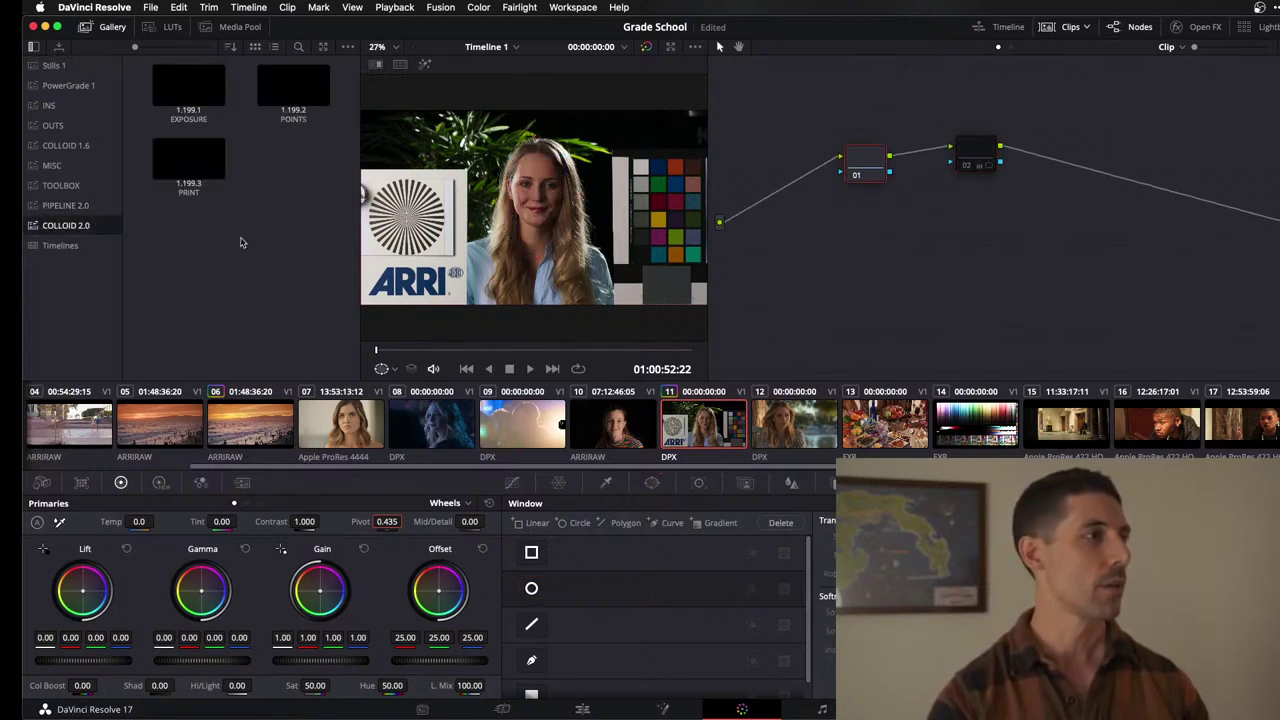
pyautogui.moveTo(205, 98); pyautogui.dragTo(864, 167)
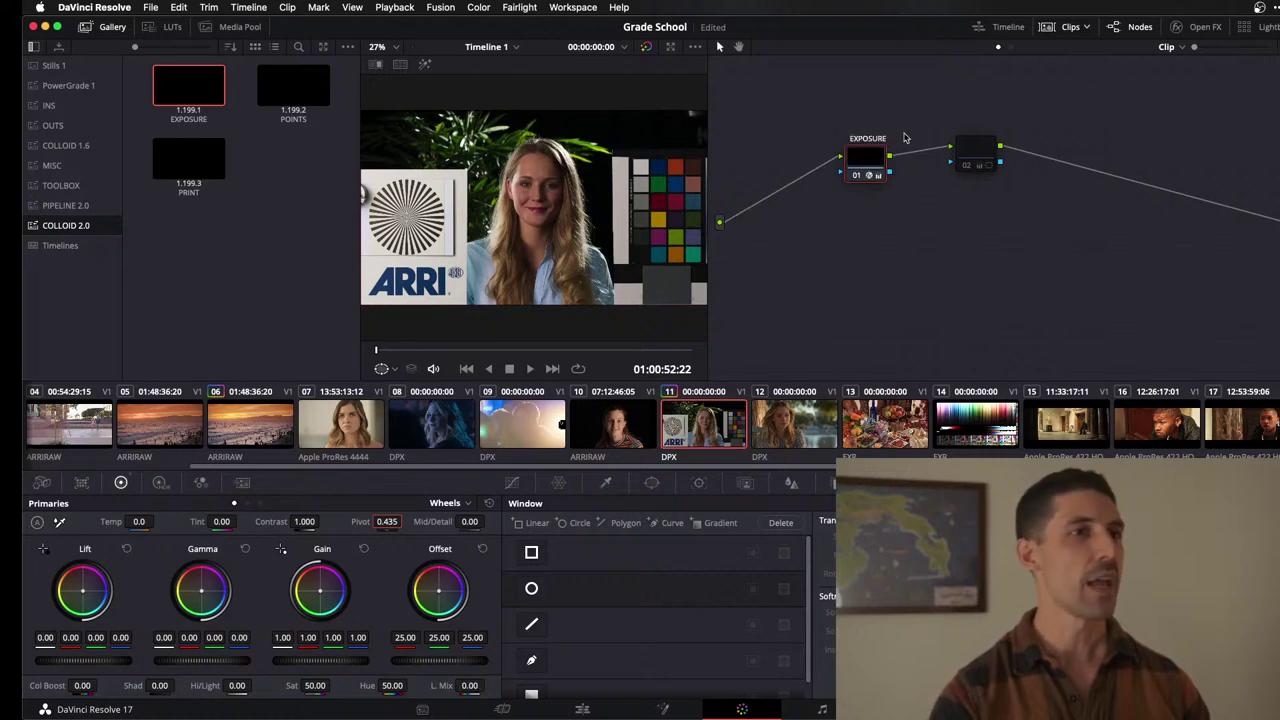
# Set the EXPOSURE DCTL's exposure to 0.33 on the first node.
pyautogui.click(1200, 27)
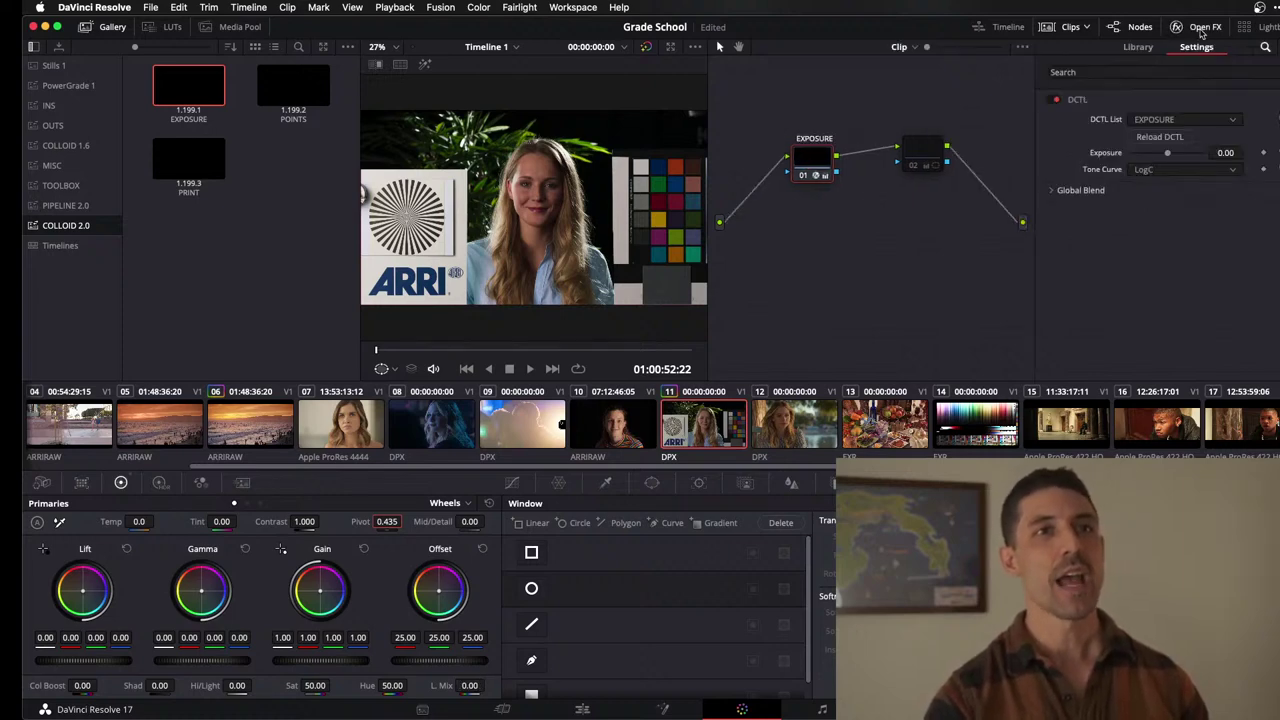
pyautogui.click(1224, 152)
pyautogui.write('0.33')
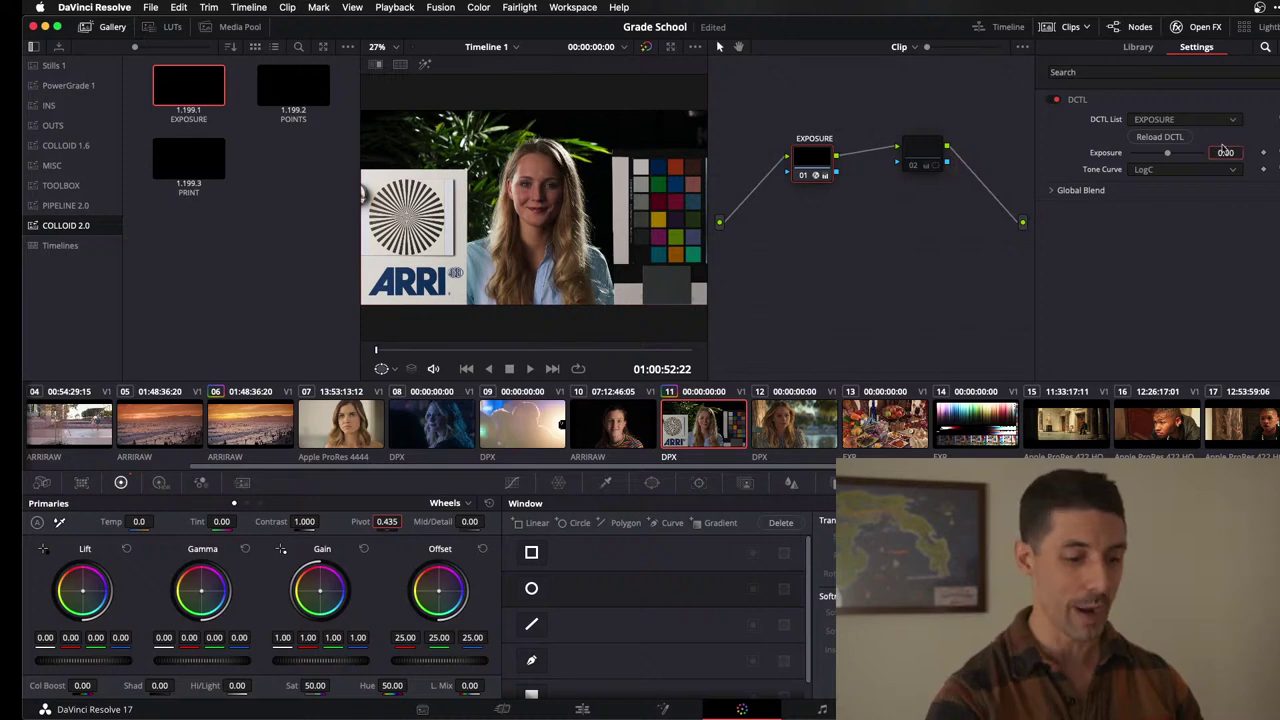
pyautogui.press('Return')
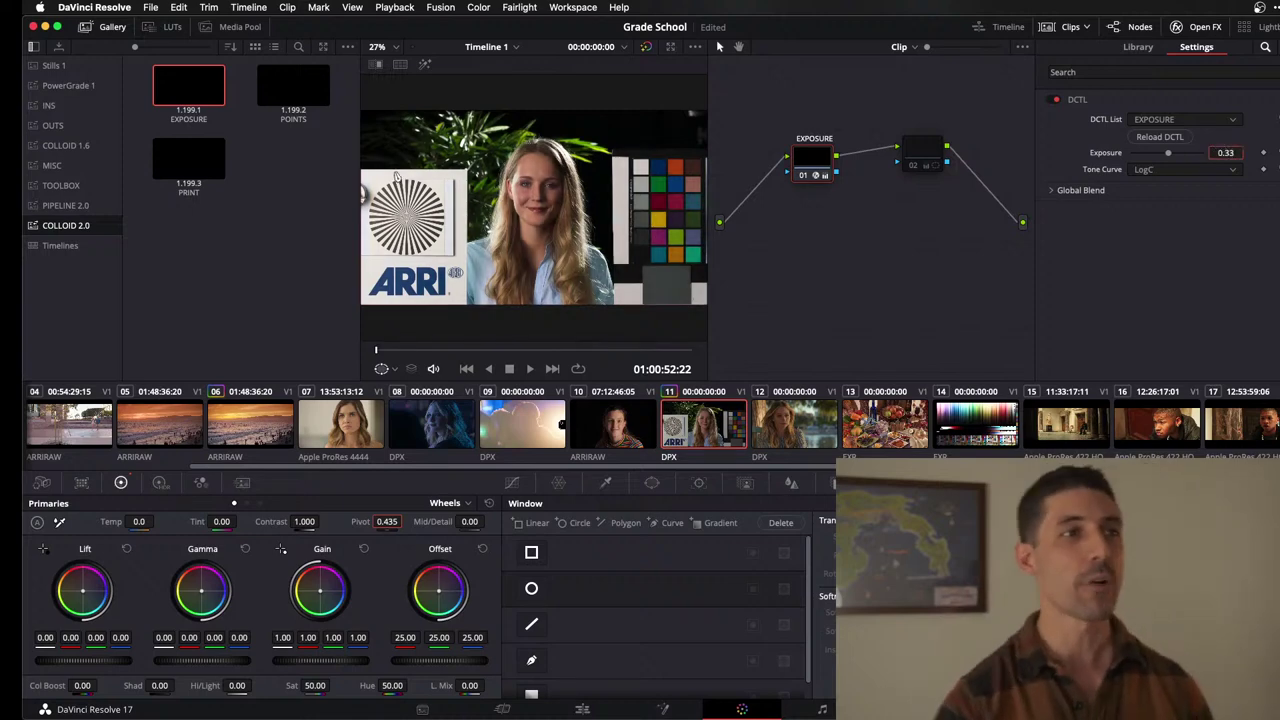
# Add a node with a large inverted oval window around the woman and lower its Gain to 0.88 to darken the surroundings.
pyautogui.hotkey('alt', 'c')
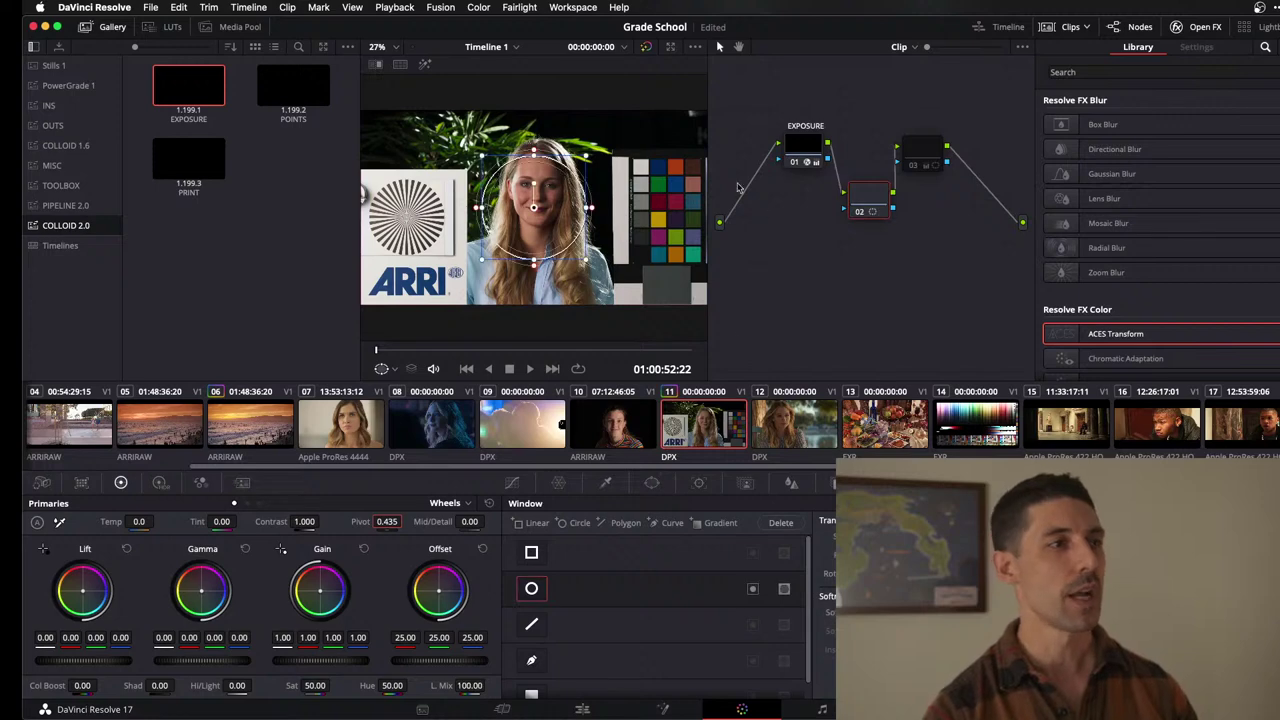
pyautogui.moveTo(593, 213); pyautogui.dragTo(571, 258)
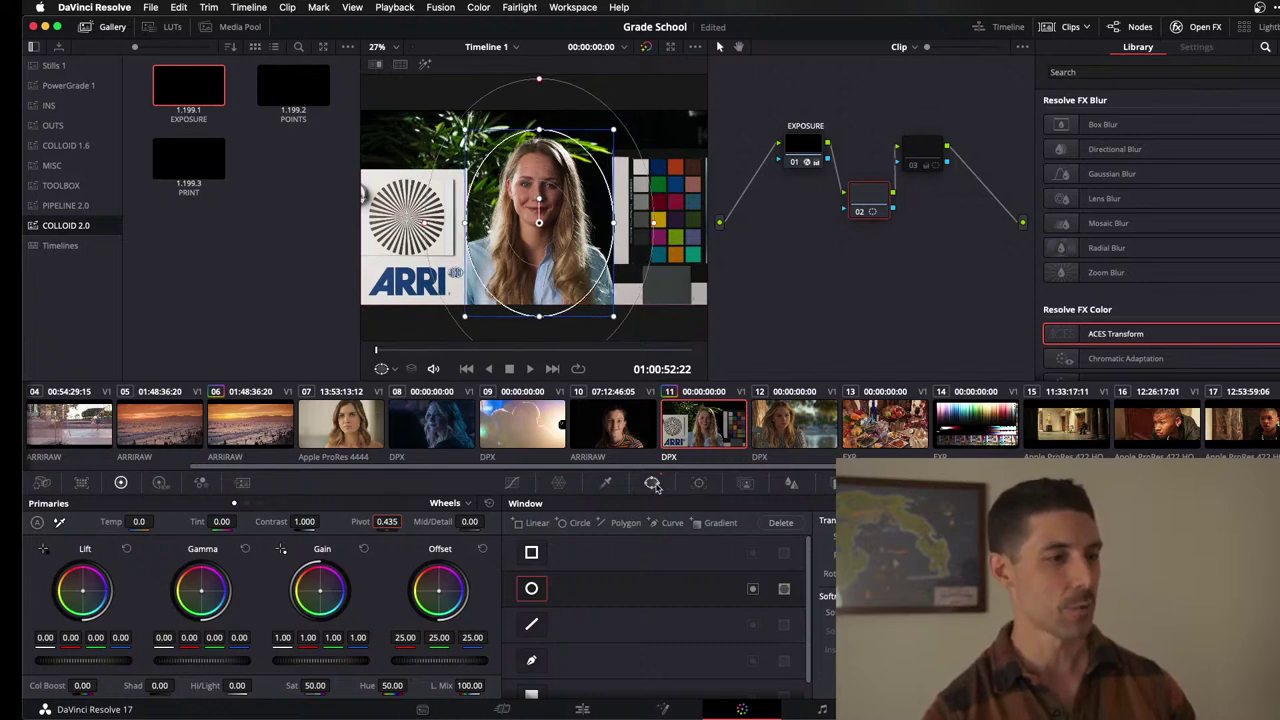
pyautogui.click(753, 590)
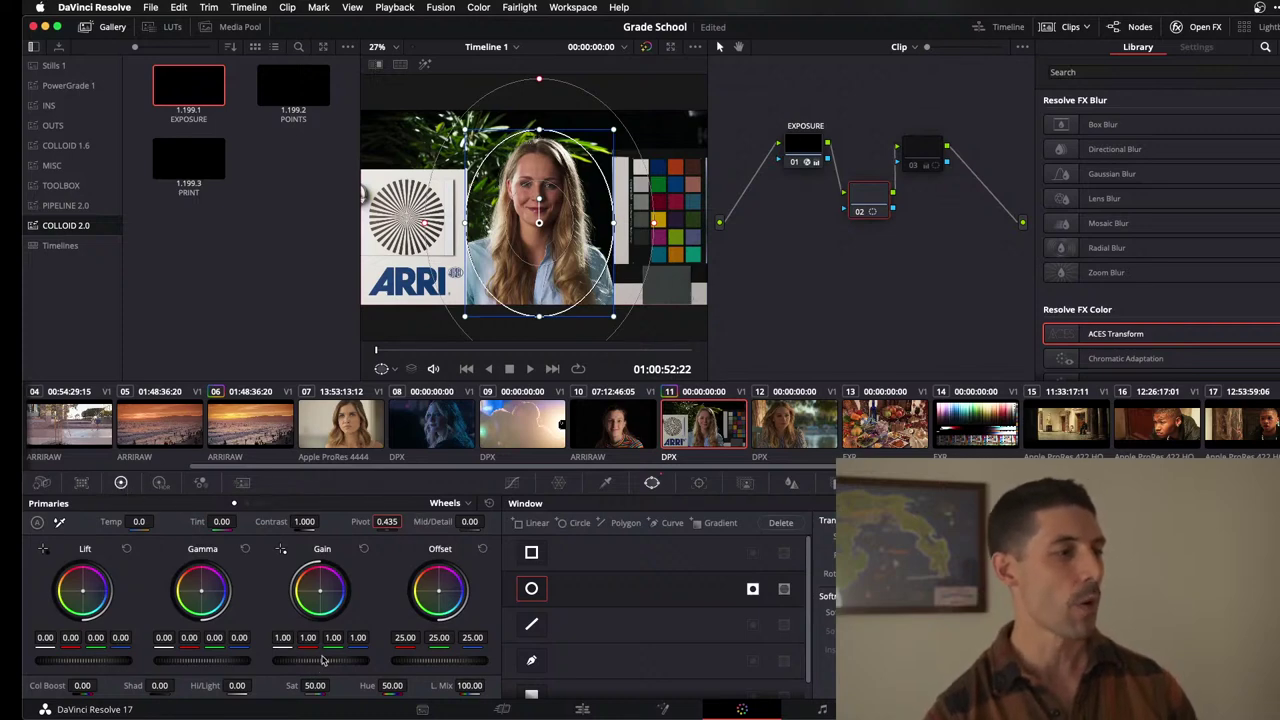
pyautogui.moveTo(325, 661); pyautogui.dragTo(296, 661)
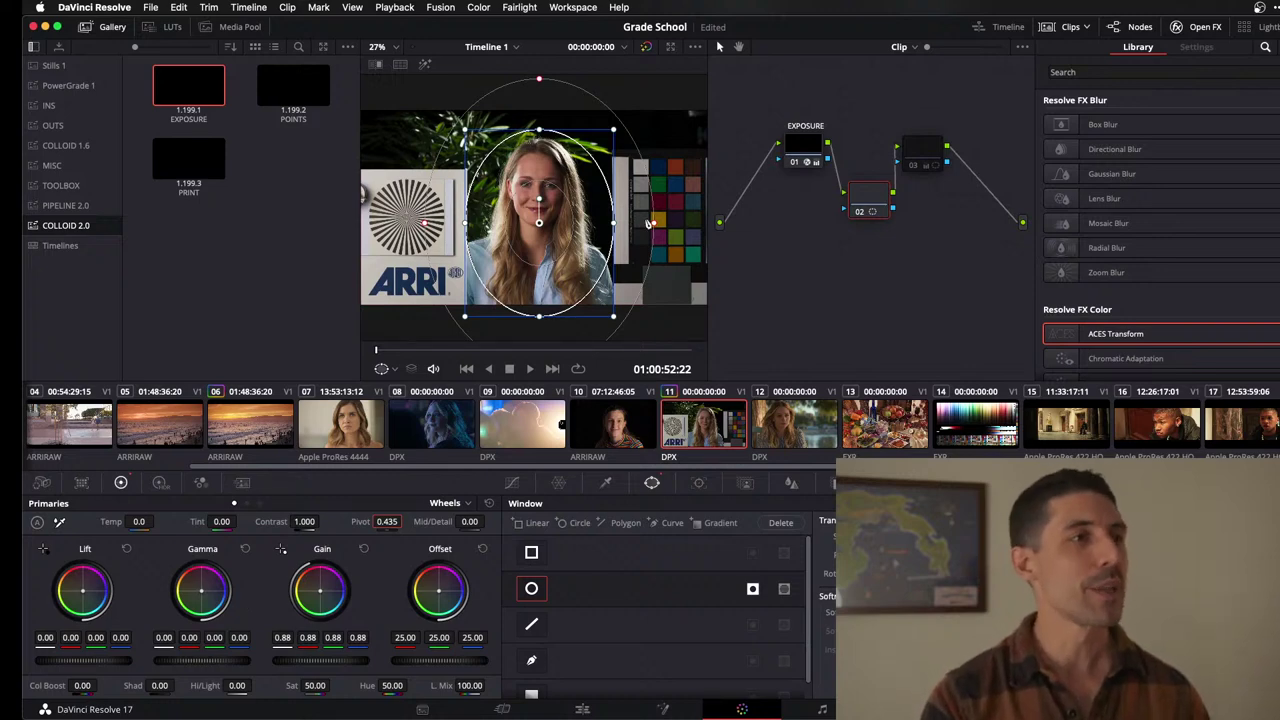
# Reset the ARRI portrait clip to a single blank node and open the video scopes.
pyautogui.rightClick(777, 246)
pyautogui.click(801, 255)
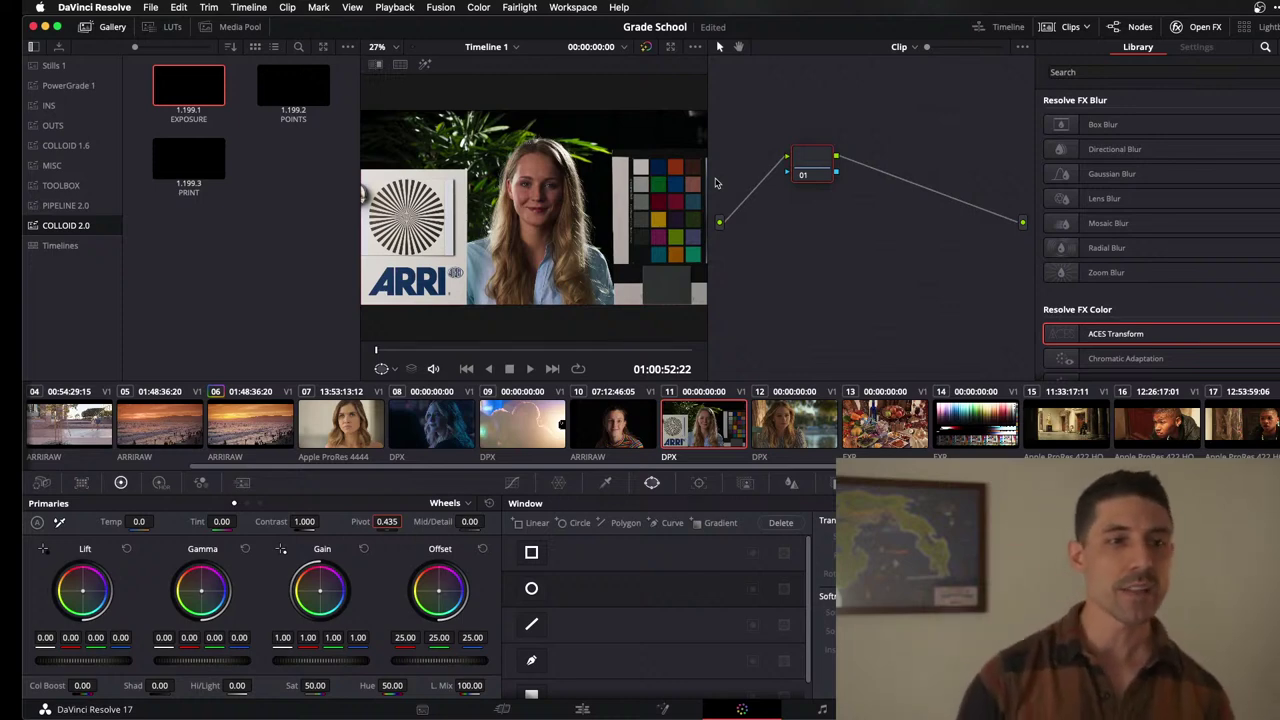
pyautogui.press('super+shift+w')
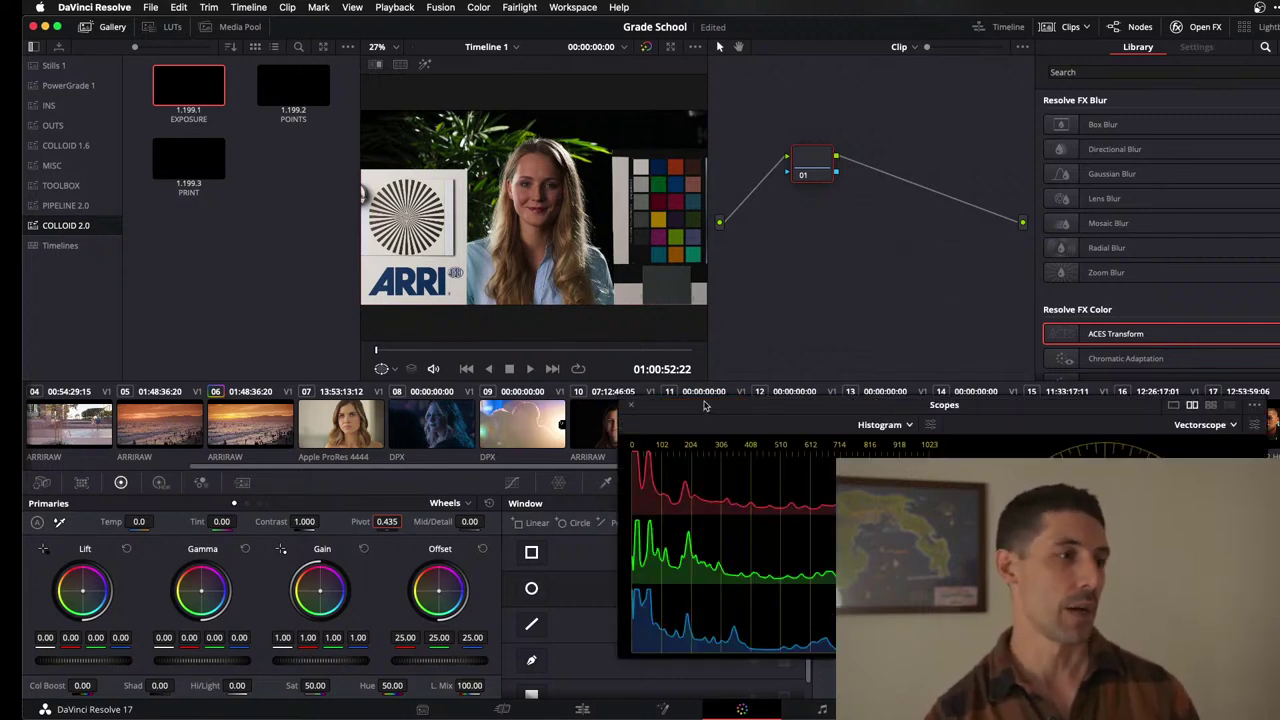
# Examine the ARRI portrait's histogram and vectorscope with the untouched node, and close the scopes.
pyautogui.moveTo(712, 404); pyautogui.dragTo(483, 404)
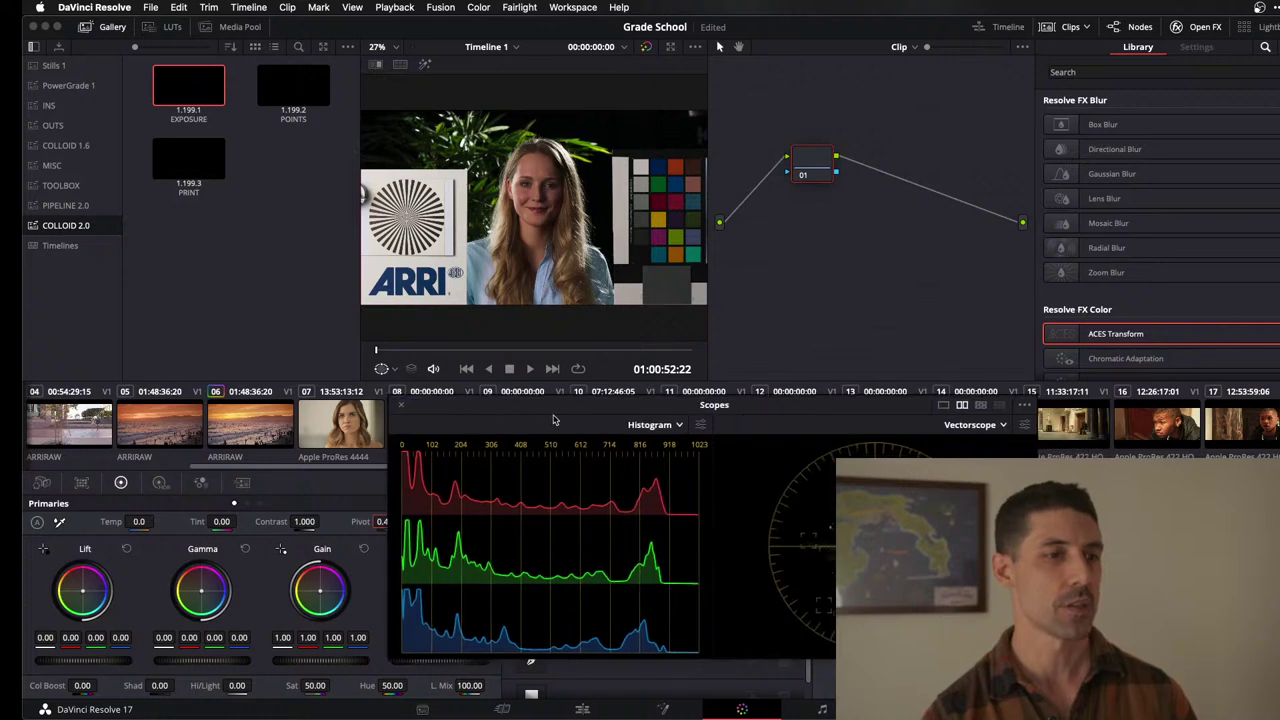
pyautogui.click(1022, 424)
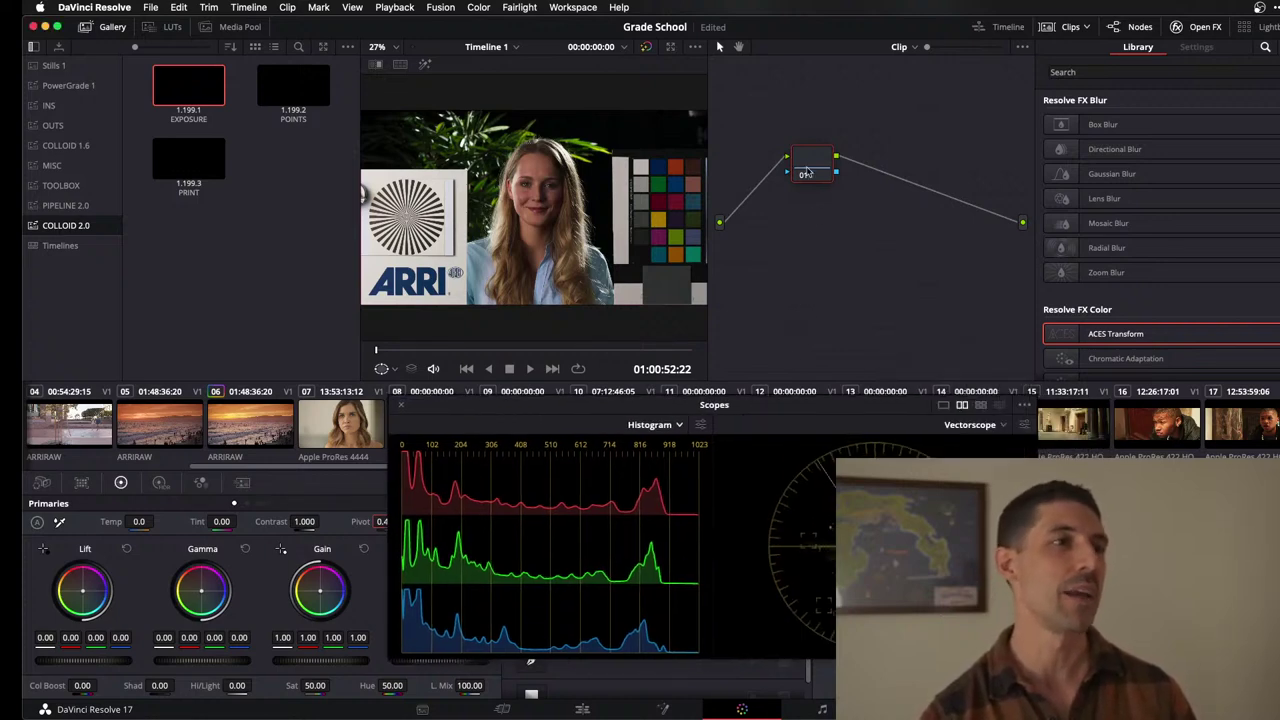
pyautogui.moveTo(792, 165); pyautogui.dragTo(799, 172)
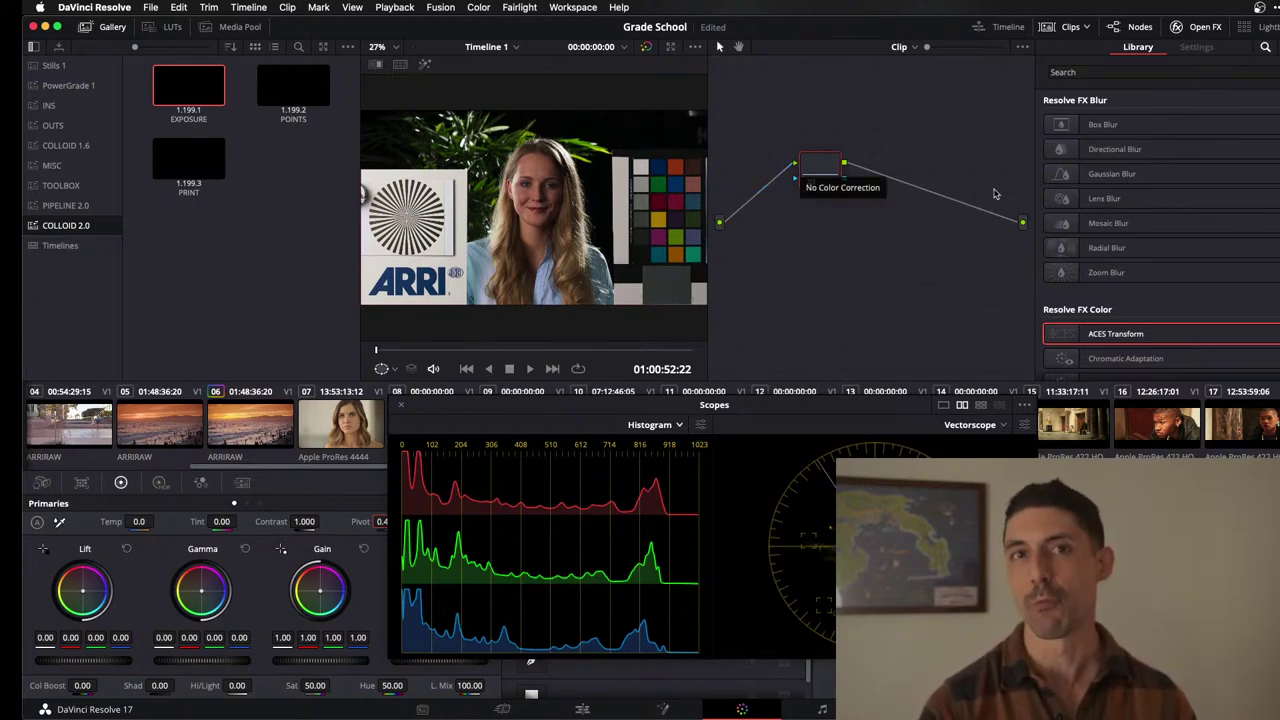
pyautogui.click(400, 404)
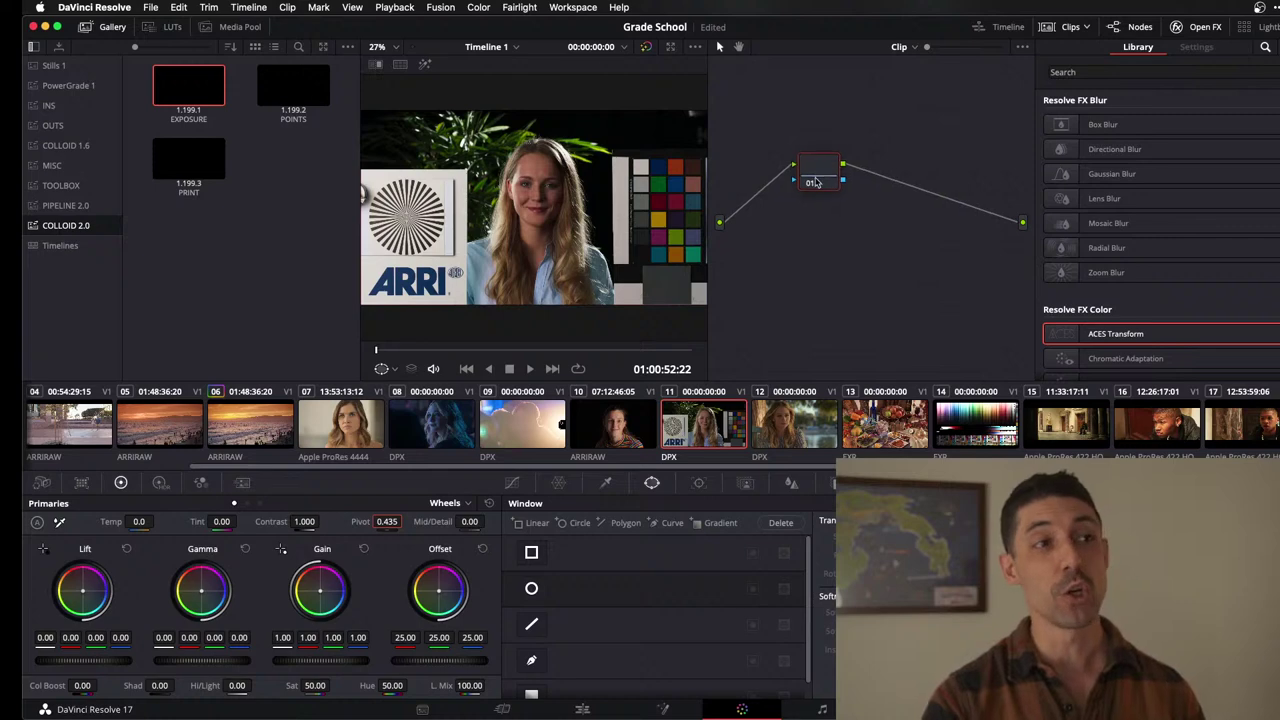
# Add a second serial node and sample the woman's forehead skin on its Hue vs Hue curve.
pyautogui.hotkey('alt', 's')
pyautogui.click(512, 483)
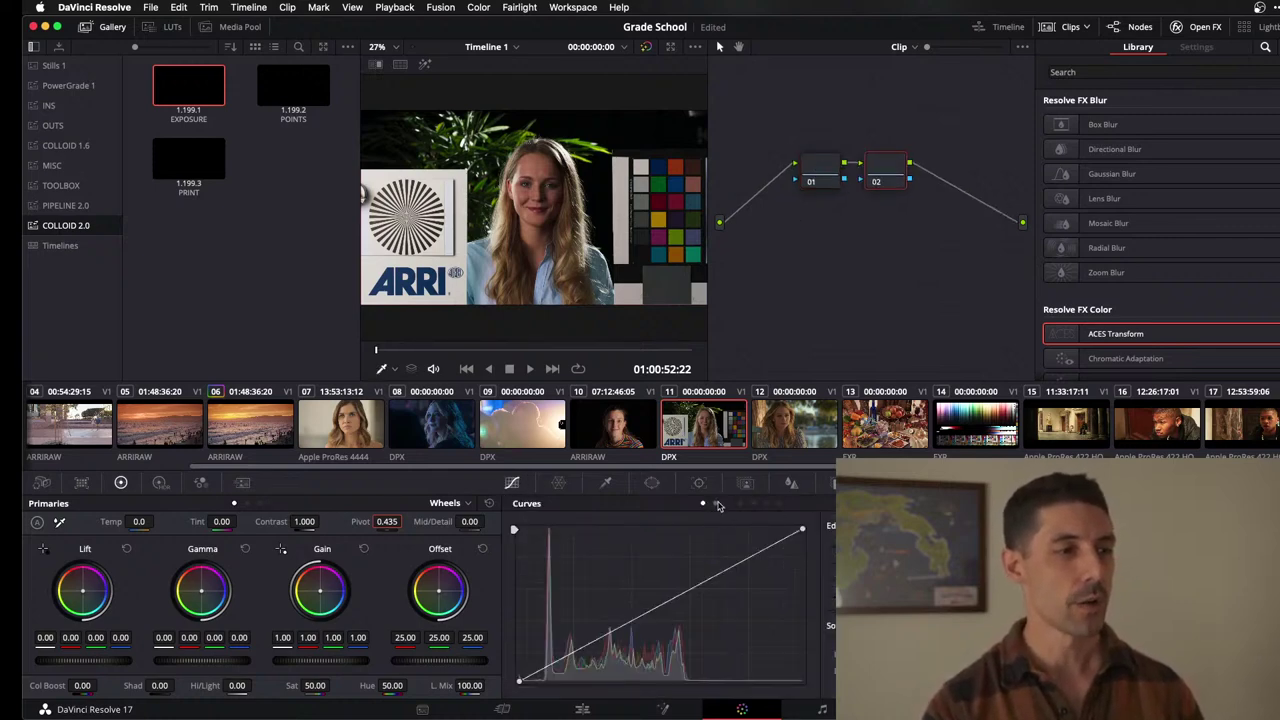
pyautogui.click(717, 503)
pyautogui.scroll(6, 511, 240)
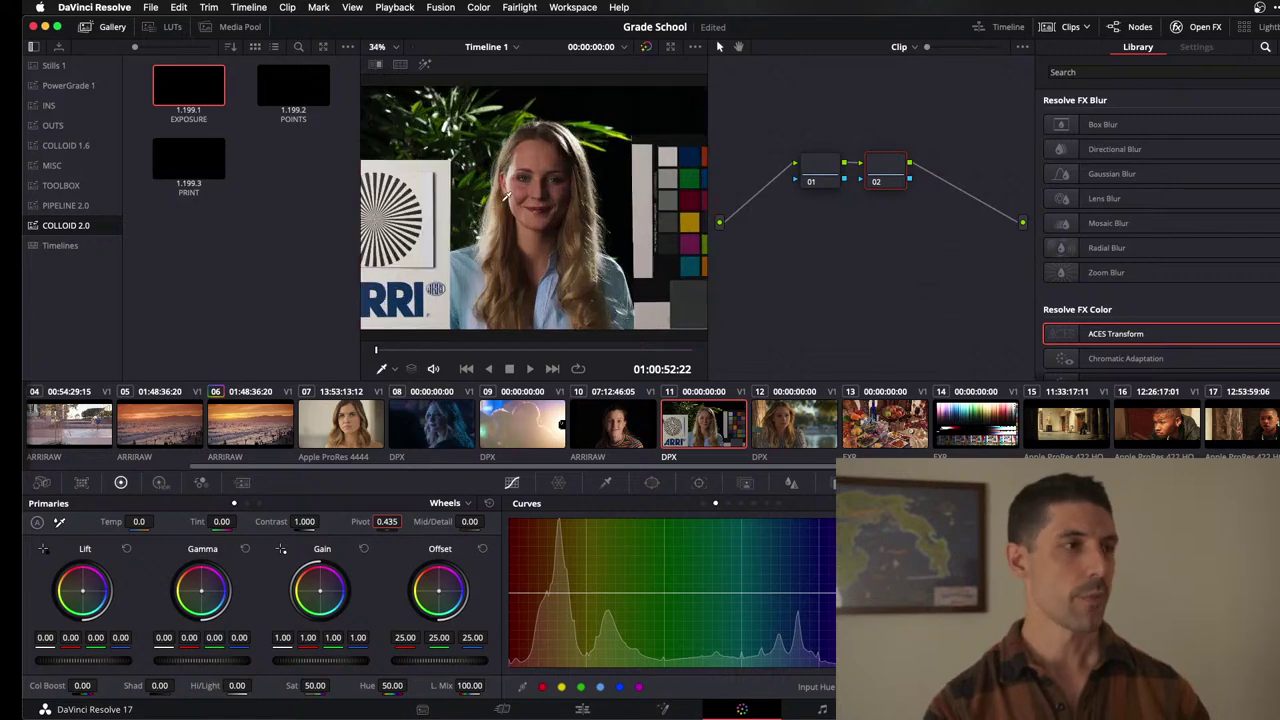
pyautogui.scroll(5, 504, 173)
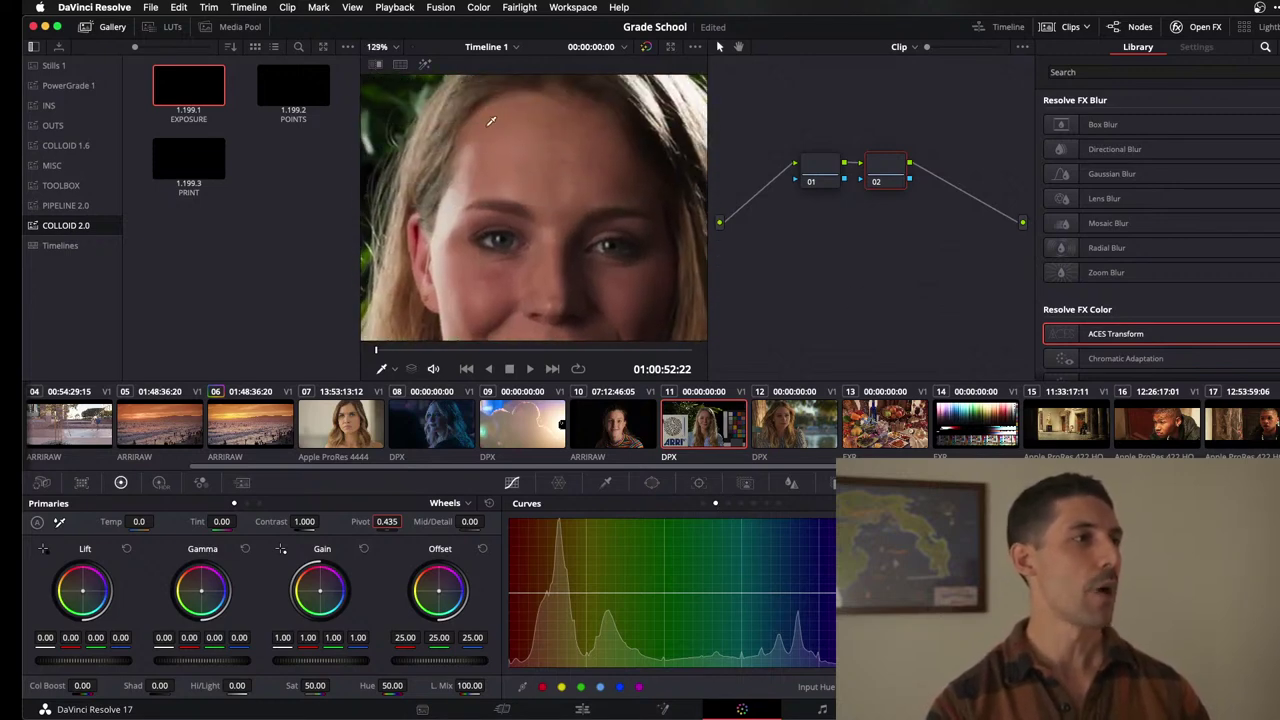
pyautogui.click(562, 172)
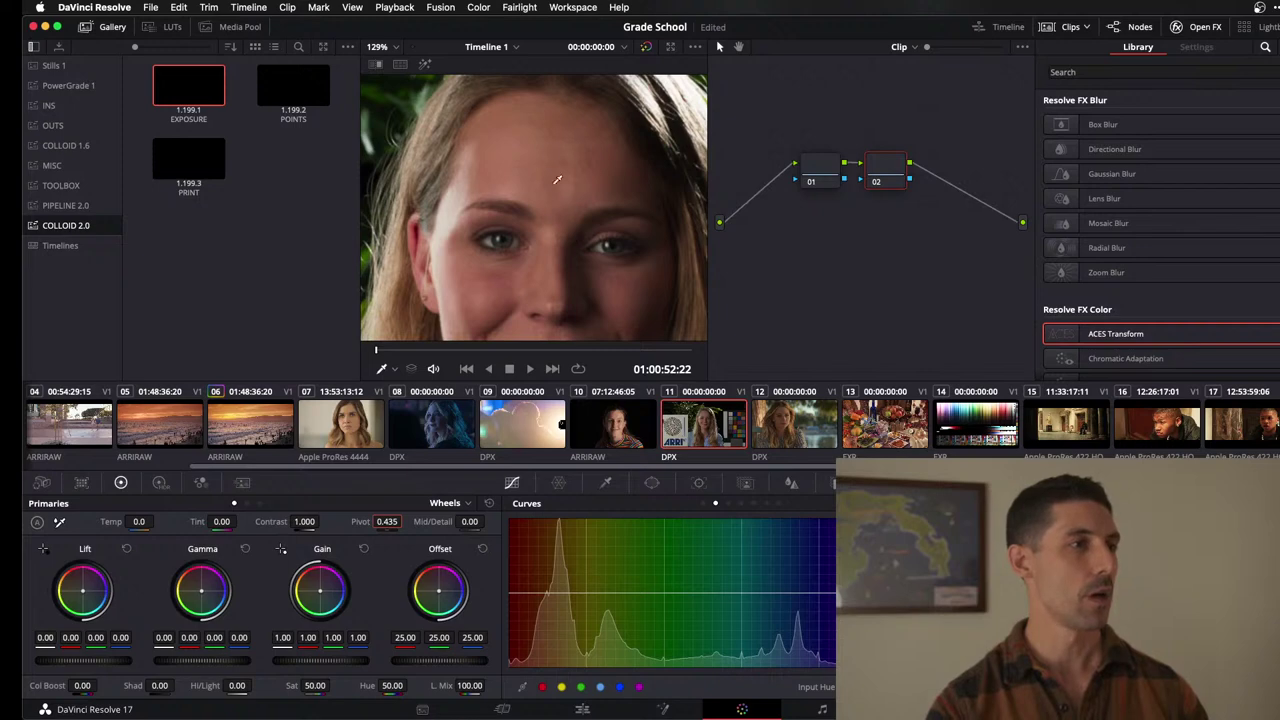
# Lower the sampled skin-hue point slightly on the Hue vs Hue curve, checking it against the scopes and full-screen image.
pyautogui.press('super+shift+w')
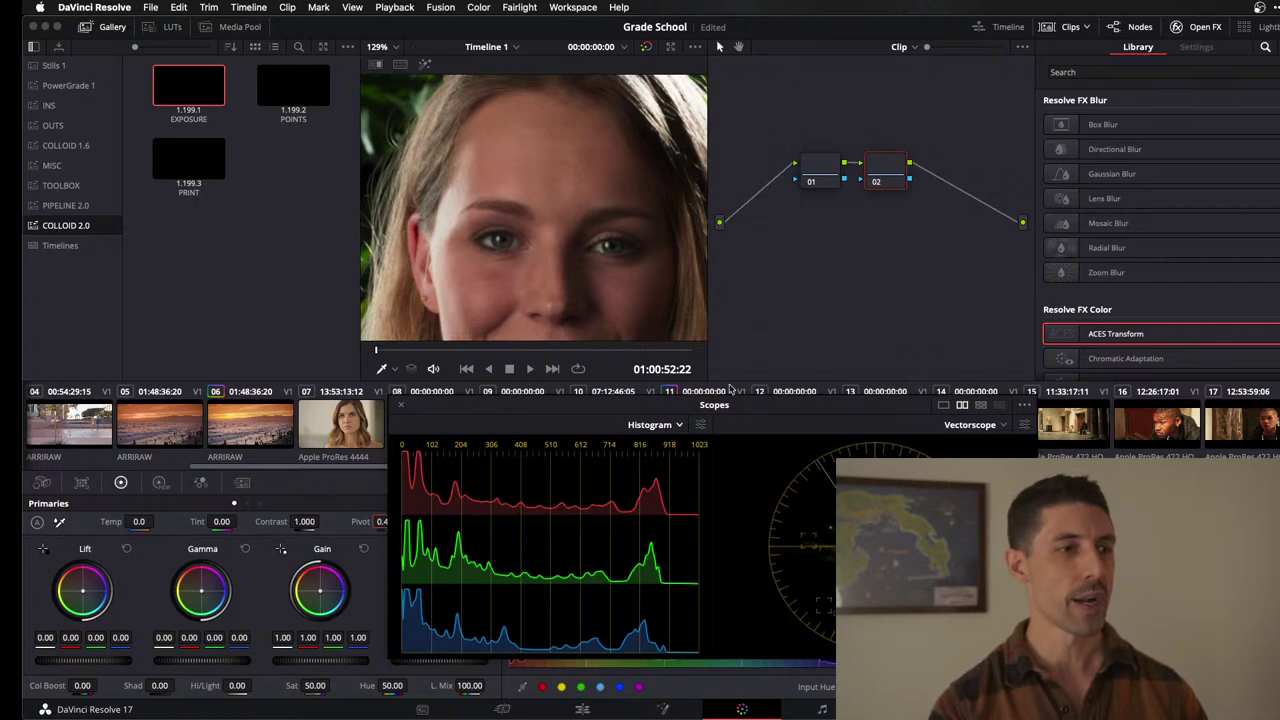
pyautogui.moveTo(733, 400); pyautogui.dragTo(994, 309)
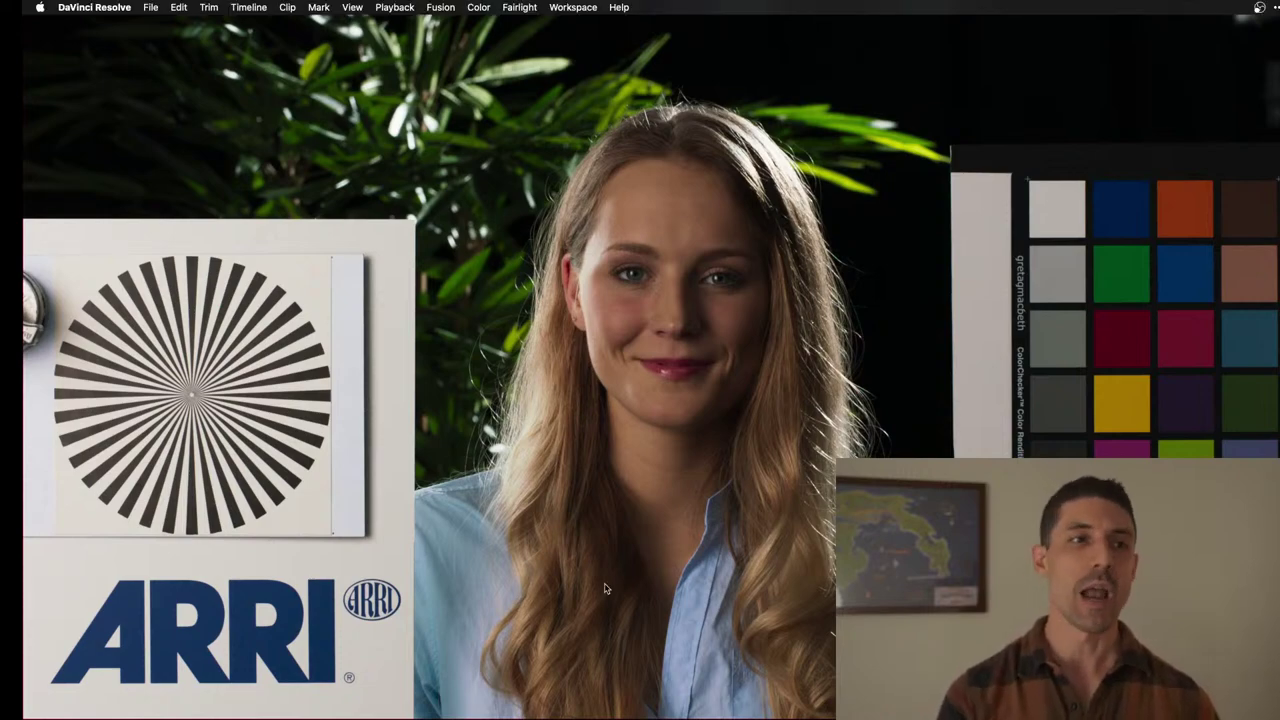
pyautogui.press('Escape')
pyautogui.press('super+shift+w')
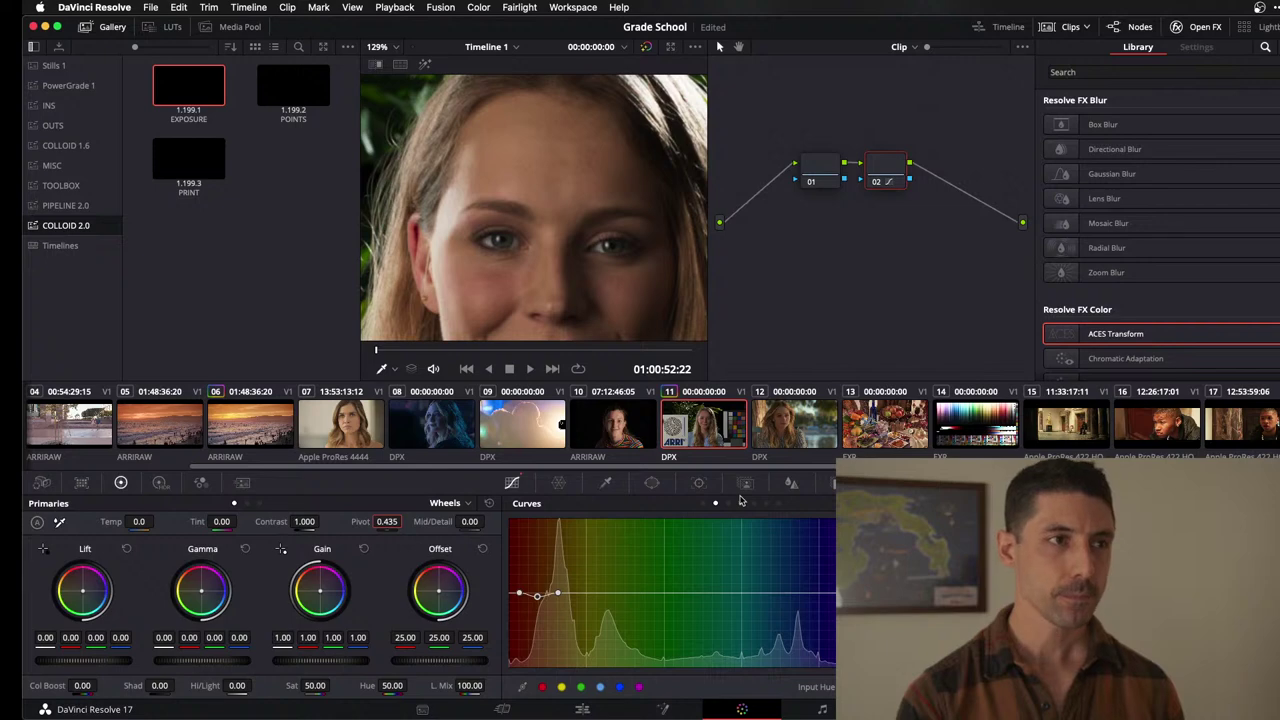
# Delete the hue-curve node and fit the whole portrait in the viewer.
pyautogui.moveTo(885, 169); pyautogui.dragTo(805, 186)
pyautogui.press('Delete')
pyautogui.hotkey('shift', 'z')
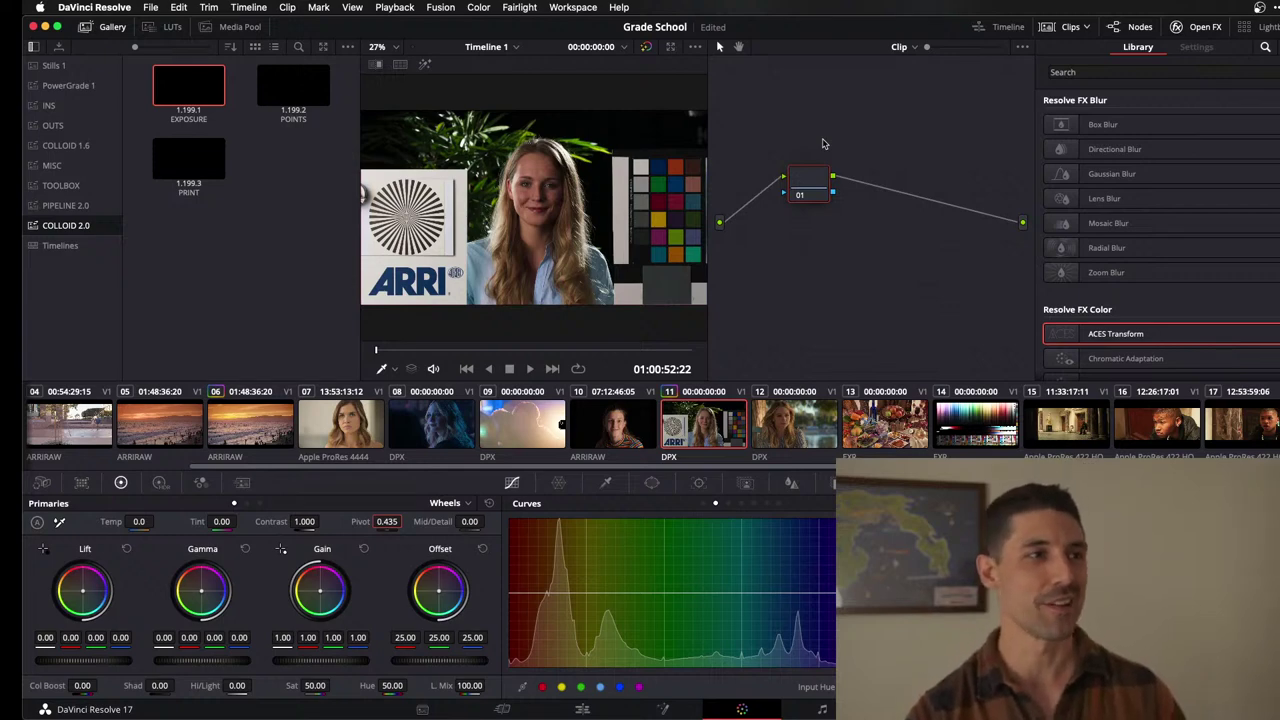
# Apply the Texture Pop effect to the node and set its Operating Mode to Advanced.
pyautogui.click(1109, 72)
pyautogui.write('TEX')
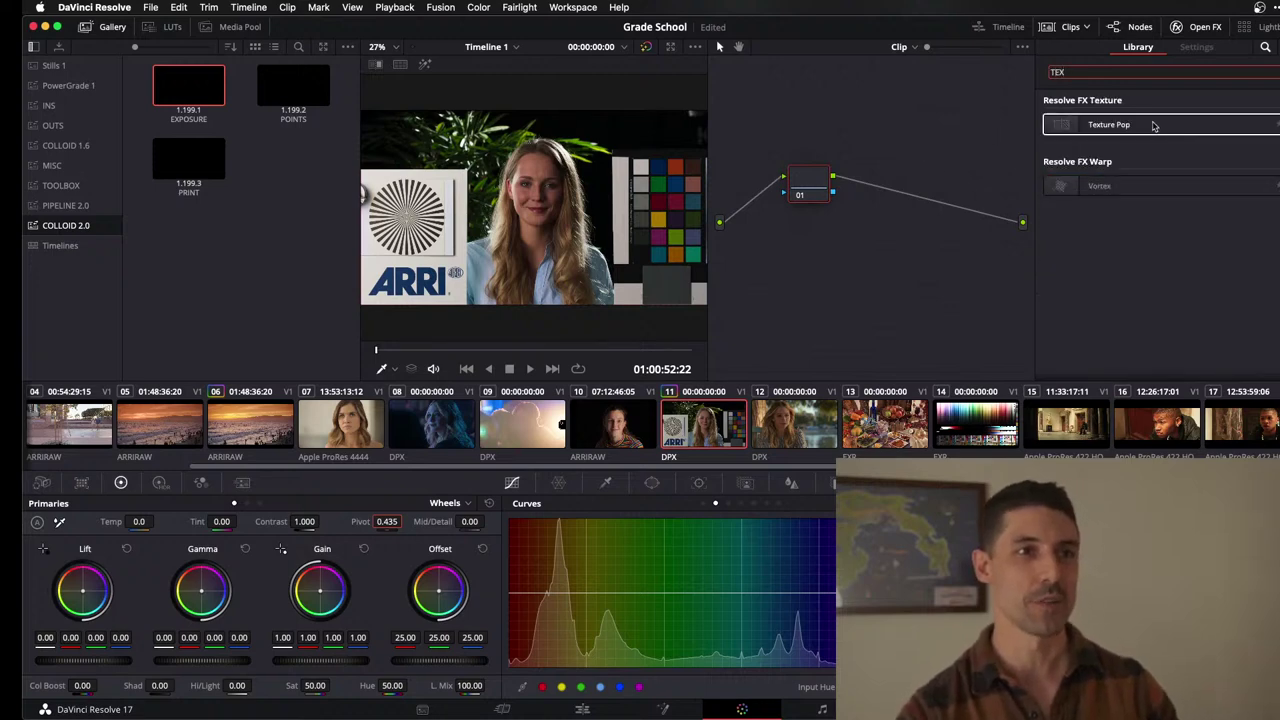
pyautogui.moveTo(1150, 124); pyautogui.dragTo(966, 156)
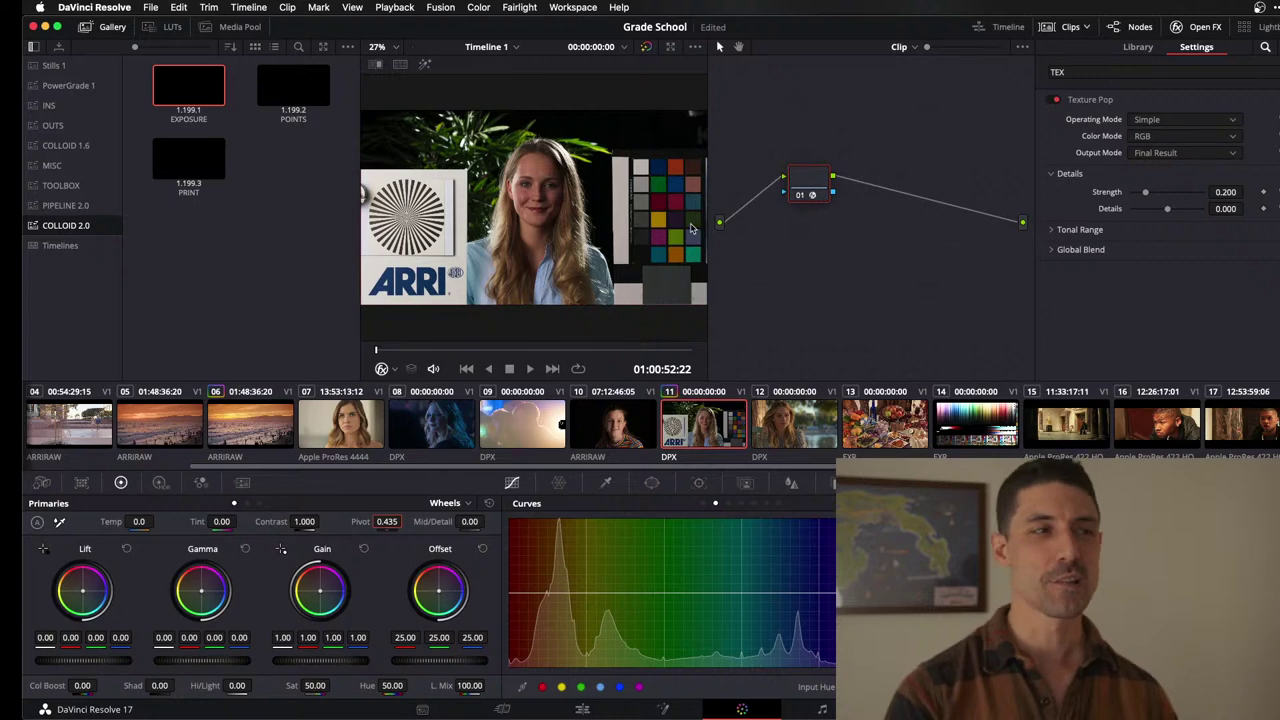
pyautogui.scroll(5, 516, 190)
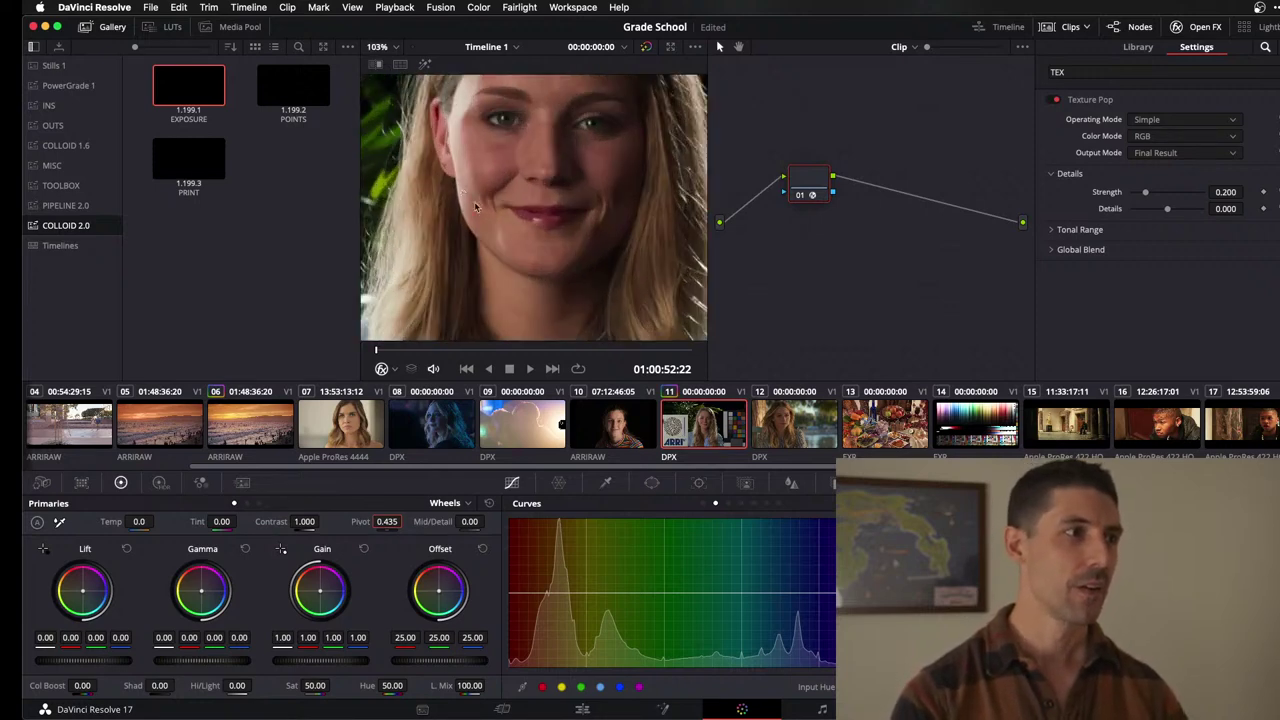
pyautogui.scroll(2, 380, 192)
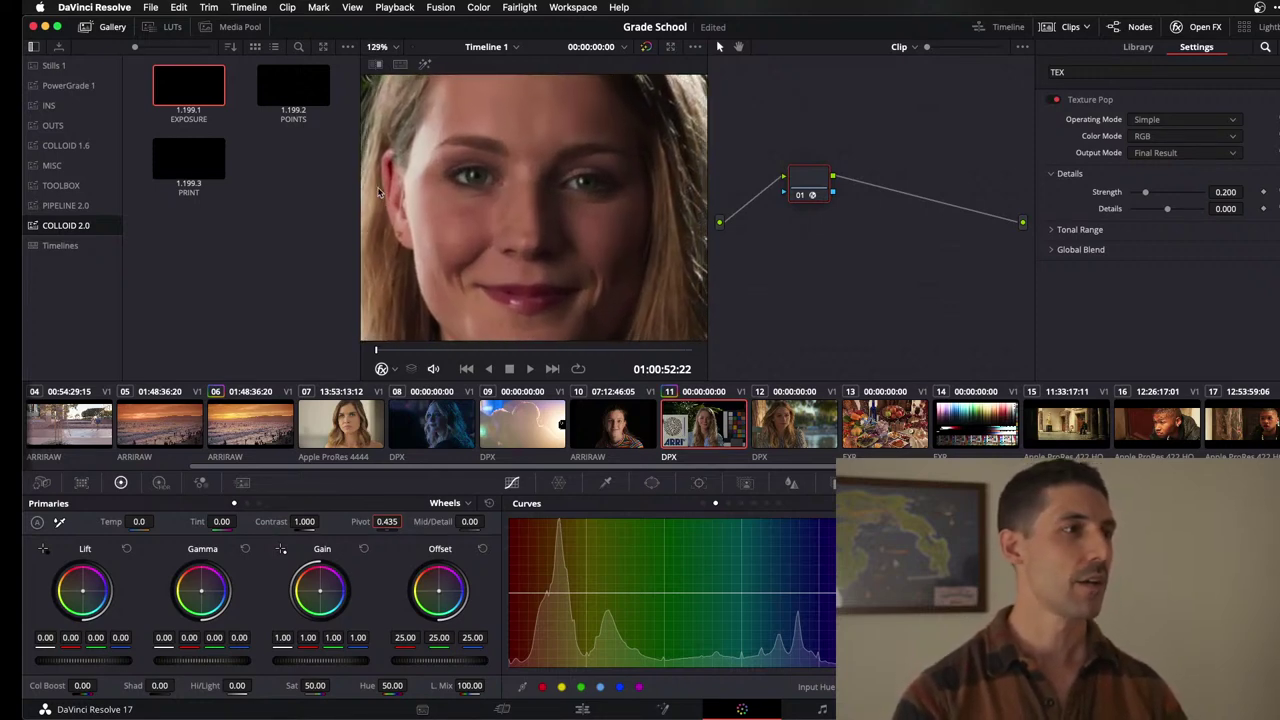
pyautogui.click(1172, 124)
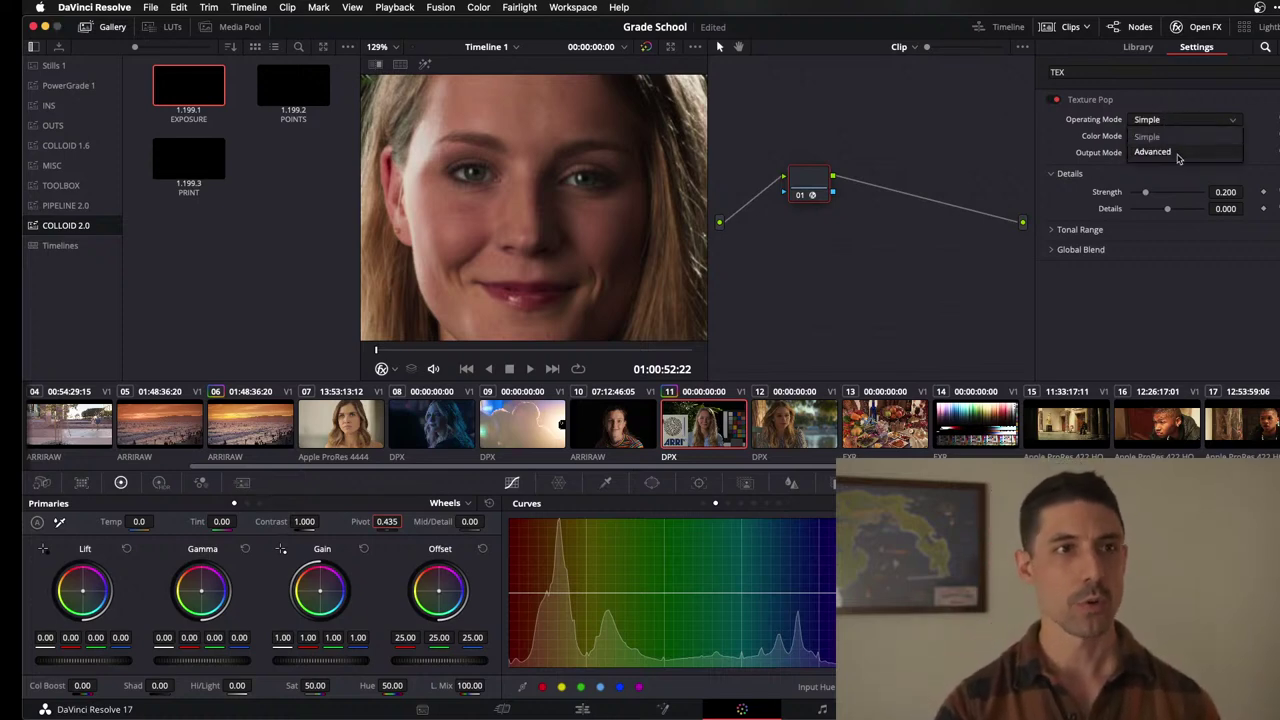
pyautogui.click(1170, 152)
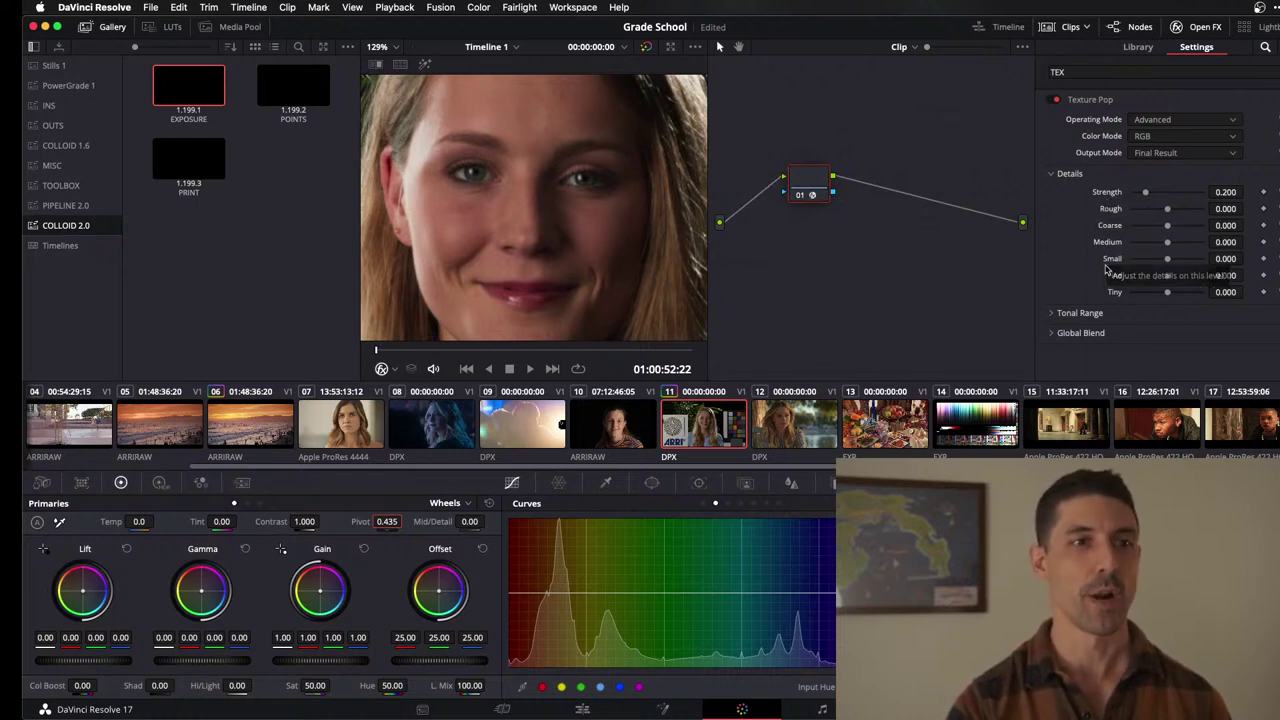
# Set Texture Pop's Rough detail to -0.394 and Tiny detail to 0.505.
pyautogui.moveTo(1168, 212)
pyautogui.mouseDown()
pyautogui.moveTo(1152, 215)
pyautogui.moveTo(1170, 212)
pyautogui.mouseUp()
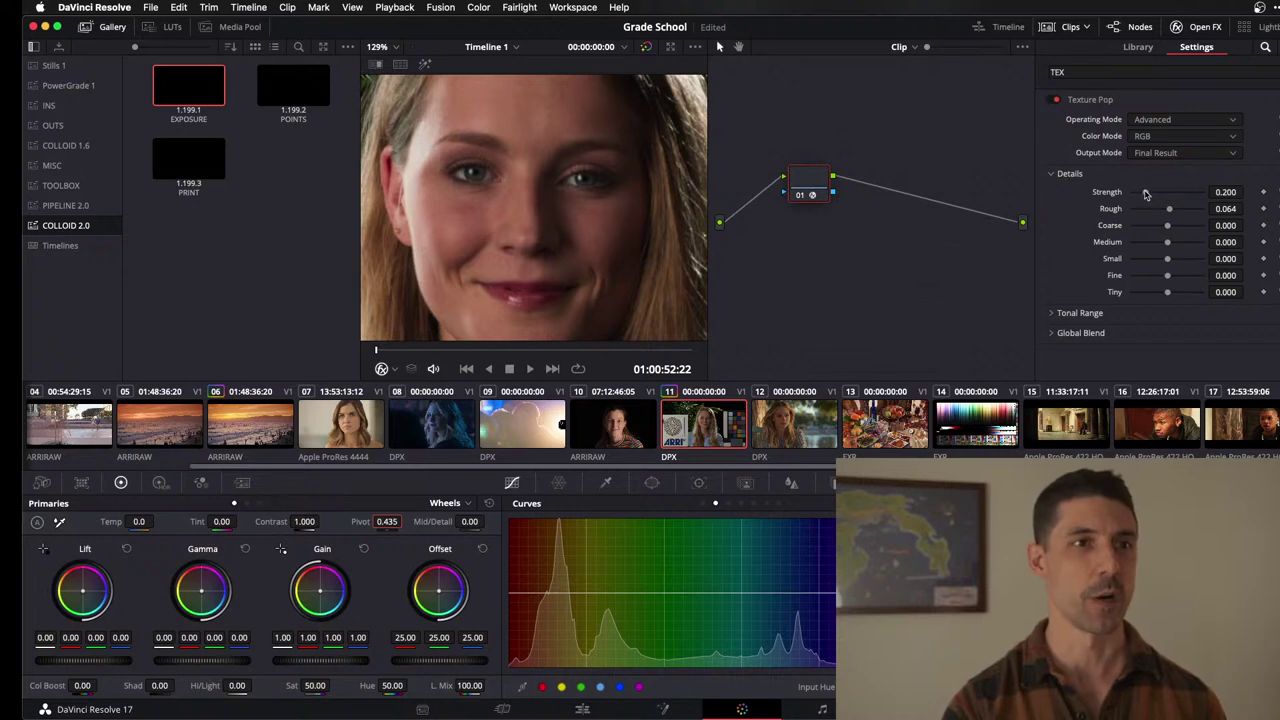
pyautogui.moveTo(1169, 212); pyautogui.dragTo(1155, 211)
pyautogui.moveTo(1152, 212); pyautogui.dragTo(1154, 212)
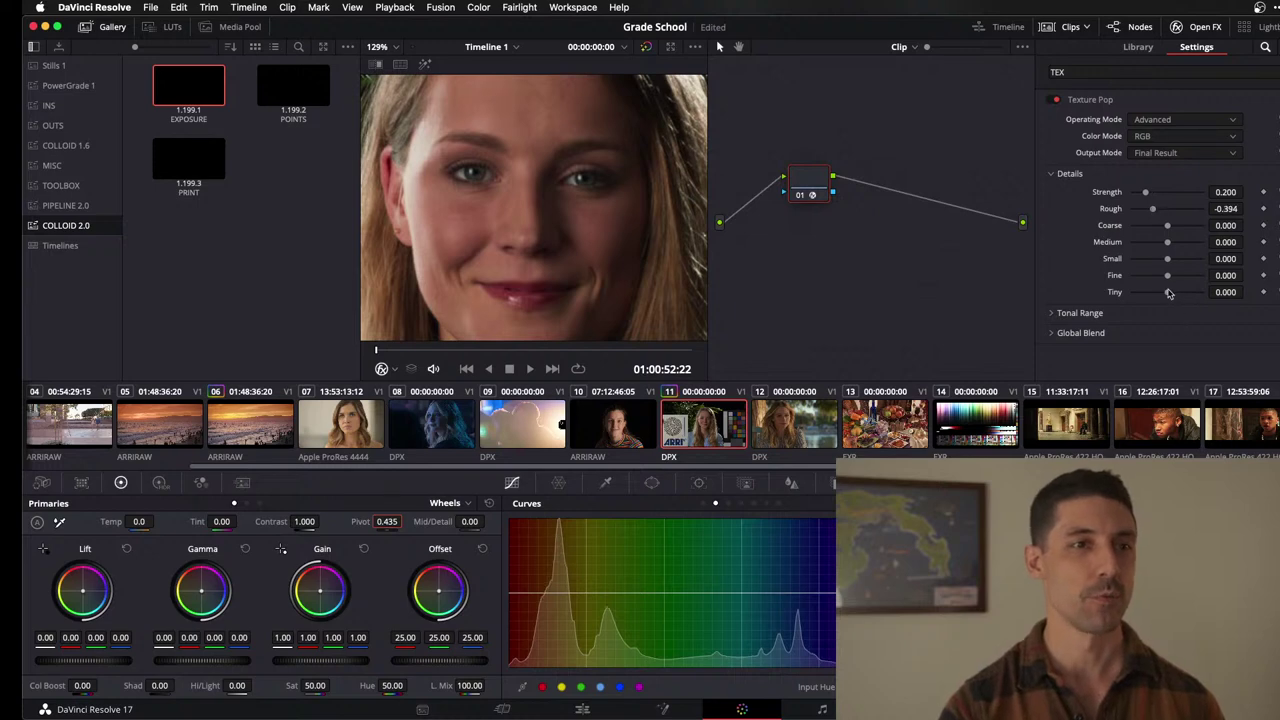
pyautogui.moveTo(1167, 292); pyautogui.dragTo(1188, 292)
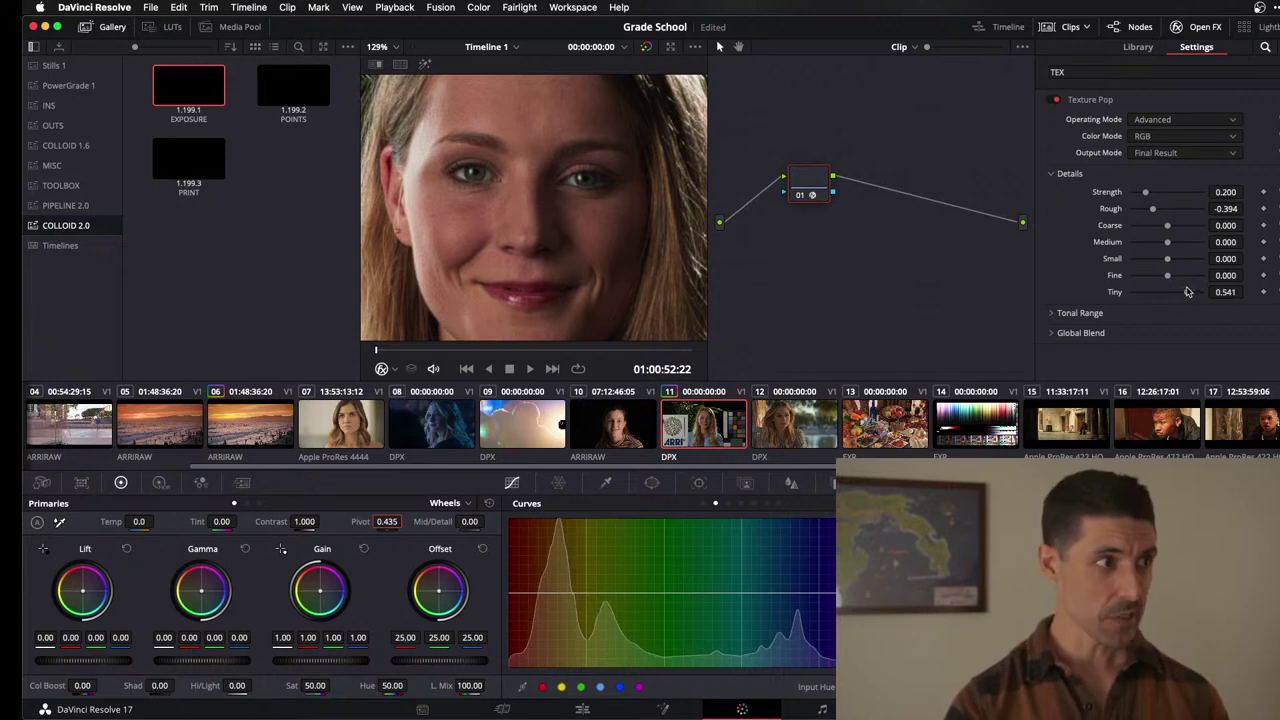
pyautogui.moveTo(1188, 292); pyautogui.dragTo(1185, 292)
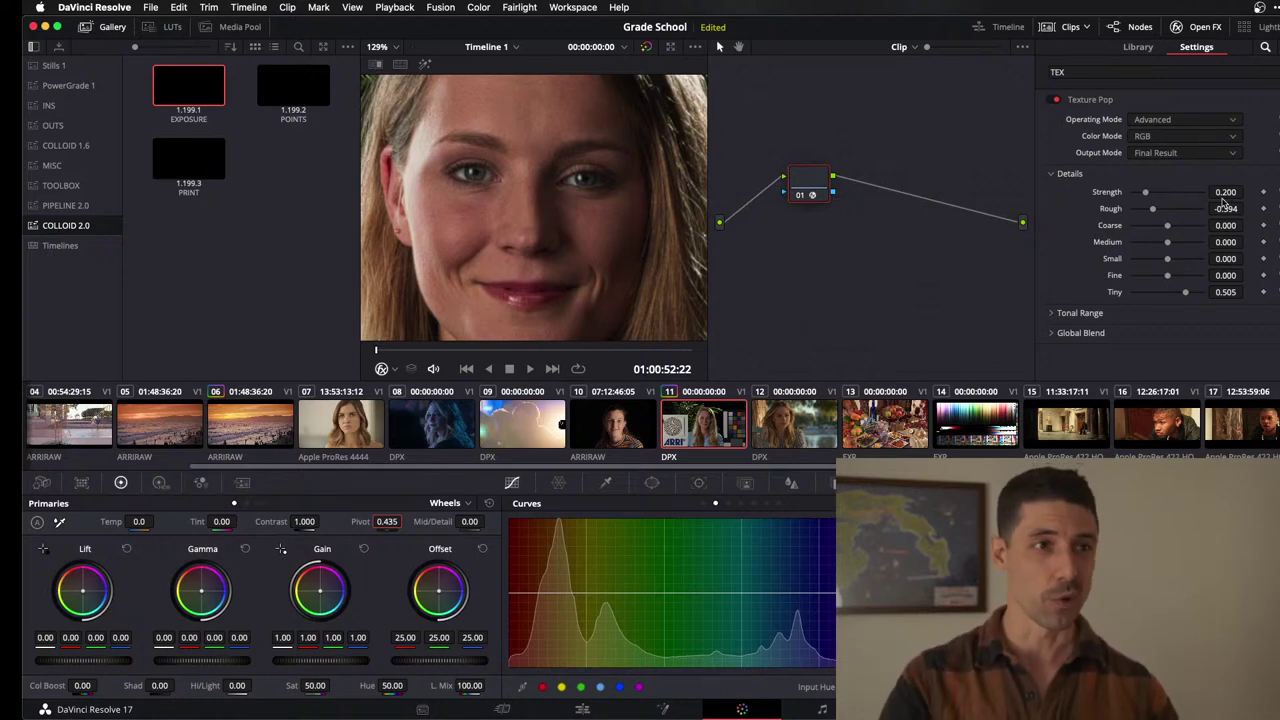
# Delete the Texture Pop node and clear the effects library search.
pyautogui.moveTo(813, 183); pyautogui.dragTo(836, 157)
pyautogui.press('Delete')
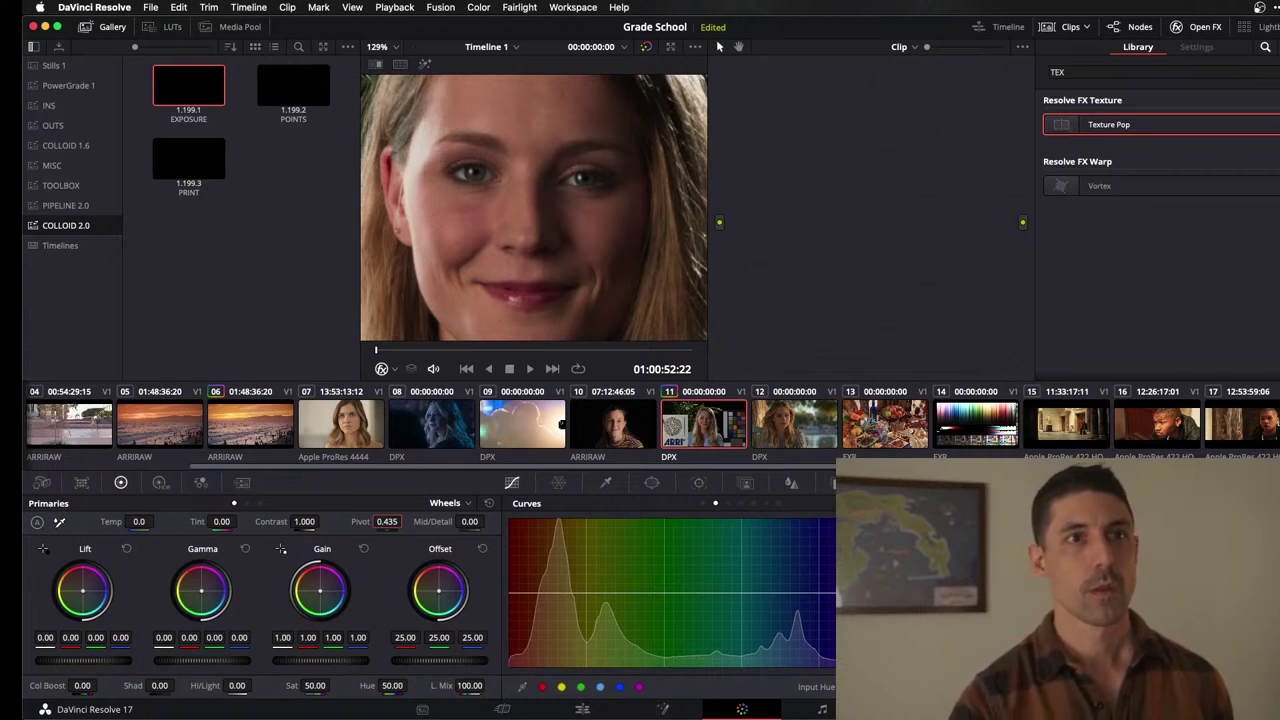
pyautogui.press('BackSpace')
pyautogui.press('BackSpace')
pyautogui.press('BackSpace')
pyautogui.click(909, 202)
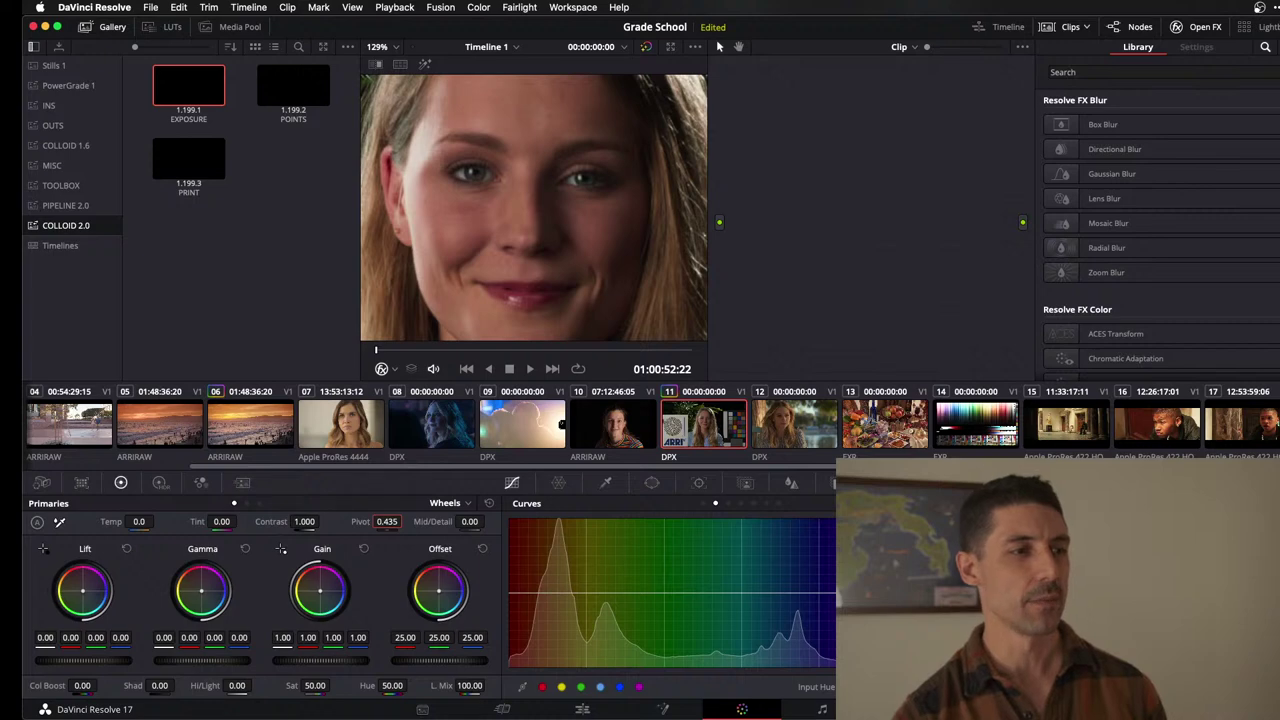
# Close the effects library and bring up the Color Warper for the blank node, with the whole portrait in view.
pyautogui.click(1203, 30)
pyautogui.hotkey('shift', 'z')
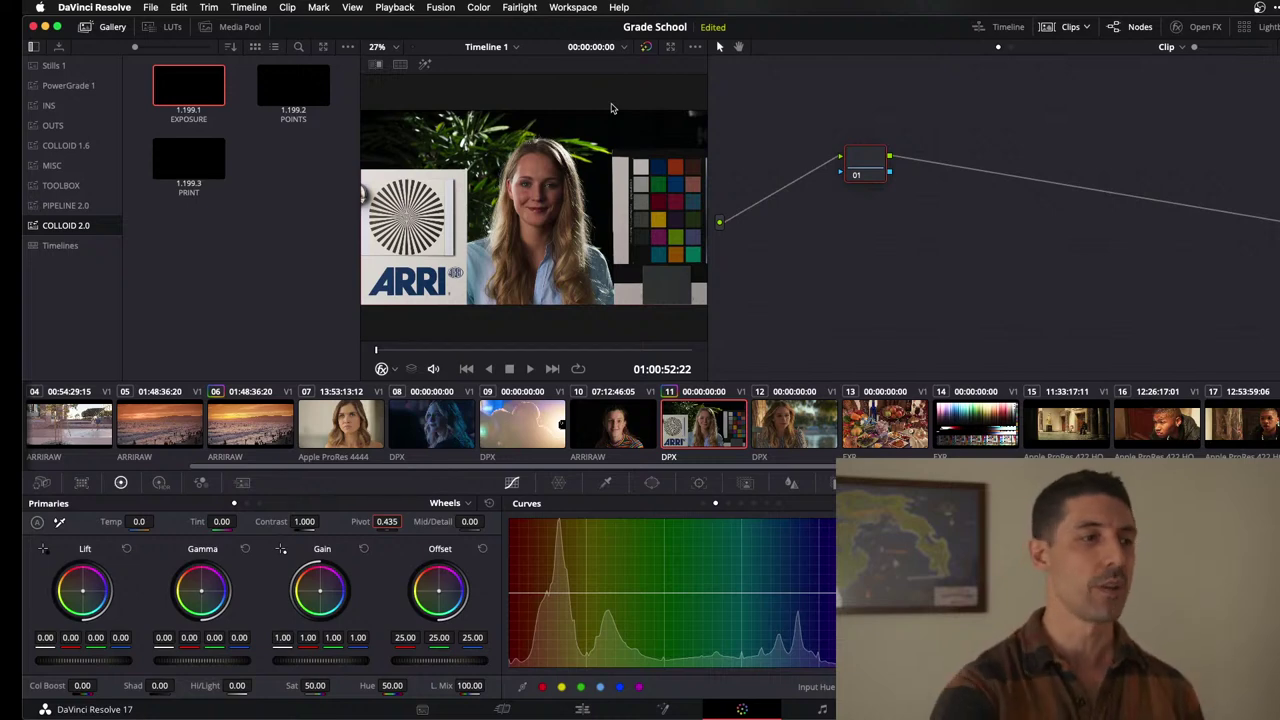
pyautogui.click(558, 483)
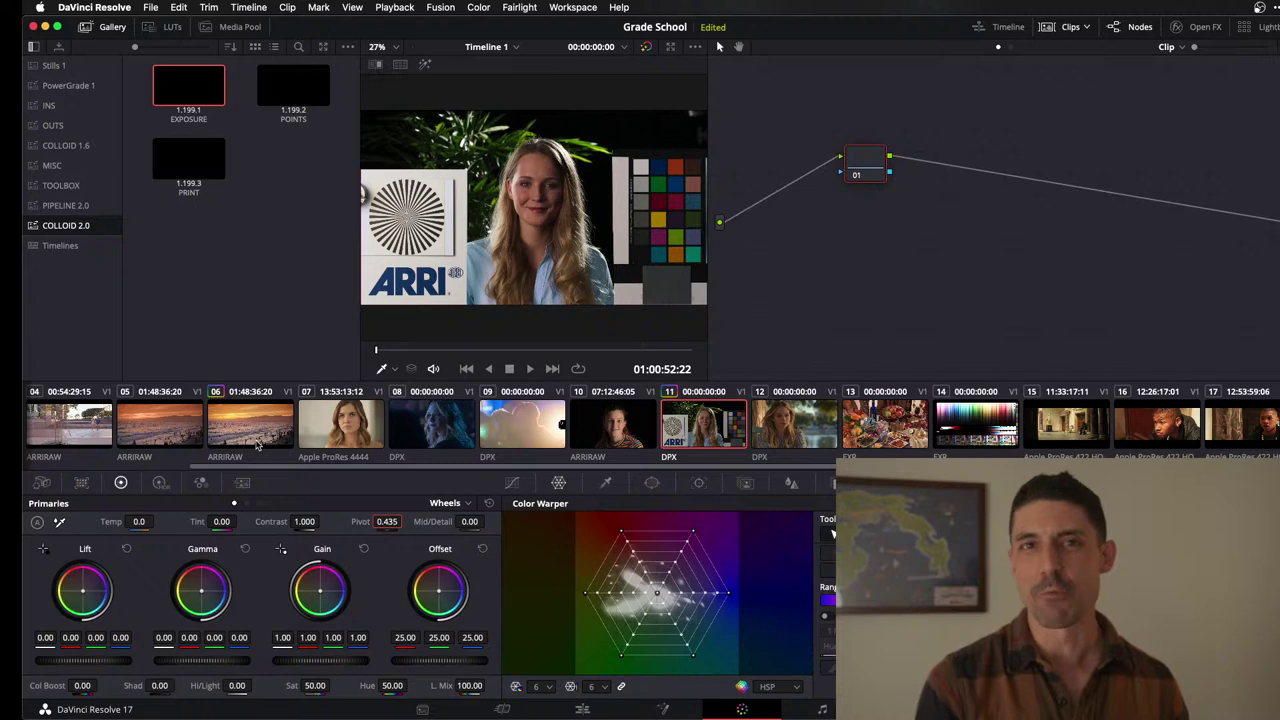
# Apply the 2383 LUT from the Colloid_v2.0_DEV PARENT folder to the clip's node.
pyautogui.click(172, 27)
pyautogui.click(80, 154)
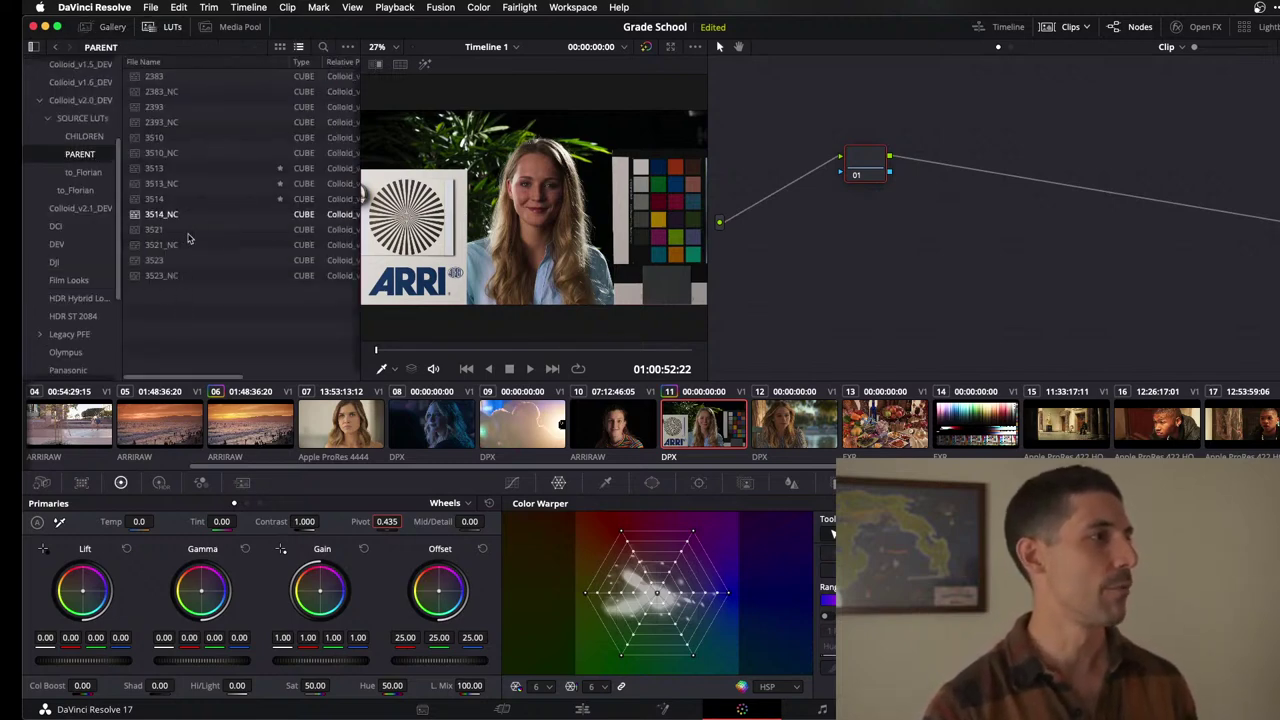
pyautogui.moveTo(172, 77); pyautogui.dragTo(886, 177)
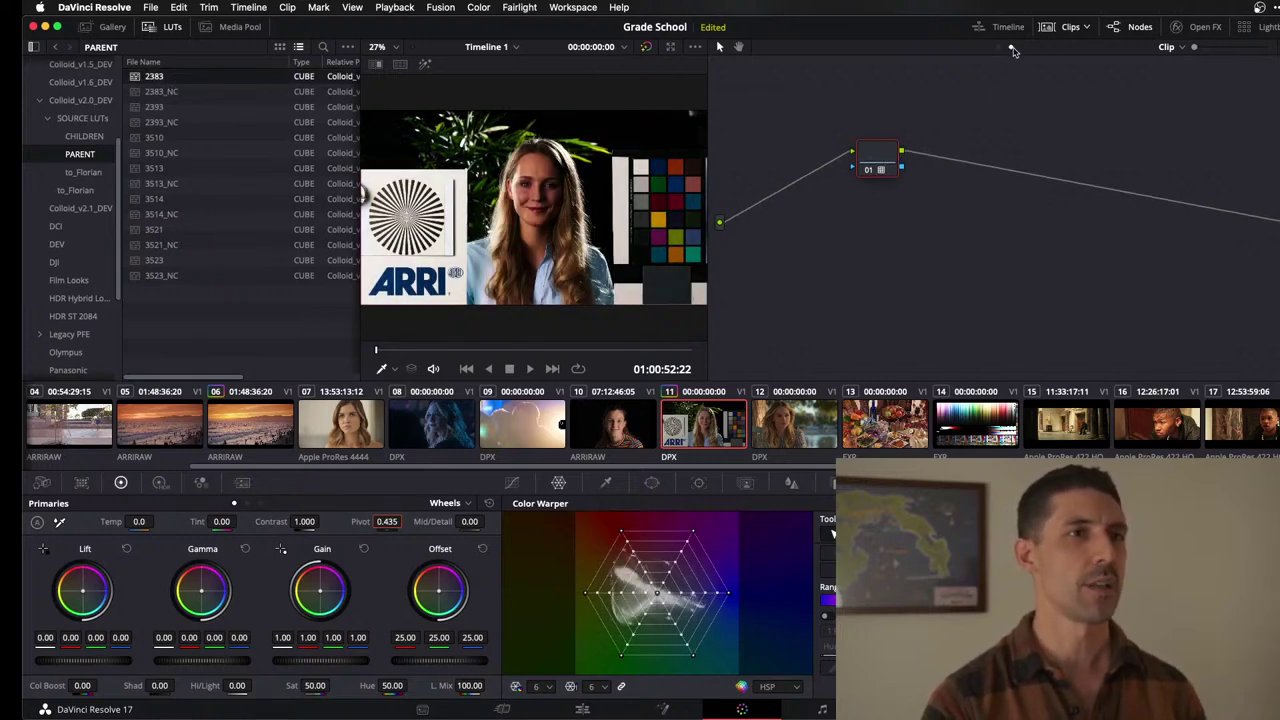
# Apply the LogC -> 709 v2 grade from the OUTS album to the timeline-level node graph.
pyautogui.click(113, 27)
pyautogui.click(95, 126)
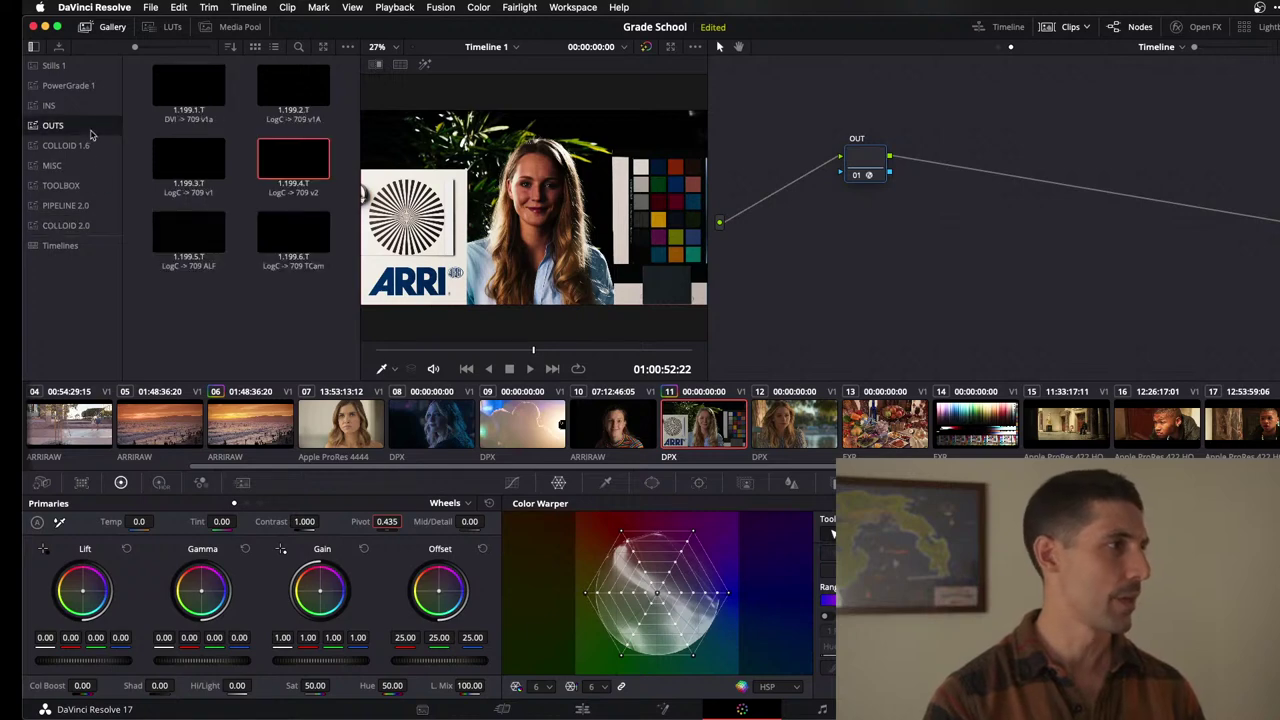
pyautogui.doubleClick(304, 160)
# Return to the clip-level node graph and open the Stills 1 album in the gallery.
pyautogui.click(999, 48)
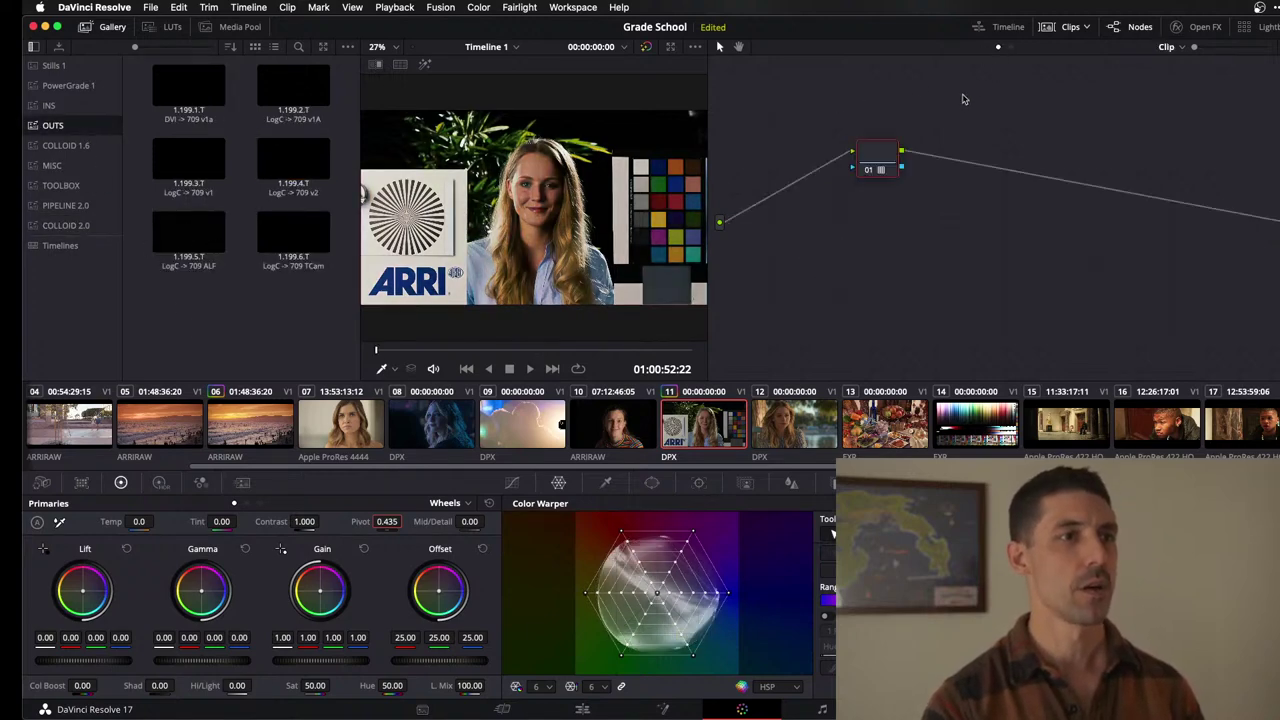
pyautogui.click(54, 65)
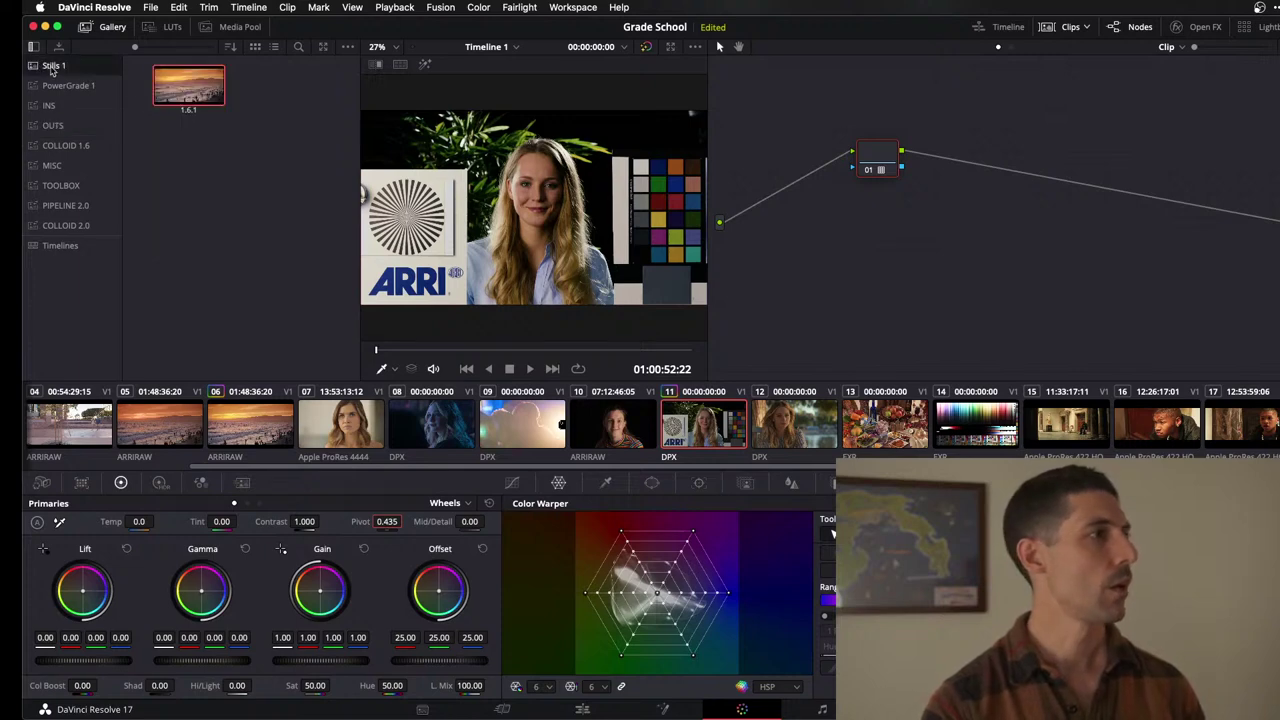